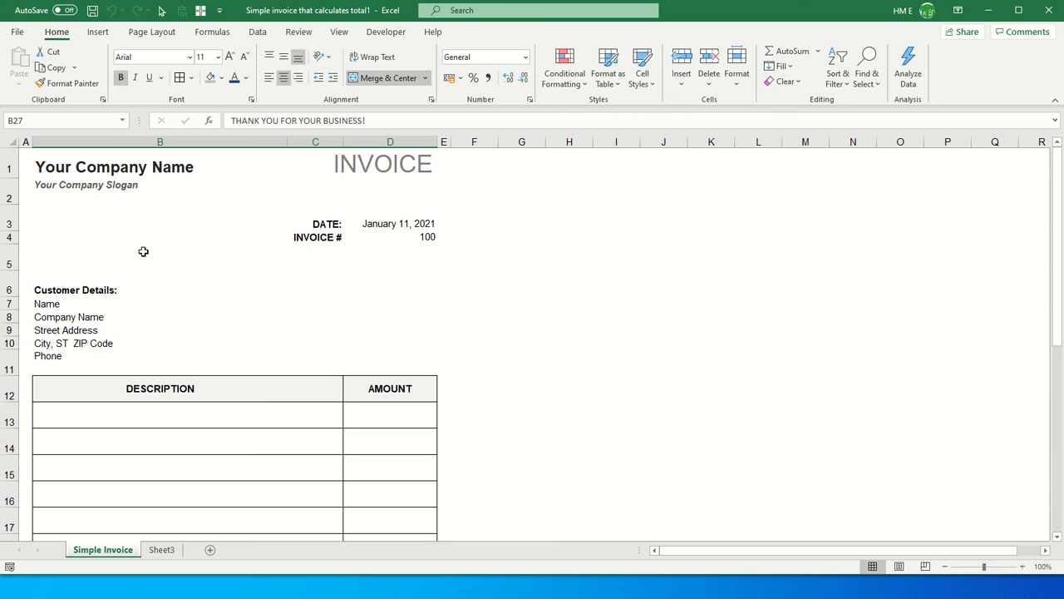
Review the finished invoice on the Simple Invoice sheet and check how it looks in the print preview
{"action": "scroll", "coordinate": [149, 275], "scroll_direction": "down", "scroll_amount": 3}
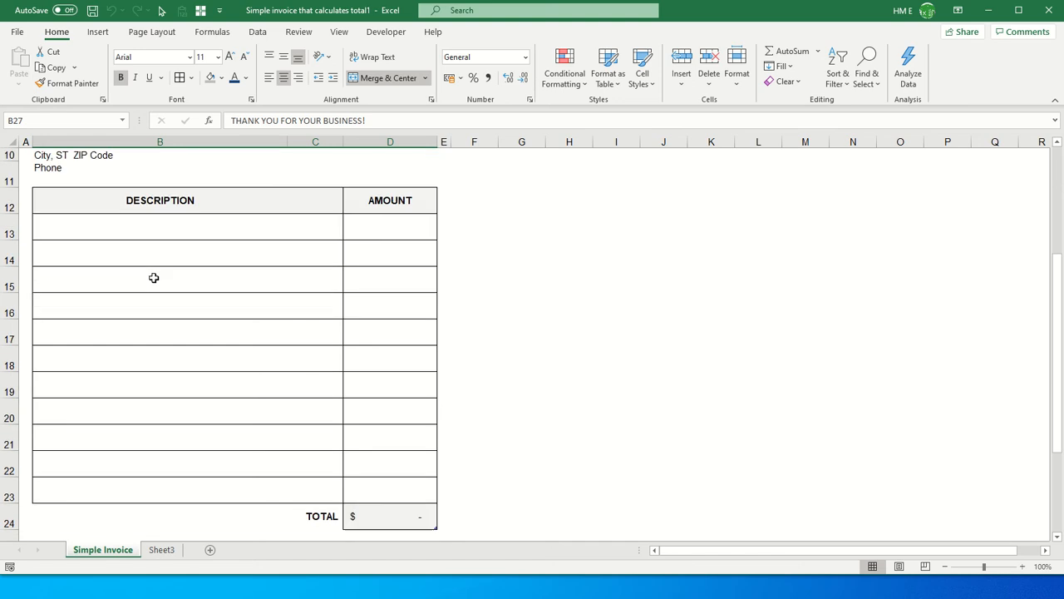
{"action": "scroll", "coordinate": [152, 278], "scroll_direction": "up", "scroll_amount": 3}
{"action": "left_click", "coordinate": [17, 32]}
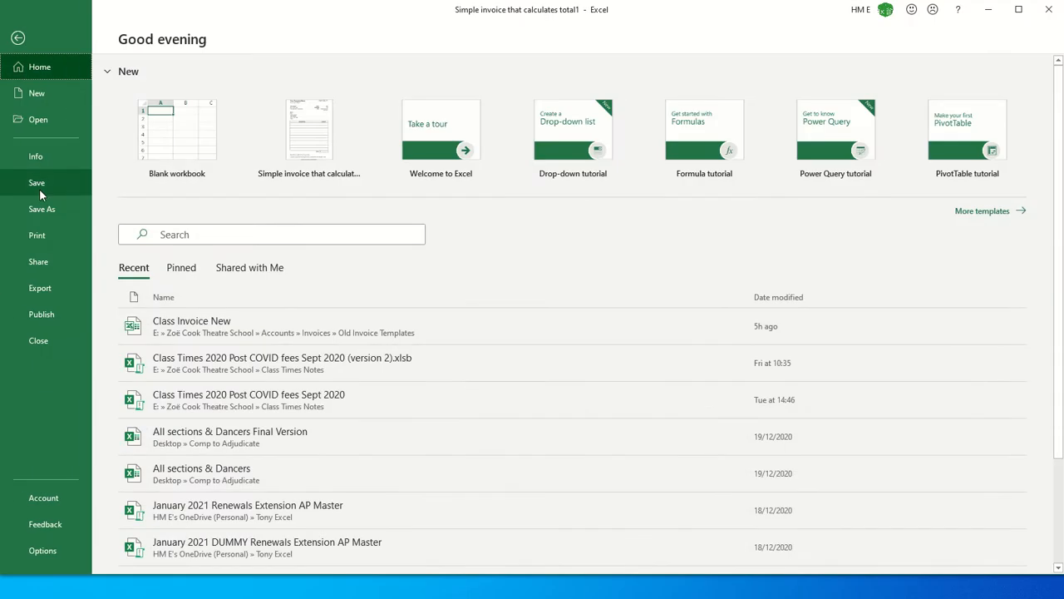
{"action": "left_click", "coordinate": [38, 235]}
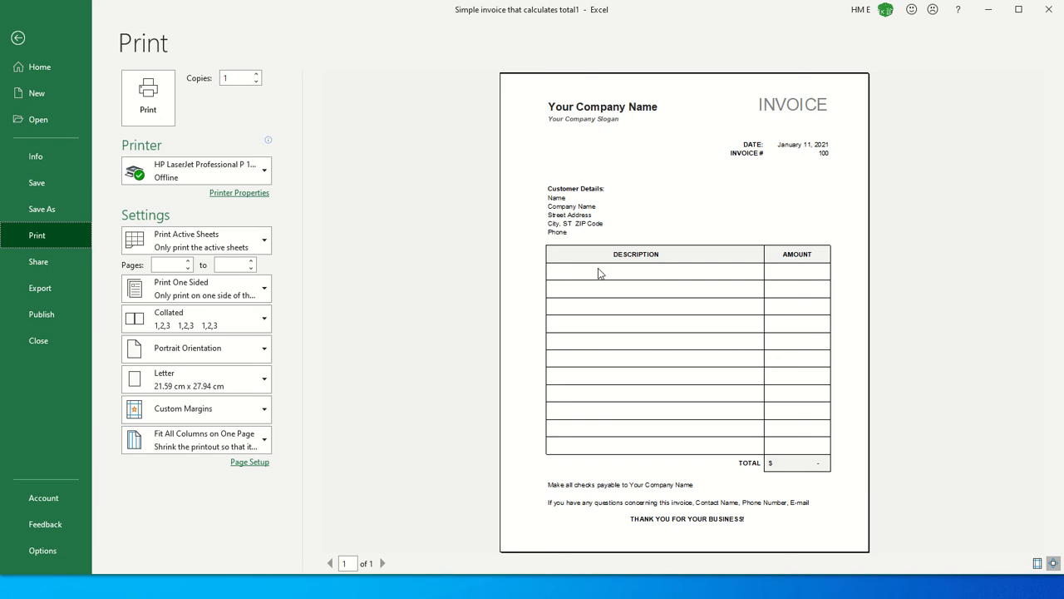
{"action": "left_click", "coordinate": [17, 39]}
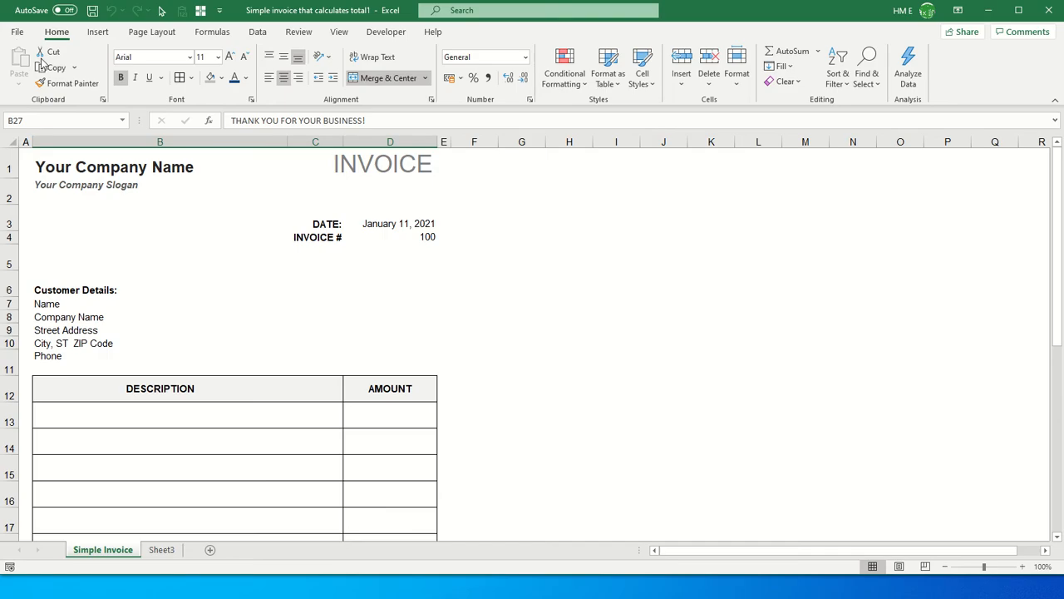
On Sheet3, turn on the page break guides by switching to Page Layout view and back to Normal view
{"action": "left_click", "coordinate": [162, 552]}
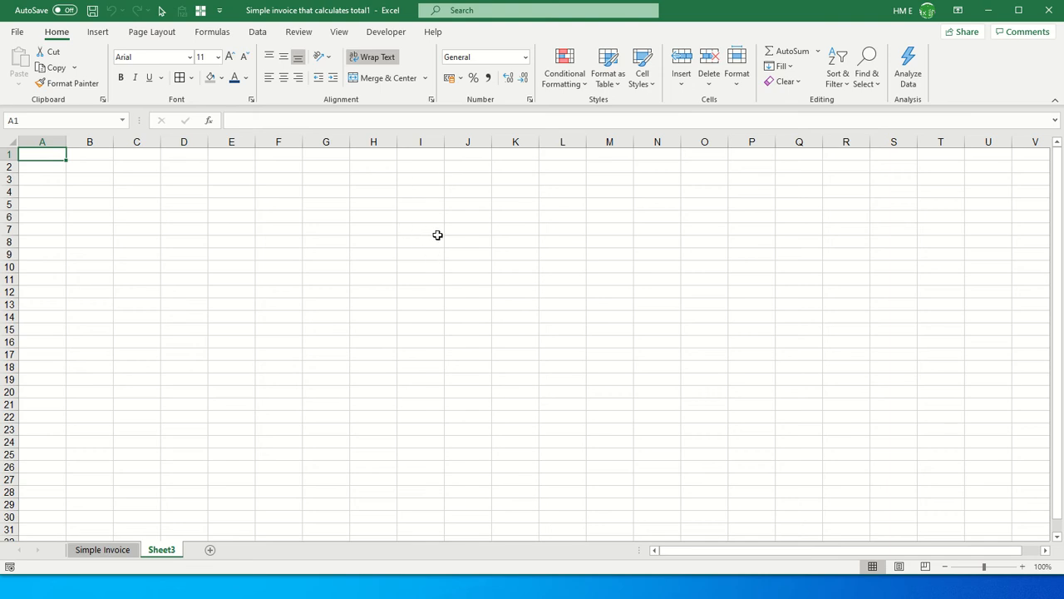
{"action": "left_click", "coordinate": [898, 569]}
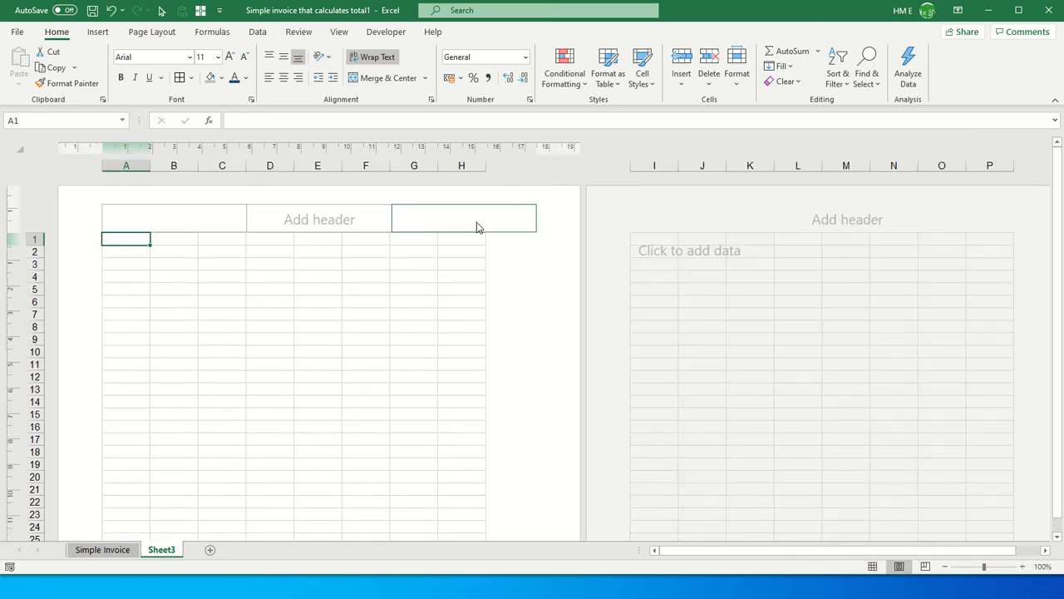
{"action": "scroll", "coordinate": [475, 224], "scroll_direction": "down", "scroll_amount": 10}
{"action": "scroll", "coordinate": [475, 223], "scroll_direction": "up", "scroll_amount": 10}
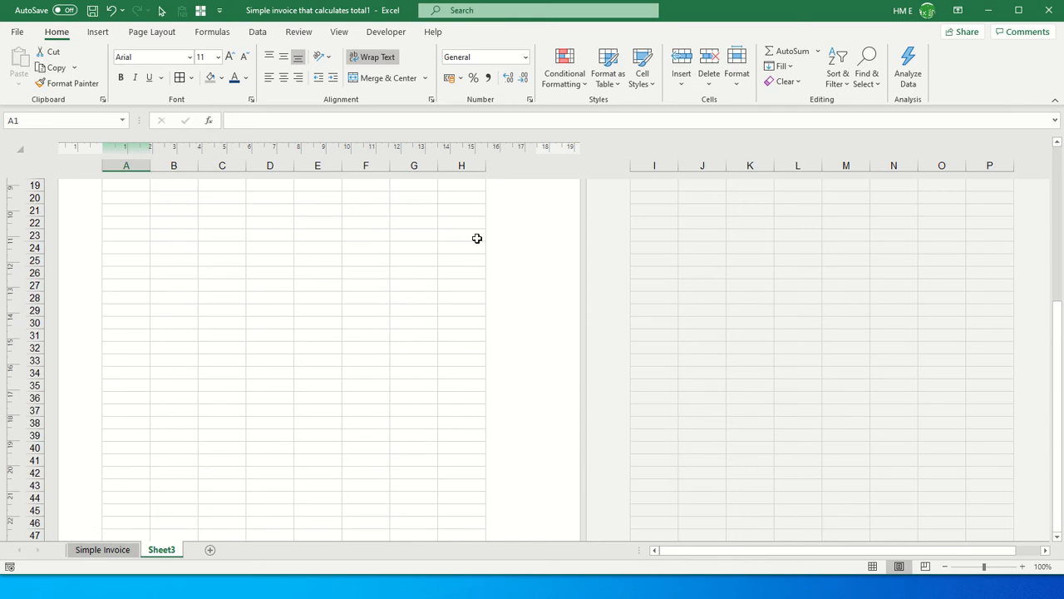
{"action": "left_click", "coordinate": [872, 566]}
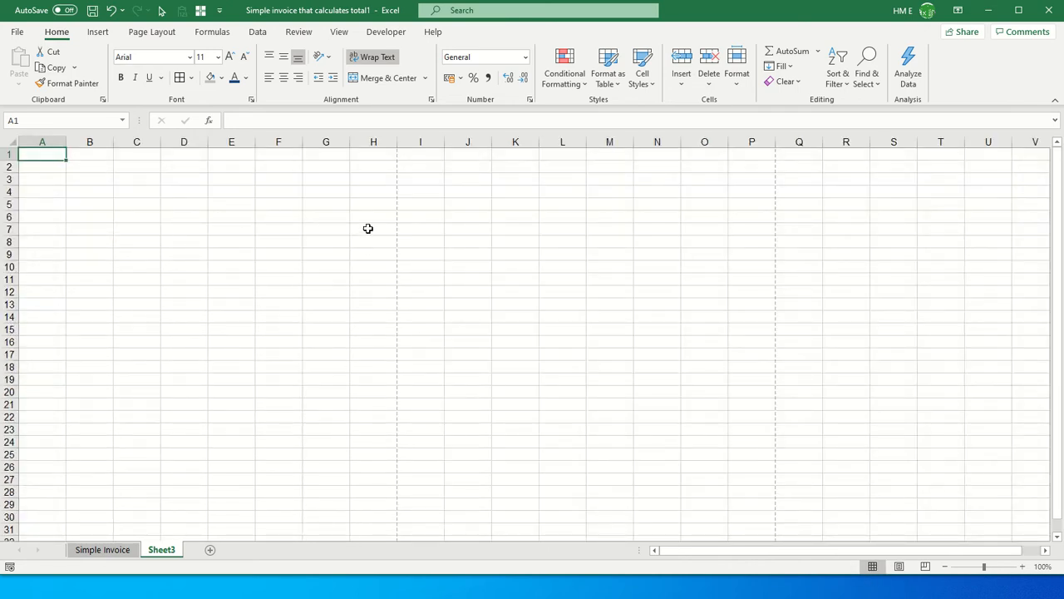
Examine where the dashed page break lines fall between the columns and rows of Sheet3
{"action": "left_click_drag", "start_coordinate": [375, 142], "coordinate": [408, 142]}
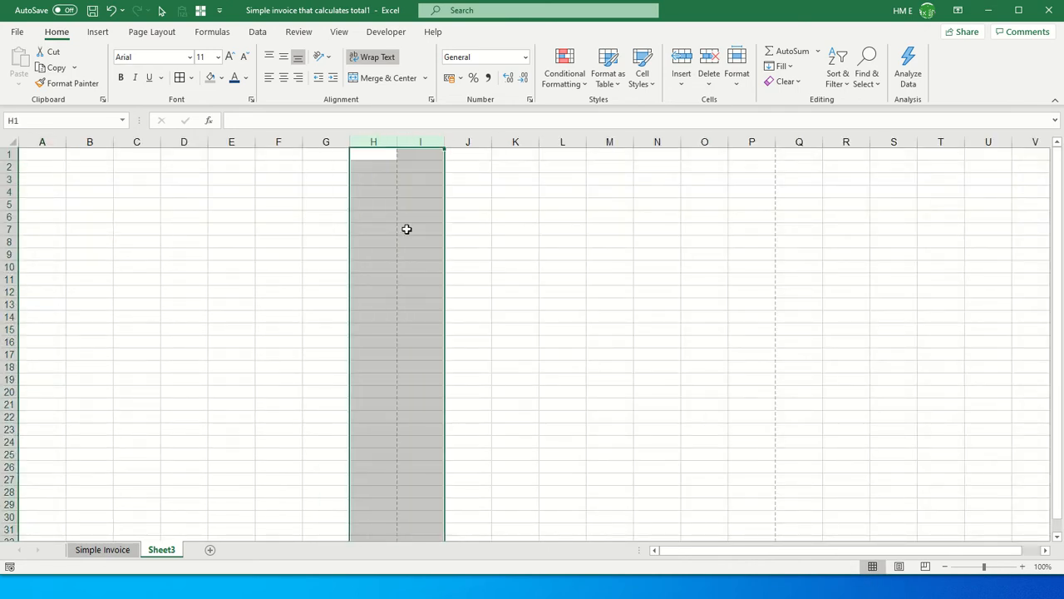
{"action": "left_click_drag", "start_coordinate": [751, 142], "coordinate": [790, 142]}
{"action": "scroll", "coordinate": [298, 206], "scroll_direction": "down", "scroll_amount": 11}
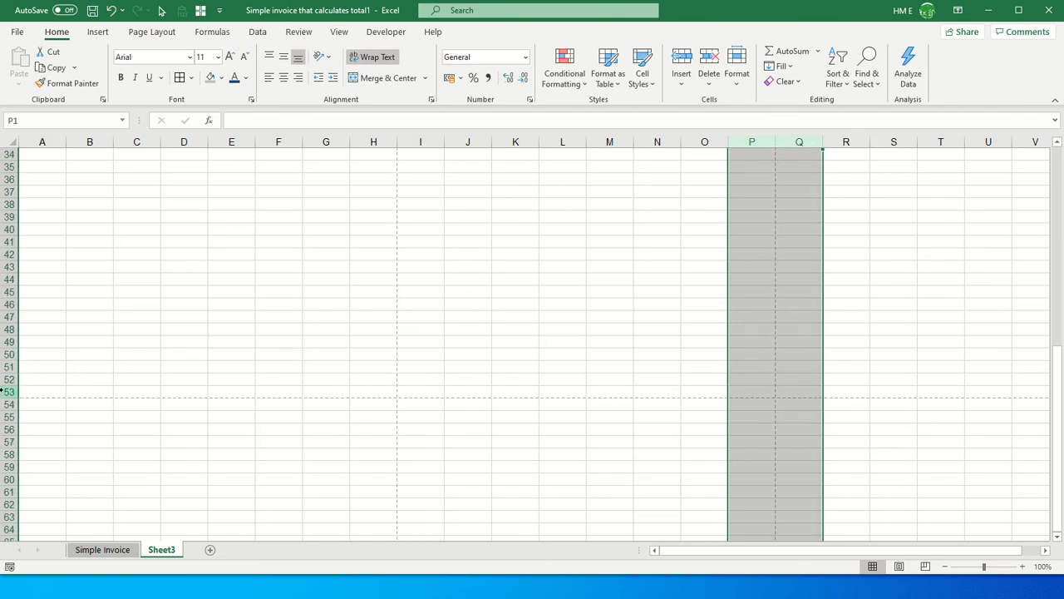
{"action": "left_click_drag", "start_coordinate": [4, 391], "coordinate": [7, 404]}
{"action": "scroll", "coordinate": [116, 356], "scroll_direction": "down", "scroll_amount": 10}
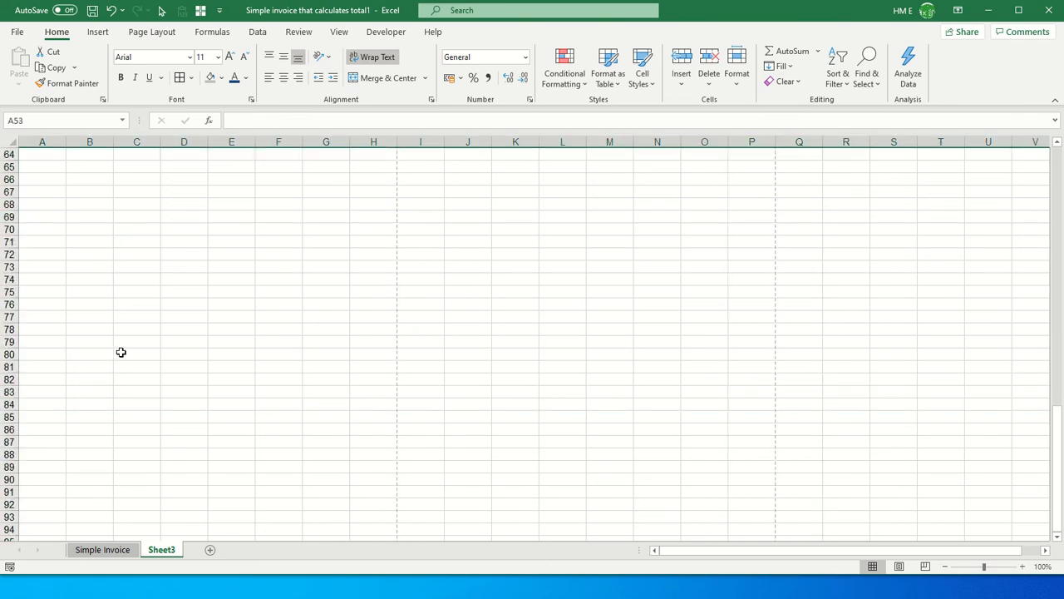
{"action": "scroll", "coordinate": [120, 351], "scroll_direction": "down", "scroll_amount": 6}
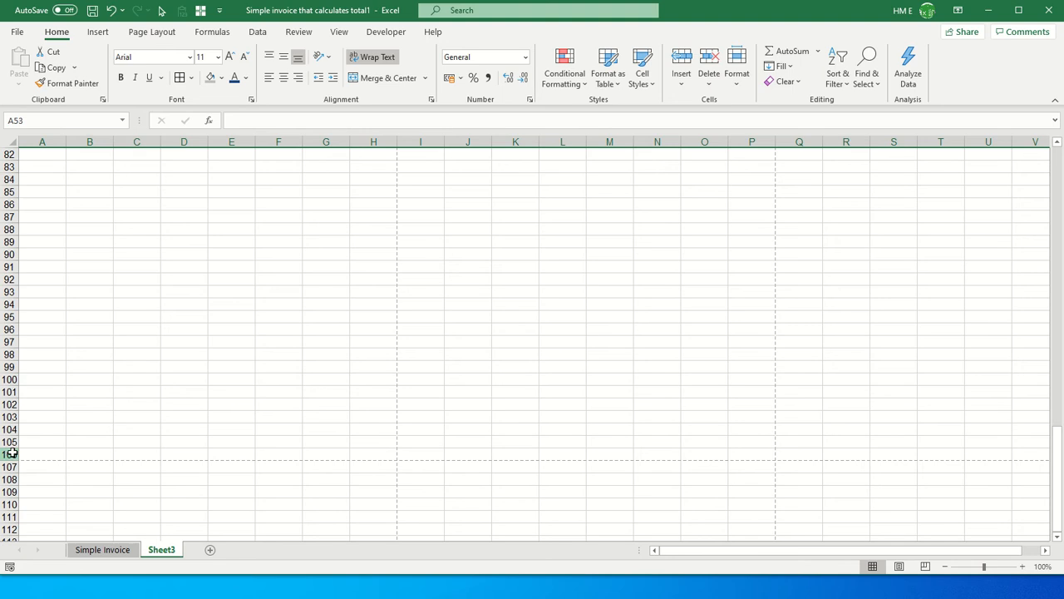
{"action": "left_click_drag", "start_coordinate": [12, 453], "coordinate": [10, 466]}
{"action": "scroll", "coordinate": [171, 368], "scroll_direction": "up", "scroll_amount": 19}
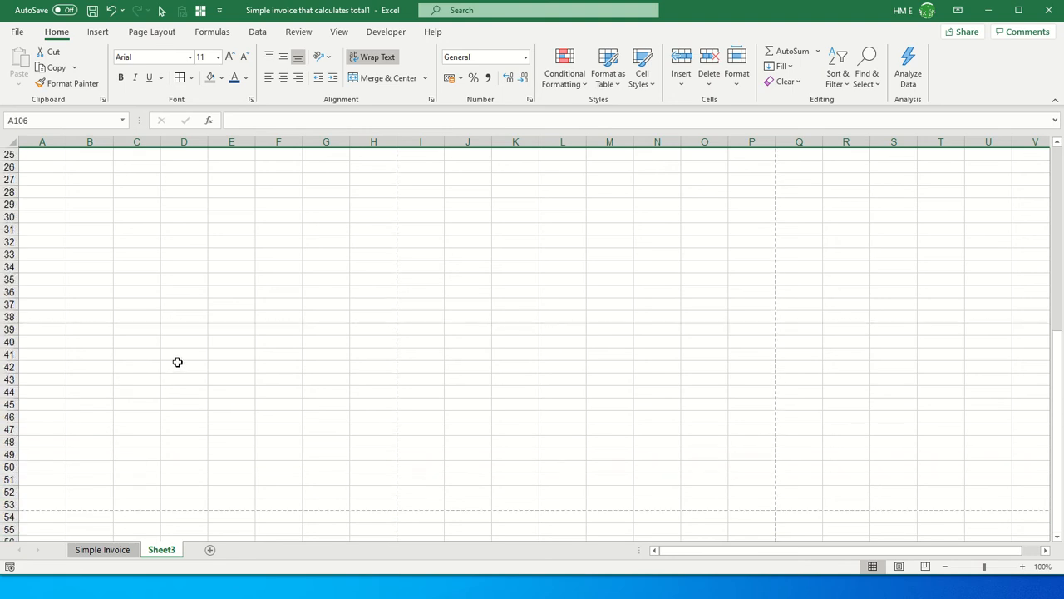
{"action": "scroll", "coordinate": [179, 360], "scroll_direction": "up", "scroll_amount": 8}
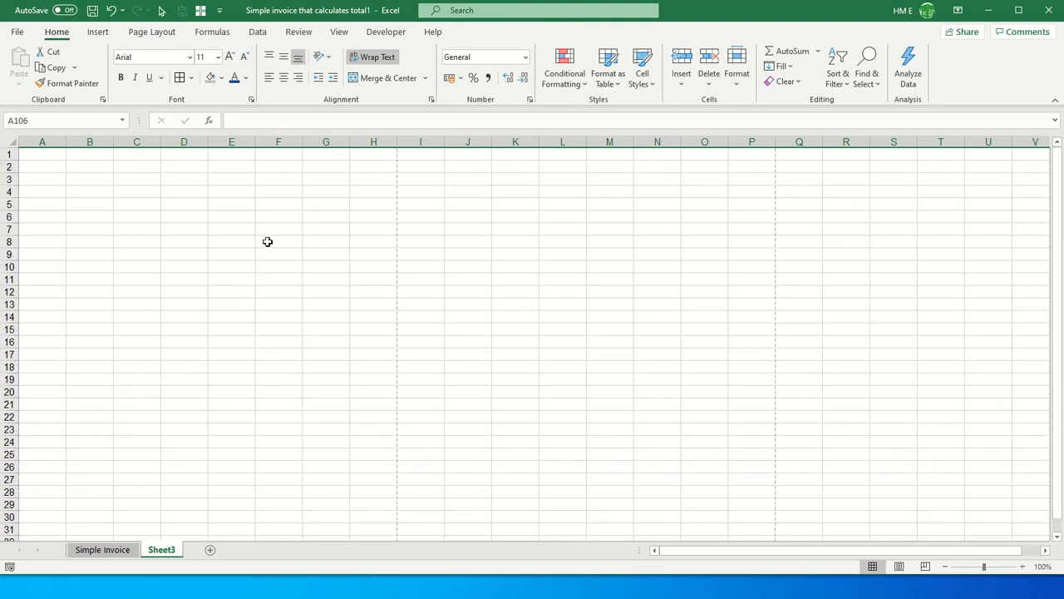
{"action": "left_click", "coordinate": [267, 241]}
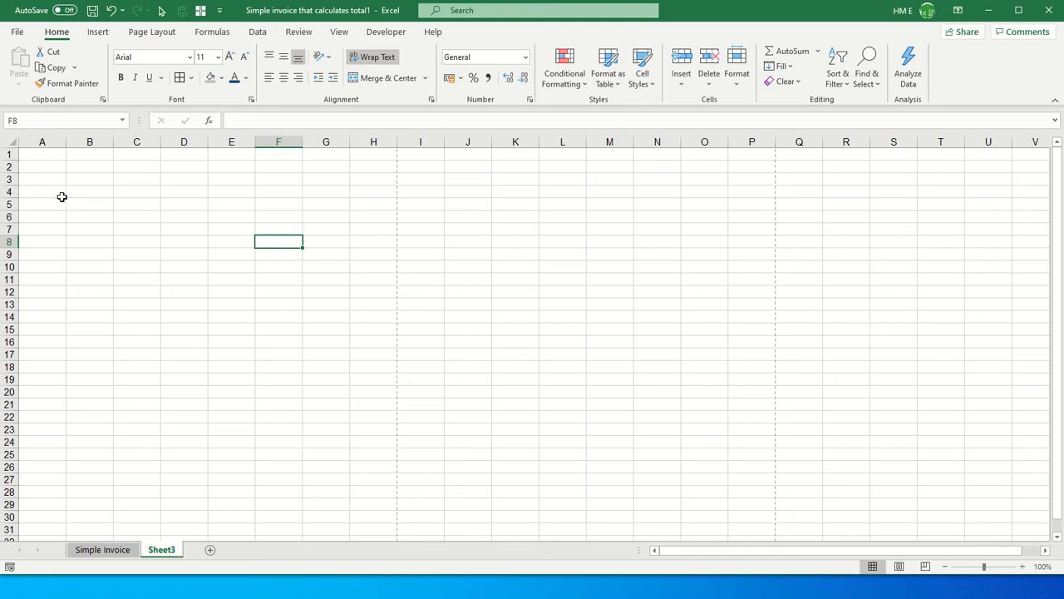
Set the width of column A on Sheet3 to 3 as a narrow margin
{"action": "left_click", "coordinate": [34, 141]}
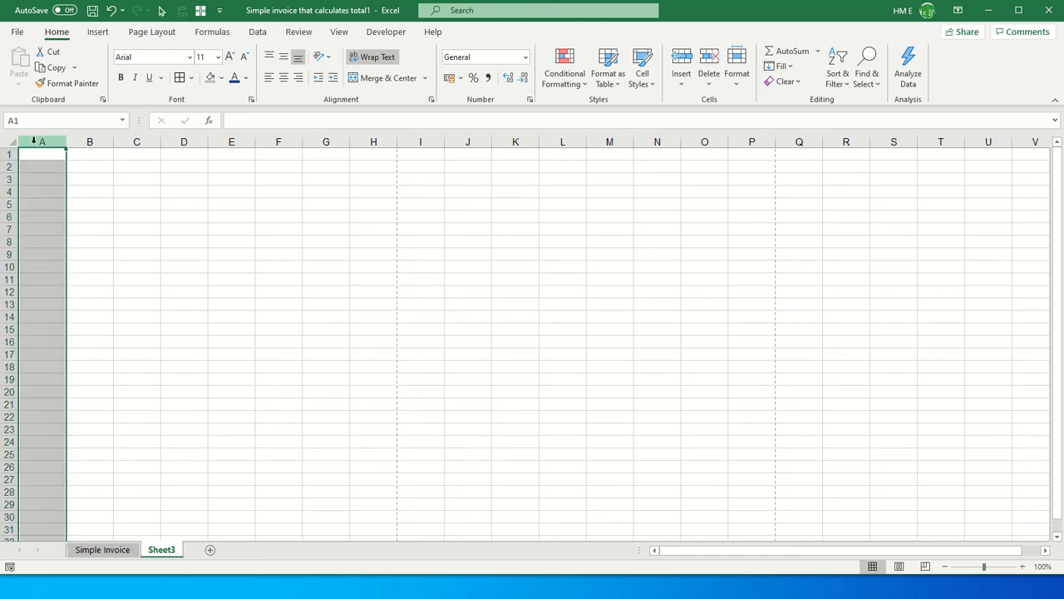
{"action": "right_click", "coordinate": [34, 141]}
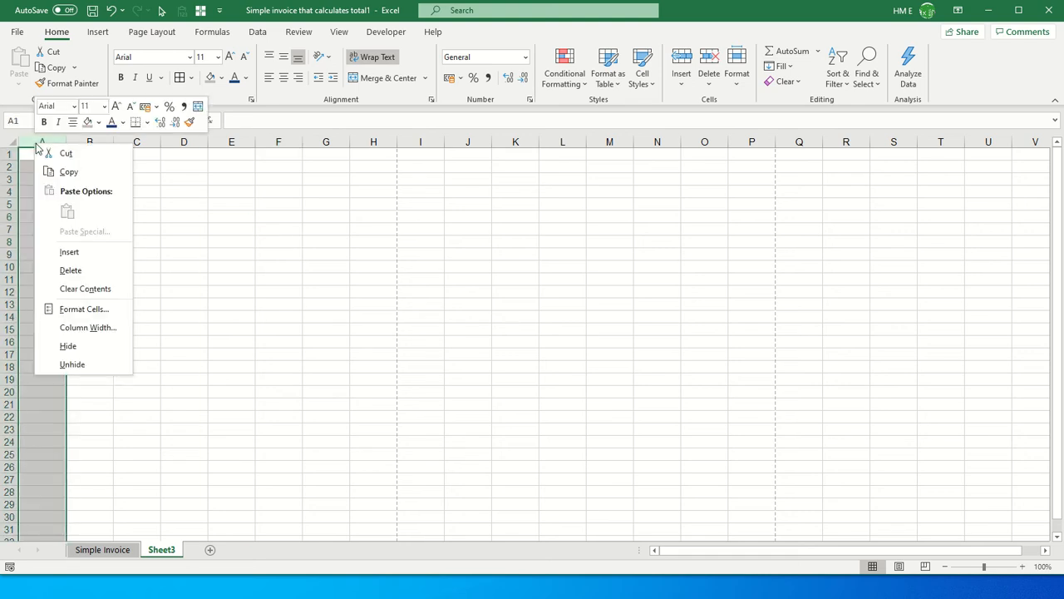
{"action": "left_click", "coordinate": [77, 328]}
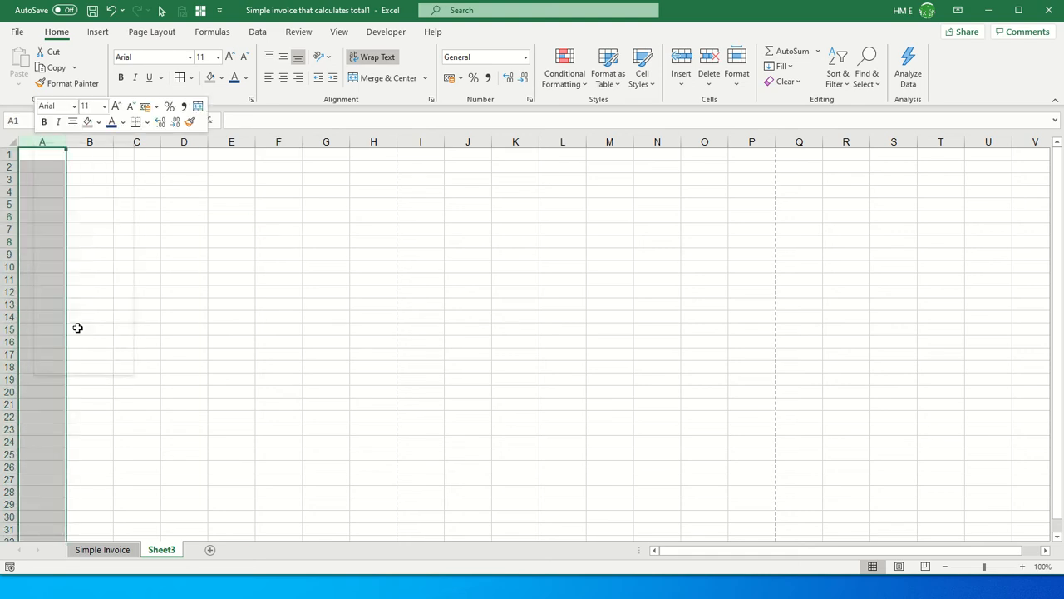
{"action": "type", "text": "3"}
{"action": "key", "text": "Return"}
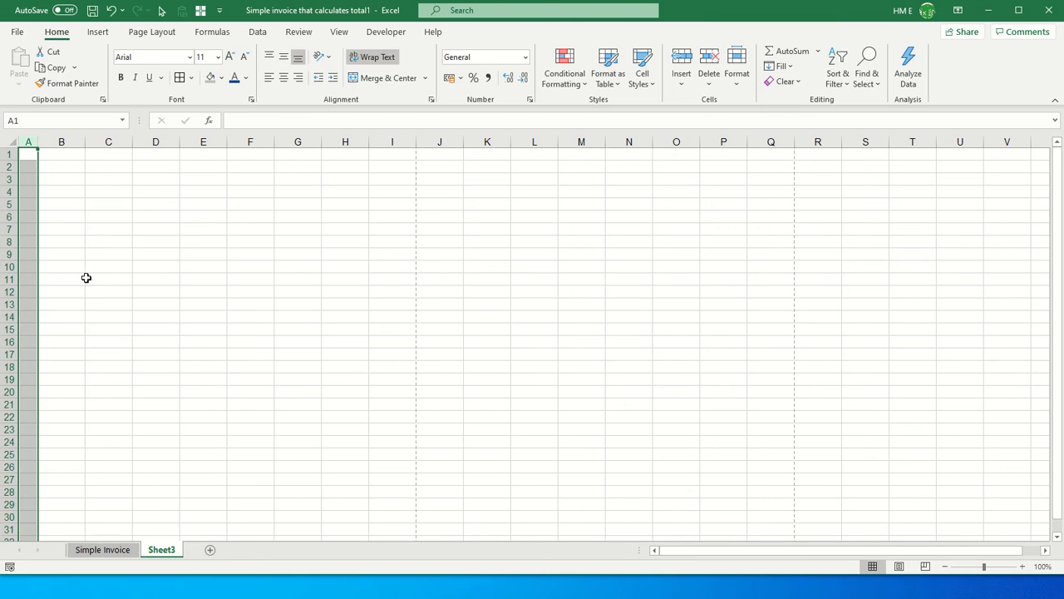
Set the width of column J to 3 to match the margin on the other side of the page
{"action": "left_click", "coordinate": [439, 141]}
{"action": "right_click", "coordinate": [441, 142]}
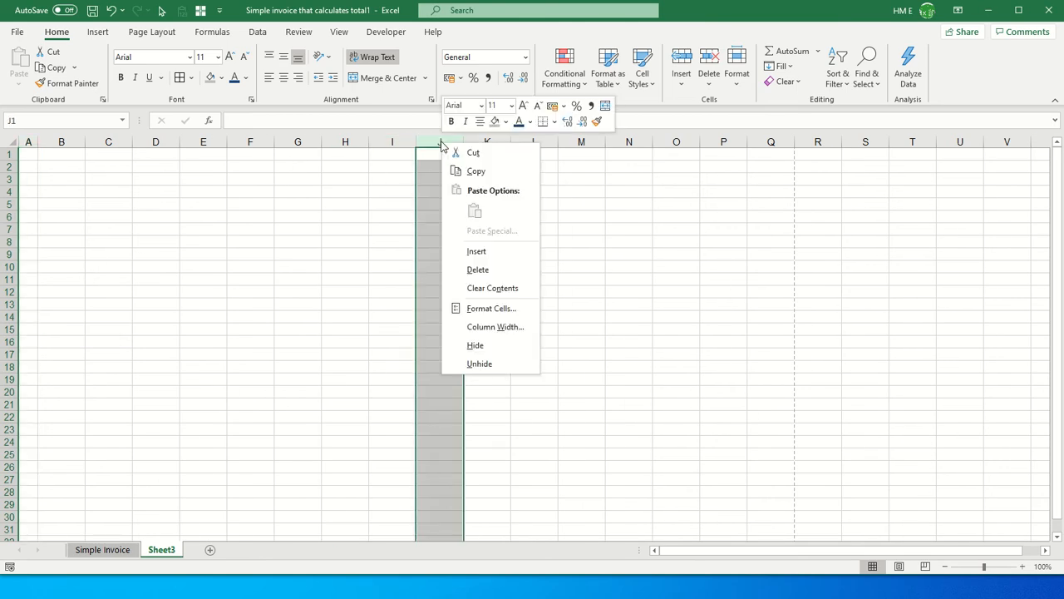
{"action": "left_click", "coordinate": [495, 327]}
{"action": "type", "text": "3"}
{"action": "key", "text": "Return"}
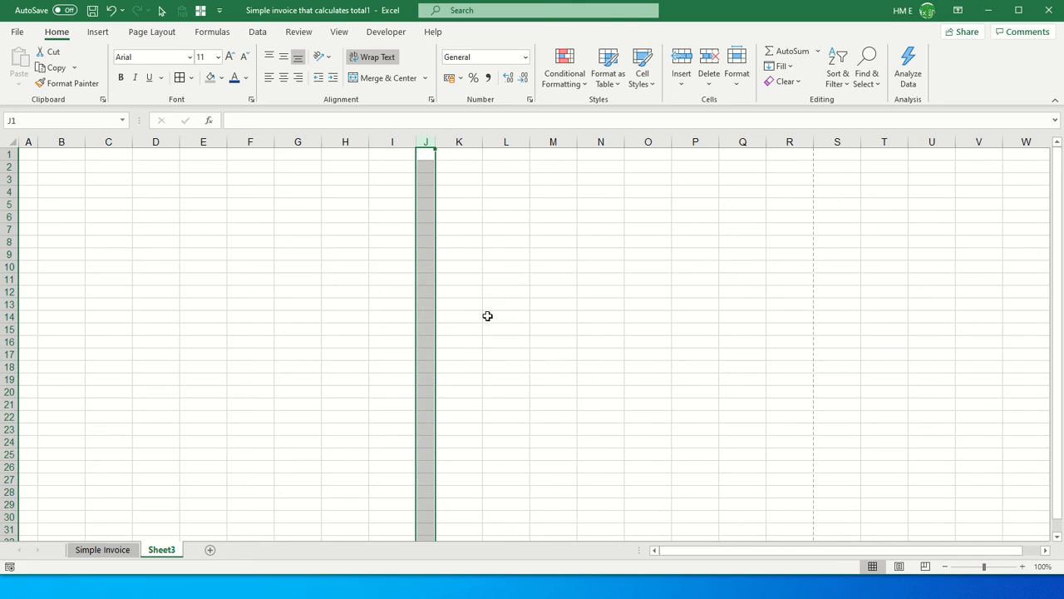
{"action": "left_click", "coordinate": [354, 200]}
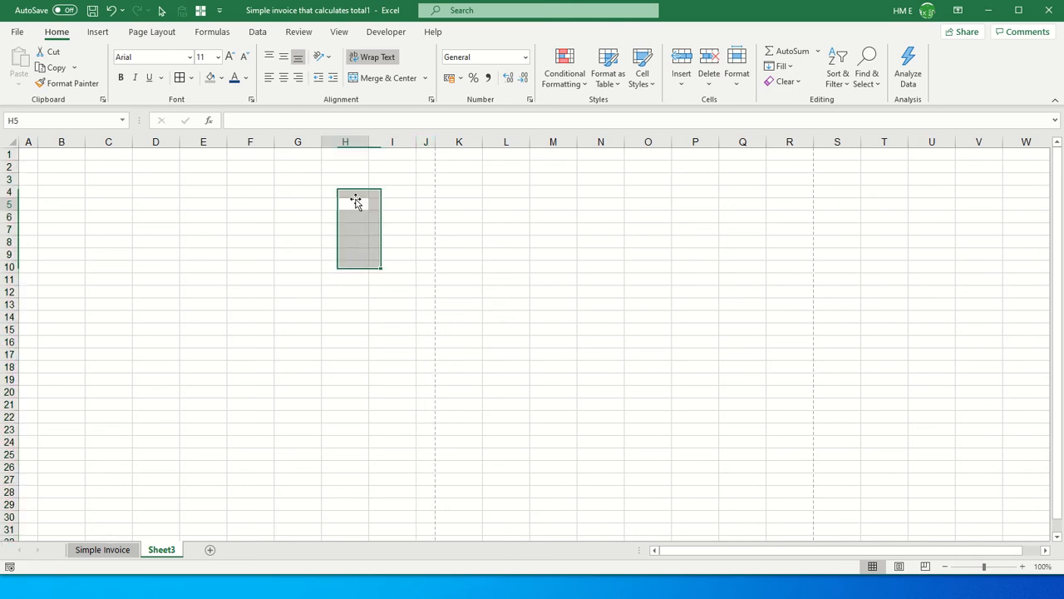
{"action": "left_click", "coordinate": [424, 153]}
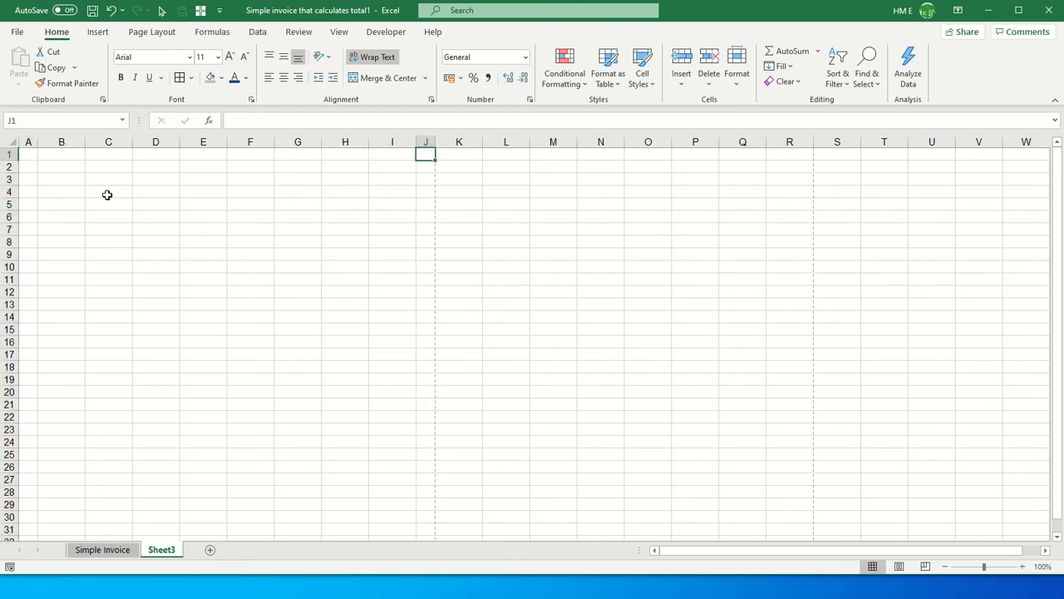
{"action": "left_click", "coordinate": [402, 156]}
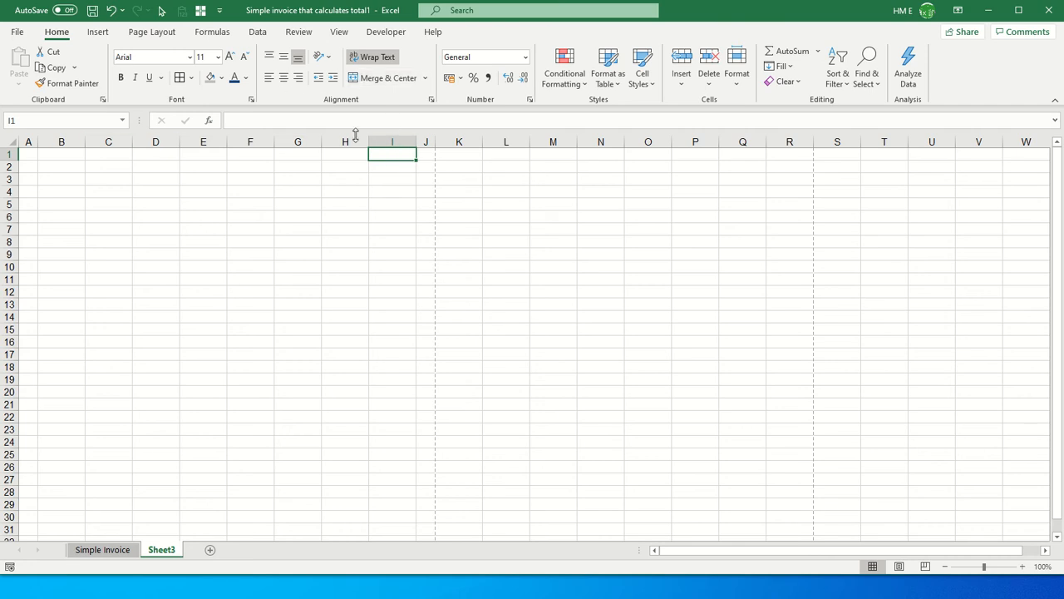
{"action": "left_click", "coordinate": [346, 163]}
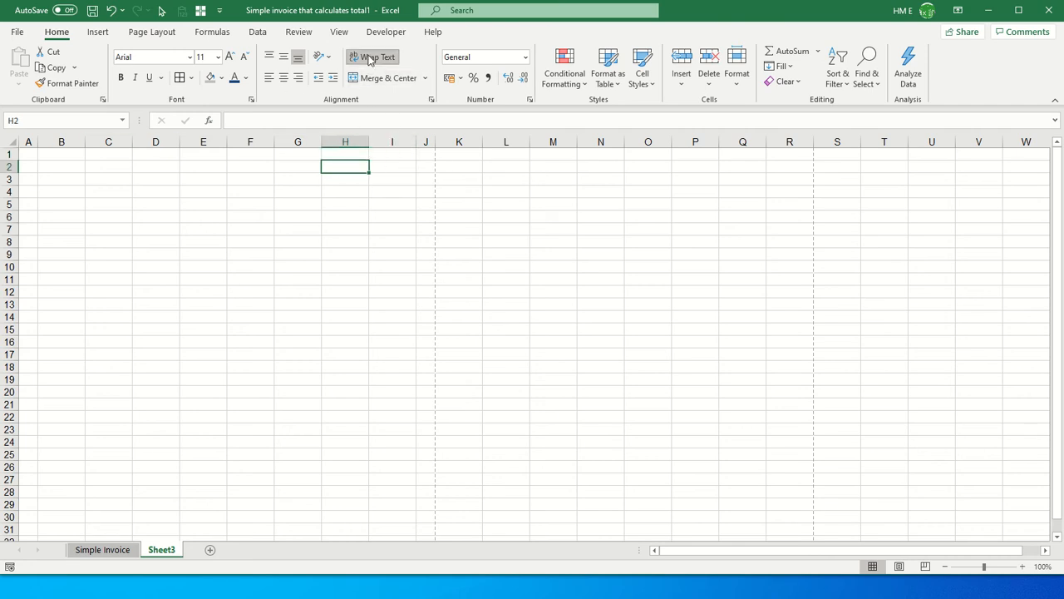
{"action": "left_click", "coordinate": [352, 179]}
{"action": "left_click", "coordinate": [385, 183]}
Enter the sample text "thisd isnsiansiansoanos" in cell G3 to test text wrapping, and undo the entry
{"action": "left_click", "coordinate": [292, 179]}
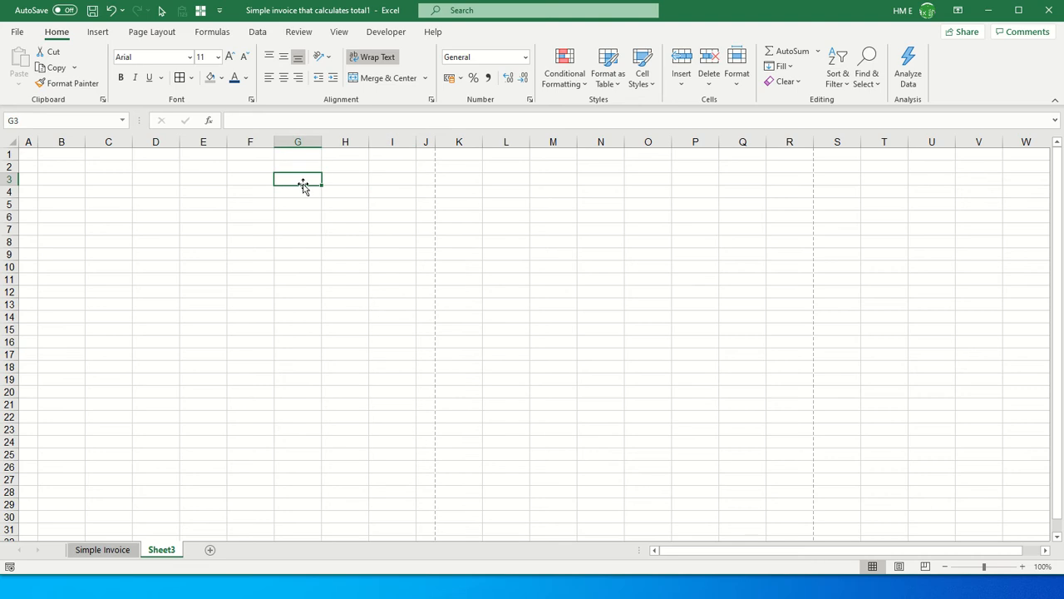
{"action": "type", "text": "thisd isnsiansiansoanos"}
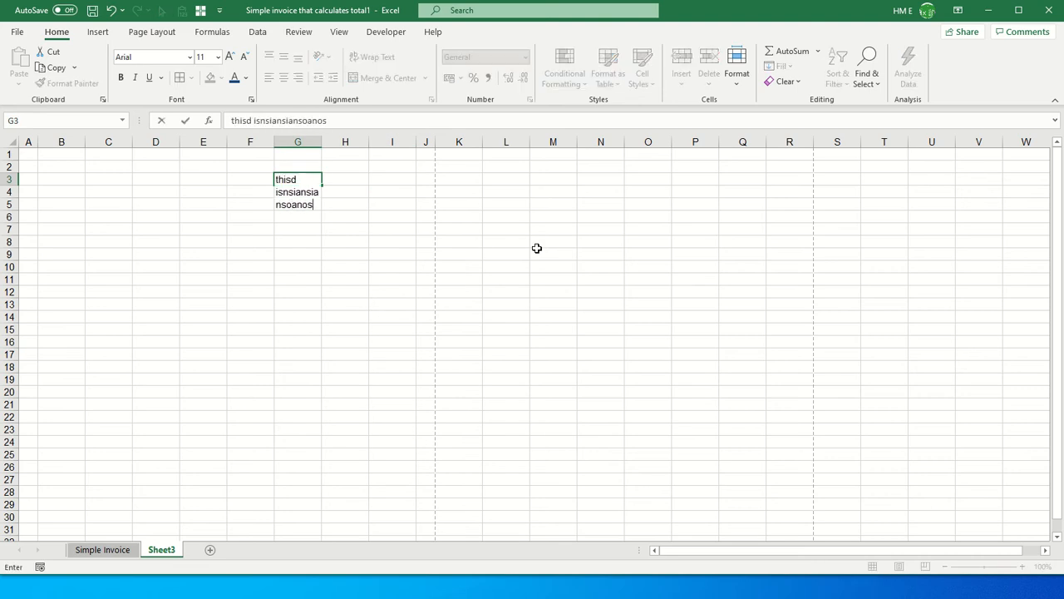
{"action": "key", "text": "Return"}
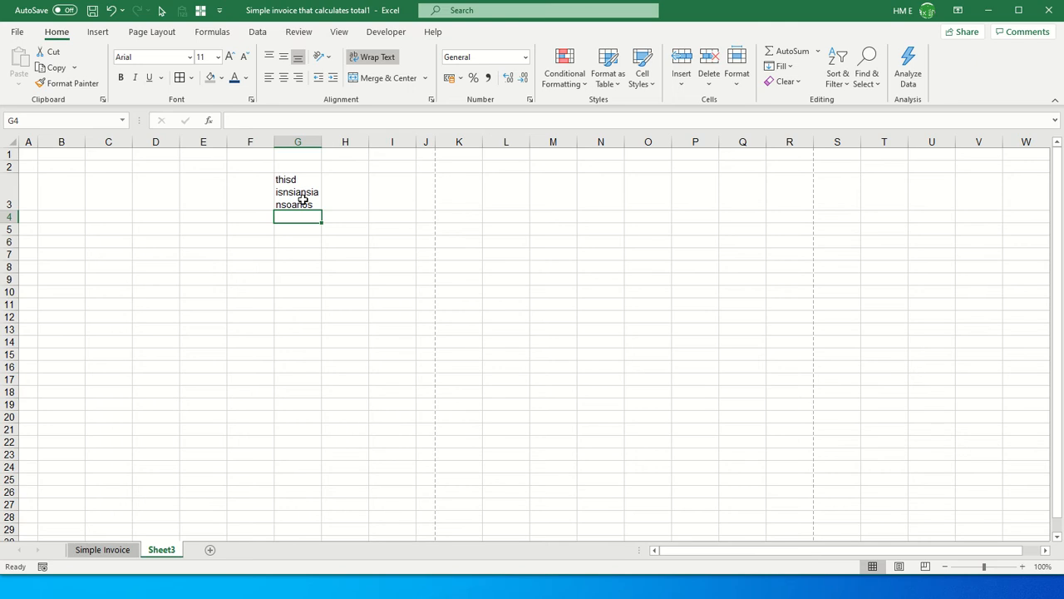
{"action": "key", "text": "ctrl"}
{"action": "key", "text": "ctrl+z"}
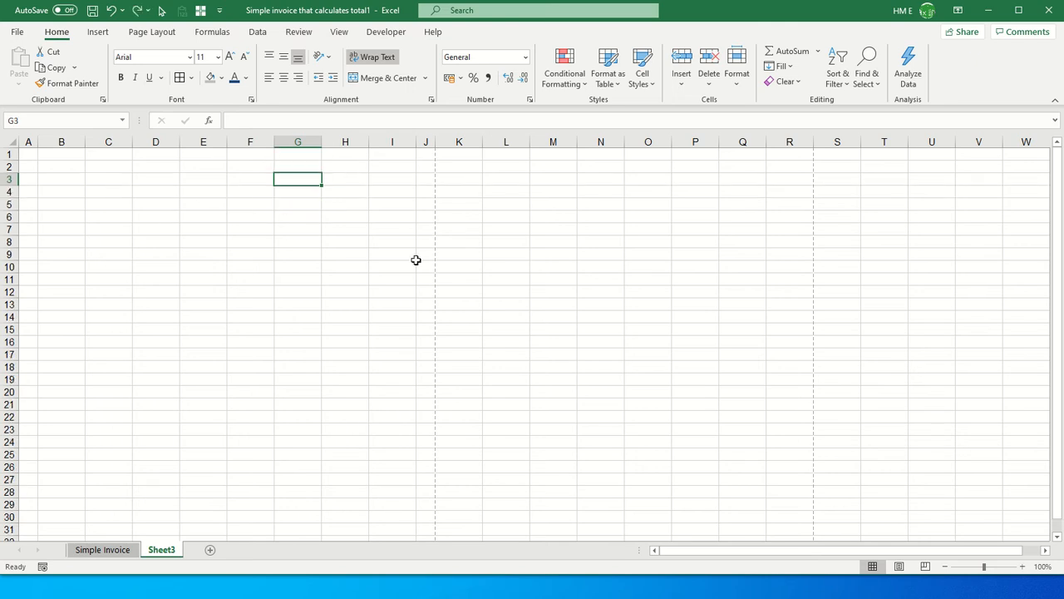
Turn off Wrap Text for all cells of Sheet3
{"action": "left_click", "coordinate": [384, 58]}
{"action": "left_click", "coordinate": [12, 141]}
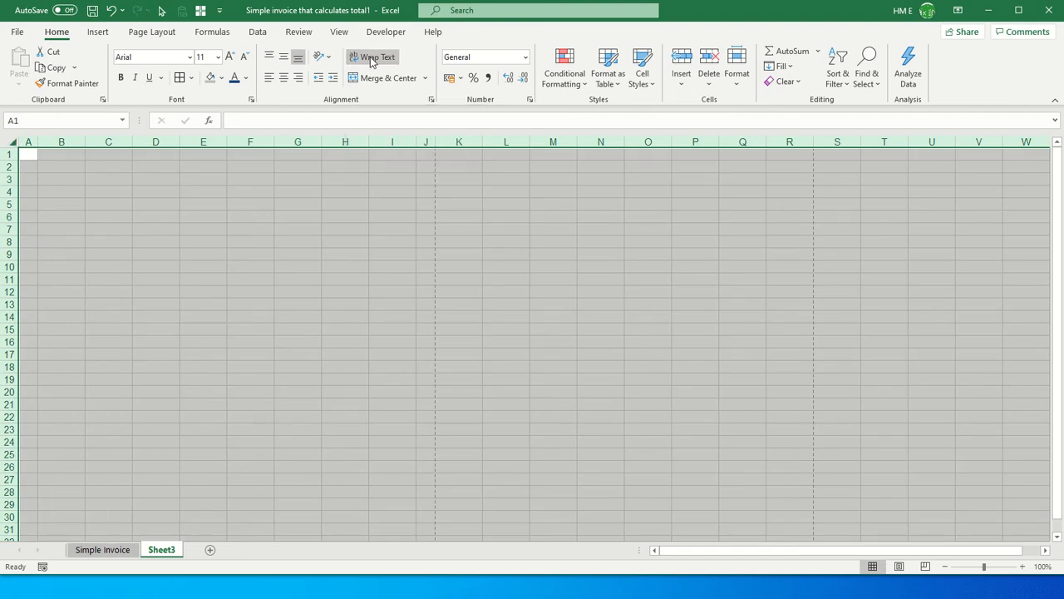
{"action": "left_click", "coordinate": [318, 219]}
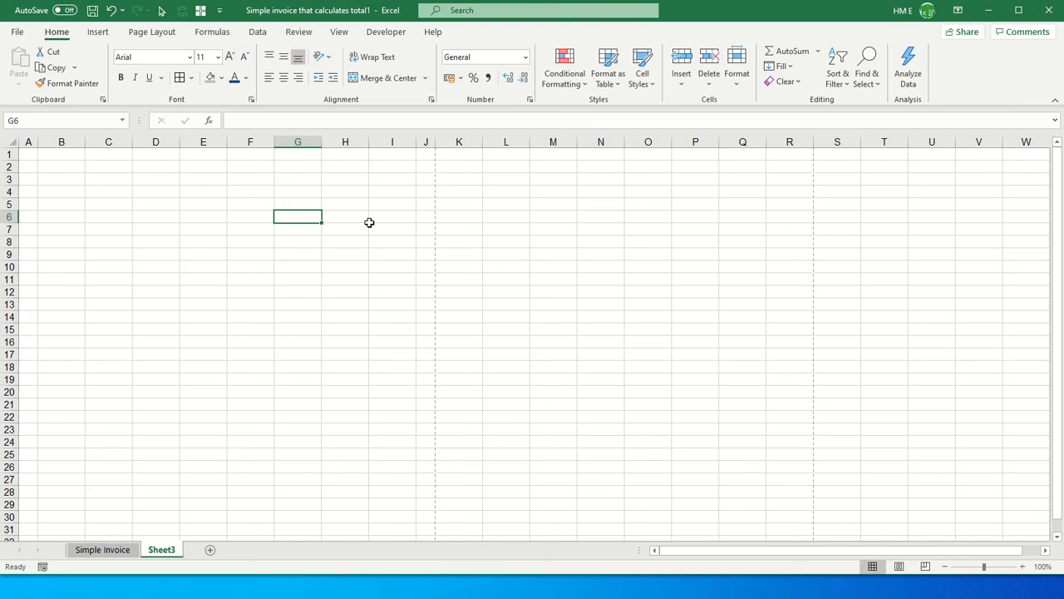
Enter the title INVOICE in cell I1, keeping that cell selected
{"action": "left_click", "coordinate": [393, 157]}
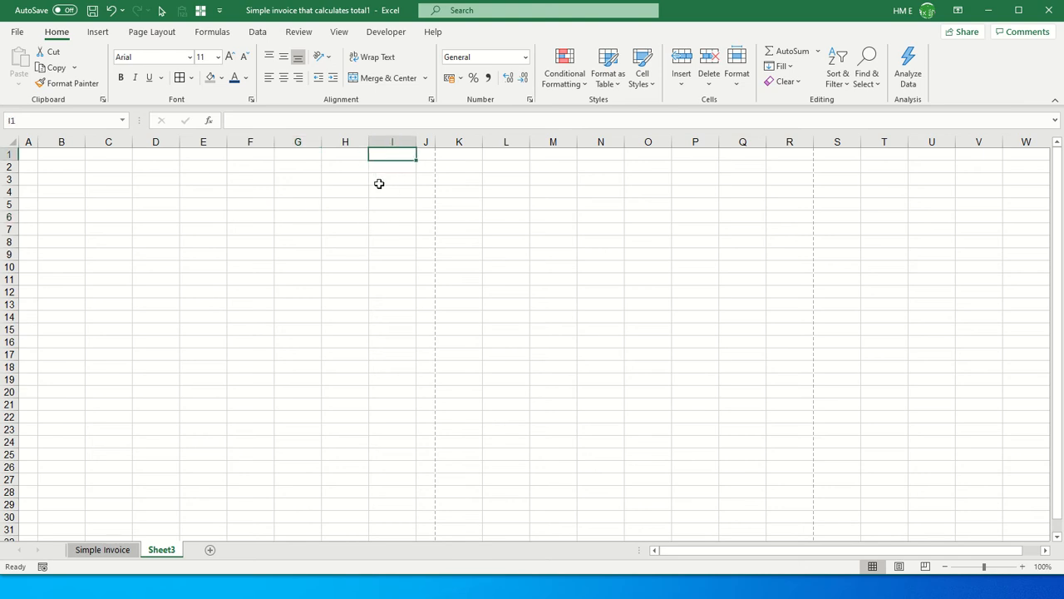
{"action": "type", "text": "INVOICE"}
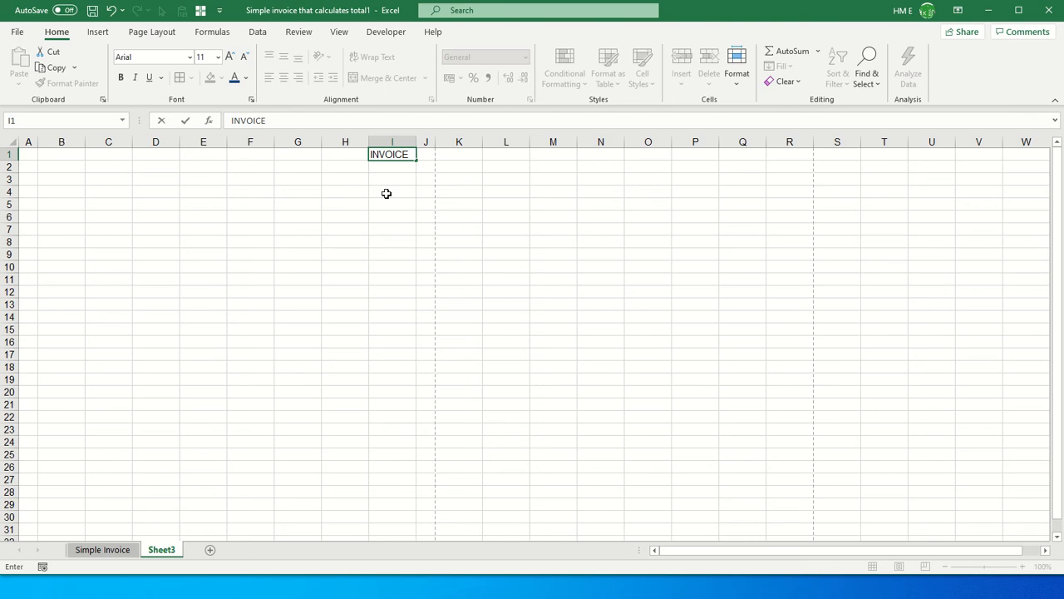
{"action": "key", "text": "ctrl+Return"}
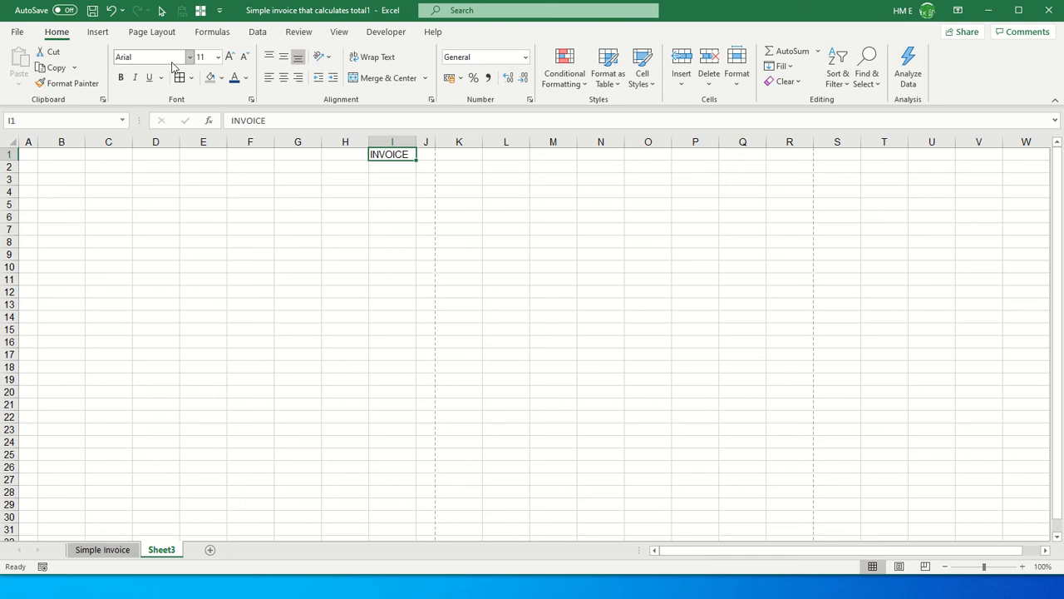
Increase the font size of the INVOICE title in cell I1 to 26
{"action": "left_click", "coordinate": [217, 59]}
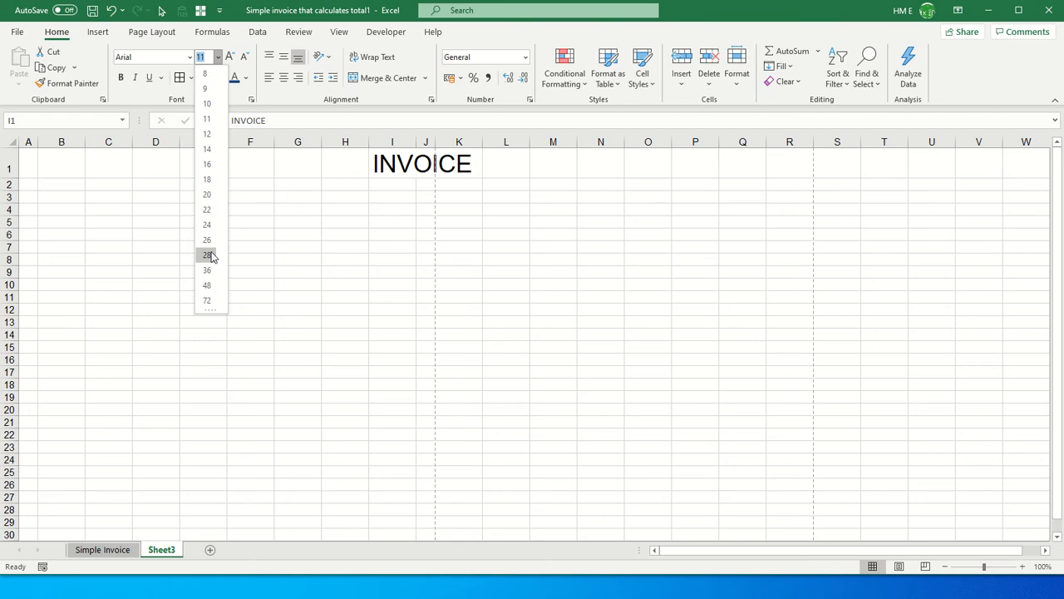
{"action": "left_click", "coordinate": [232, 53]}
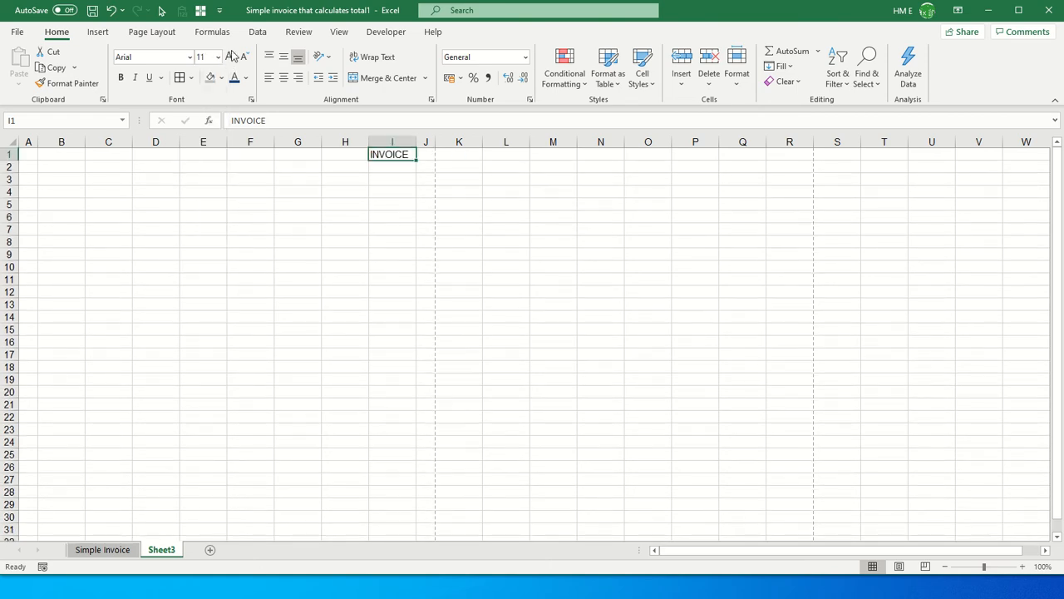
{"action": "left_click", "coordinate": [232, 58]}
{"action": "left_click", "coordinate": [232, 59]}
{"action": "left_click", "coordinate": [232, 58]}
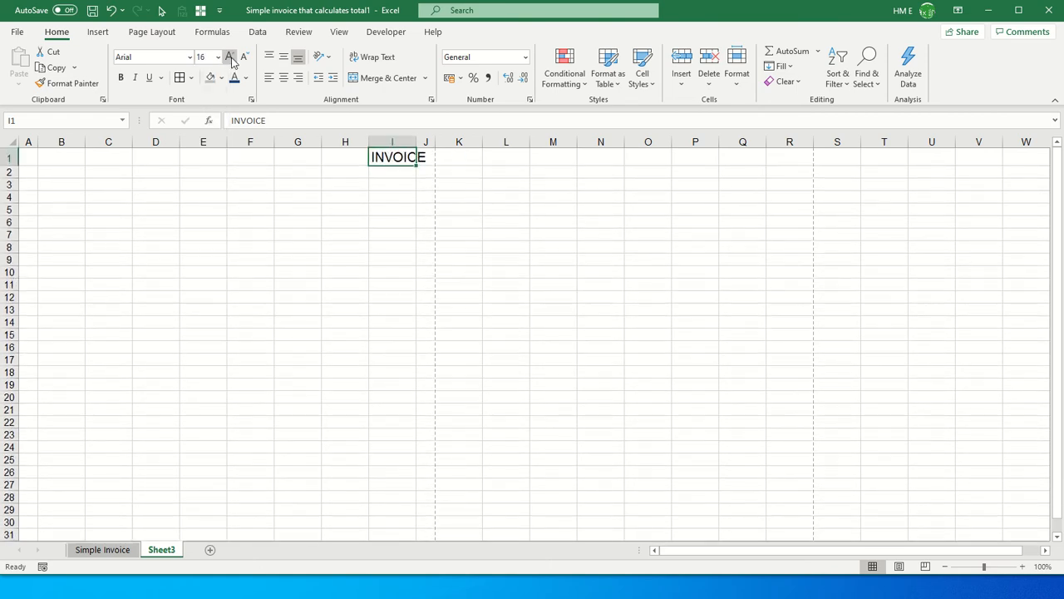
{"action": "left_click", "coordinate": [232, 58]}
{"action": "left_click", "coordinate": [232, 58]}
{"action": "left_click", "coordinate": [232, 58]}
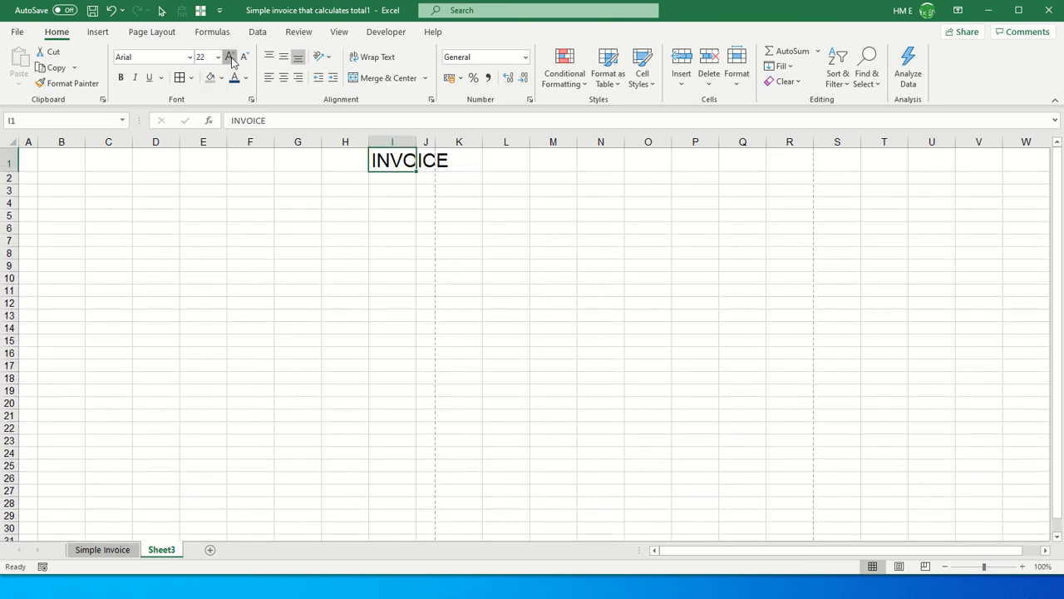
{"action": "left_click", "coordinate": [232, 58]}
{"action": "left_click", "coordinate": [232, 59]}
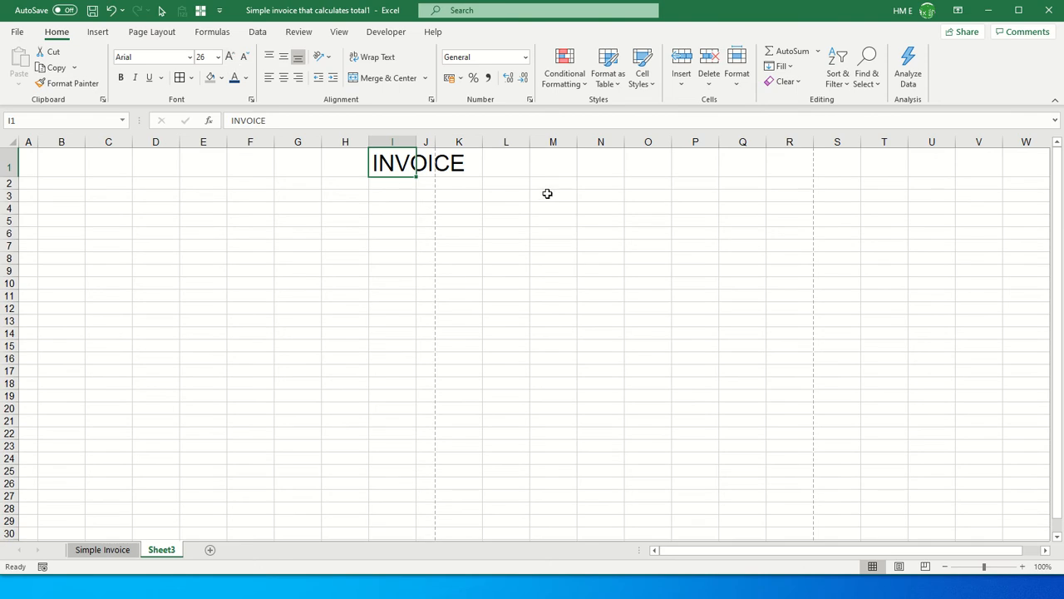
Check in the print preview how the INVOICE title, extending past cell I1, fits on the page, and return to the sheet
{"action": "left_click", "coordinate": [462, 167]}
{"action": "left_click", "coordinate": [430, 165]}
{"action": "left_click_drag", "start_coordinate": [430, 165], "coordinate": [457, 165]}
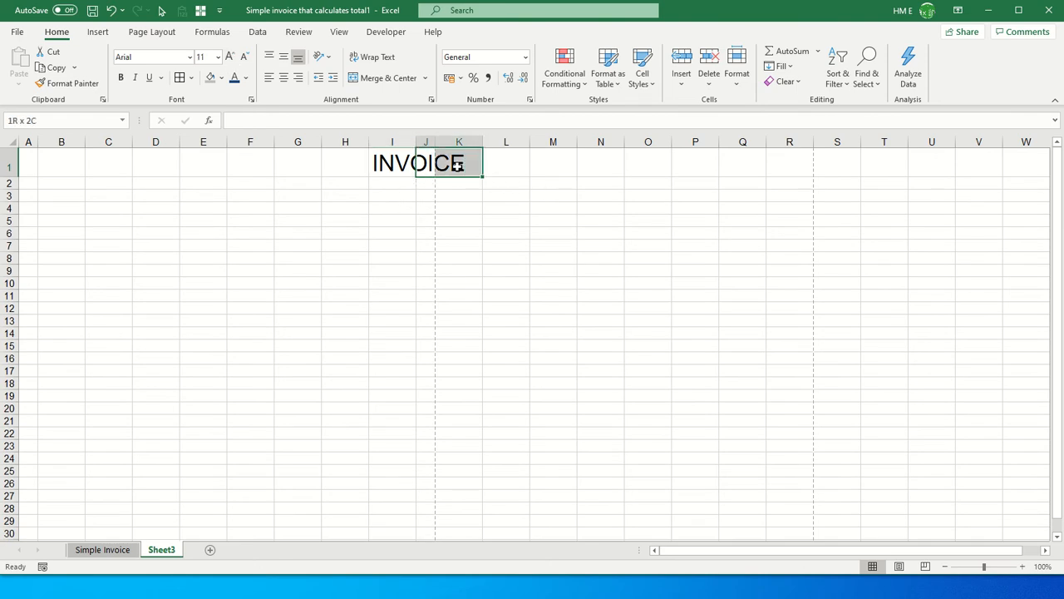
{"action": "left_click", "coordinate": [392, 165]}
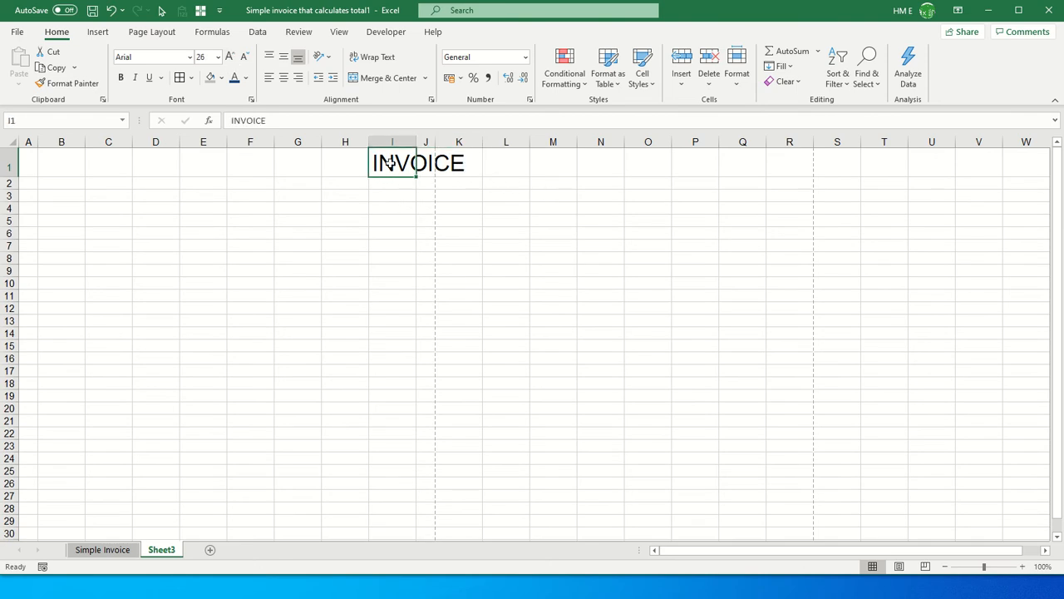
{"action": "left_click", "coordinate": [23, 33]}
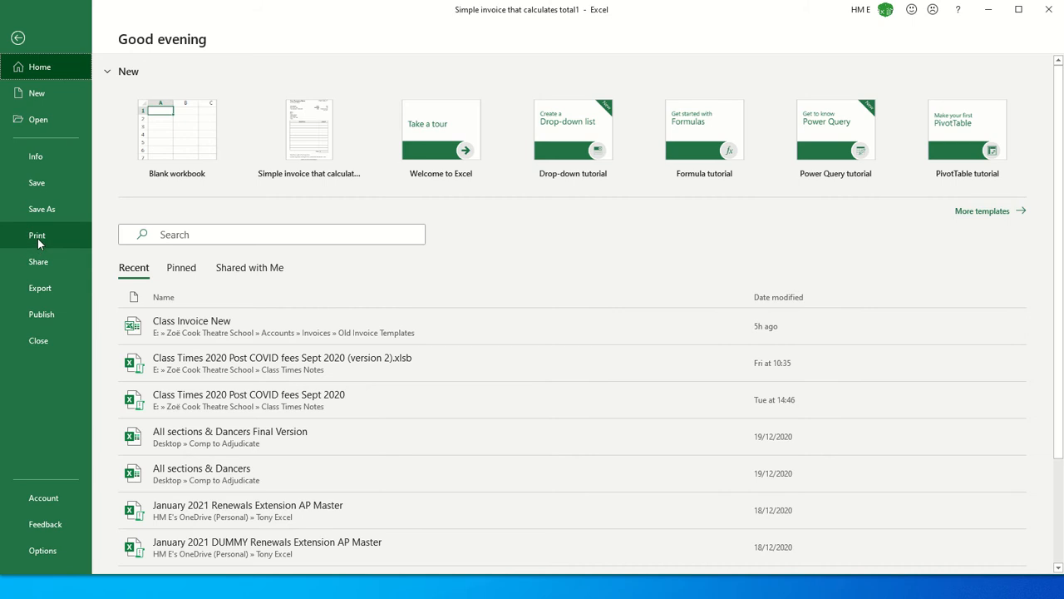
{"action": "left_click", "coordinate": [39, 237]}
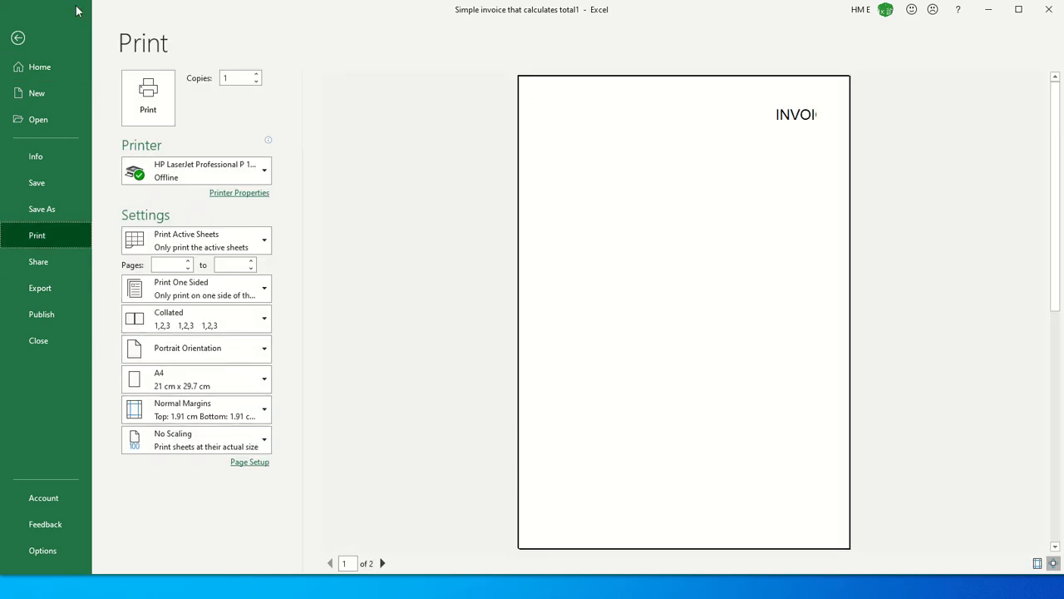
{"action": "left_click", "coordinate": [18, 38]}
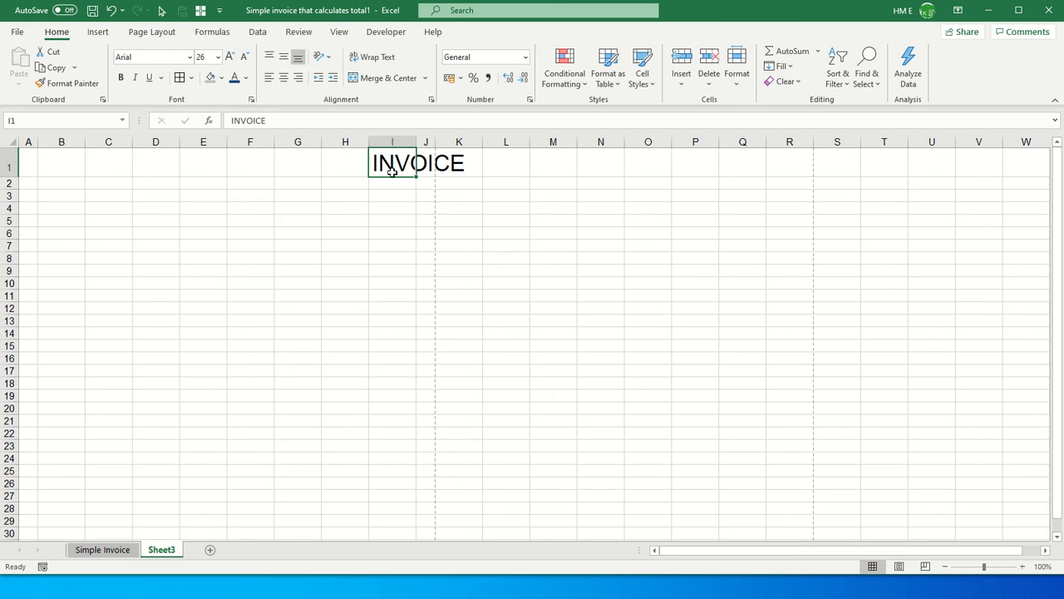
Right-align the INVOICE title in cell I1 and make it bold
{"action": "left_click", "coordinate": [349, 166]}
{"action": "left_click", "coordinate": [299, 164]}
{"action": "left_click", "coordinate": [237, 165]}
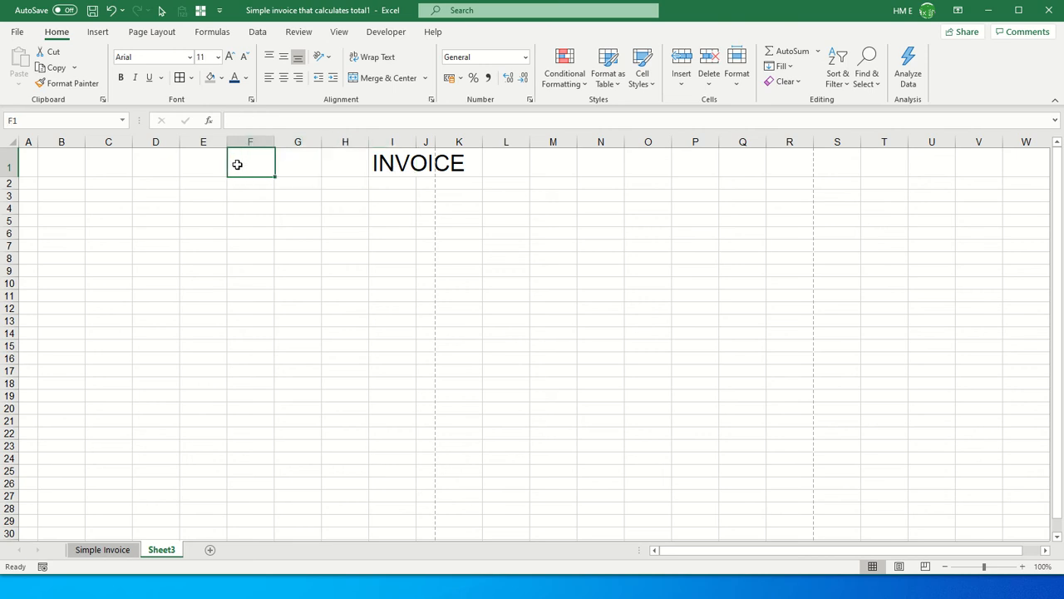
{"action": "left_click", "coordinate": [330, 166]}
{"action": "left_click", "coordinate": [378, 163]}
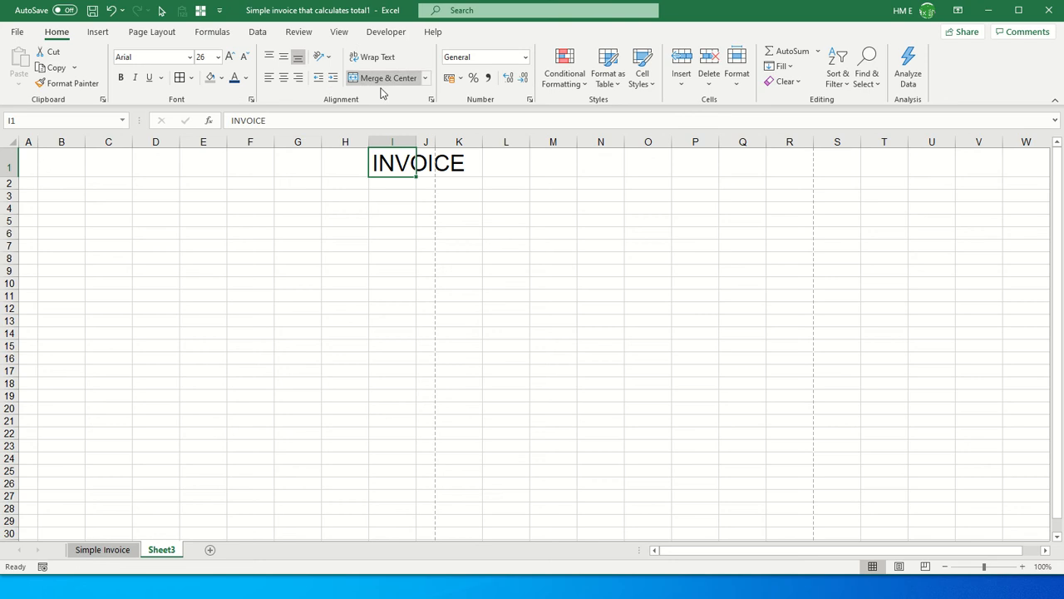
{"action": "left_click", "coordinate": [298, 78]}
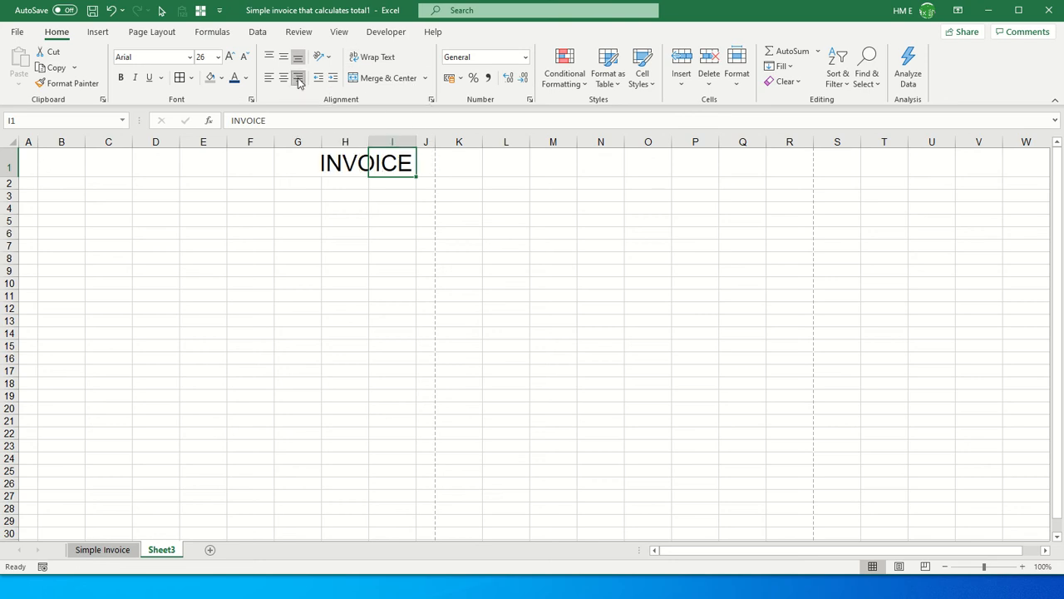
{"action": "left_click", "coordinate": [121, 77]}
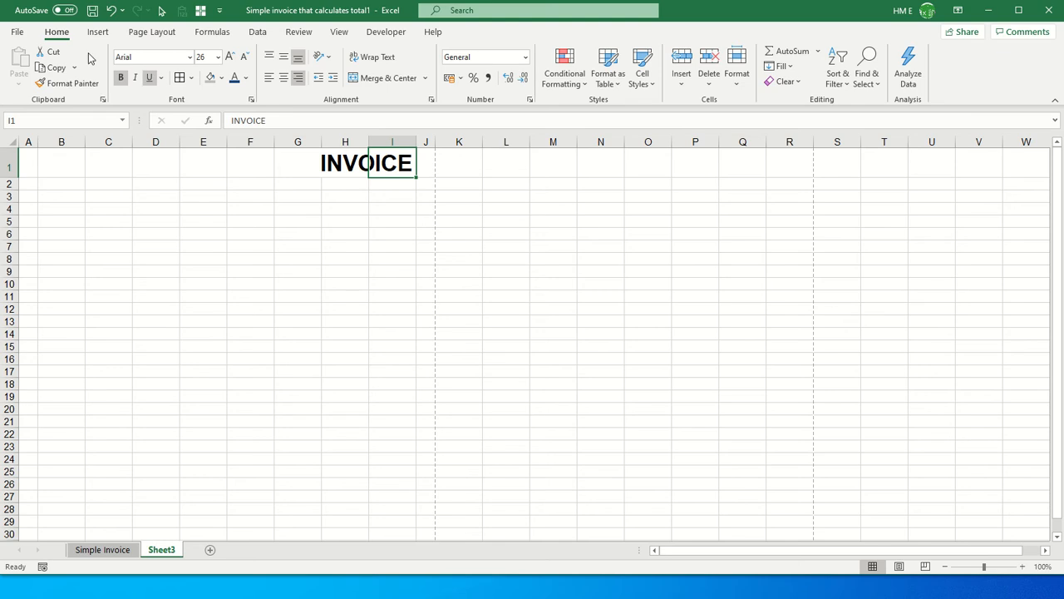
Check the position of the right-aligned INVOICE title in the print preview and return to the sheet
{"action": "left_click", "coordinate": [21, 32]}
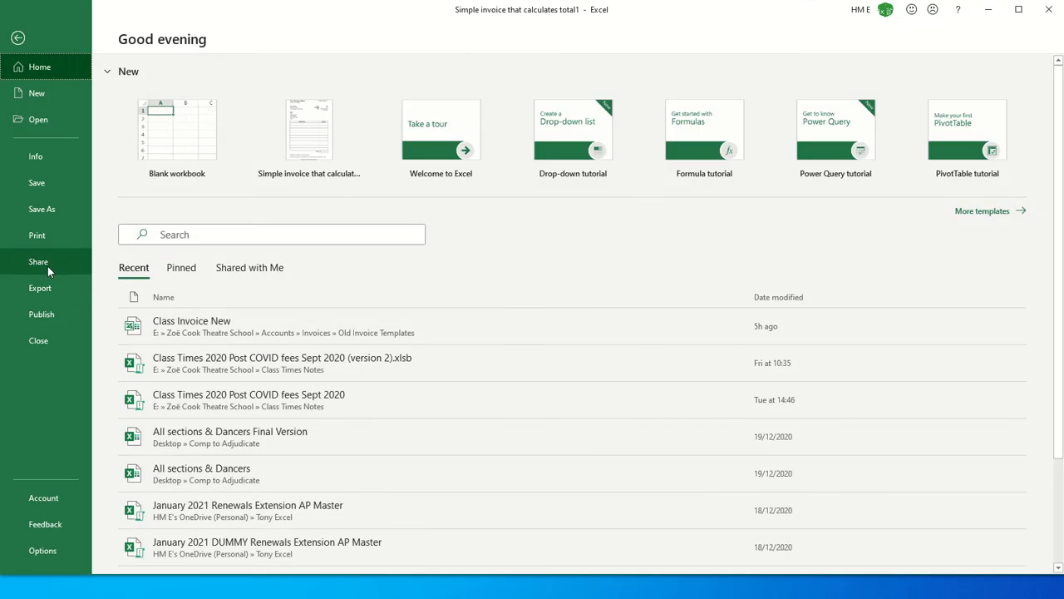
{"action": "left_click", "coordinate": [44, 241]}
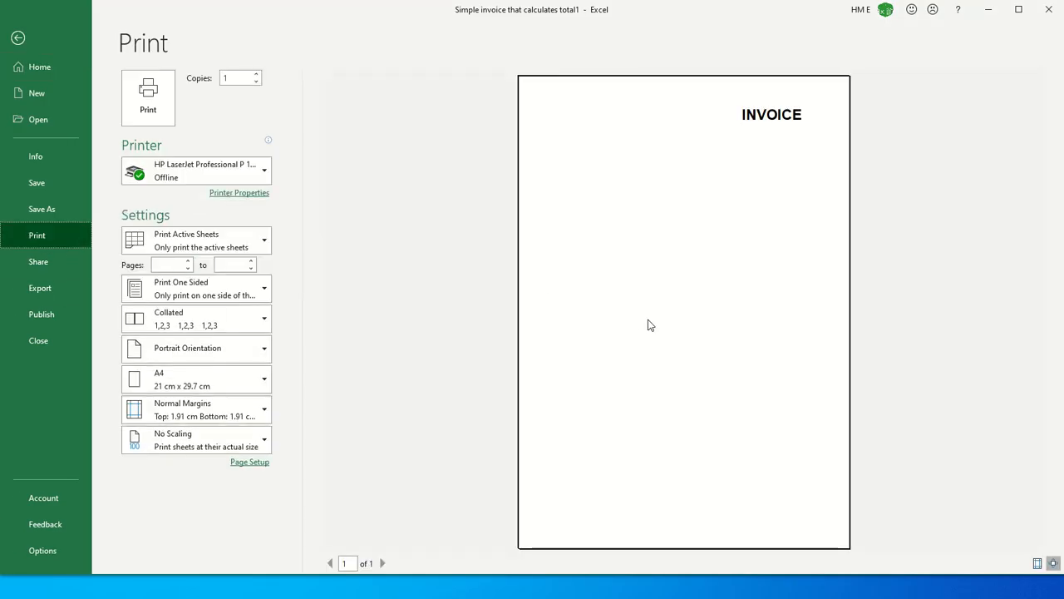
{"action": "left_click", "coordinate": [18, 39]}
Enter the long sample text "thitithithithhtithithihishihdishdi" in cell B1 to test text overflowing into neighbouring cells
{"action": "left_click", "coordinate": [51, 163]}
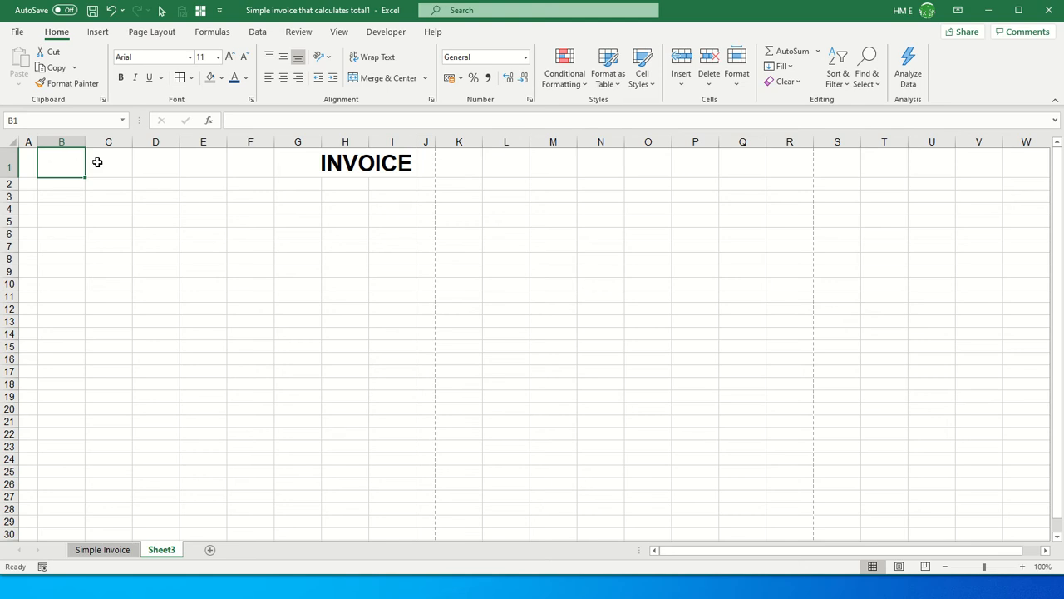
{"action": "type", "text": "thitithithitht"}
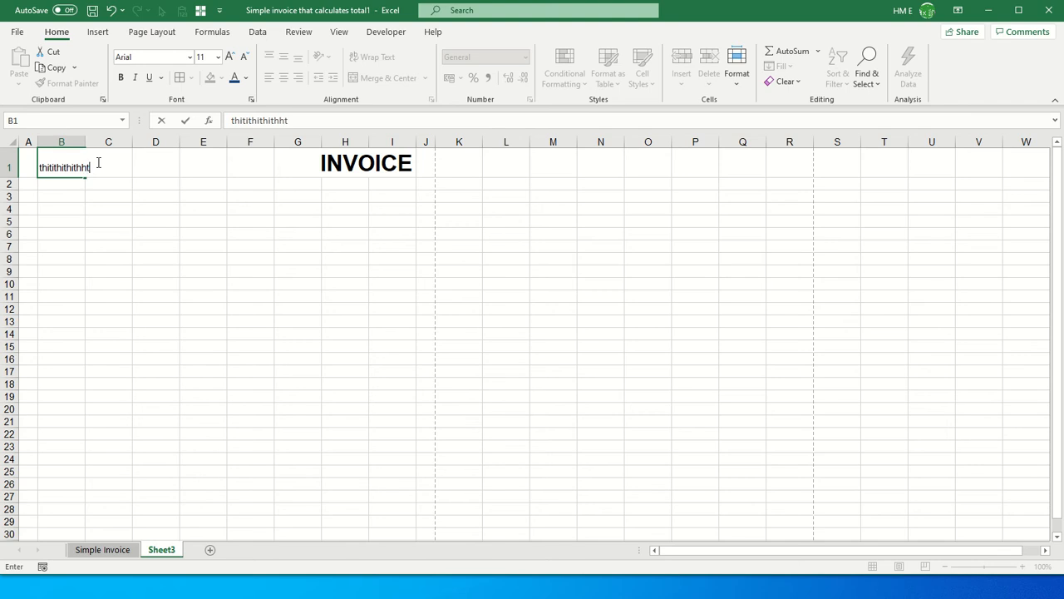
{"action": "type", "text": "ithithihishihdishdi"}
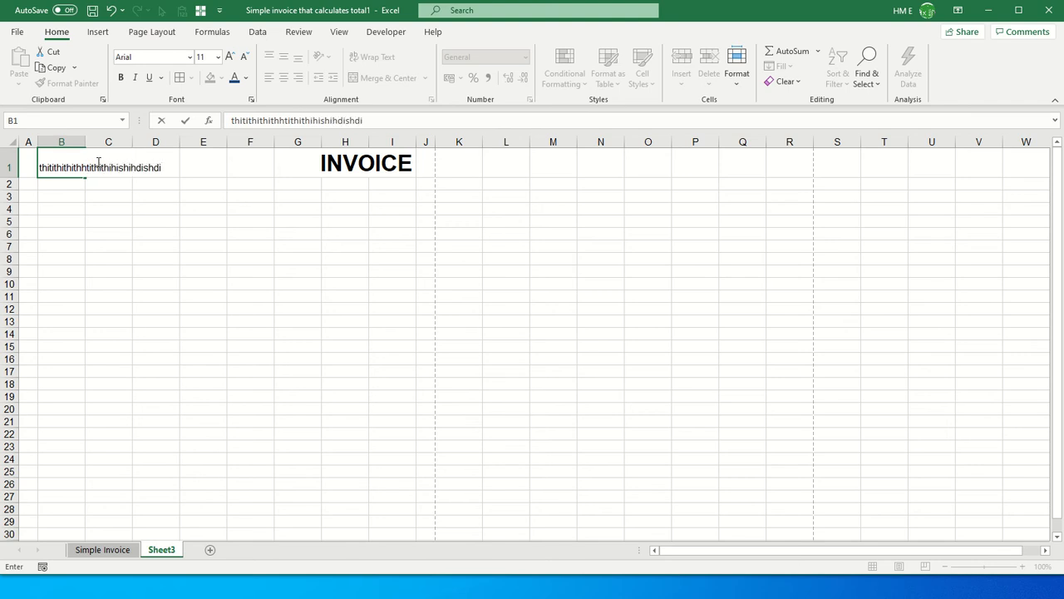
{"action": "key", "text": "Return"}
Enter the sample value 111111 in cell C1, beside the long sample text
{"action": "left_click", "coordinate": [97, 163]}
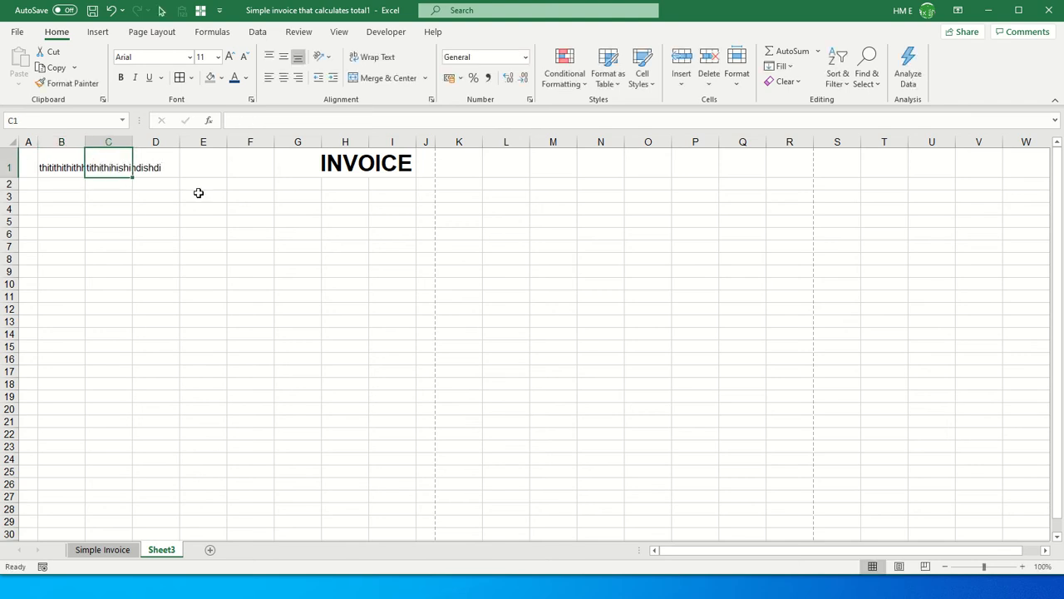
{"action": "type", "text": "hdihi"}
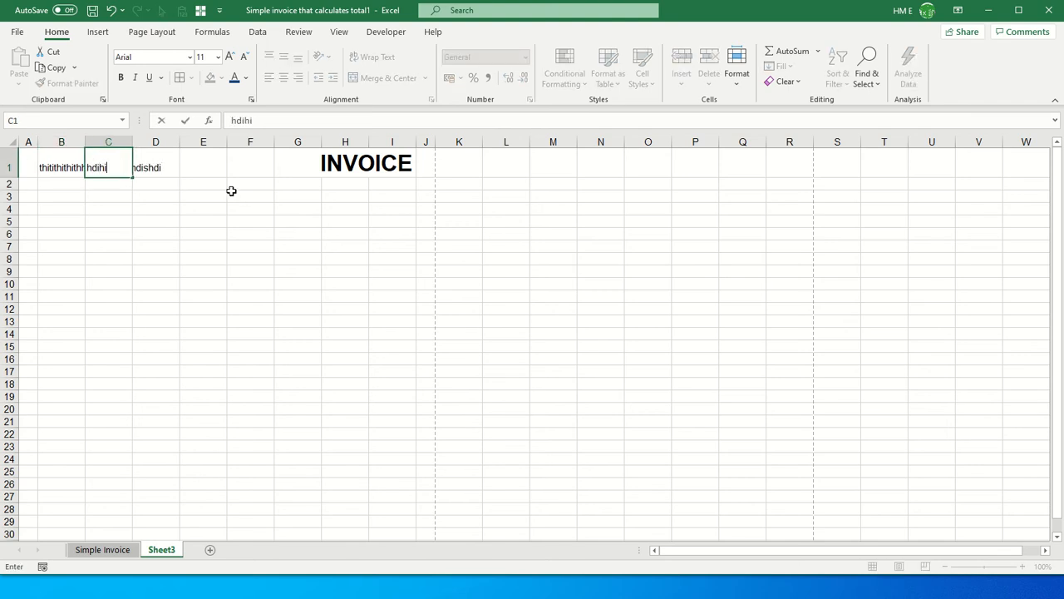
{"action": "key", "text": "BackSpace"}
{"action": "key", "text": "BackSpace"}
{"action": "key", "text": "BackSpace"}
{"action": "key", "text": "BackSpace"}
{"action": "type", "text": "111111"}
{"action": "key", "text": "Return"}
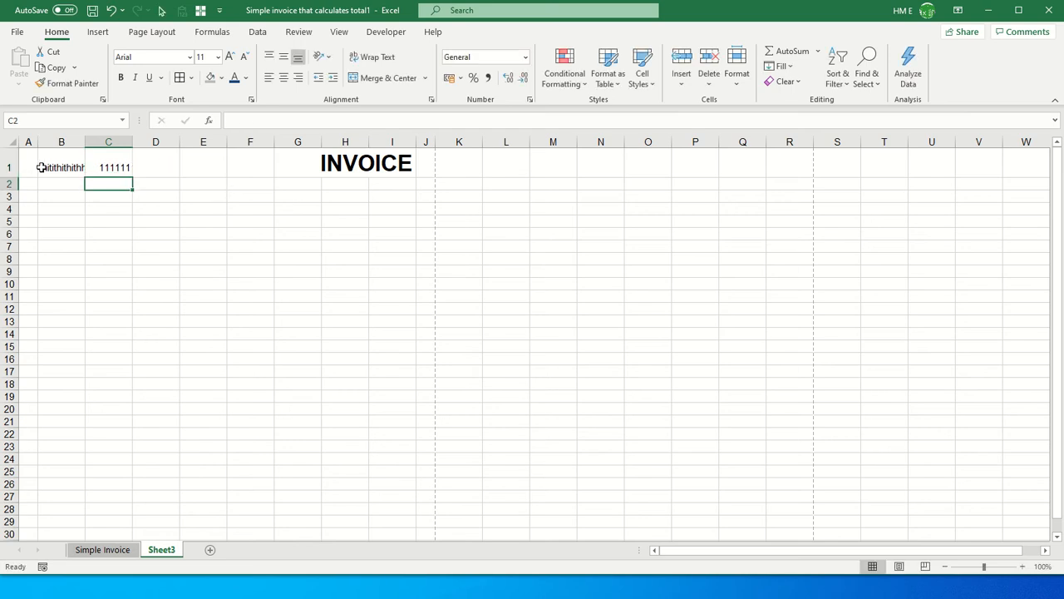
Examine the full content of cell B1 and compare it with what the cell displays beside C1
{"action": "left_click", "coordinate": [75, 159]}
{"action": "left_click_drag", "start_coordinate": [368, 118], "coordinate": [229, 120]}
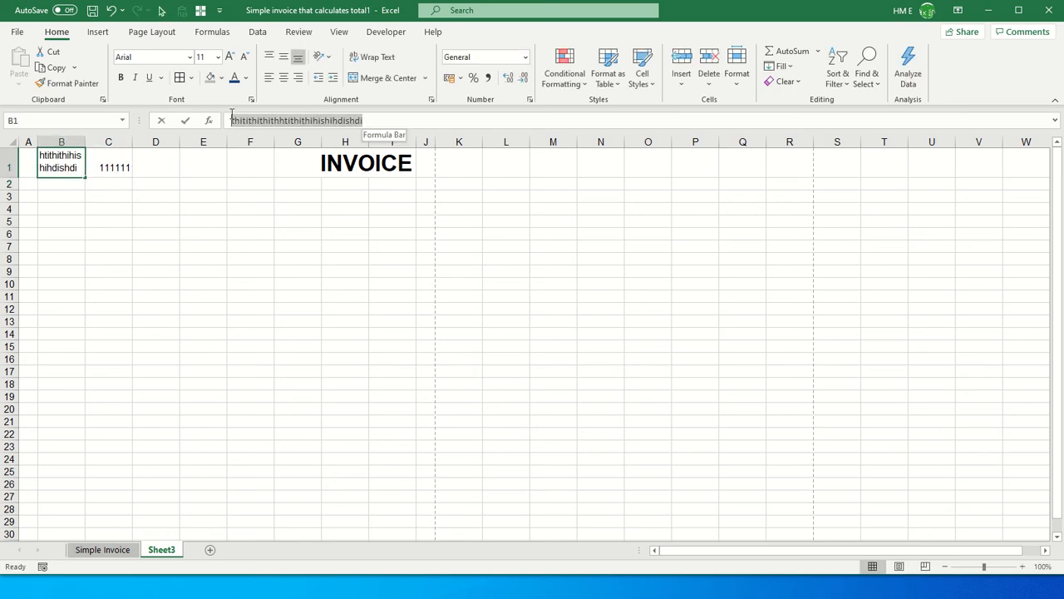
{"action": "left_click", "coordinate": [118, 165]}
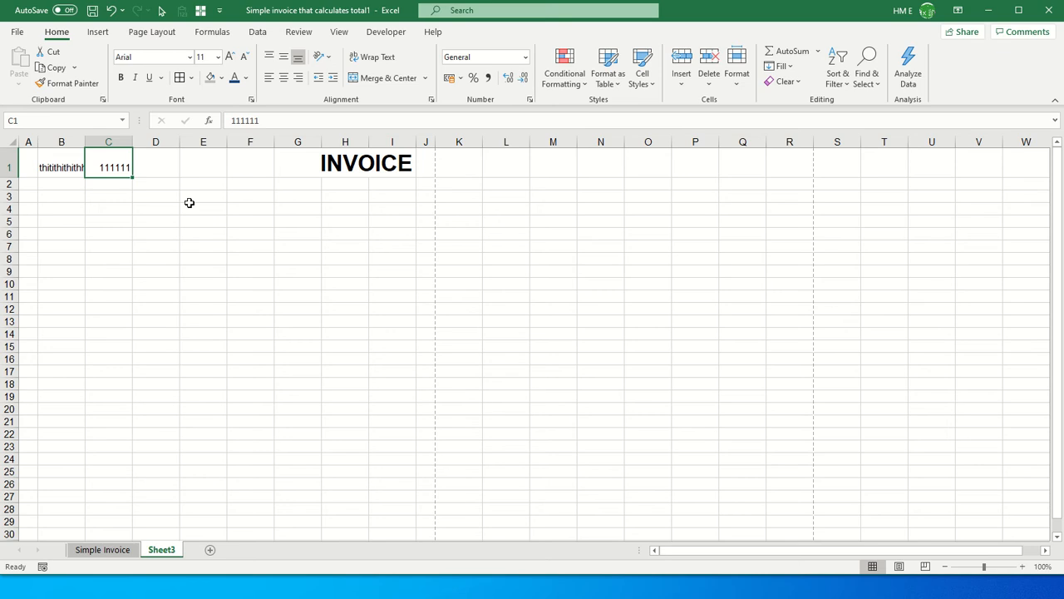
Clear the sample entries from cells C1 and B1
{"action": "type", "text": "tithithihishindishdi"}
{"action": "key", "text": "Delete"}
{"action": "key", "text": "Left"}
{"action": "key", "text": "Delete"}
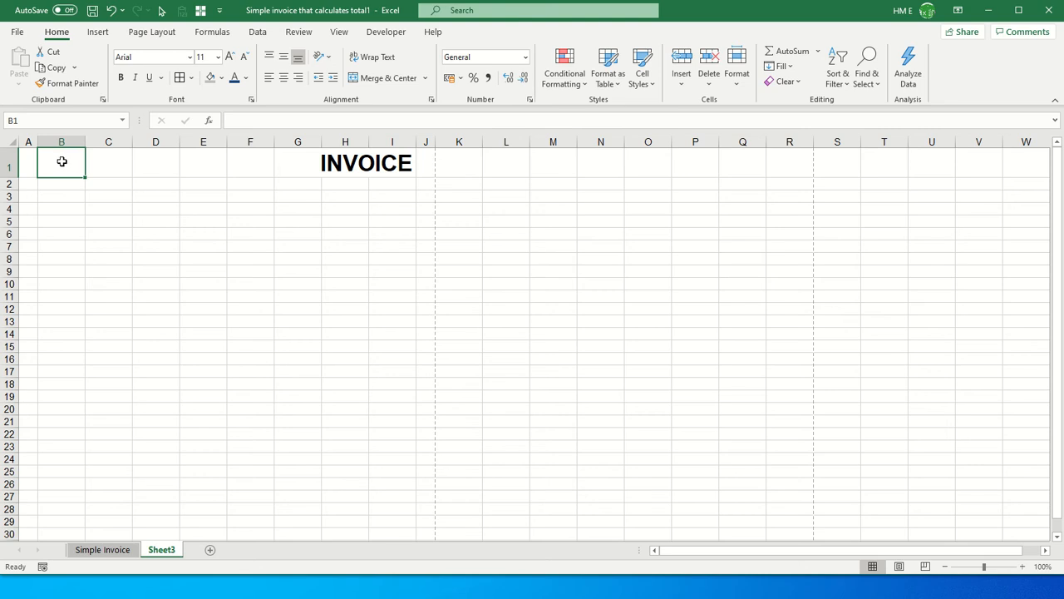
Merge cells B1 to E1 into one cell using Merge Across
{"action": "left_click_drag", "start_coordinate": [61, 161], "coordinate": [207, 159]}
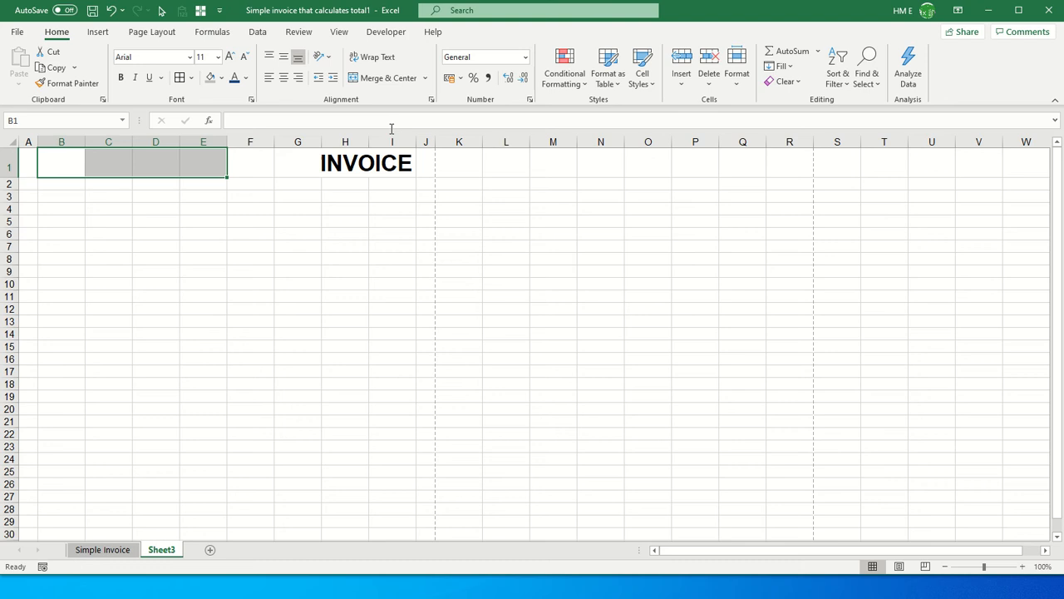
{"action": "left_click", "coordinate": [427, 80]}
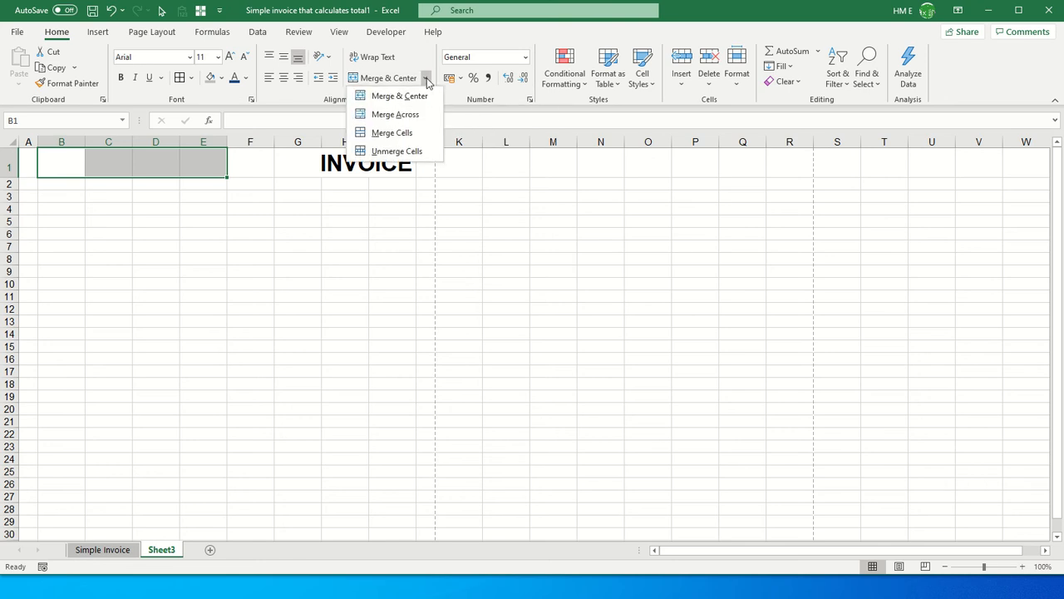
{"action": "left_click", "coordinate": [398, 117]}
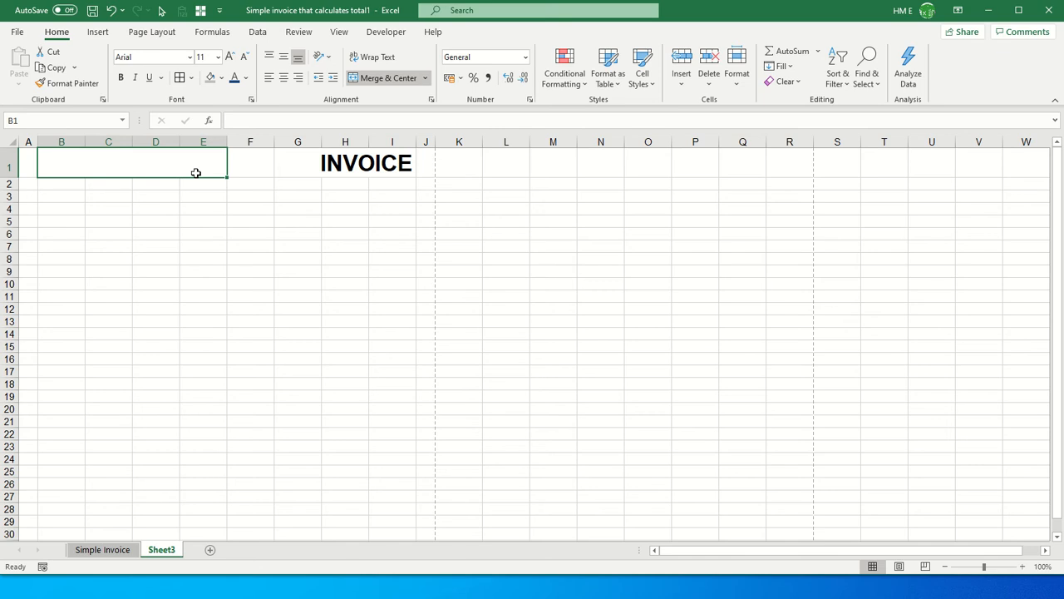
Enter "My New Company" in the merged cell B1, keeping that cell selected
{"action": "type", "text": "My"}
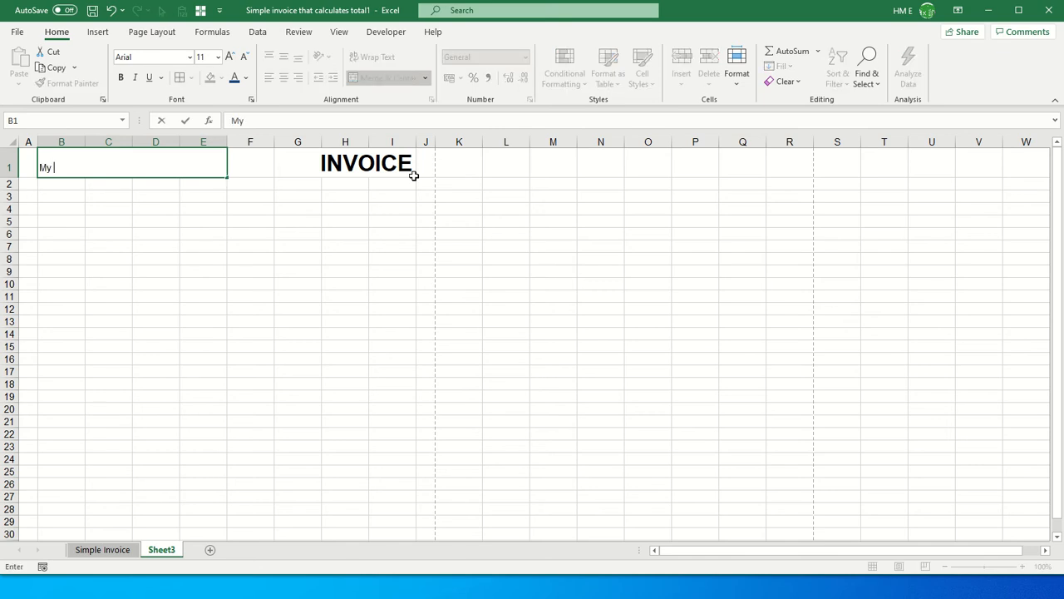
{"action": "type", "text": " New Company"}
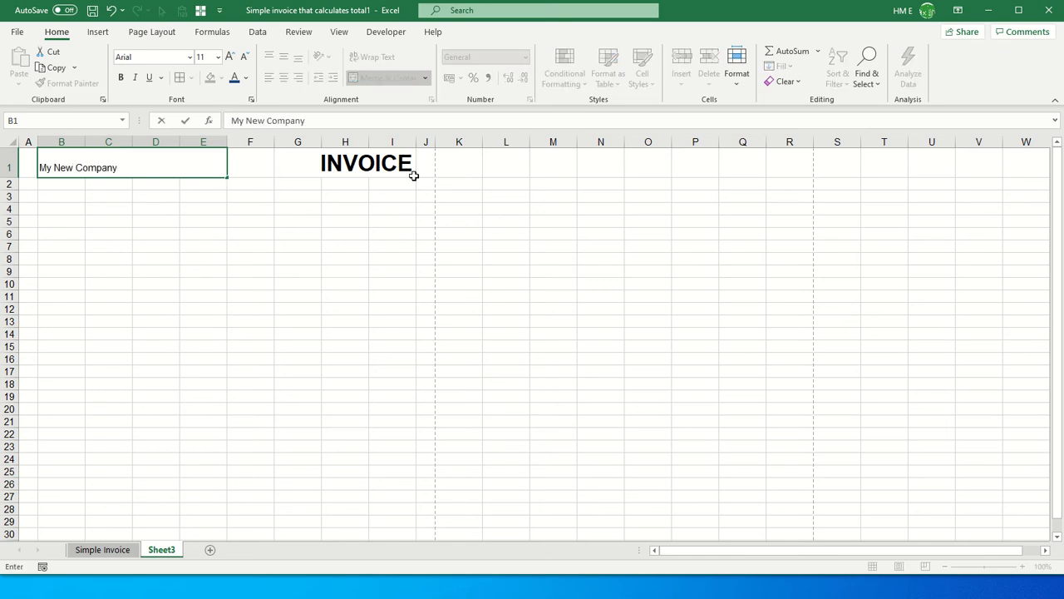
{"action": "key", "text": "Return"}
{"action": "key", "text": "Up"}
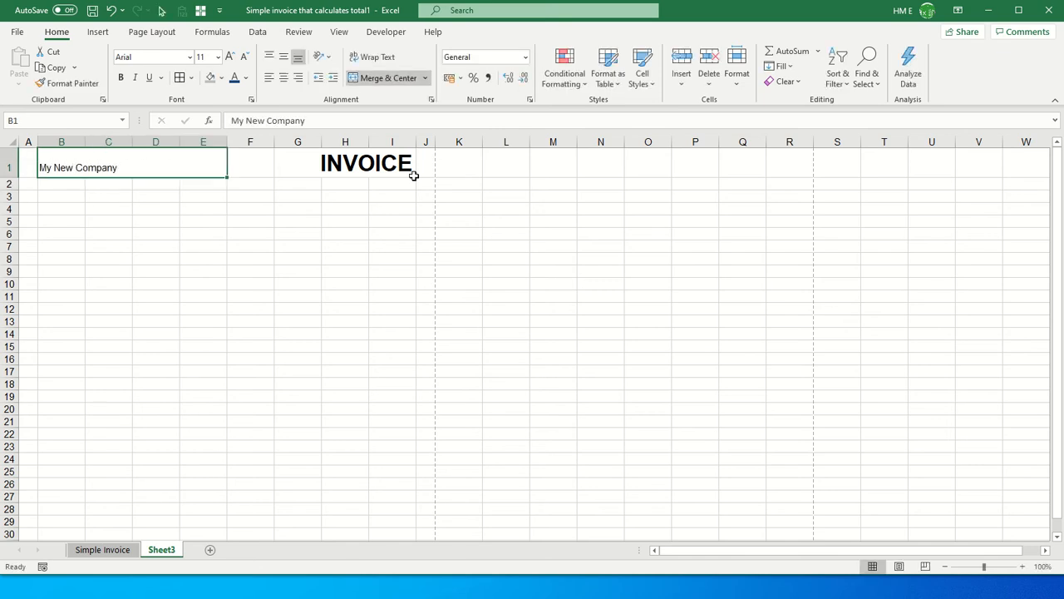
Format the company name in B1 as bold with font size 18
{"action": "left_click", "coordinate": [218, 56]}
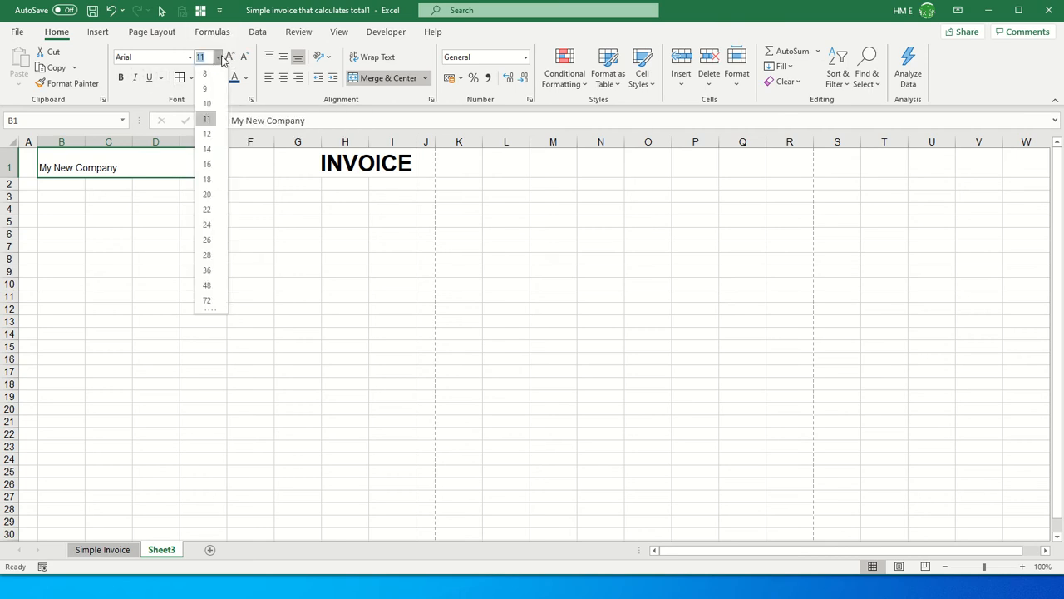
{"action": "left_click", "coordinate": [207, 179]}
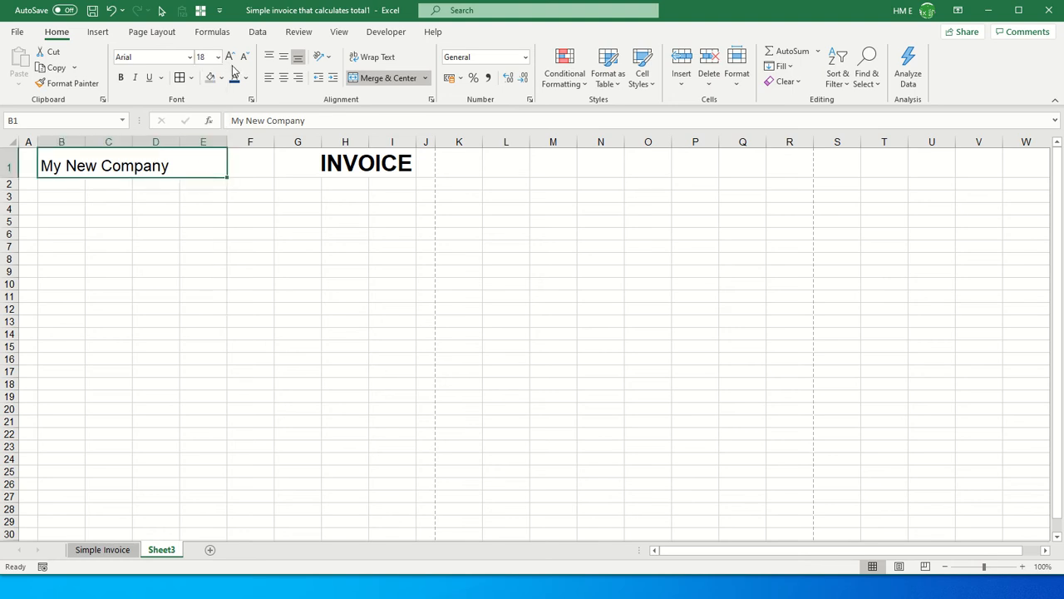
{"action": "left_click", "coordinate": [121, 77]}
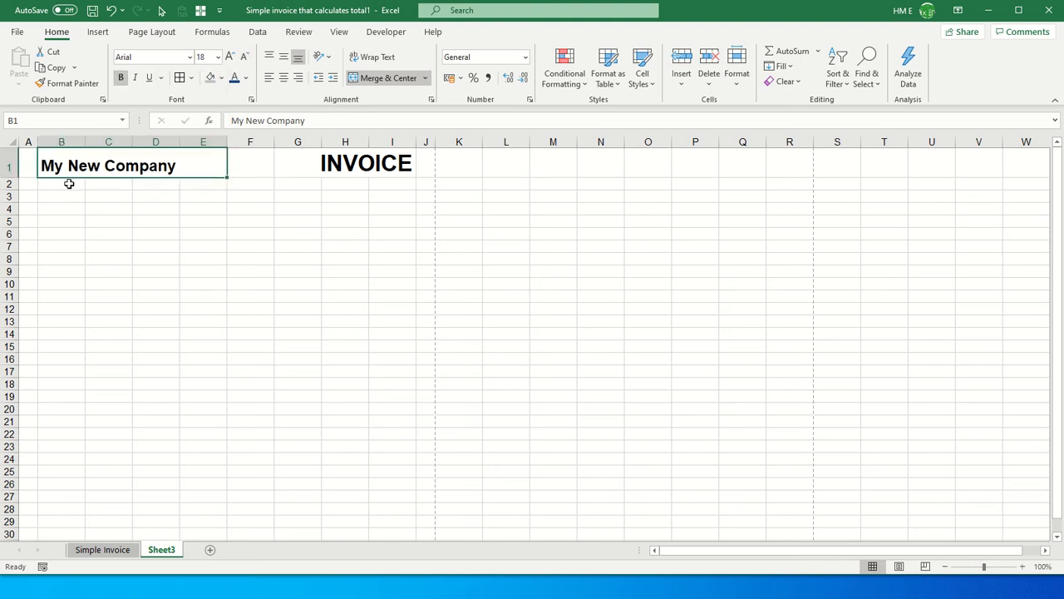
Change the font of the company name in merged cell B1 to Cooper Black
{"action": "left_click", "coordinate": [190, 57]}
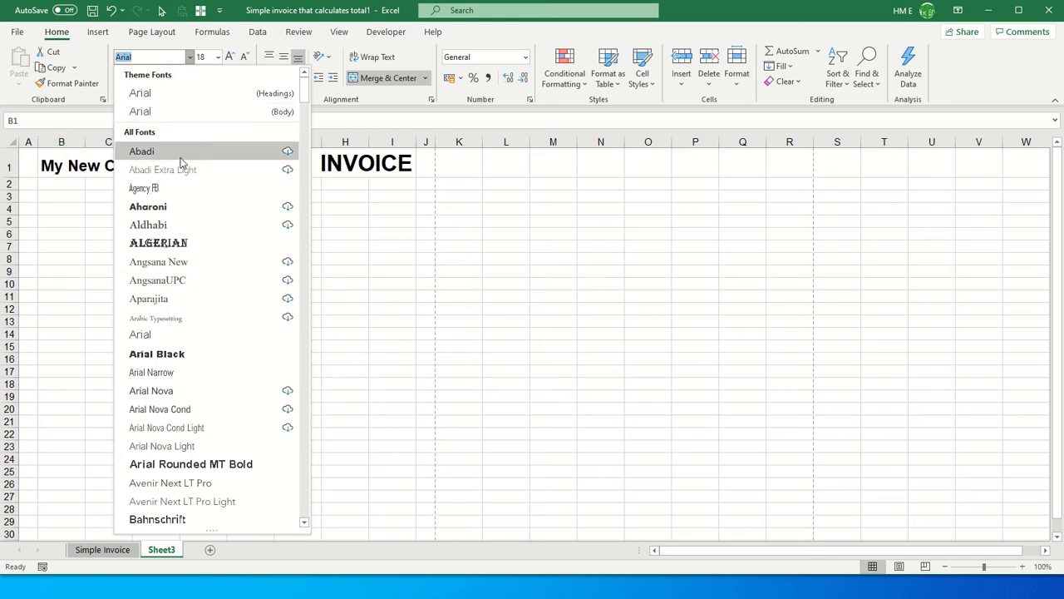
{"action": "scroll", "coordinate": [175, 427], "scroll_direction": "down", "scroll_amount": 4}
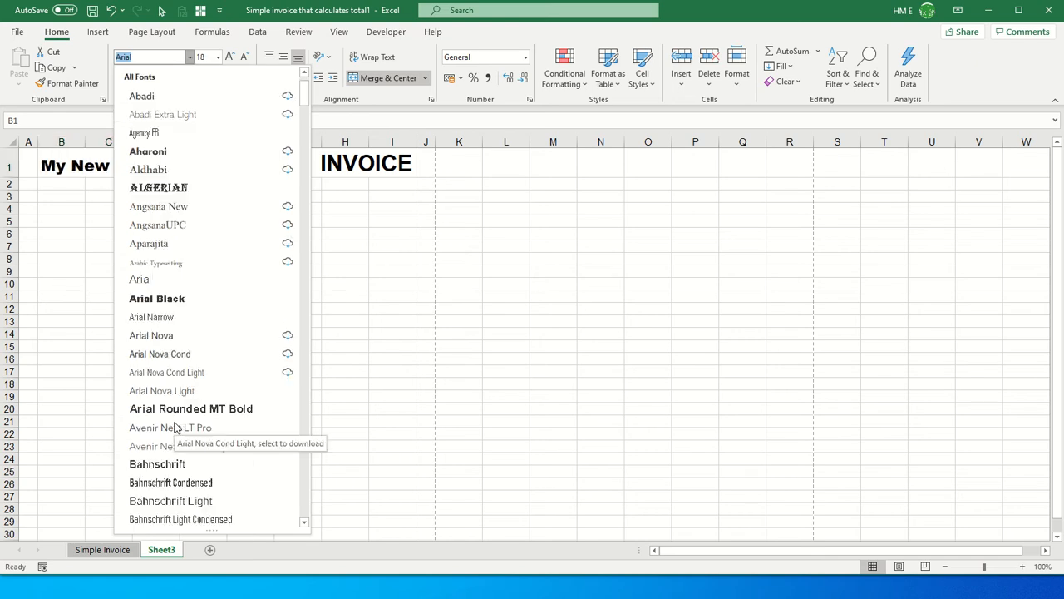
{"action": "scroll", "coordinate": [177, 411], "scroll_direction": "down", "scroll_amount": 6}
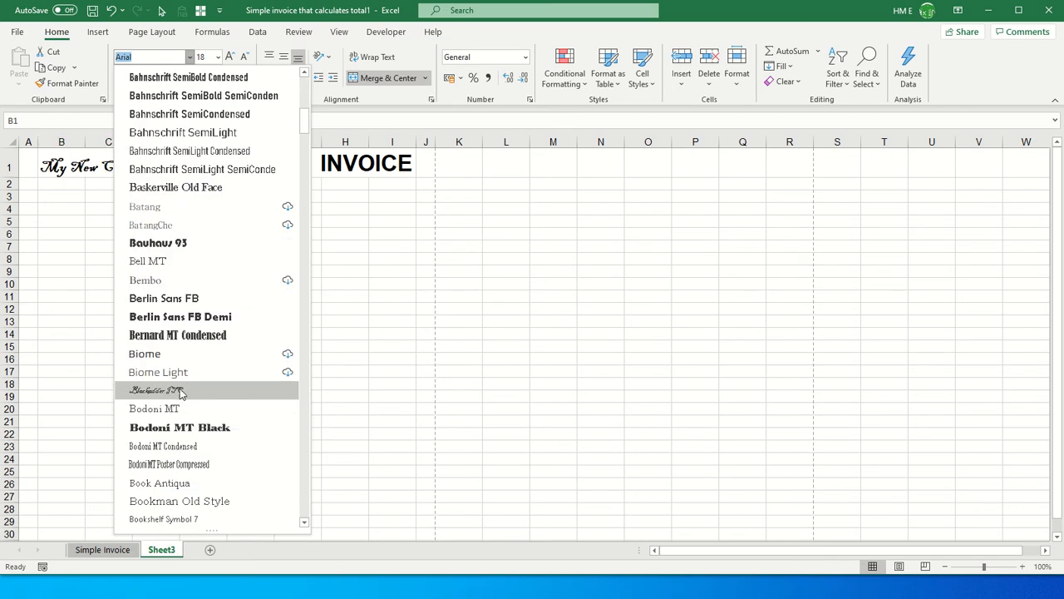
{"action": "scroll", "coordinate": [180, 391], "scroll_direction": "down", "scroll_amount": 8}
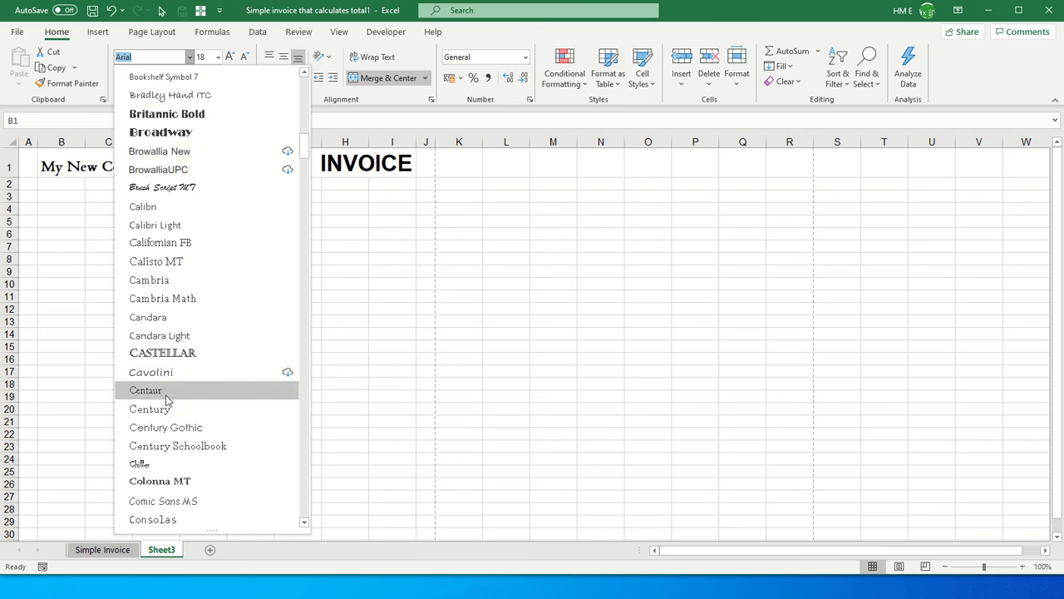
{"action": "scroll", "coordinate": [166, 405], "scroll_direction": "down", "scroll_amount": 2}
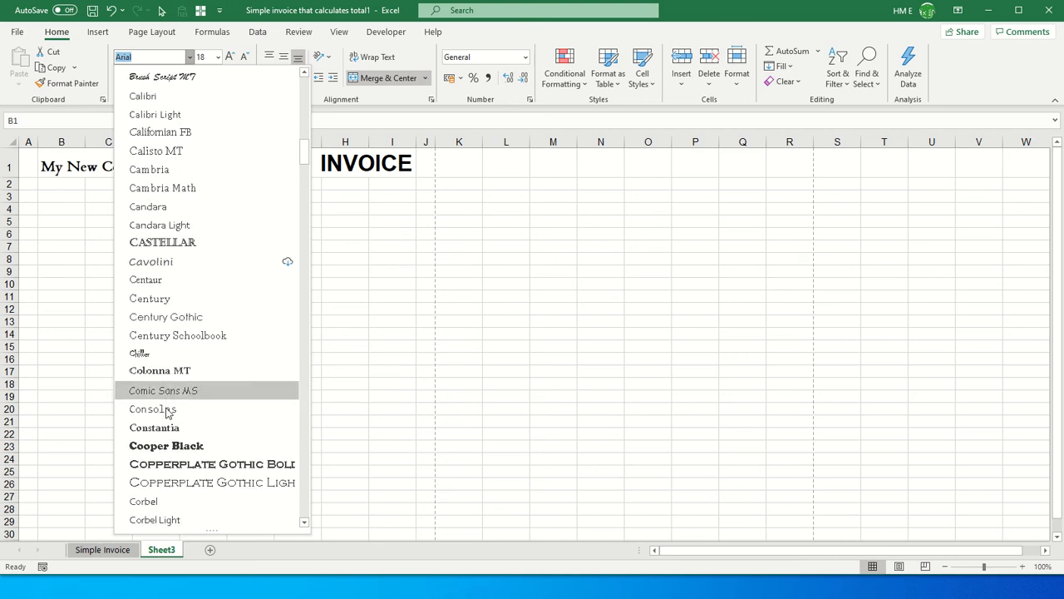
{"action": "left_click", "coordinate": [167, 446]}
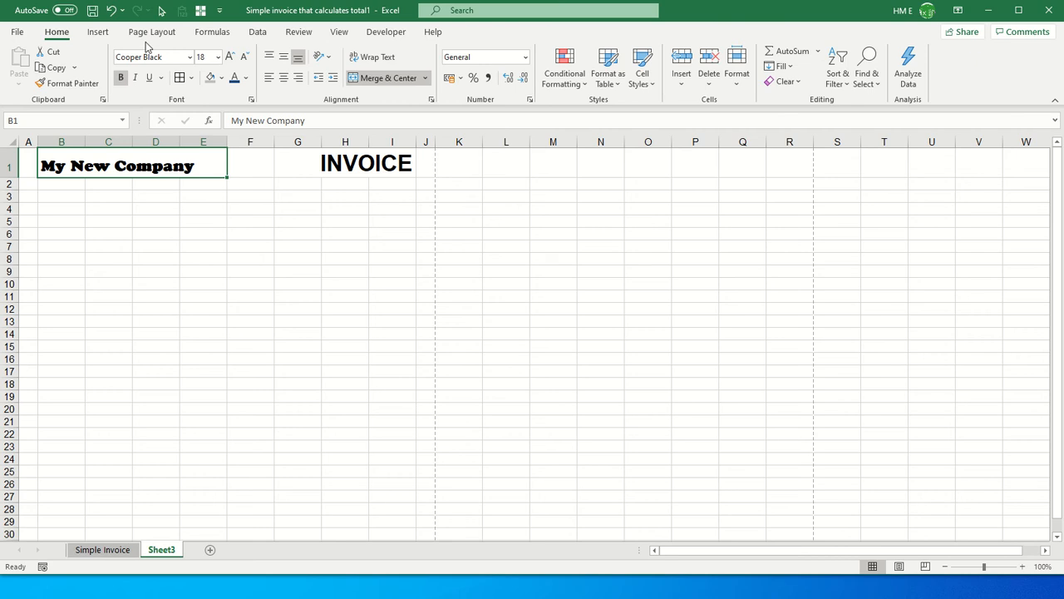
{"action": "left_click", "coordinate": [354, 163]}
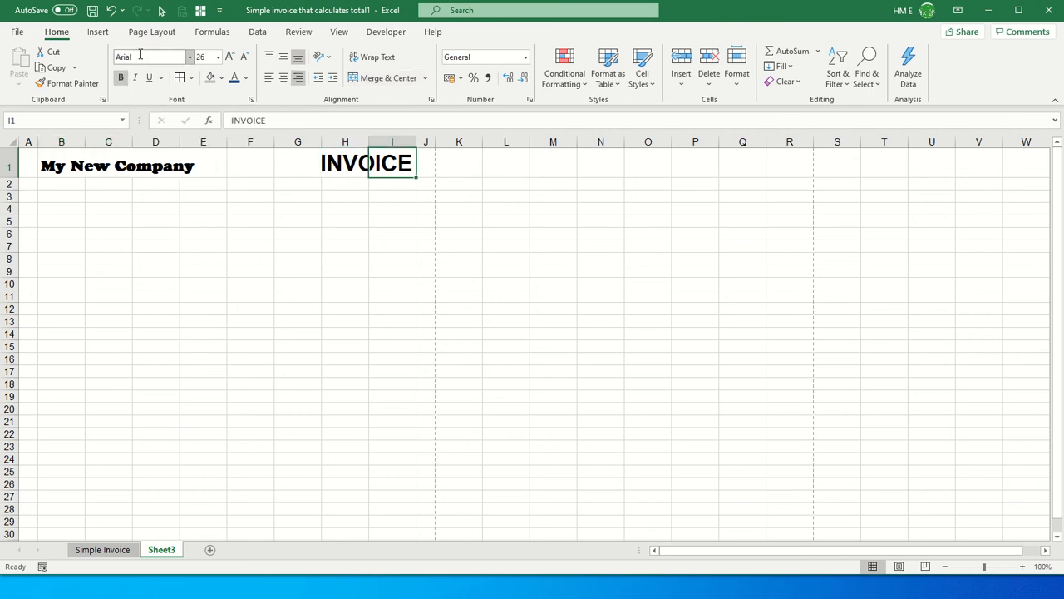
{"action": "left_click", "coordinate": [57, 163]}
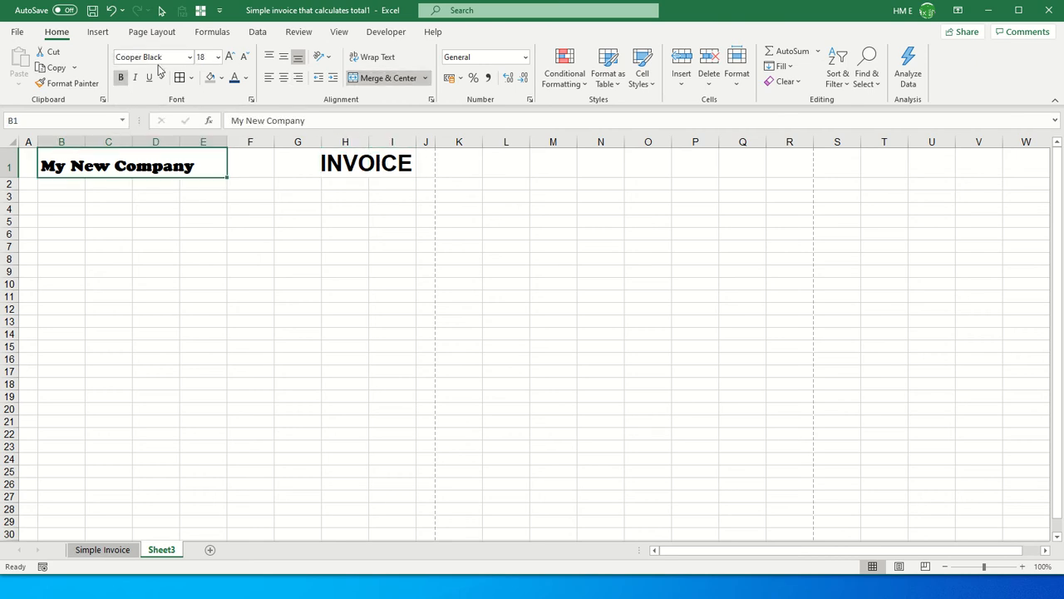
Enter the slogan "We are the best !" in cell B2, directly below the company name
{"action": "left_click", "coordinate": [62, 187]}
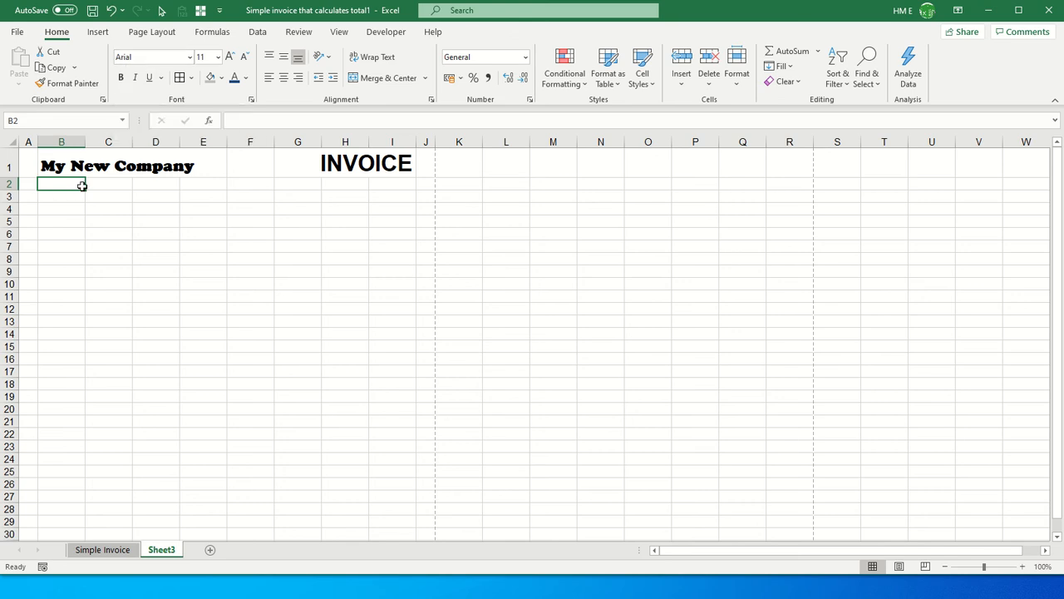
{"action": "type", "text": "We are the"}
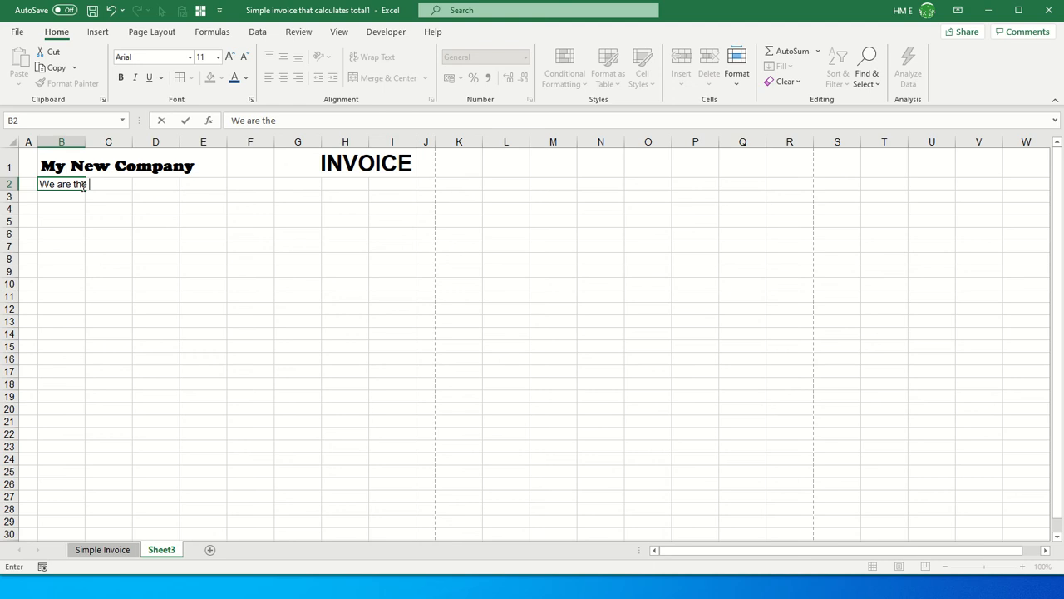
{"action": "type", "text": "bes"}
{"action": "key", "text": "Return"}
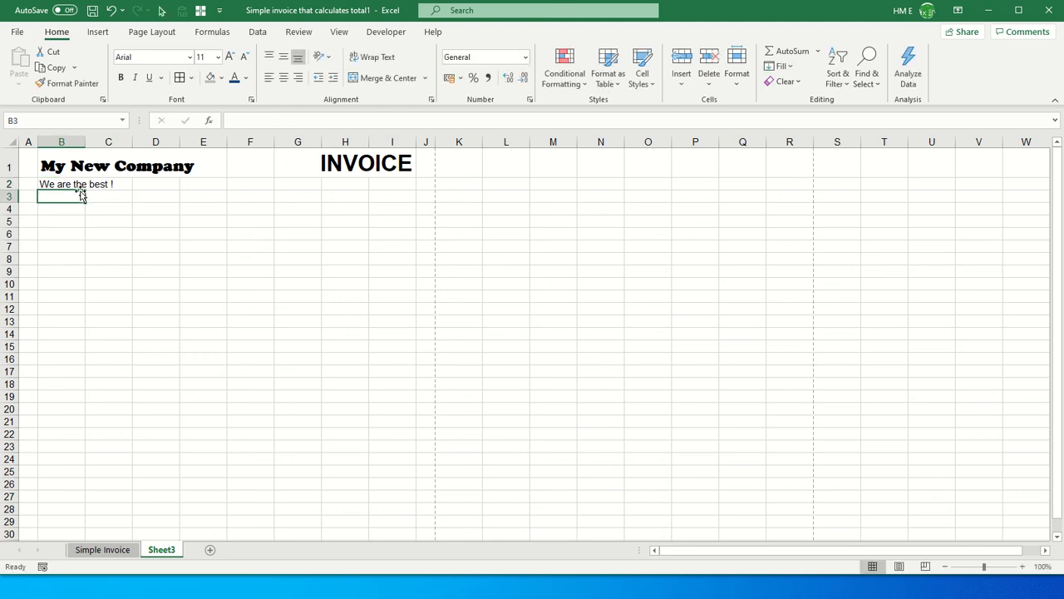
Format the slogan in B2 with light blue font colour, size 14 and italics
{"action": "left_click", "coordinate": [73, 184]}
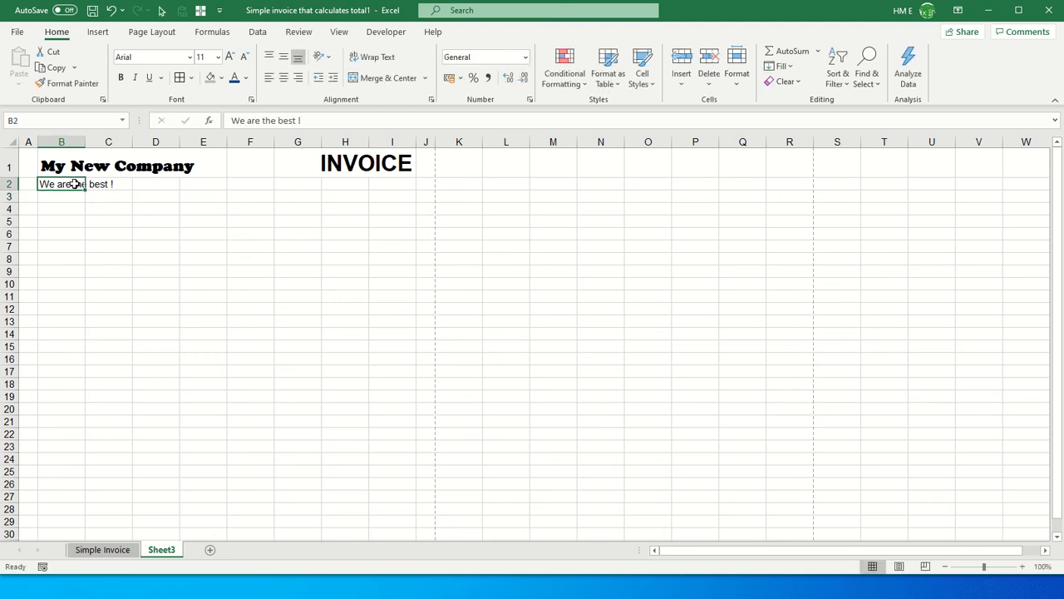
{"action": "left_click", "coordinate": [246, 78]}
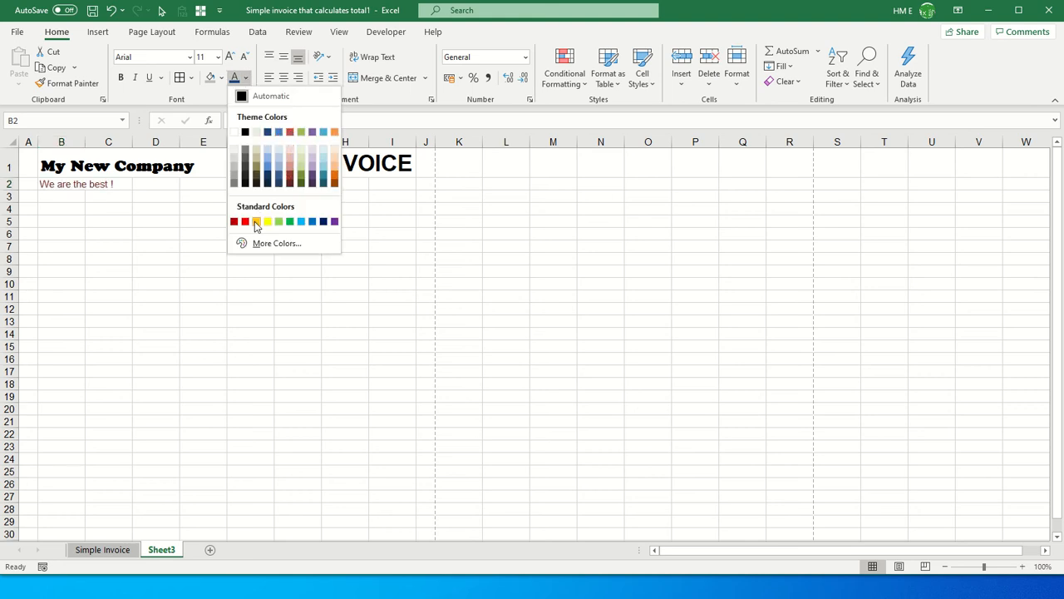
{"action": "left_click", "coordinate": [300, 222]}
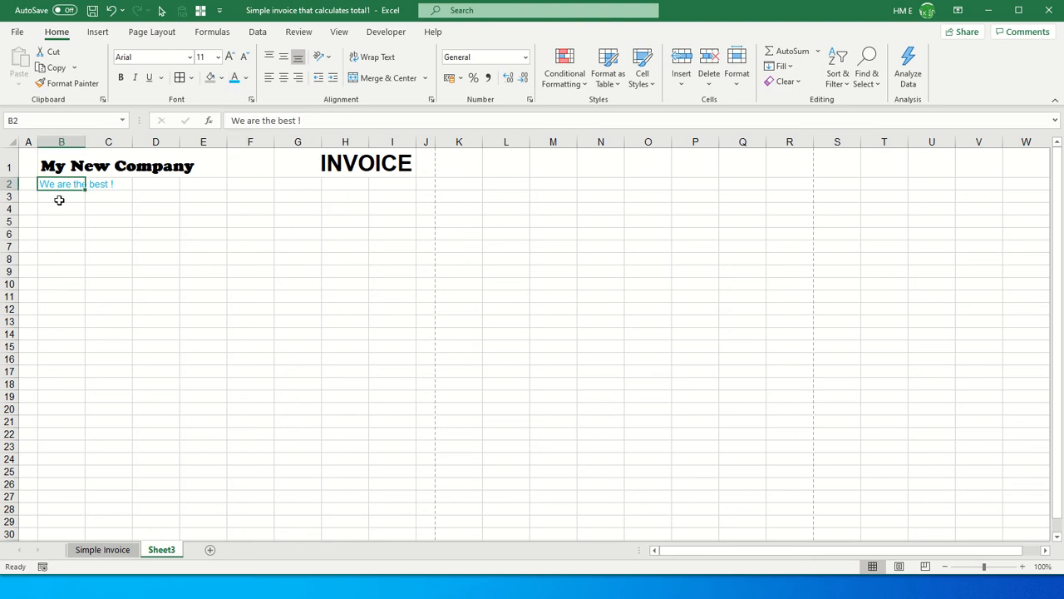
{"action": "left_click", "coordinate": [232, 56]}
{"action": "left_click", "coordinate": [231, 56]}
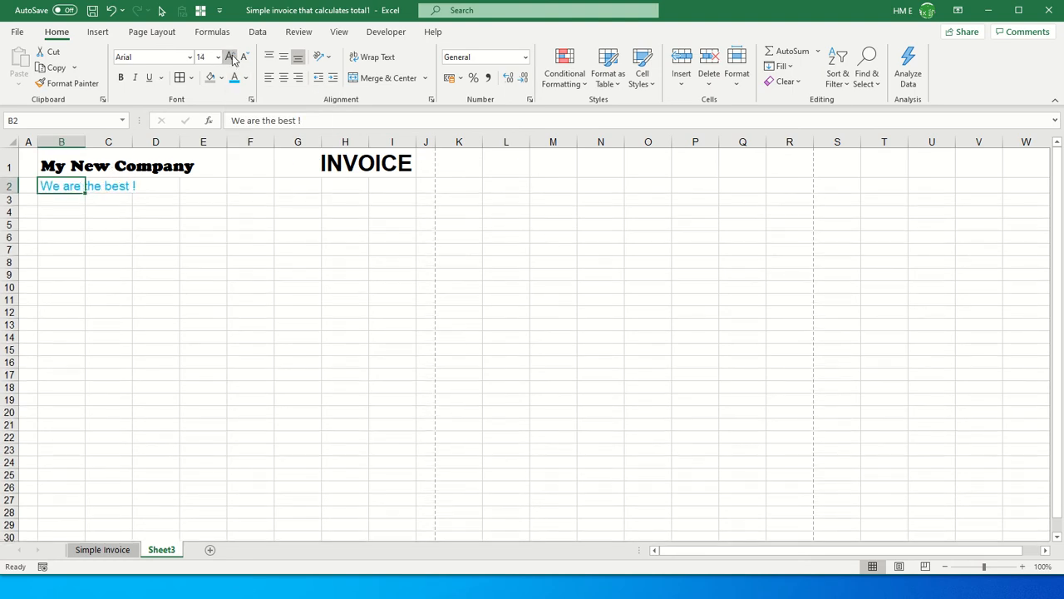
{"action": "left_click", "coordinate": [135, 78]}
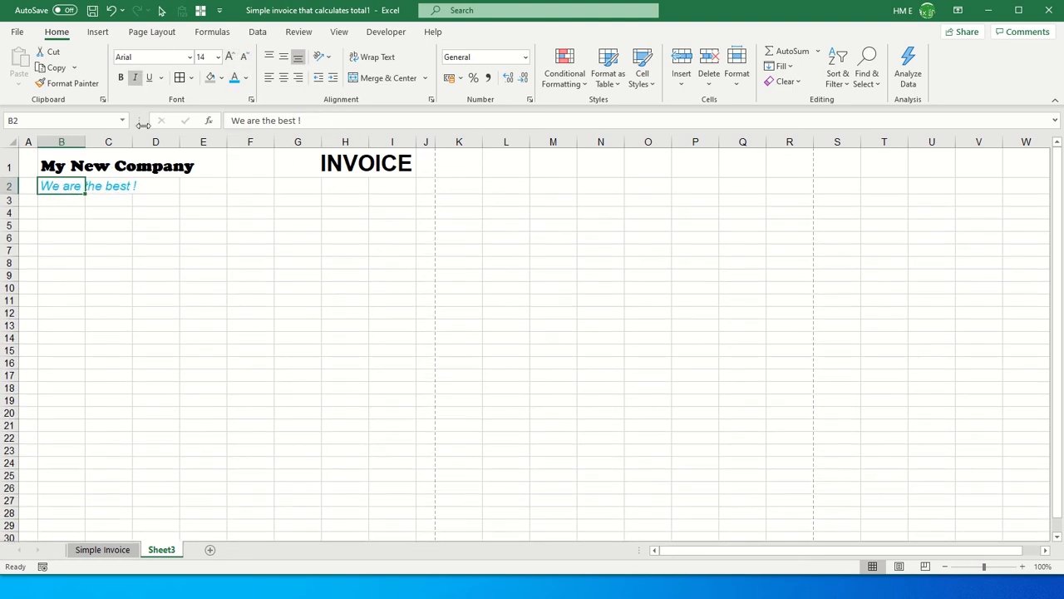
{"action": "left_click", "coordinate": [116, 201]}
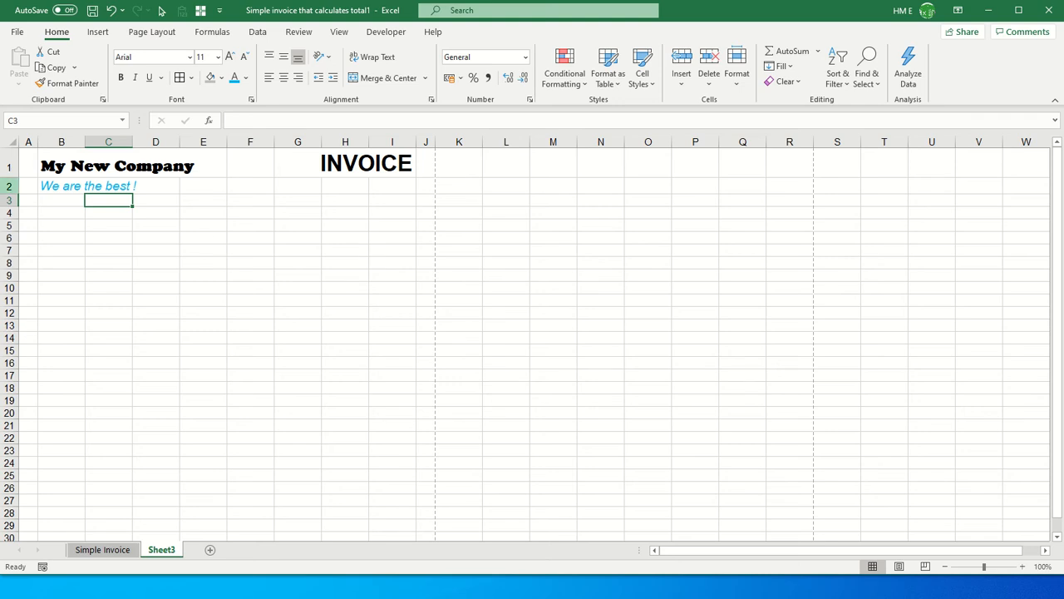
Check the header layout in the print preview and return to the sheet
{"action": "left_click", "coordinate": [12, 33]}
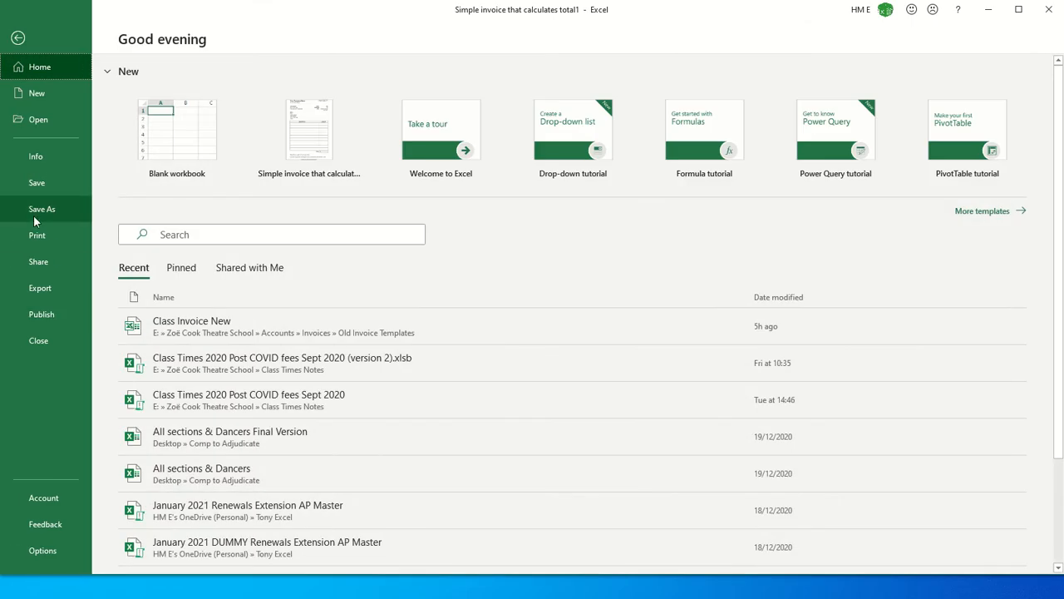
{"action": "left_click", "coordinate": [30, 236]}
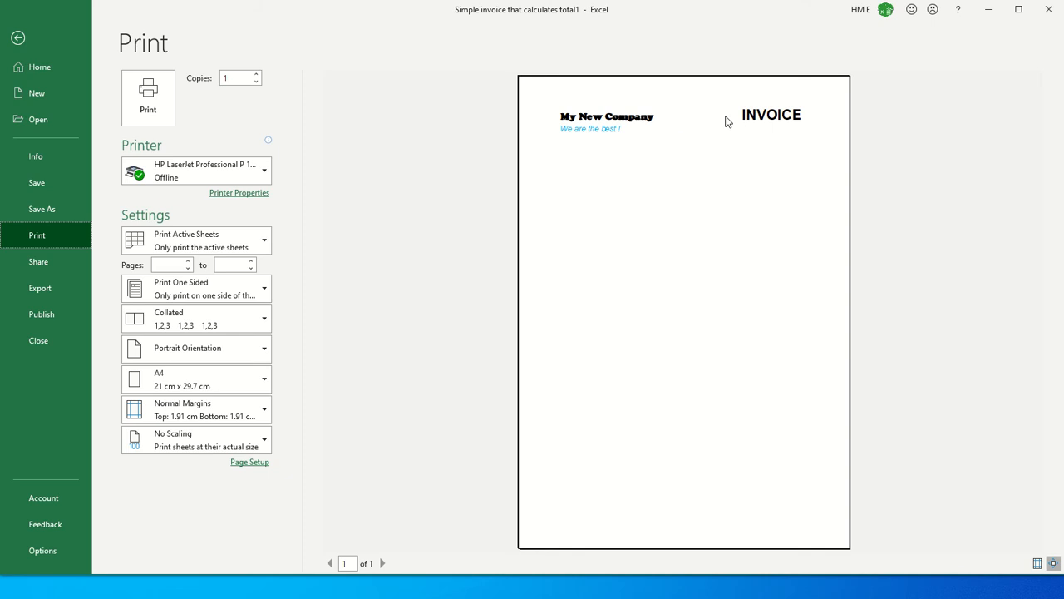
{"action": "left_click", "coordinate": [18, 37]}
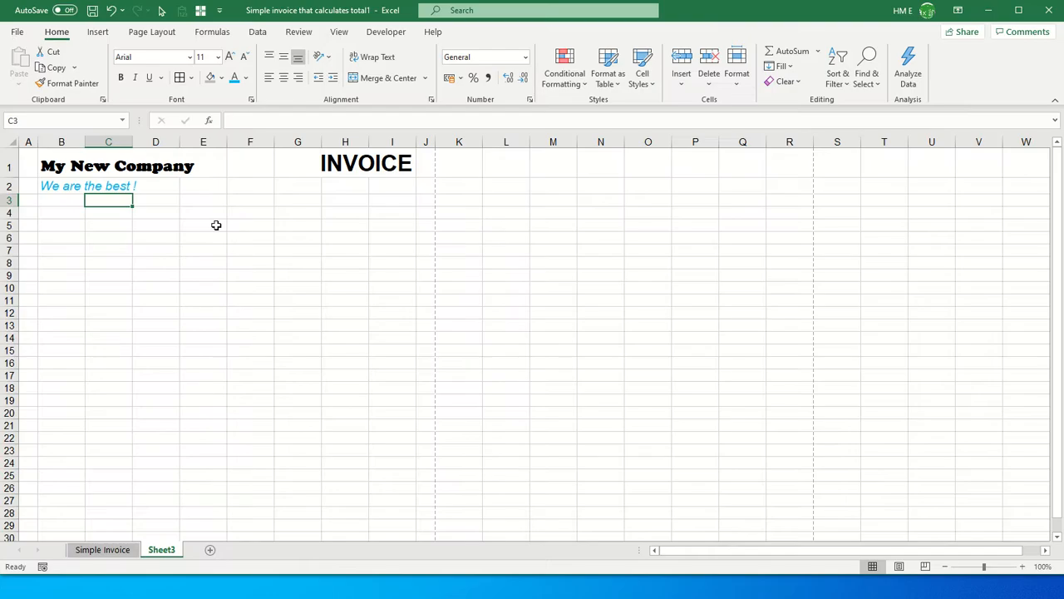
Increase the font size of the INVOICE title in cell I1 to 36
{"action": "left_click", "coordinate": [378, 171]}
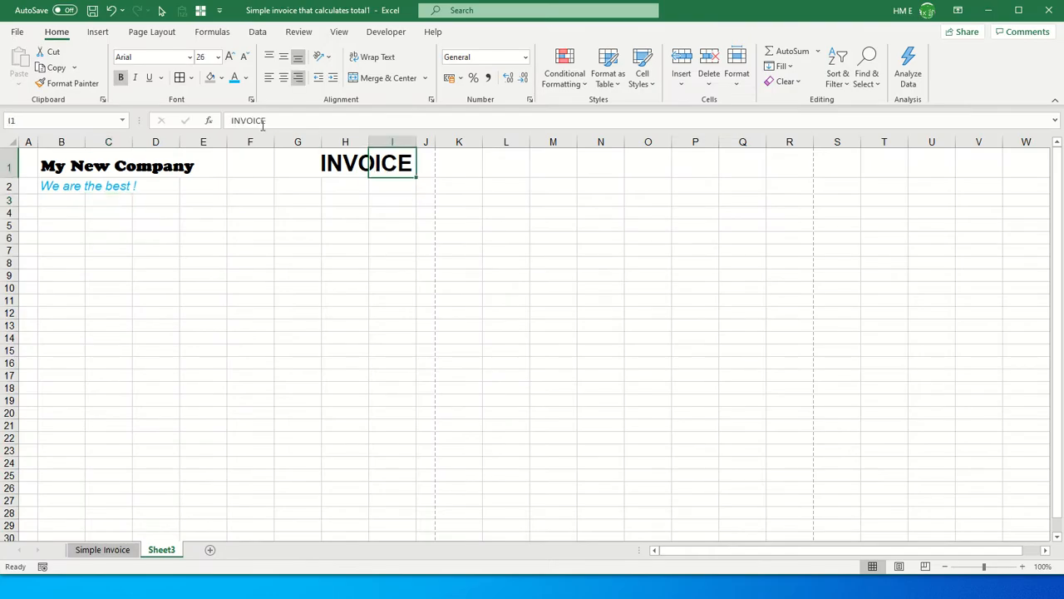
{"action": "left_click", "coordinate": [348, 168]}
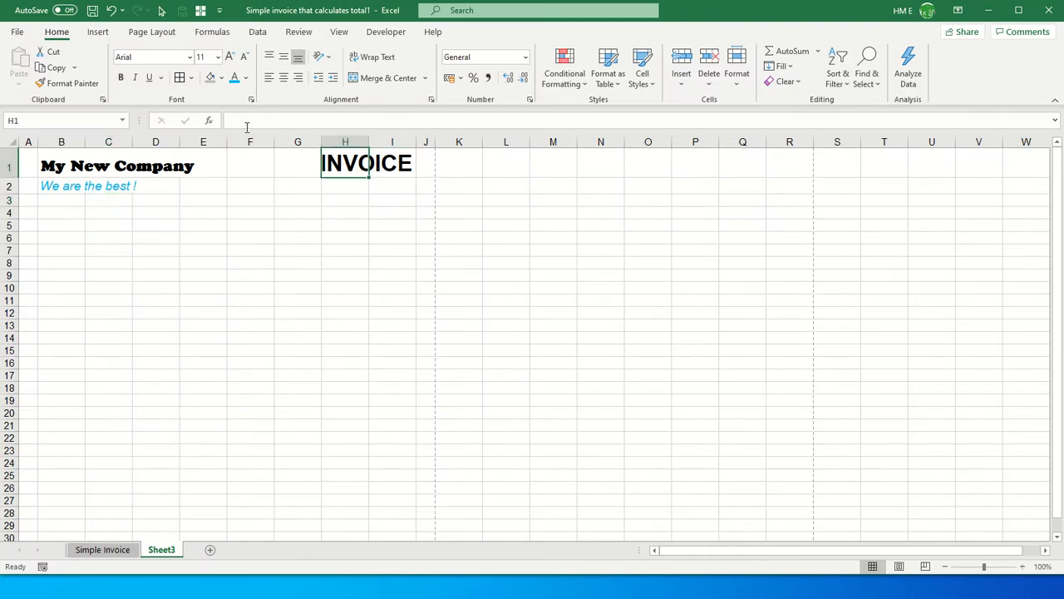
{"action": "left_click", "coordinate": [388, 158]}
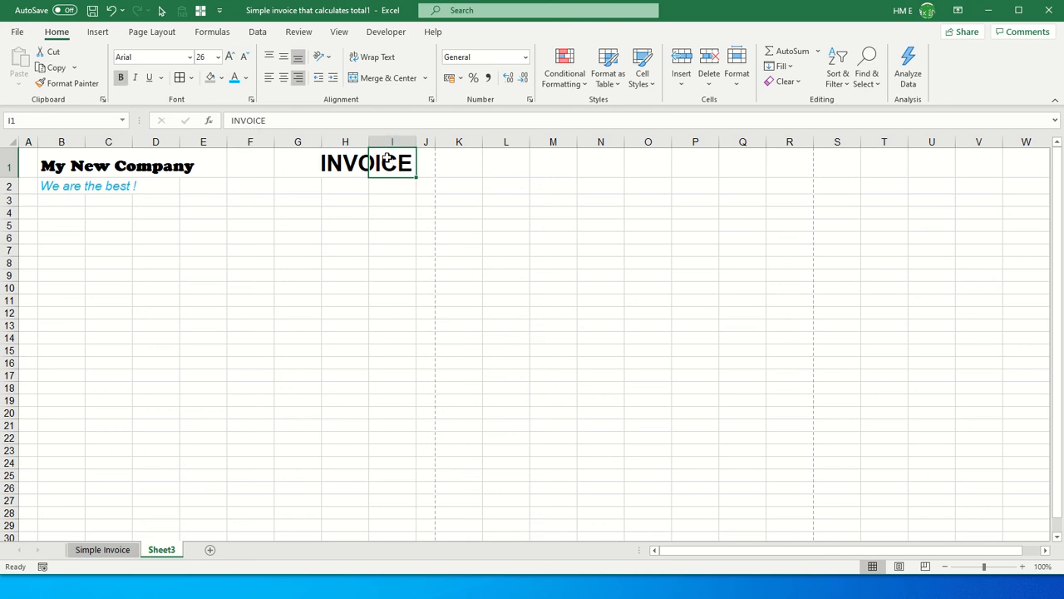
{"action": "left_click", "coordinate": [230, 57]}
{"action": "left_click", "coordinate": [229, 57]}
{"action": "left_click", "coordinate": [230, 58]}
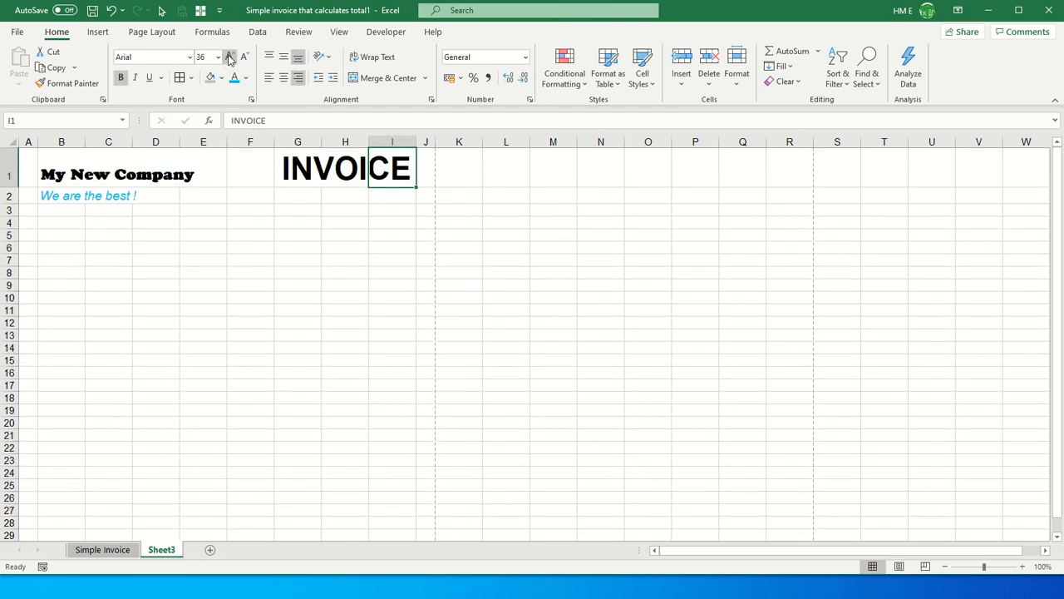
Increase the font size of the company name in B1 to 20
{"action": "left_click", "coordinate": [83, 176]}
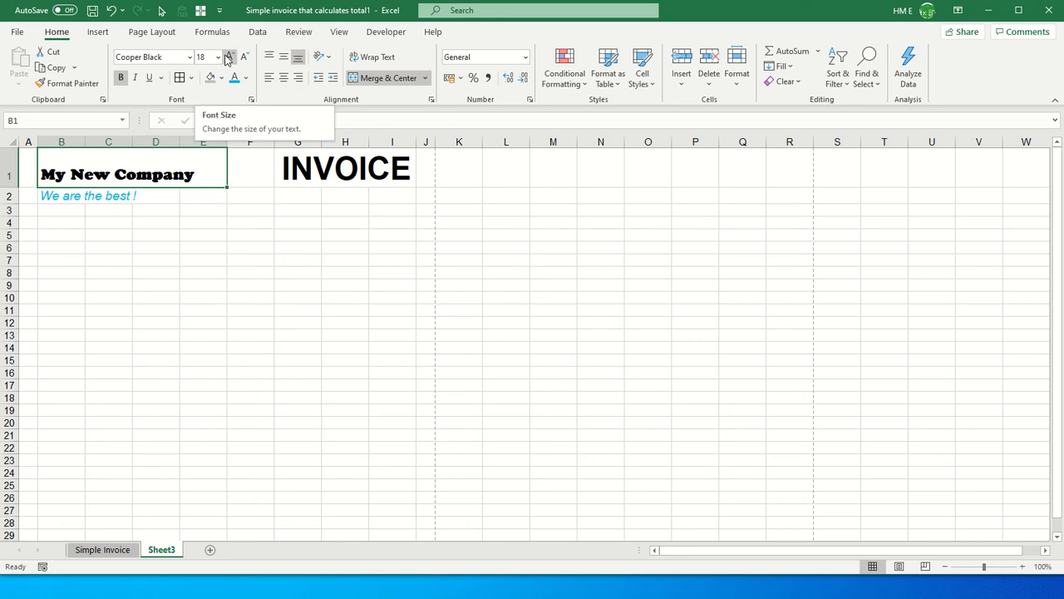
{"action": "left_click", "coordinate": [173, 194]}
{"action": "left_click", "coordinate": [179, 160]}
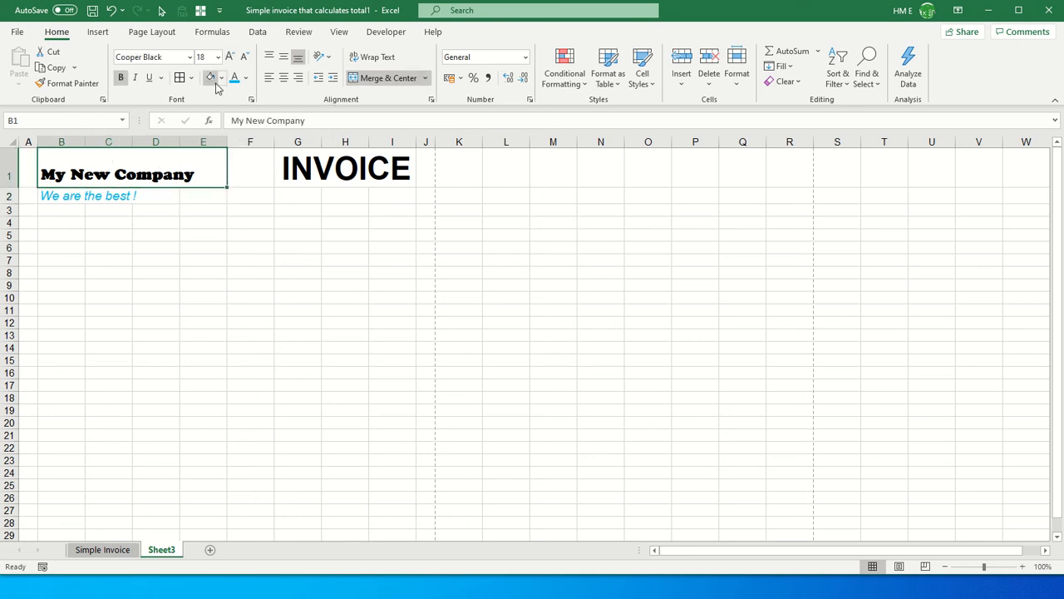
{"action": "left_click", "coordinate": [230, 58]}
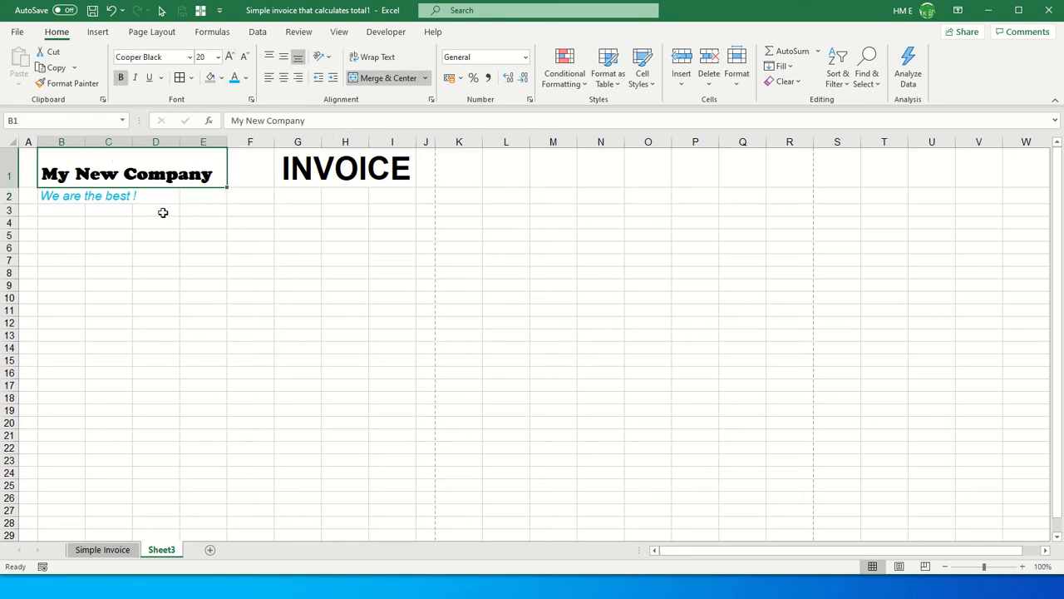
Preview the printed page to examine the resized title and company name, then go back to the sheet
{"action": "left_click", "coordinate": [20, 33]}
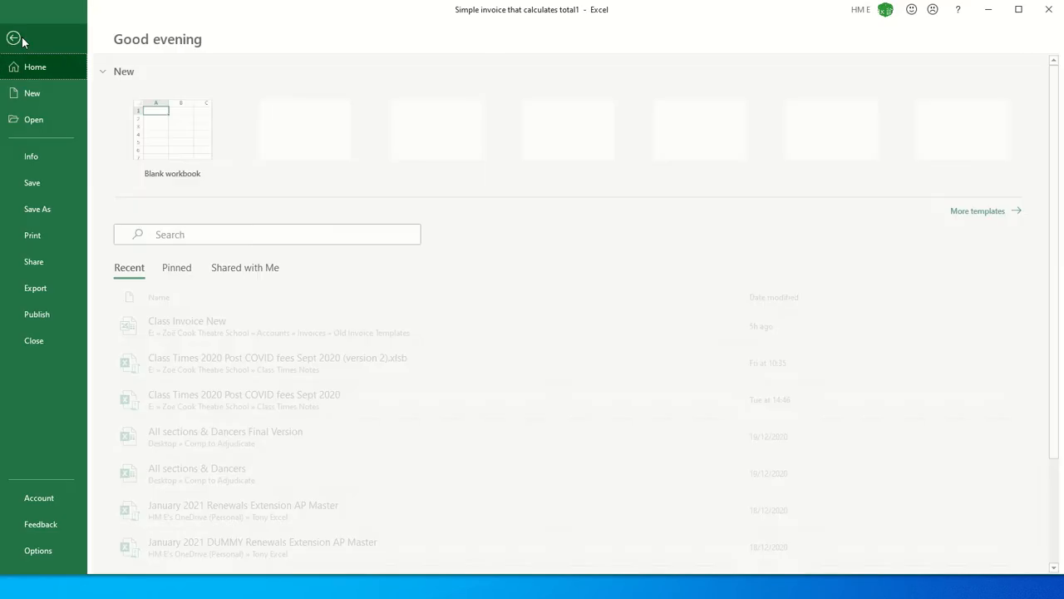
{"action": "left_click", "coordinate": [55, 232]}
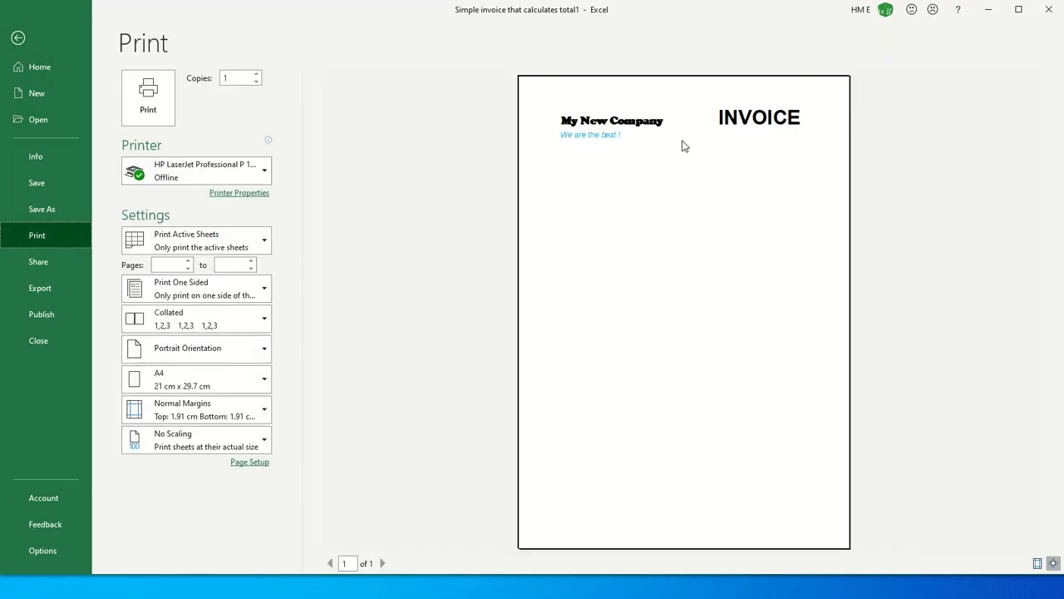
{"action": "left_click", "coordinate": [17, 36]}
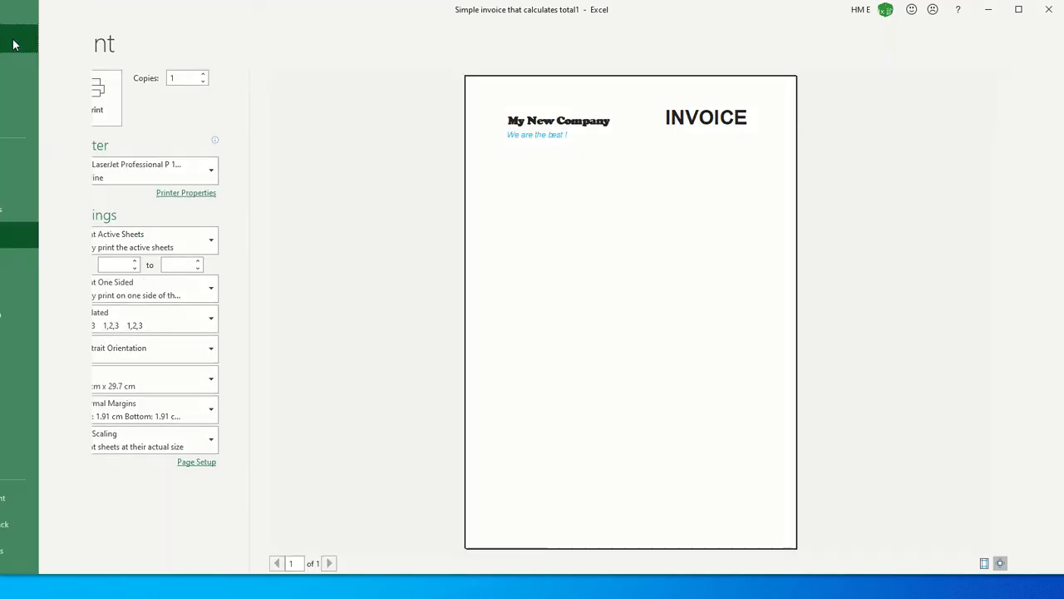
Look at the date and invoice number layout on the Simple Invoice sheet, then return to cell I3 on Sheet3
{"action": "left_click", "coordinate": [90, 553]}
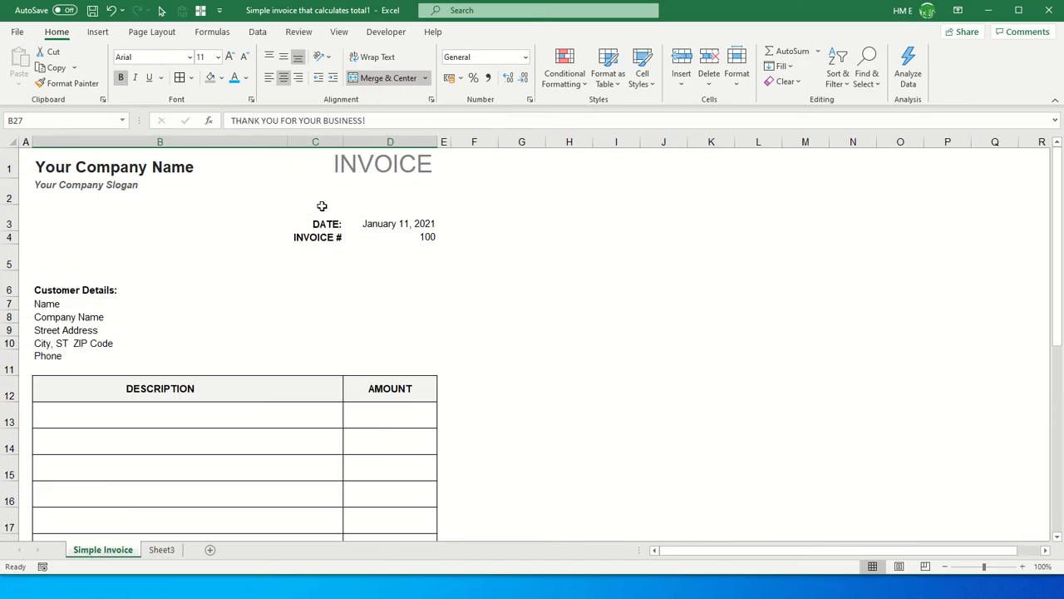
{"action": "left_click", "coordinate": [160, 550]}
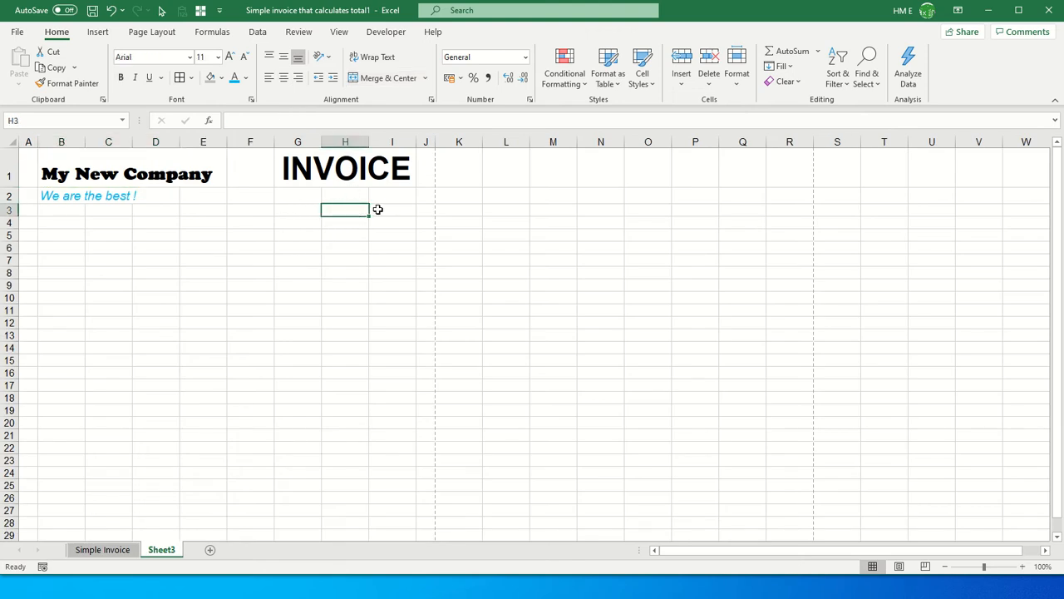
{"action": "left_click", "coordinate": [377, 209]}
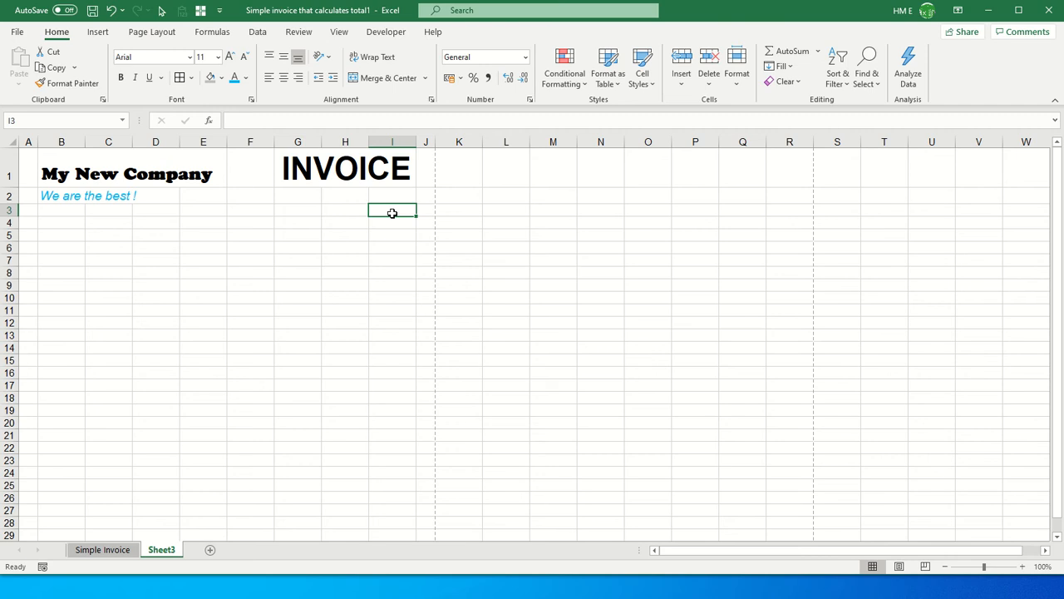
{"action": "left_click", "coordinate": [404, 142]}
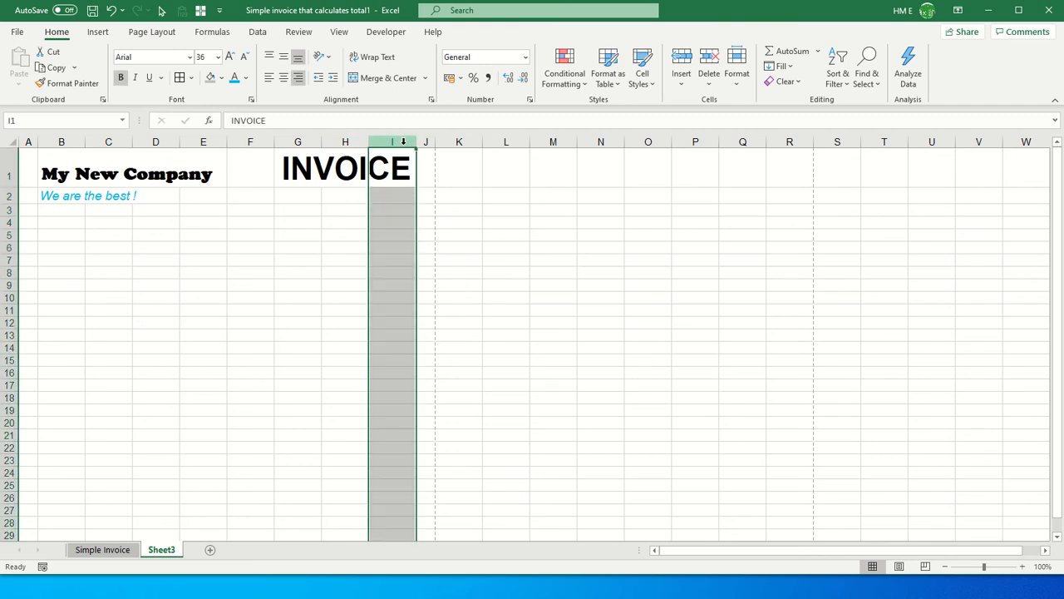
{"action": "left_click", "coordinate": [393, 197]}
{"action": "left_click", "coordinate": [394, 234]}
{"action": "left_click", "coordinate": [396, 260]}
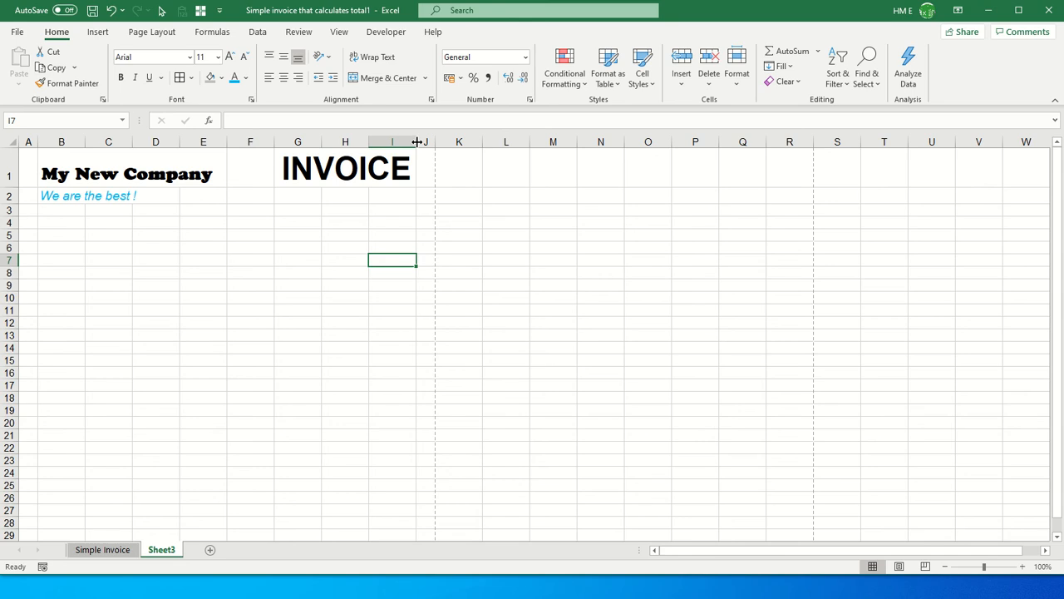
Widen column I, which holds the INVOICE title, to about one and a half times its width
{"action": "left_click_drag", "start_coordinate": [416, 142], "coordinate": [447, 143]}
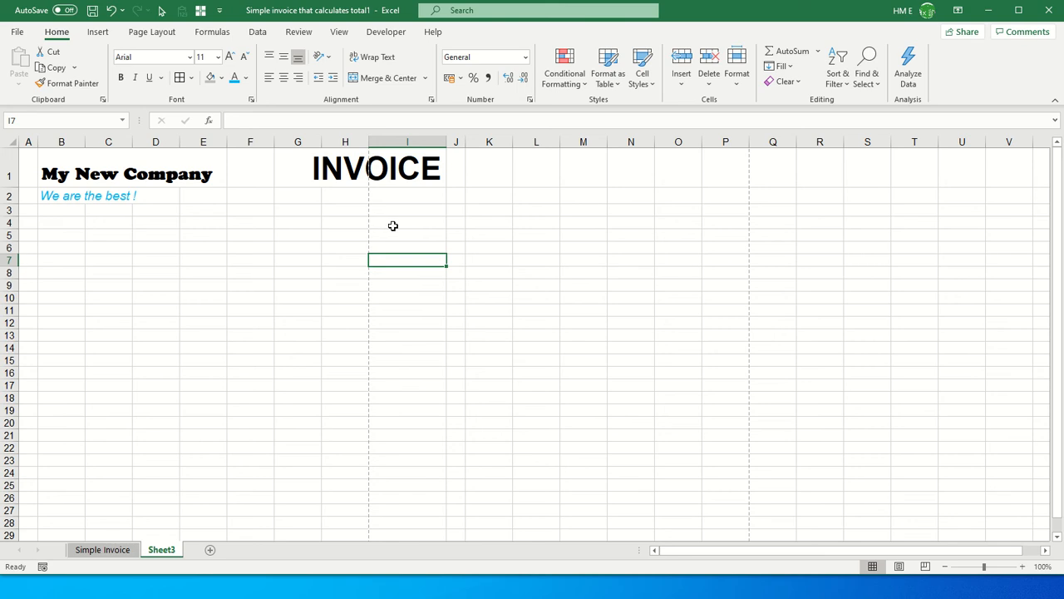
{"action": "left_click", "coordinate": [384, 244]}
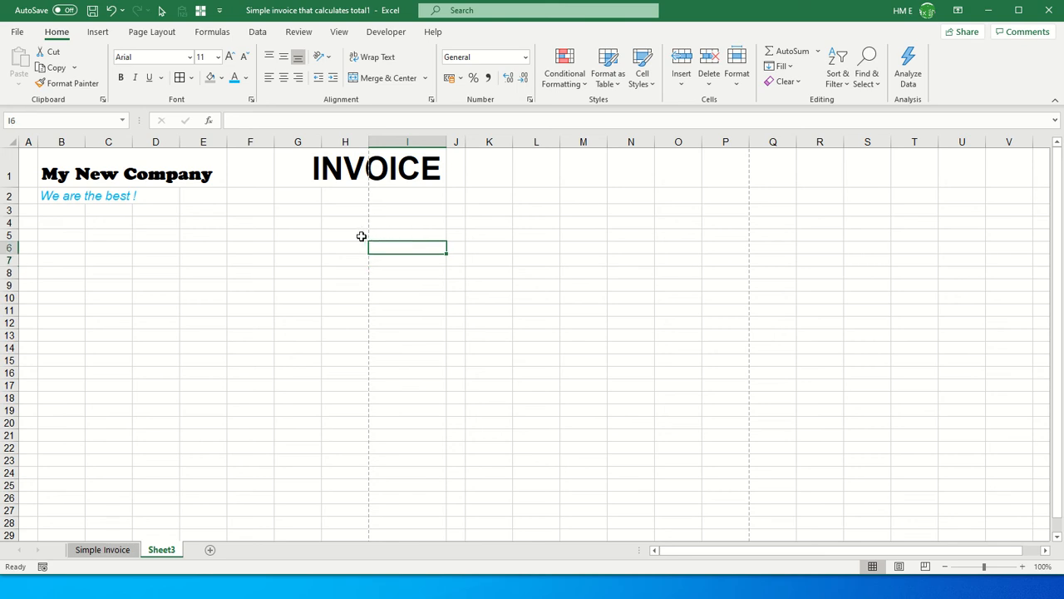
{"action": "left_click", "coordinate": [361, 234]}
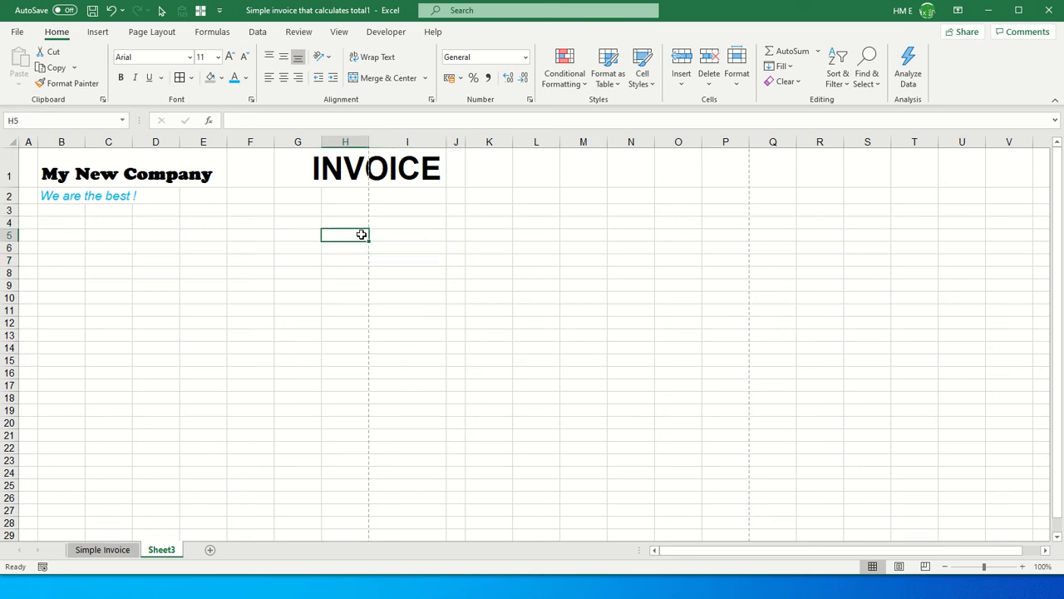
Try to delete columns F and G together, and undo the deletion
{"action": "left_click", "coordinate": [255, 140]}
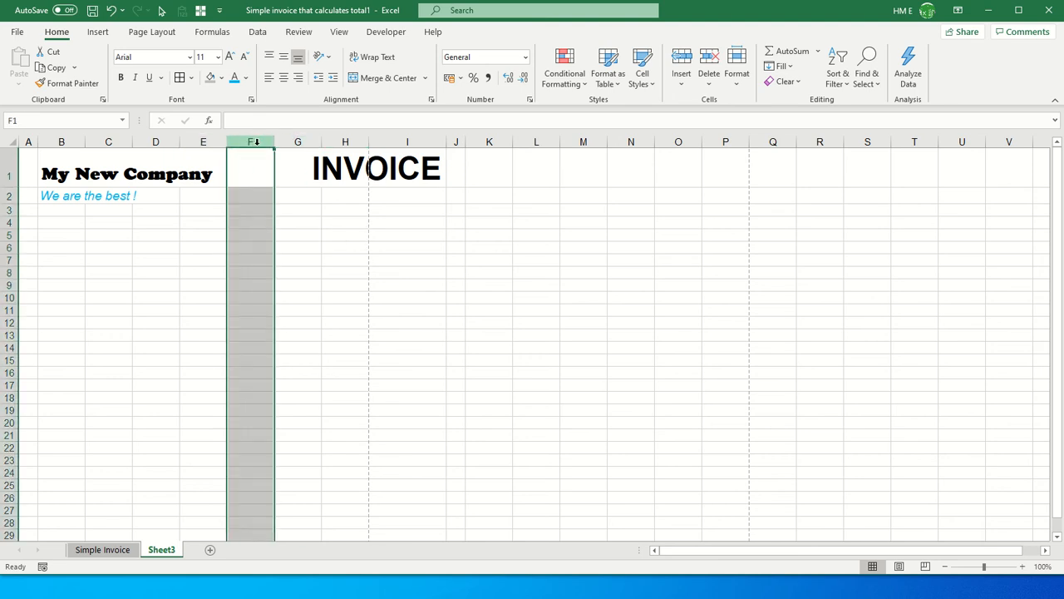
{"action": "left_click", "coordinate": [251, 142]}
{"action": "left_click_drag", "start_coordinate": [251, 143], "coordinate": [289, 141]}
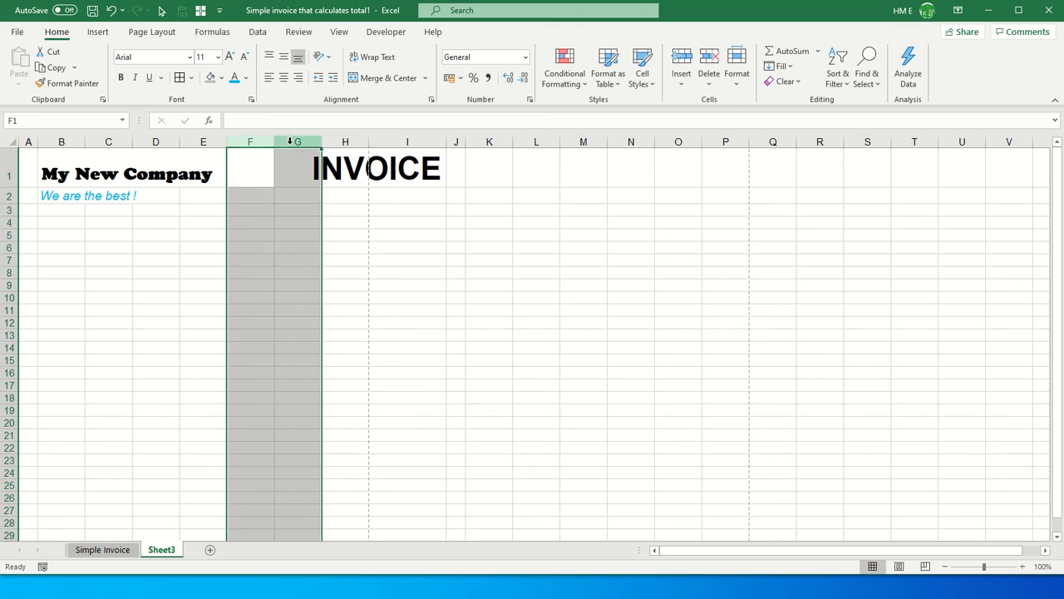
{"action": "right_click", "coordinate": [290, 143]}
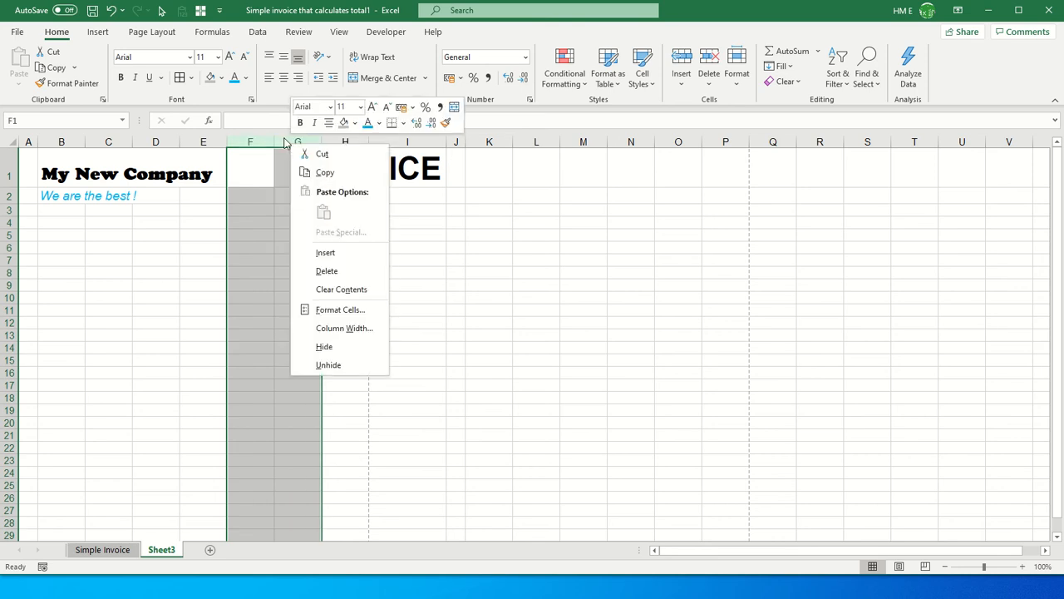
{"action": "left_click", "coordinate": [328, 272]}
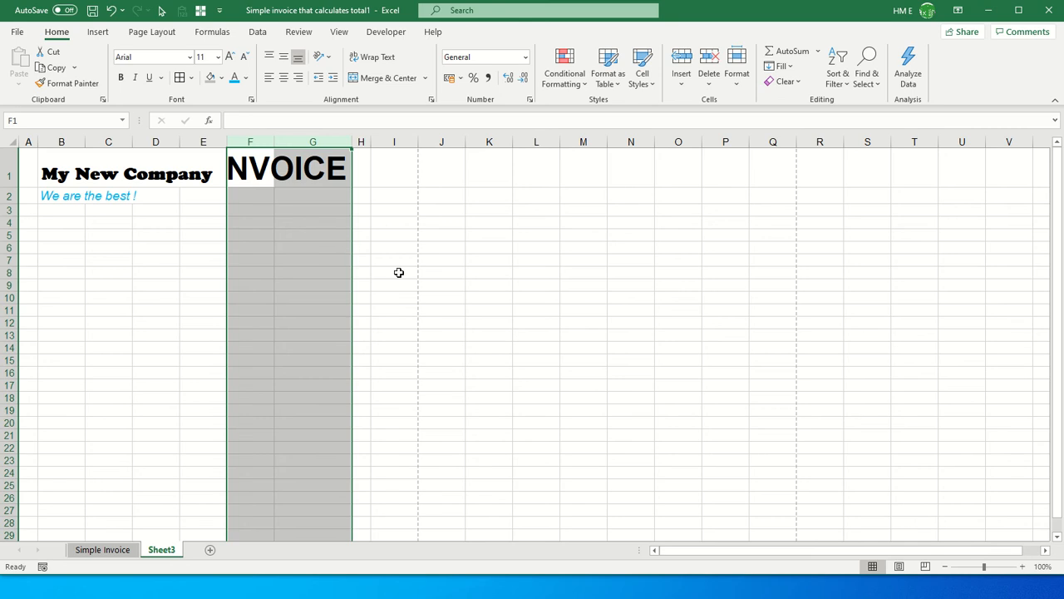
{"action": "left_click", "coordinate": [398, 238]}
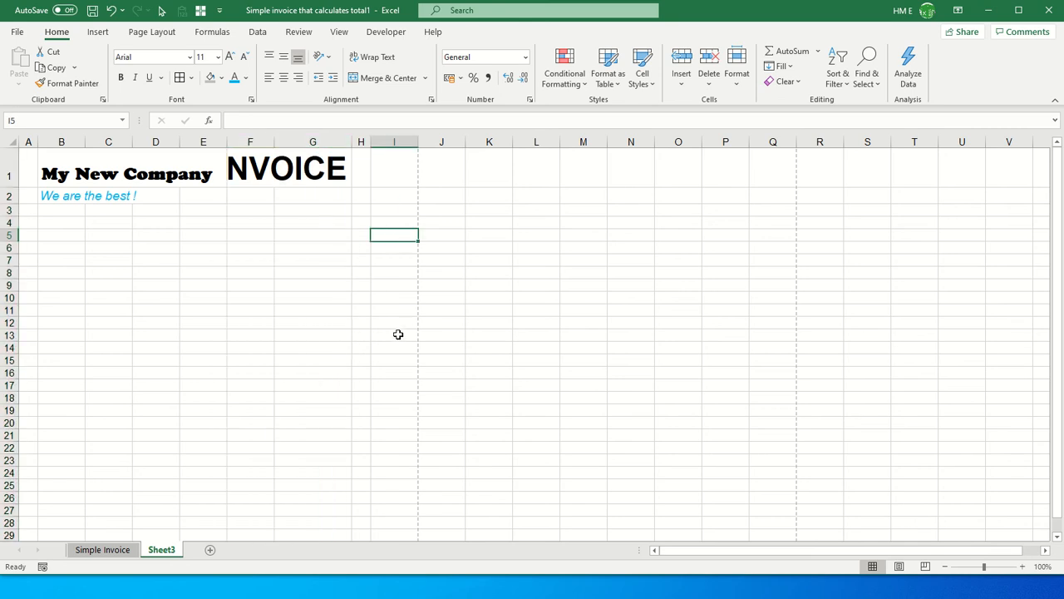
{"action": "key", "text": "ctrl+z"}
Delete only column F to bring the INVOICE title column back within the printed page width
{"action": "left_click", "coordinate": [264, 143]}
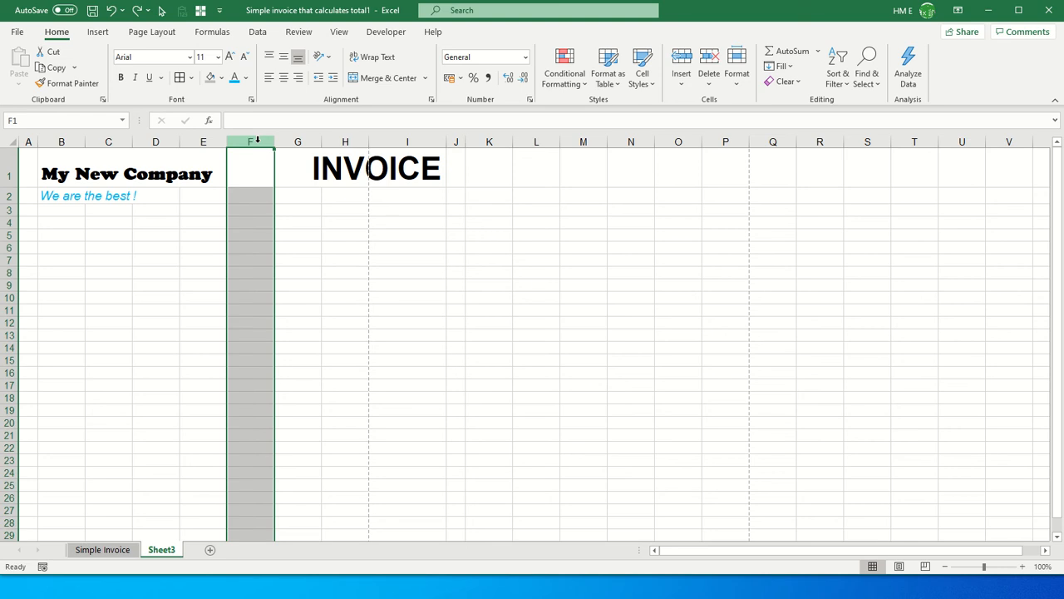
{"action": "right_click", "coordinate": [258, 141]}
{"action": "left_click", "coordinate": [314, 272]}
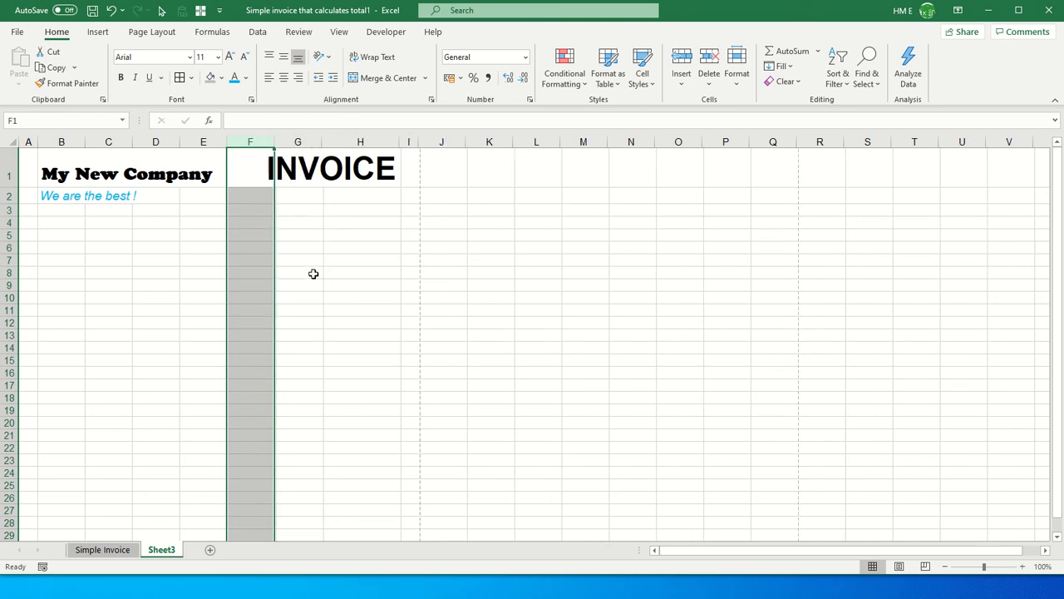
{"action": "left_click", "coordinate": [407, 194]}
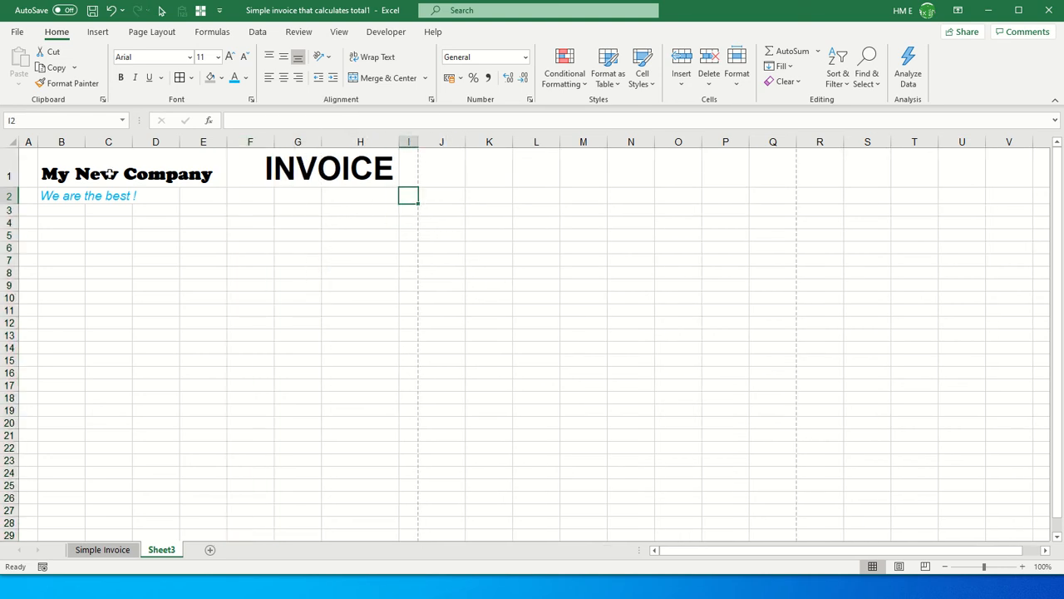
{"action": "left_click", "coordinate": [30, 175]}
{"action": "left_click", "coordinate": [326, 169]}
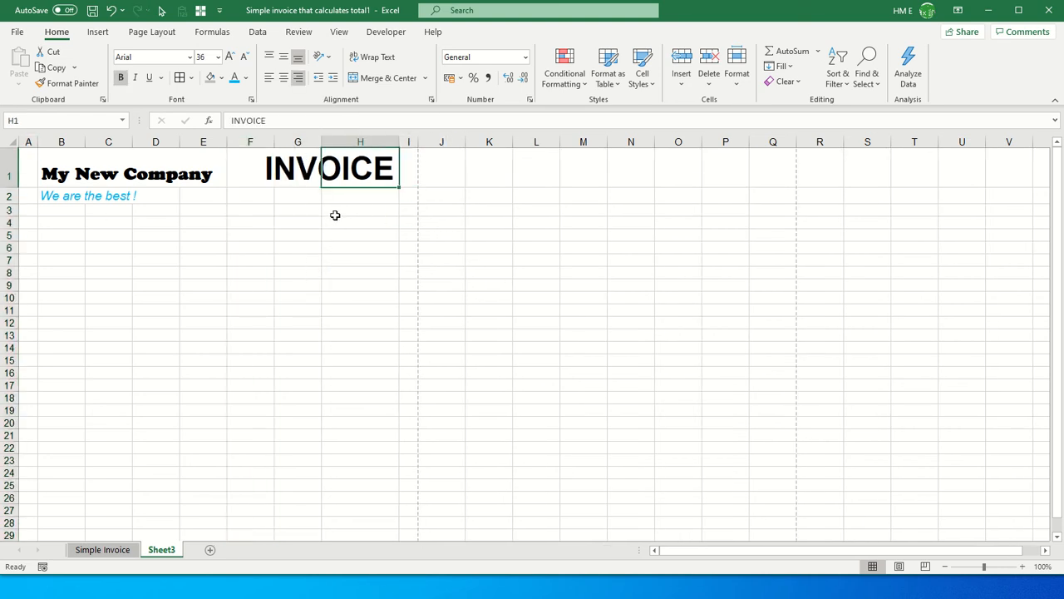
{"action": "left_click", "coordinate": [335, 209]}
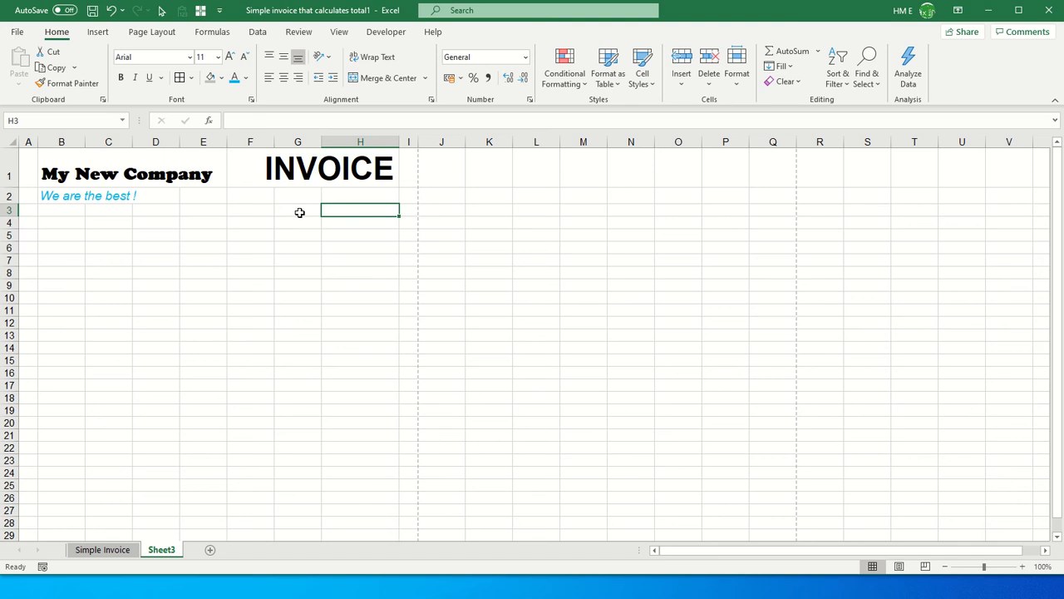
Enter the label "Invoice Date" in cell G4, leaving G3 empty
{"action": "left_click", "coordinate": [299, 212]}
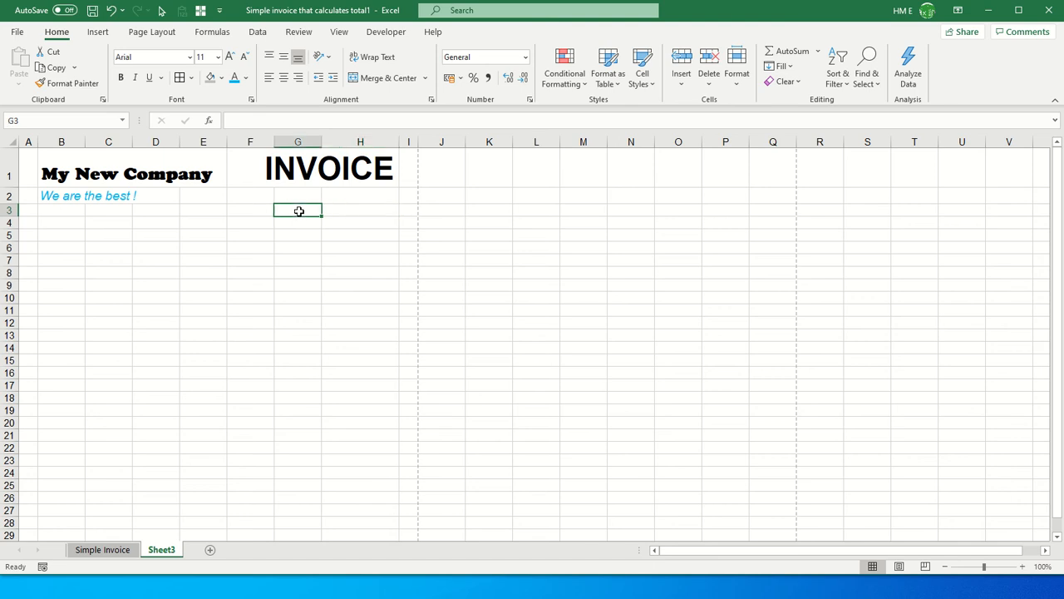
{"action": "type", "text": "In"}
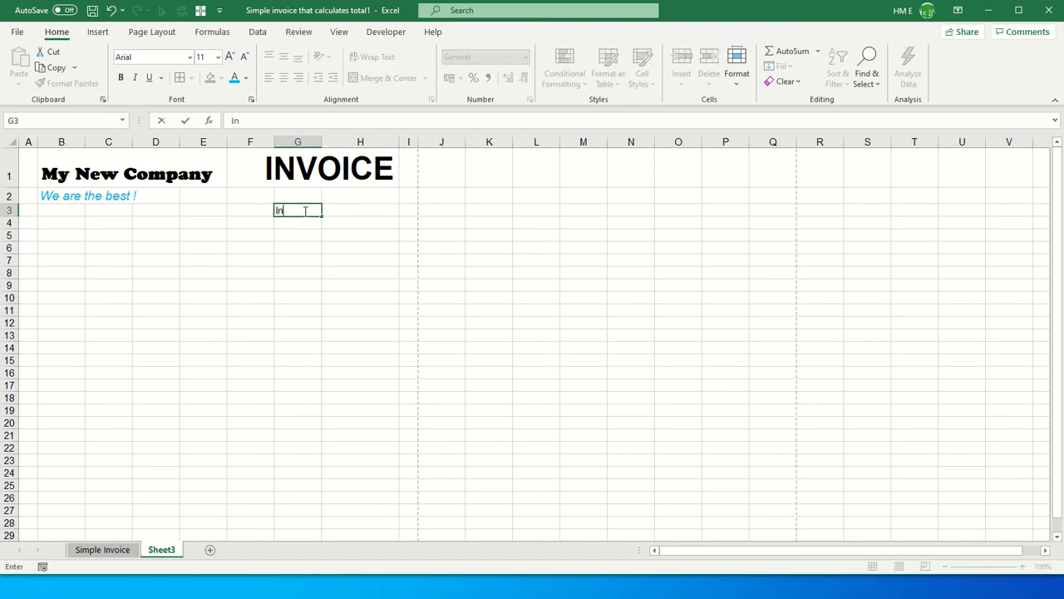
{"action": "key", "text": "Return"}
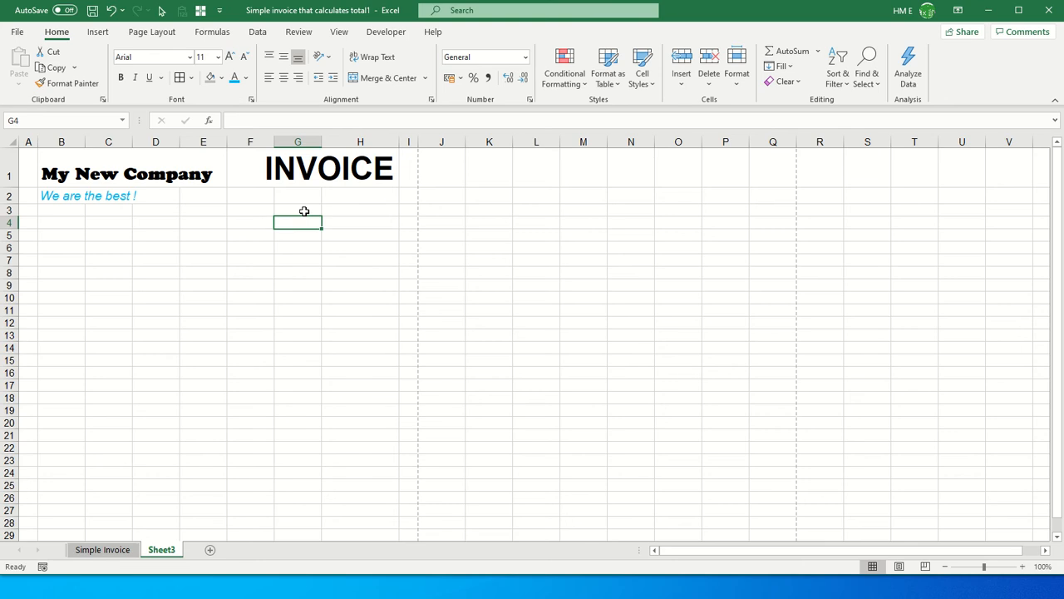
{"action": "type", "text": "Invo"}
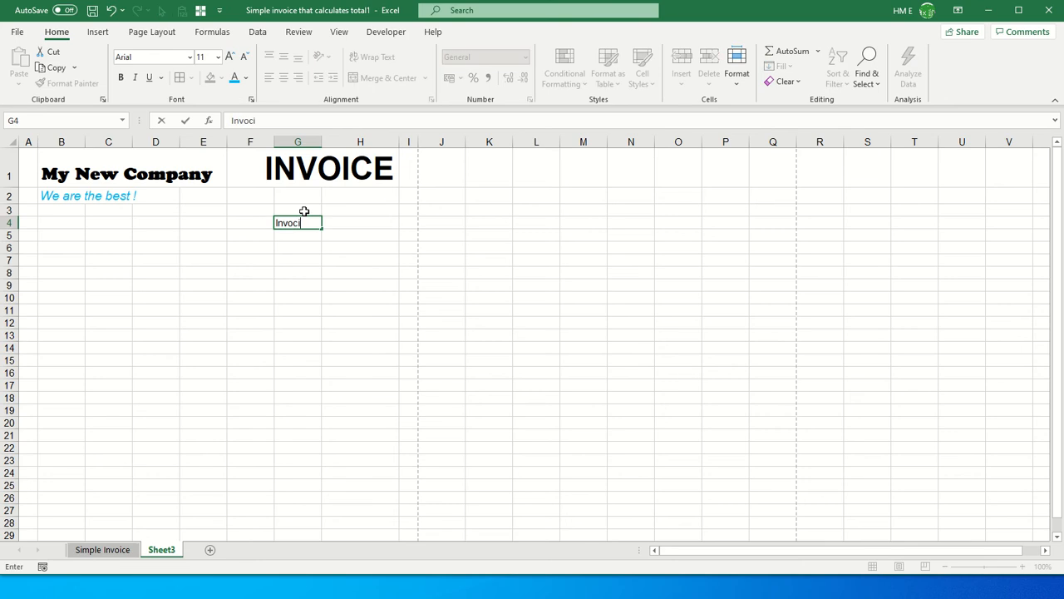
{"action": "type", "text": "ice Date"}
{"action": "key", "text": "Return"}
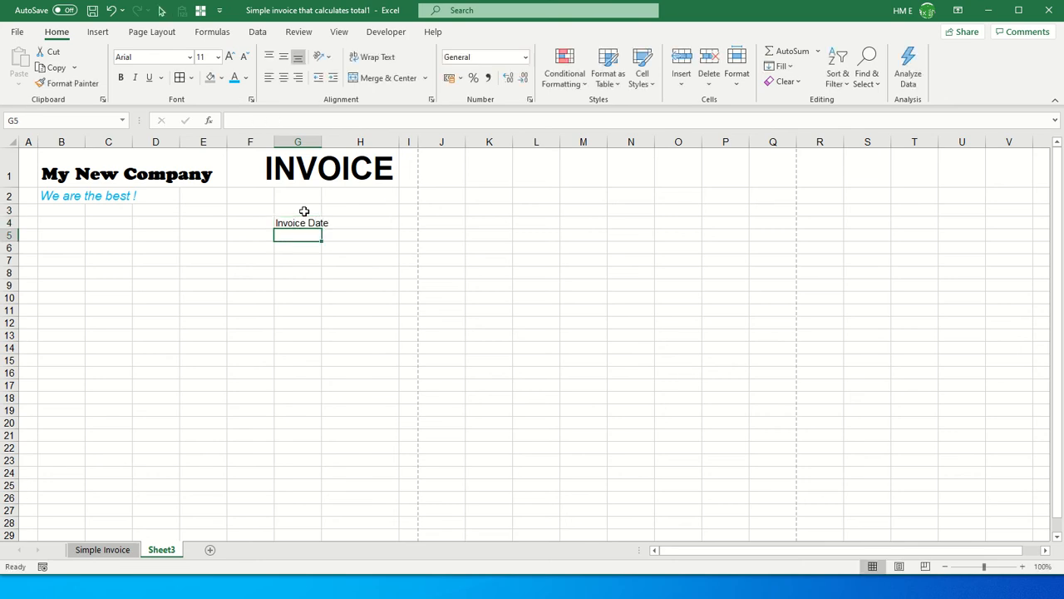
Enter the label "Invoice Number" in cell G5, below the invoice date label
{"action": "type", "text": "In"}
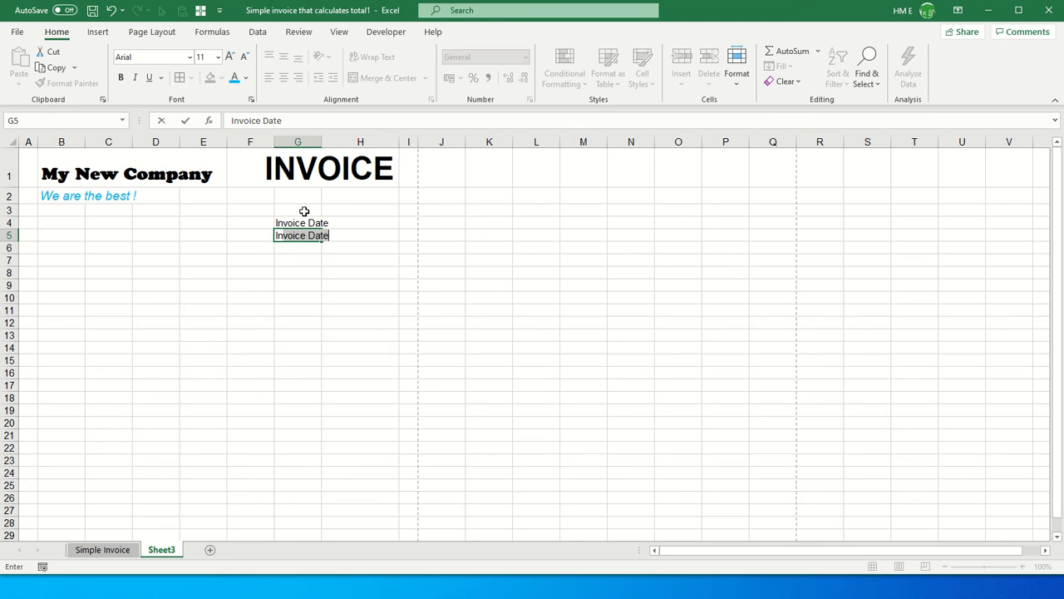
{"action": "type", "text": "voice Num"}
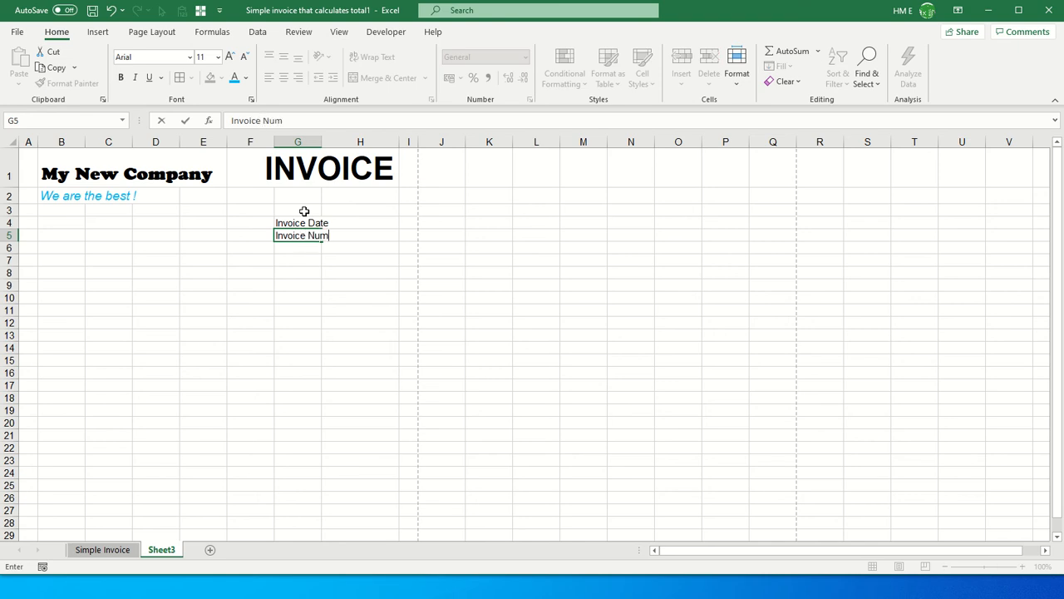
{"action": "type", "text": "bn"}
{"action": "type", "text": "r"}
{"action": "key", "text": "Return"}
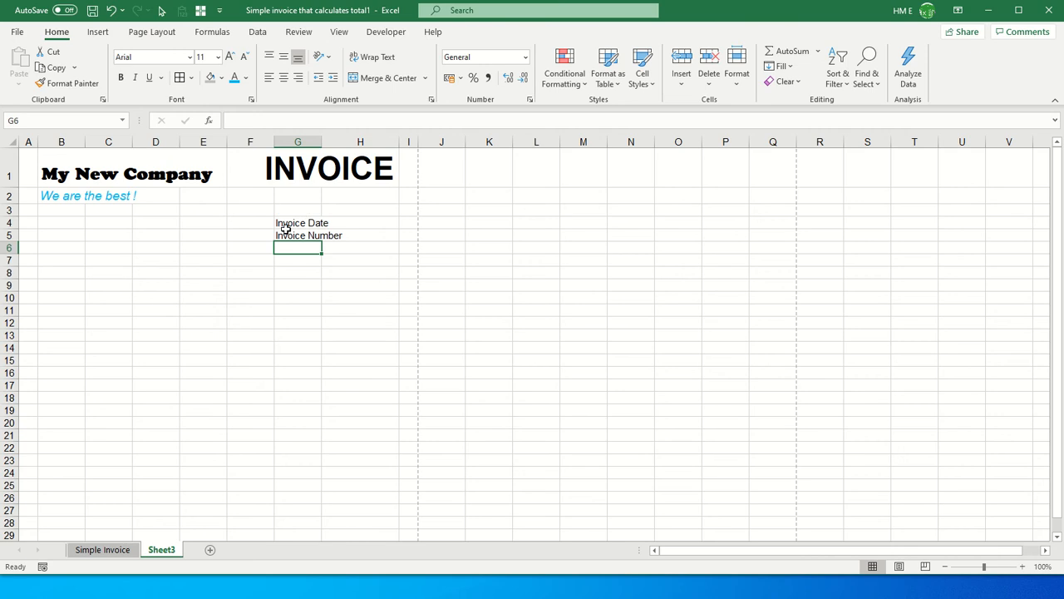
Right-align the Invoice Date and Invoice Number labels in G4:G5 and make them bold
{"action": "left_click_drag", "start_coordinate": [289, 225], "coordinate": [291, 235]}
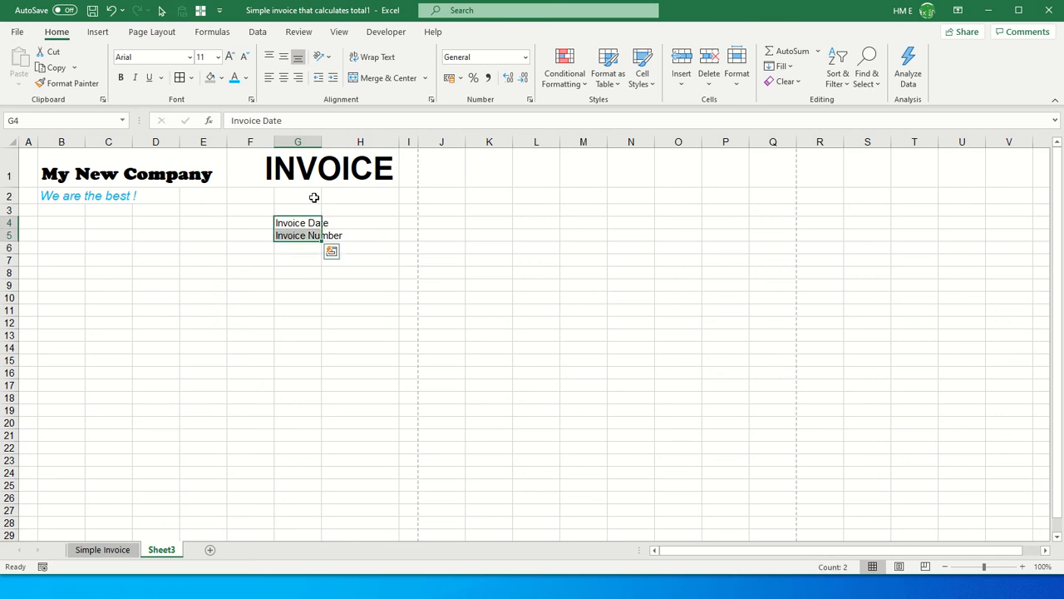
{"action": "left_click", "coordinate": [282, 221]}
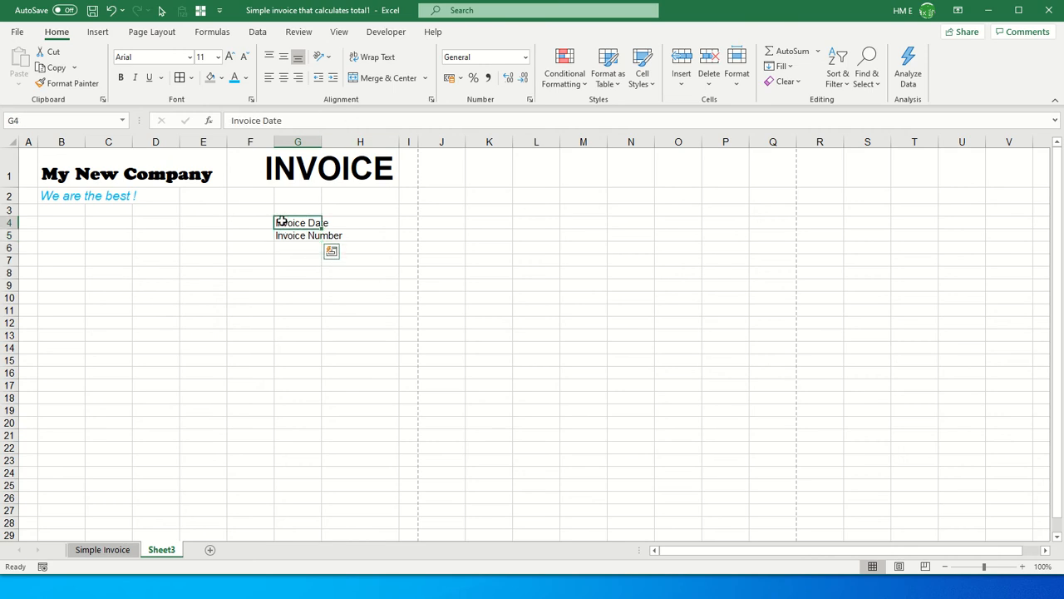
{"action": "left_click_drag", "start_coordinate": [281, 222], "coordinate": [290, 235]}
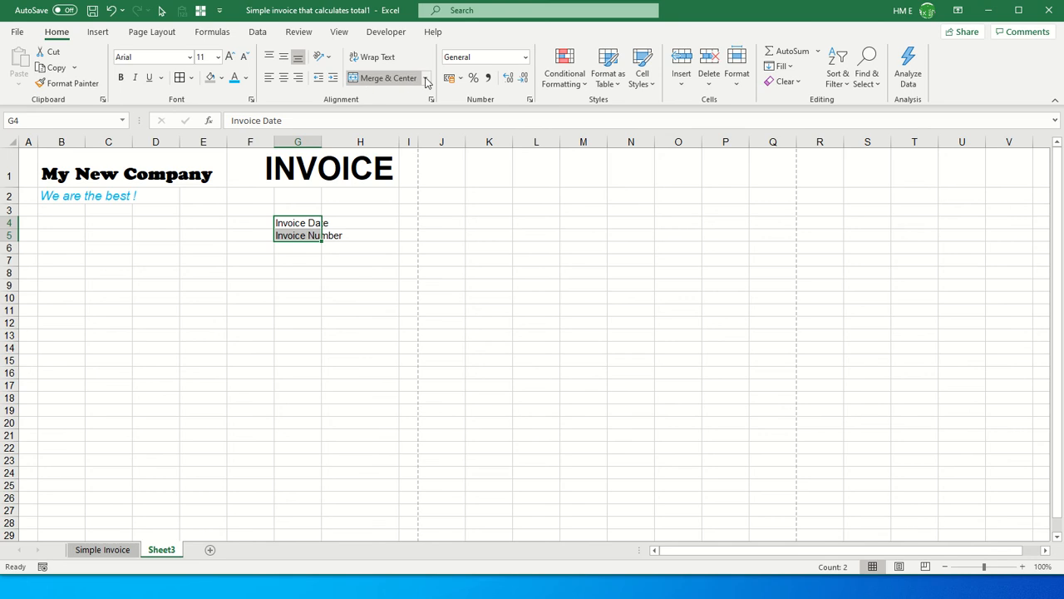
{"action": "left_click", "coordinate": [296, 79]}
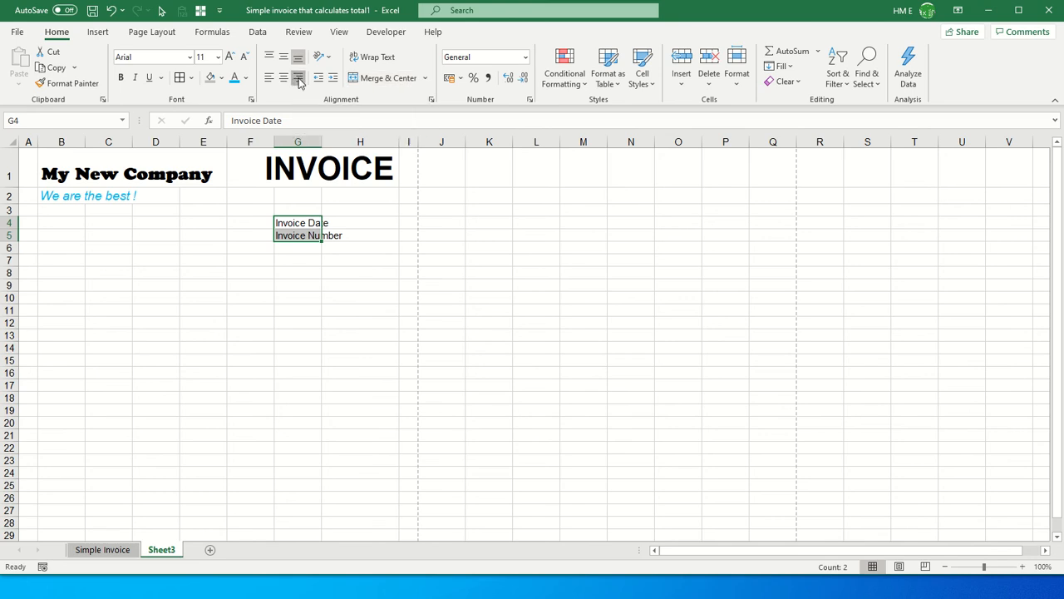
{"action": "left_click", "coordinate": [348, 227]}
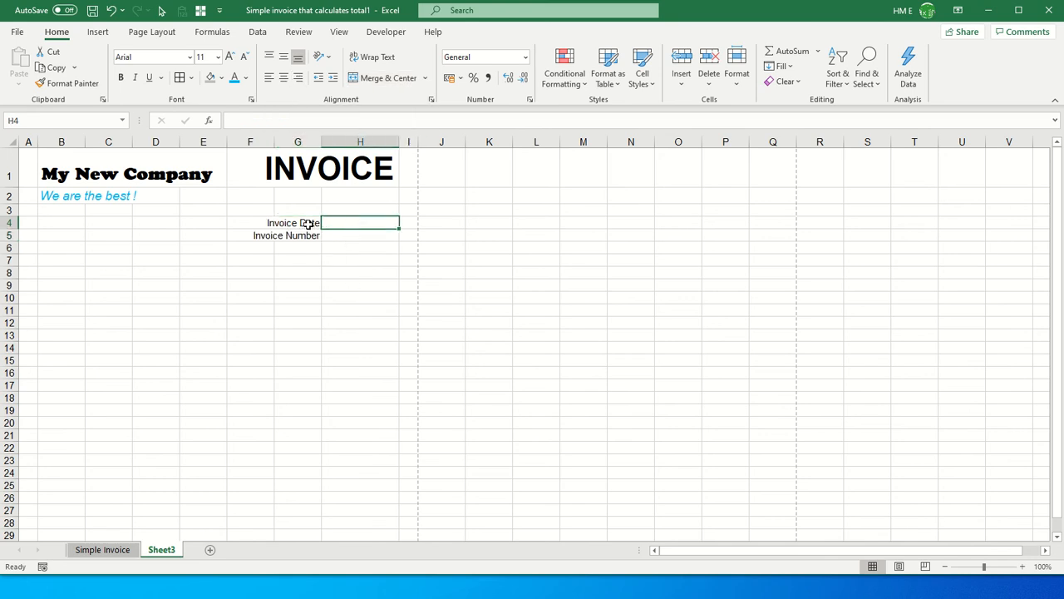
{"action": "left_click_drag", "start_coordinate": [308, 223], "coordinate": [309, 236]}
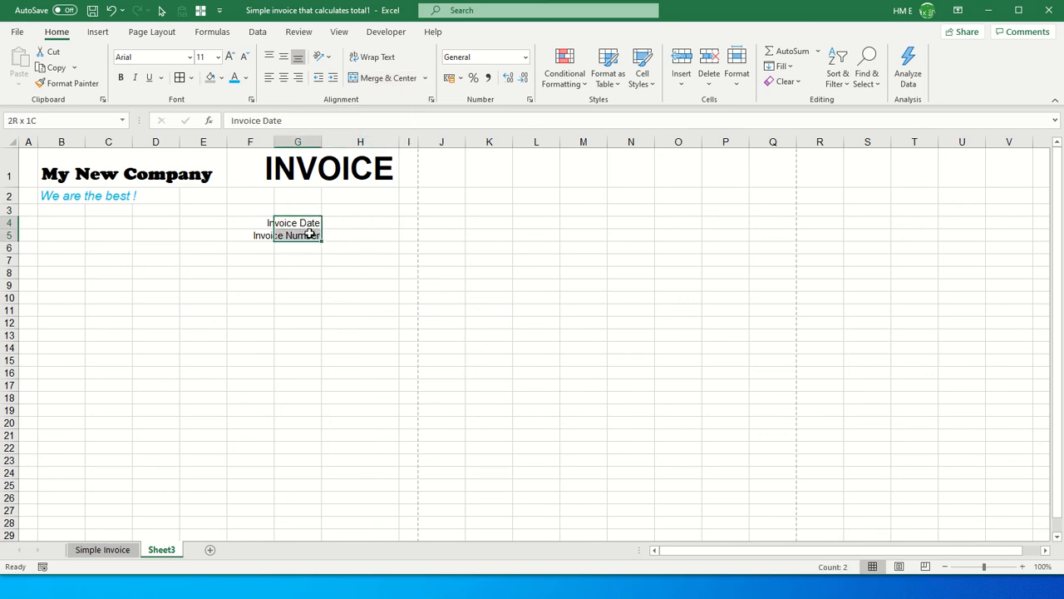
{"action": "left_click", "coordinate": [120, 78]}
{"action": "left_click", "coordinate": [367, 223]}
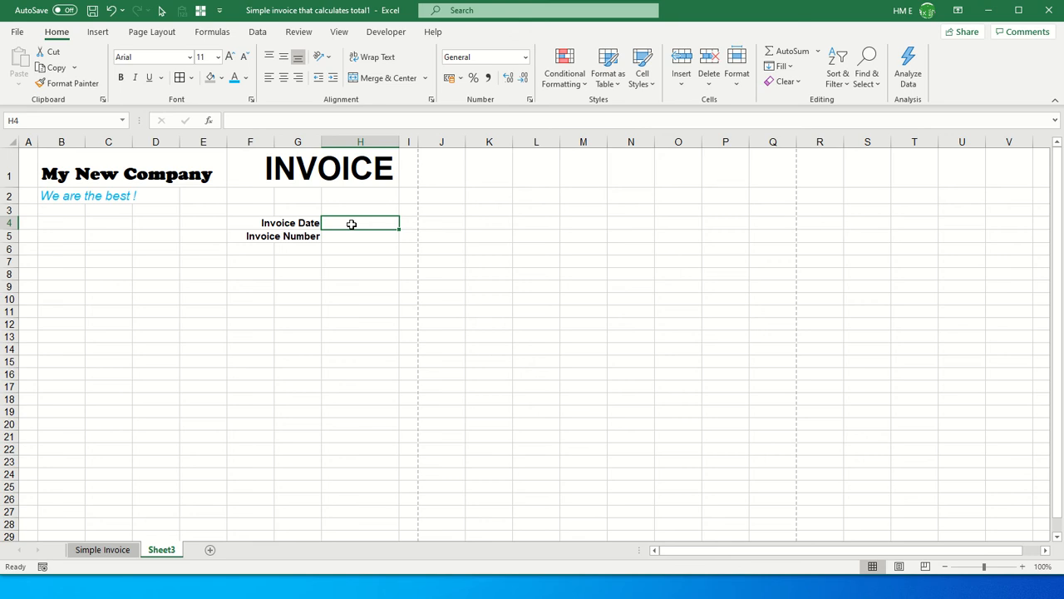
Apply a thicker solid border around cells H4:H5 and a horizontal inside border between them
{"action": "left_click_drag", "start_coordinate": [352, 224], "coordinate": [352, 235]}
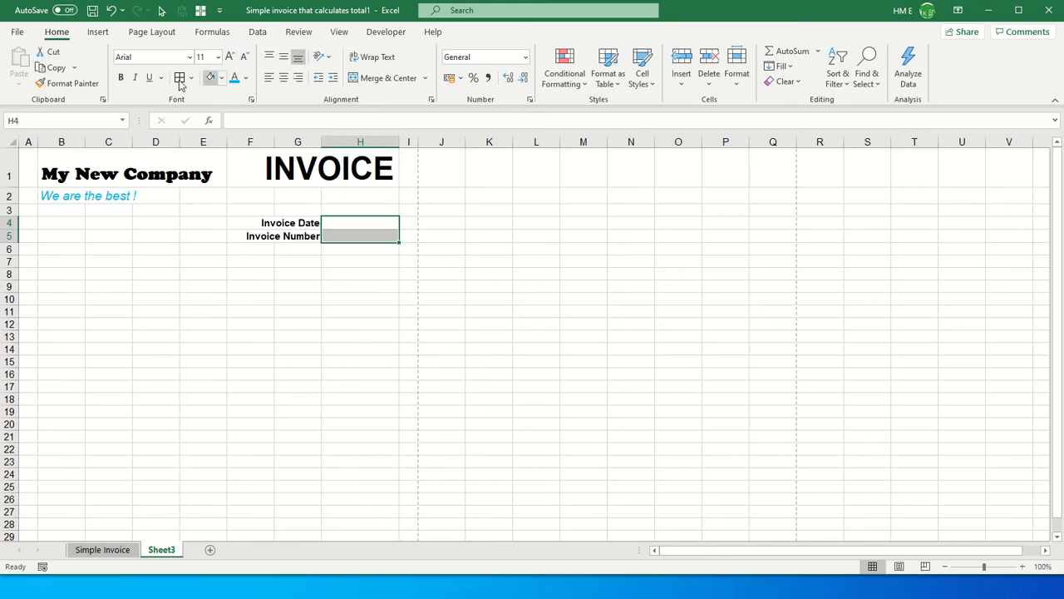
{"action": "left_click", "coordinate": [251, 100]}
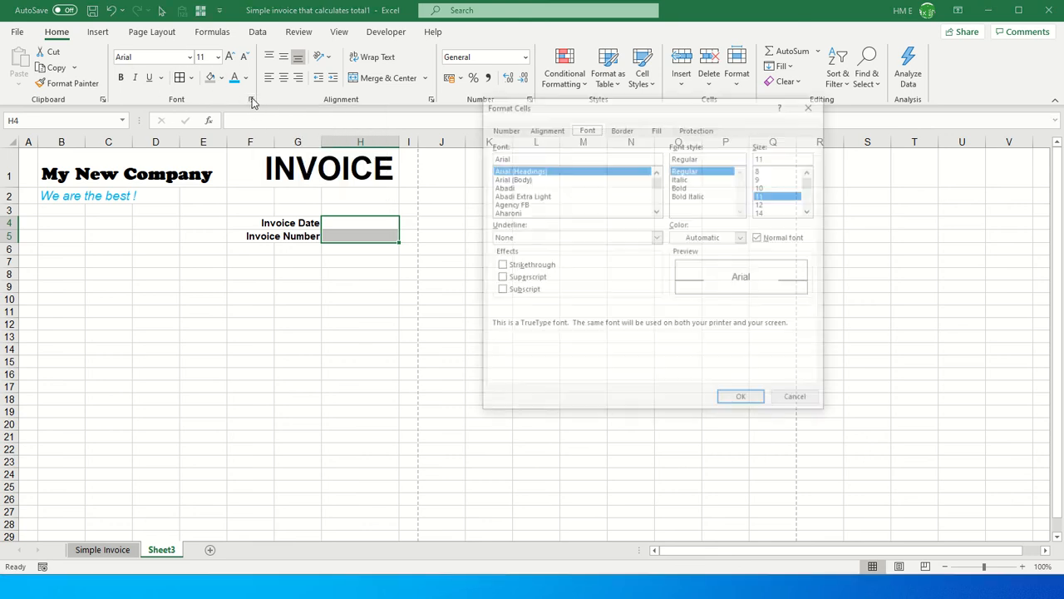
{"action": "left_click", "coordinate": [620, 129]}
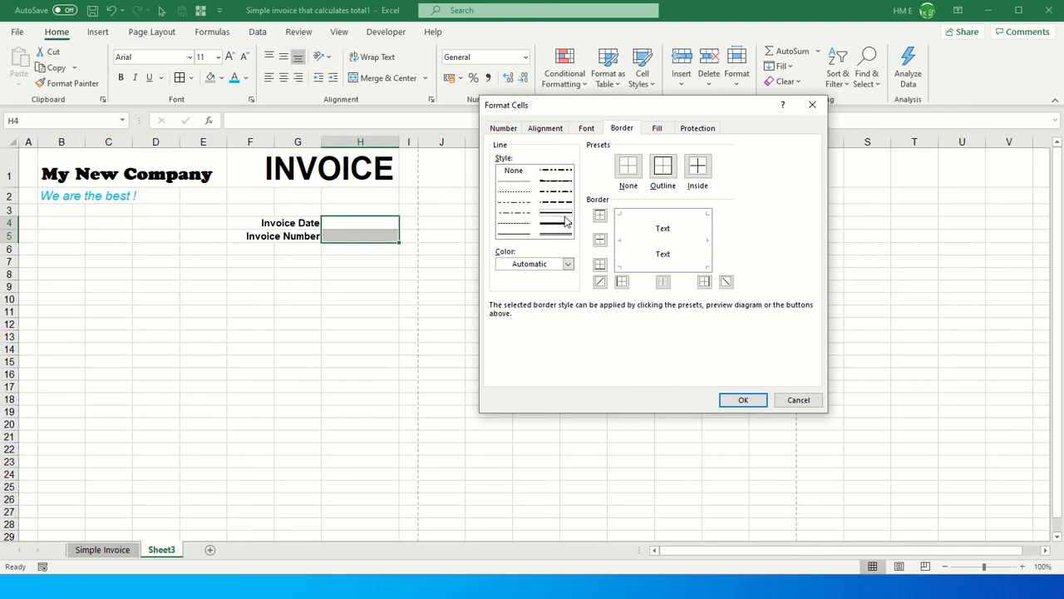
{"action": "left_click", "coordinate": [666, 168]}
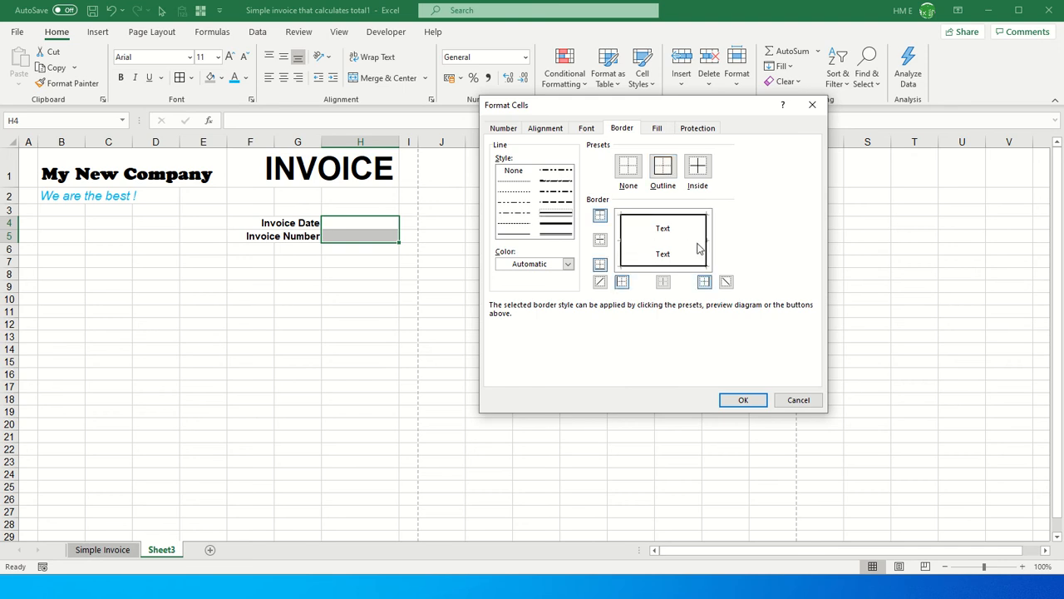
{"action": "left_click", "coordinate": [602, 242]}
{"action": "left_click", "coordinate": [744, 400]}
{"action": "left_click", "coordinate": [397, 297]}
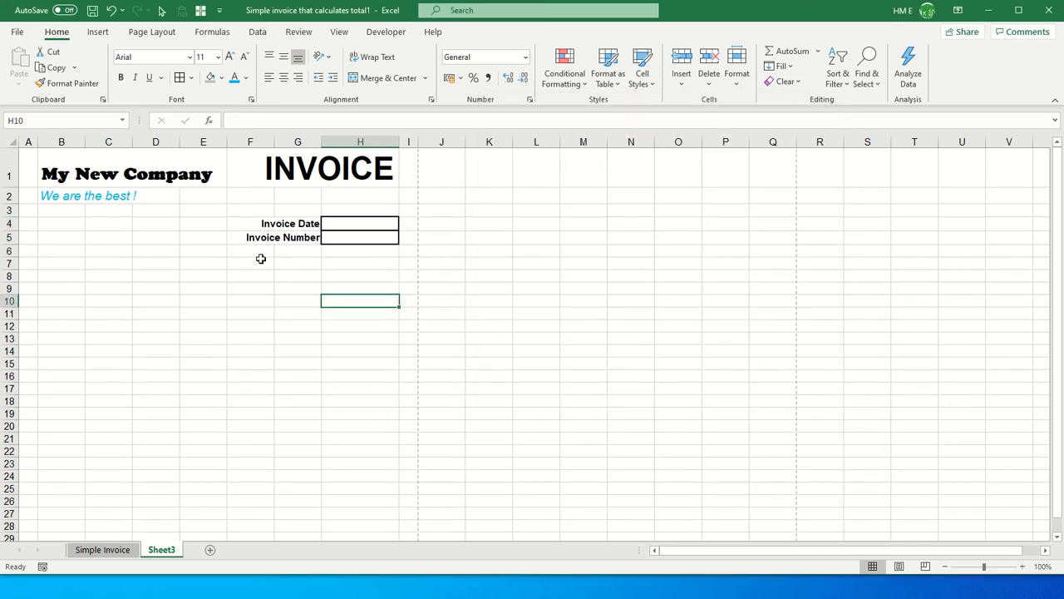
Preview the printed page to examine the invoice date and number labels with their bordered cells
{"action": "left_click", "coordinate": [21, 35]}
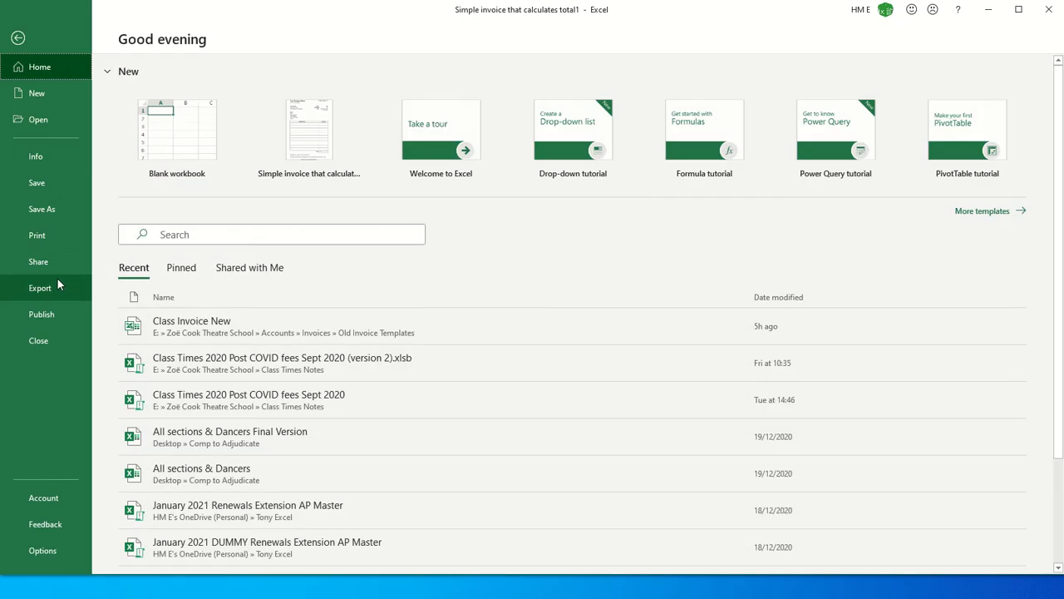
{"action": "left_click", "coordinate": [36, 235]}
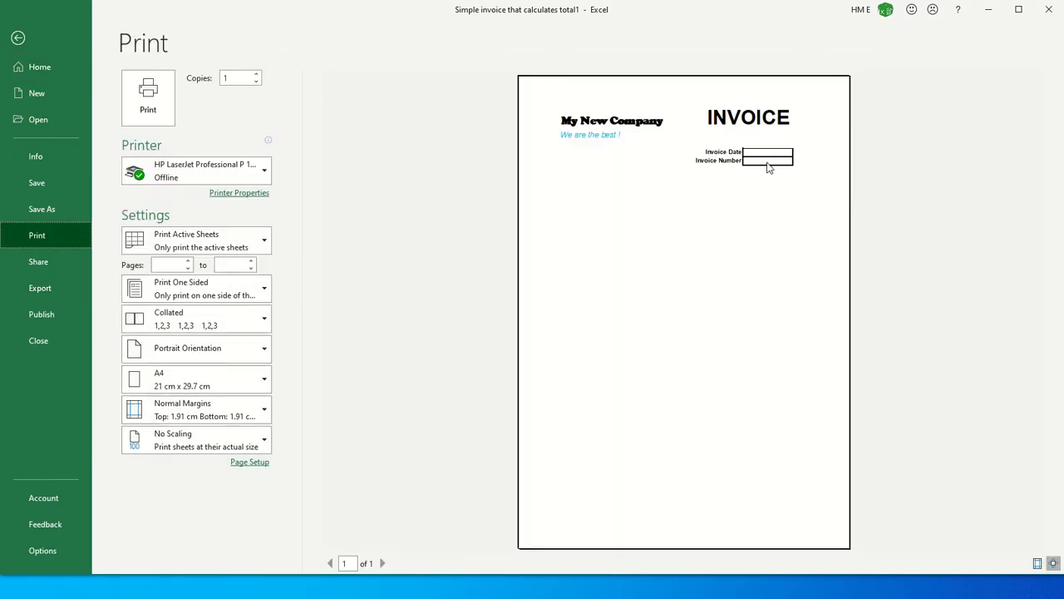
Leave the print preview and merge cells B8:E8 across into one cell below the company header
{"action": "left_click", "coordinate": [20, 37]}
{"action": "left_click", "coordinate": [323, 267]}
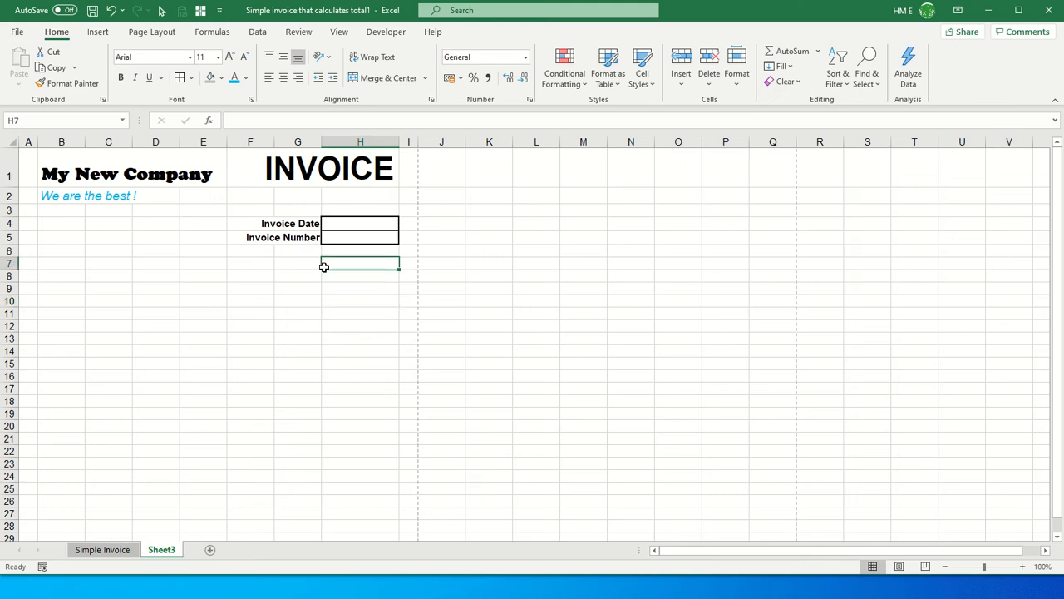
{"action": "left_click", "coordinate": [64, 263]}
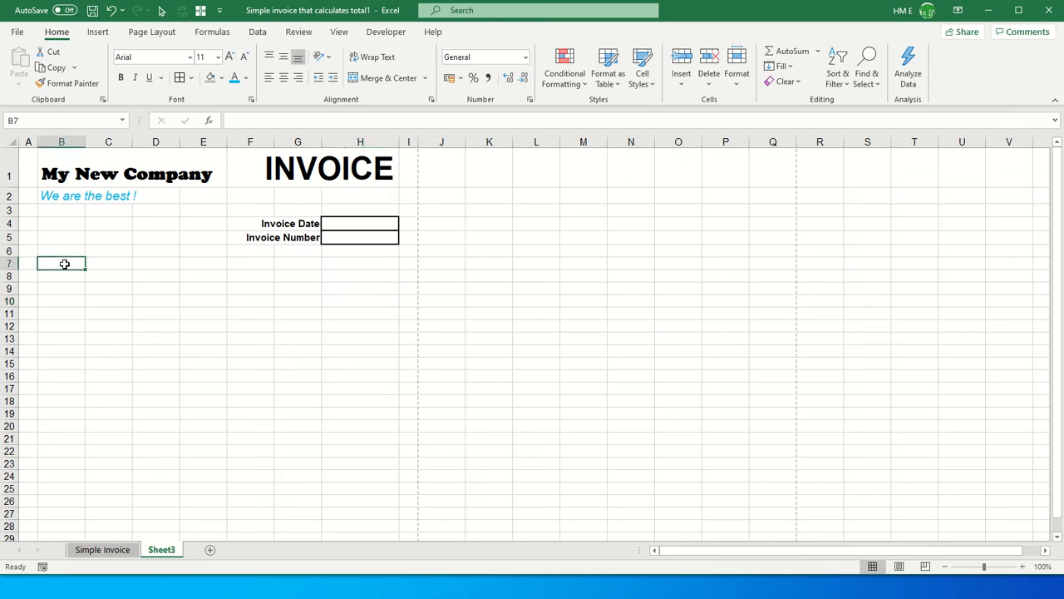
{"action": "left_click", "coordinate": [72, 171]}
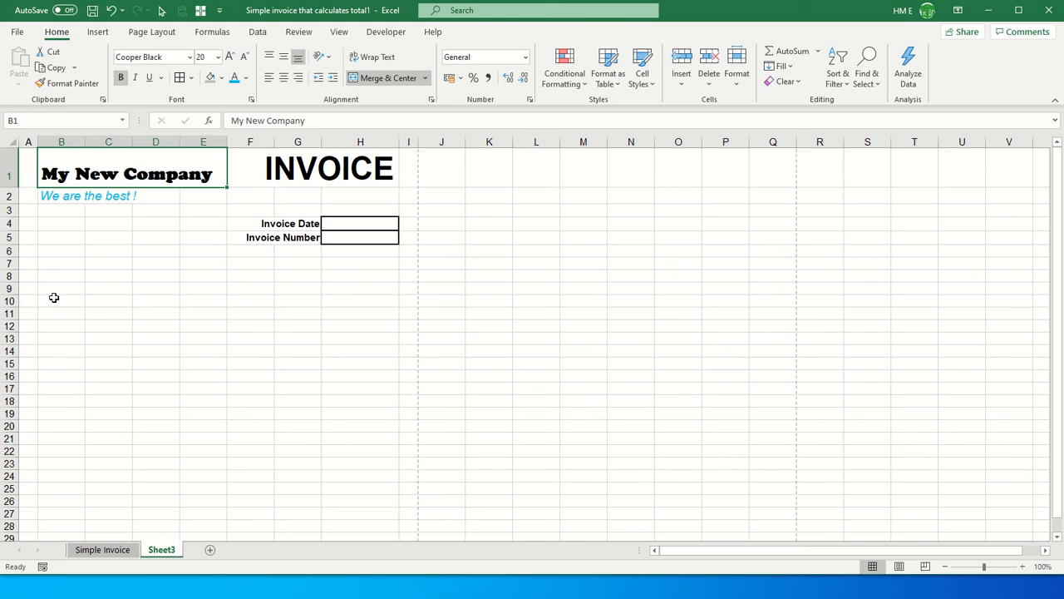
{"action": "left_click_drag", "start_coordinate": [51, 279], "coordinate": [189, 279]}
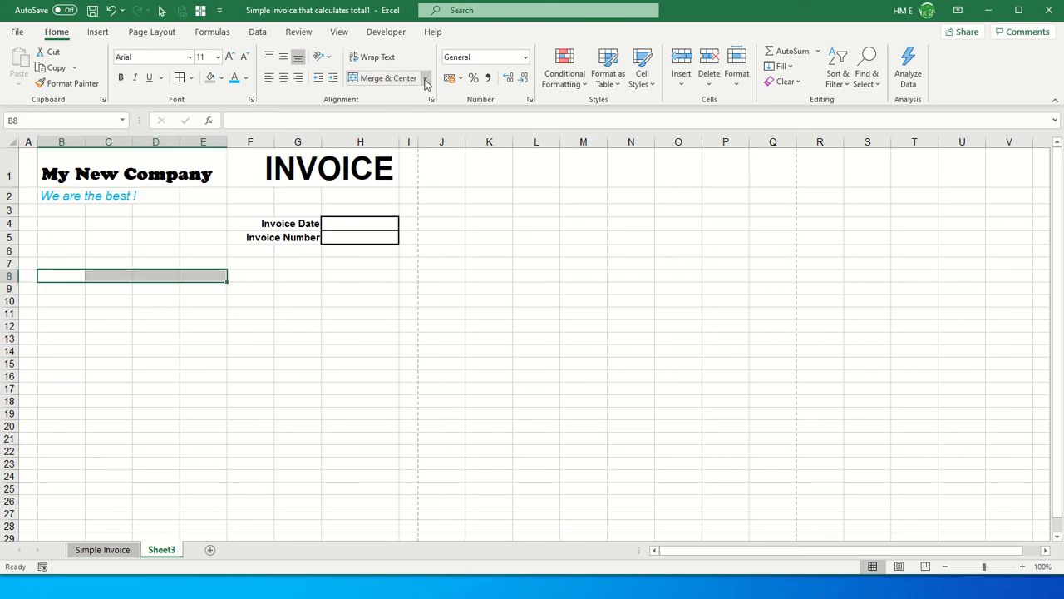
{"action": "left_click", "coordinate": [424, 82]}
{"action": "left_click", "coordinate": [416, 112]}
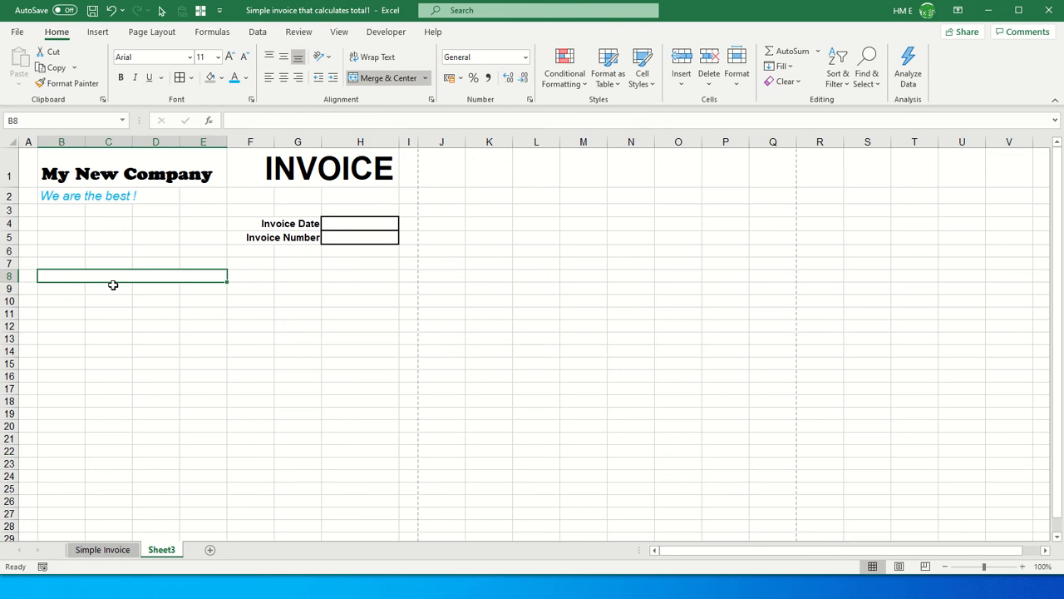
Enter the label "Customer Details:" in the merged cell B8
{"action": "type", "text": "Cust"}
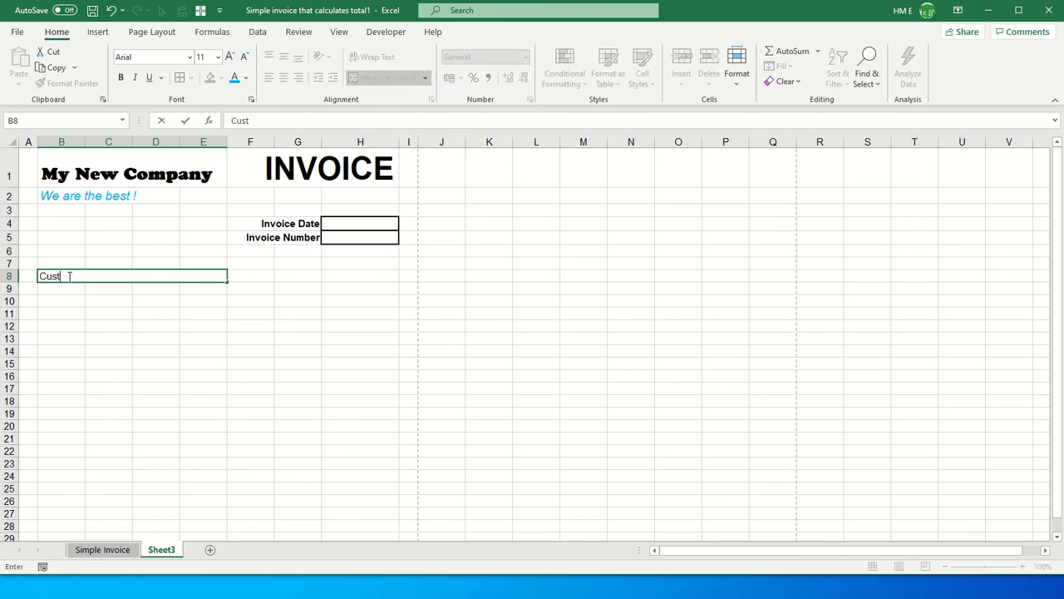
{"action": "type", "text": "omer Detaul"}
{"action": "key", "text": "BackSpace"}
{"action": "type", "text": "ls:"}
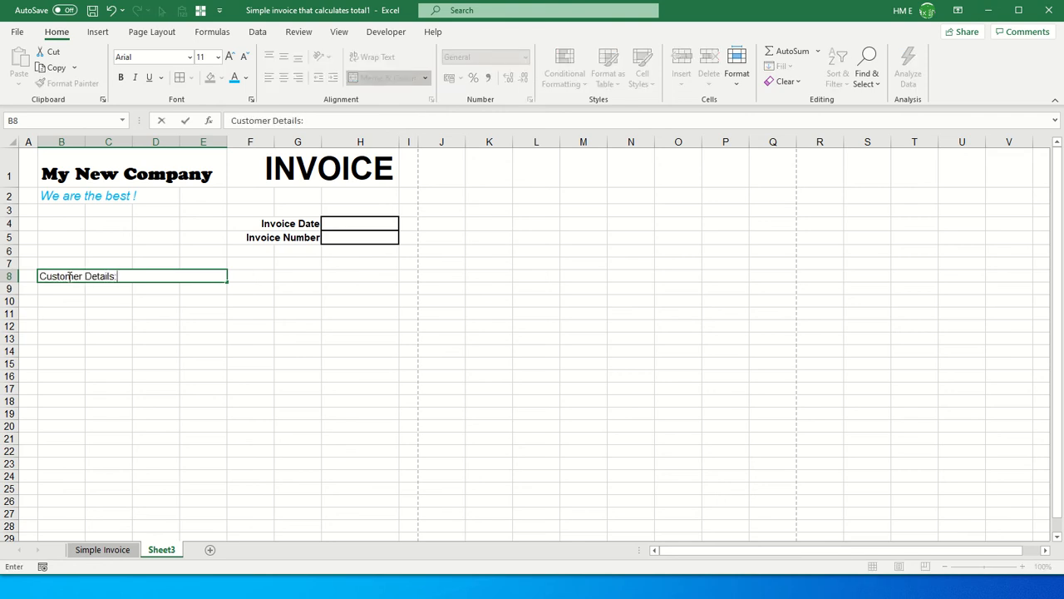
{"action": "key", "text": "Return"}
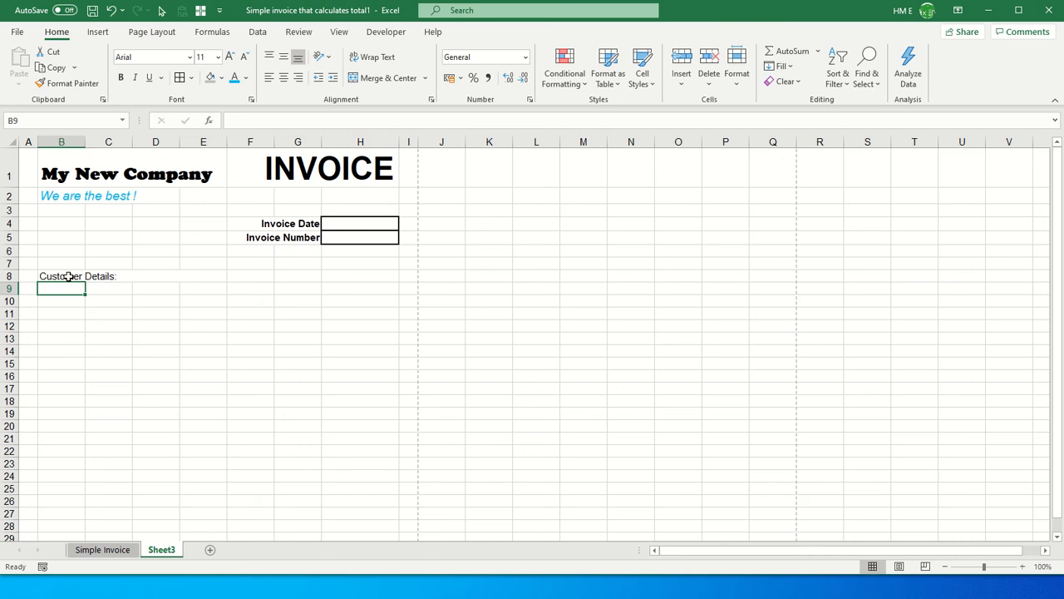
Merge columns B and C across in each row of B9:C12, below the Customer Details label
{"action": "left_click_drag", "start_coordinate": [75, 287], "coordinate": [93, 324]}
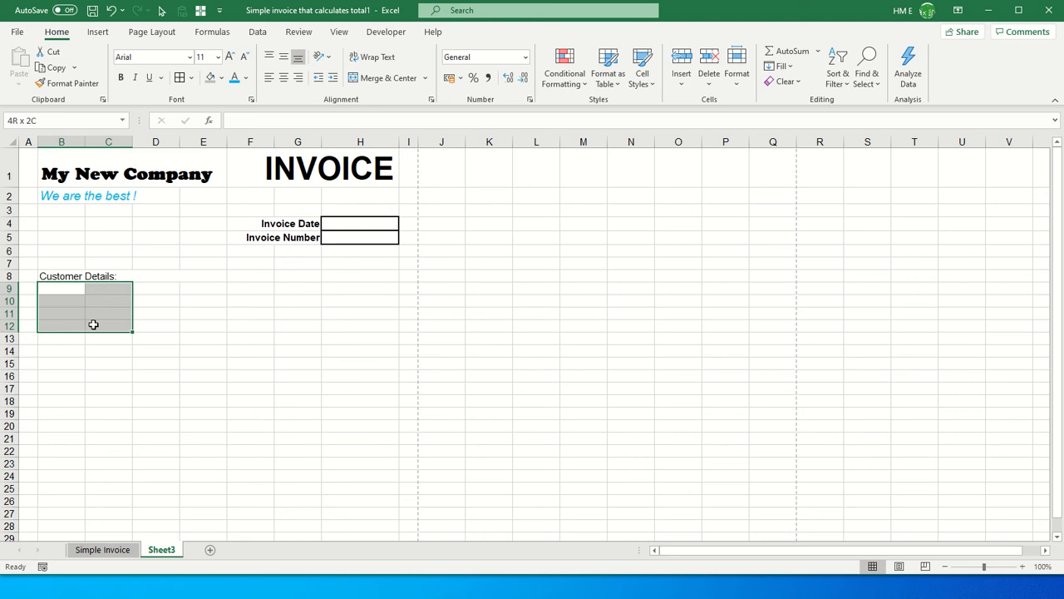
{"action": "left_click_drag", "start_coordinate": [93, 324], "coordinate": [91, 323]}
{"action": "left_click", "coordinate": [398, 80]}
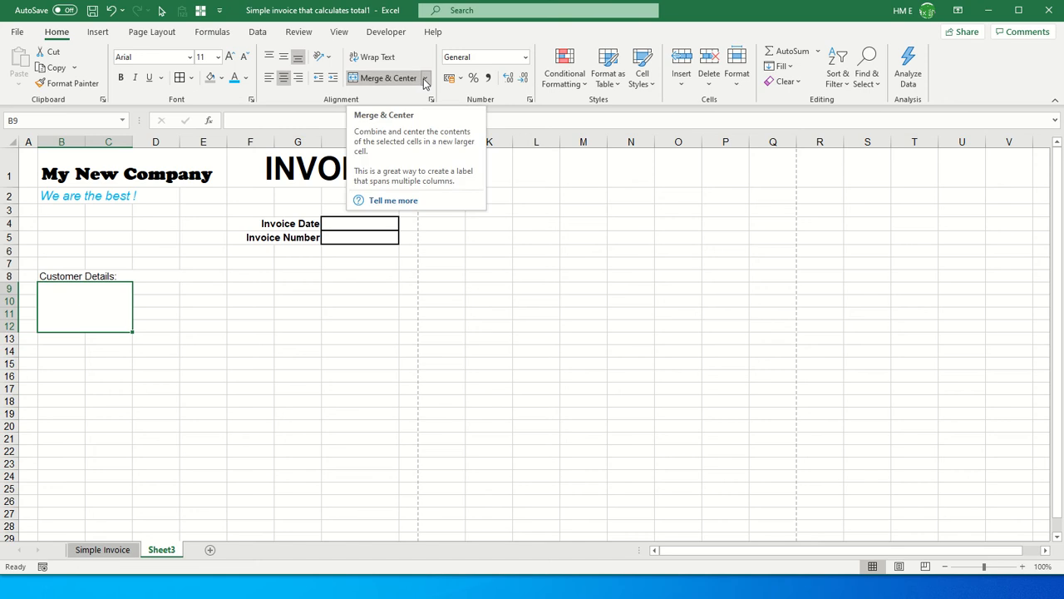
{"action": "left_click", "coordinate": [423, 79]}
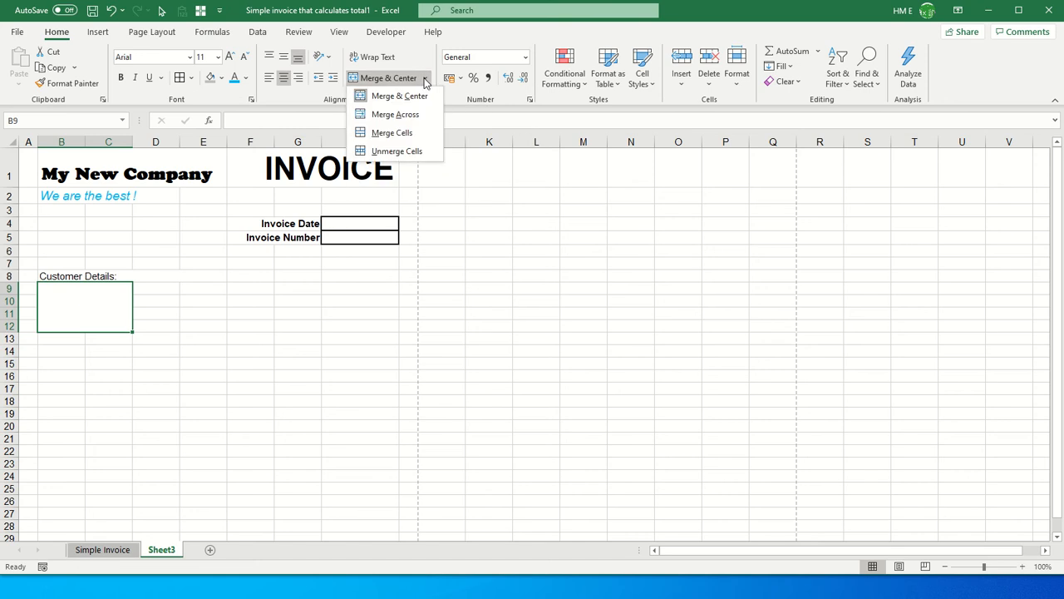
{"action": "left_click", "coordinate": [410, 119]}
{"action": "left_click", "coordinate": [141, 322]}
{"action": "left_click", "coordinate": [83, 289]}
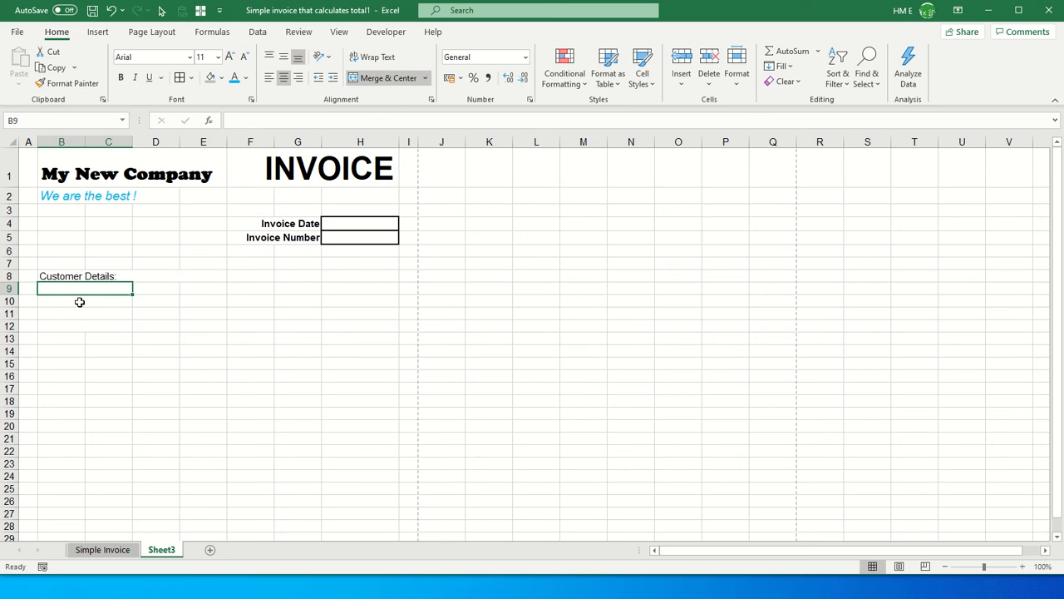
{"action": "left_click", "coordinate": [87, 302]}
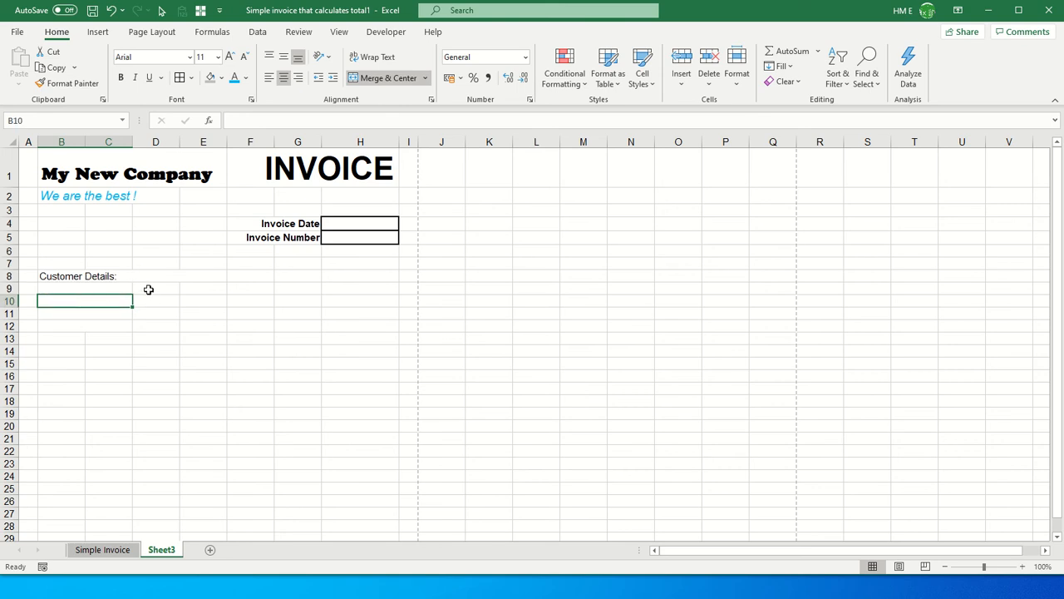
Merge columns D to H across in each row of D9:H12, beside the merged customer label cells
{"action": "left_click", "coordinate": [148, 289]}
{"action": "left_click_drag", "start_coordinate": [148, 289], "coordinate": [391, 288]}
{"action": "left_click", "coordinate": [391, 137]}
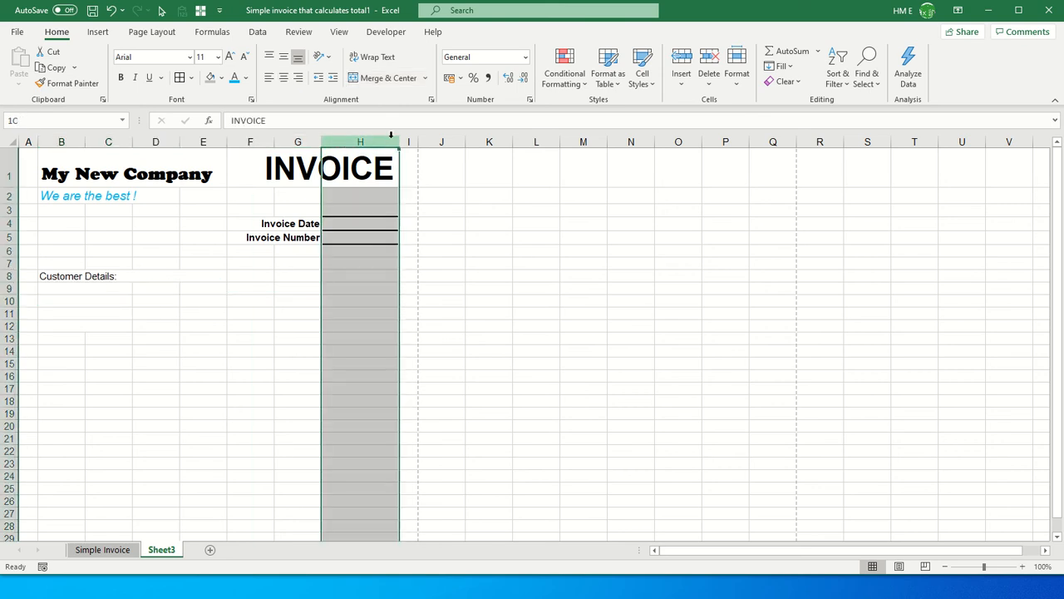
{"action": "left_click_drag", "start_coordinate": [165, 292], "coordinate": [357, 324]}
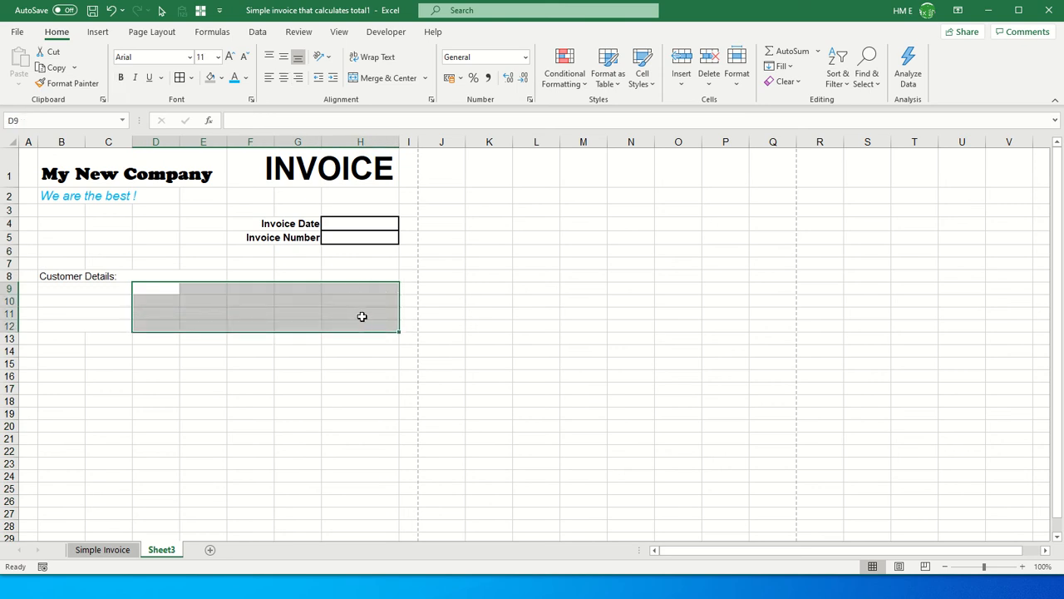
{"action": "left_click", "coordinate": [424, 77]}
{"action": "left_click", "coordinate": [411, 120]}
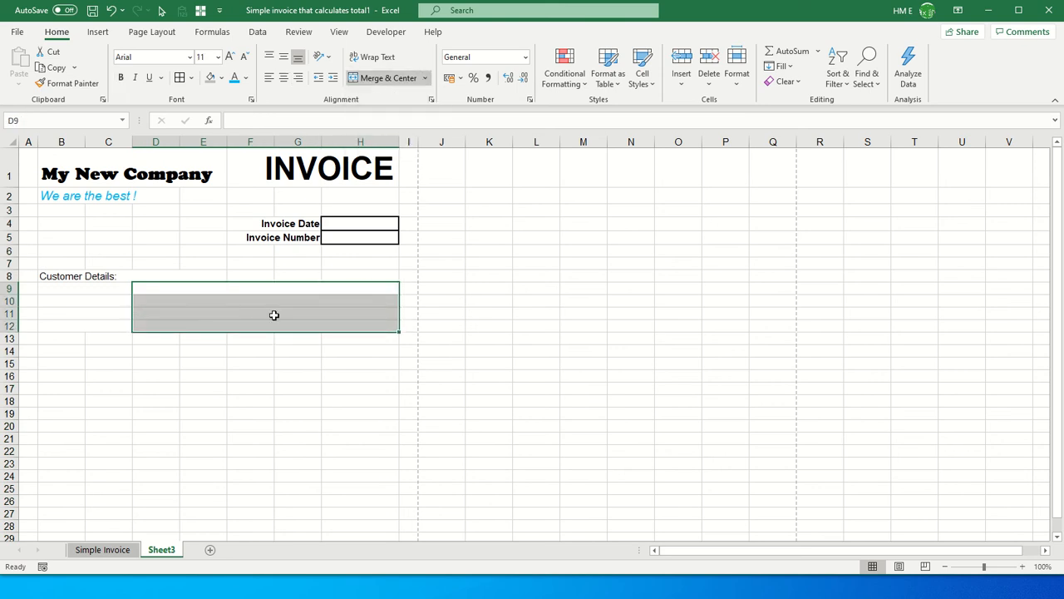
Set a thicker solid outline border for the customer details block B9:H12
{"action": "left_click_drag", "start_coordinate": [130, 309], "coordinate": [289, 324]}
{"action": "left_click", "coordinate": [81, 288]}
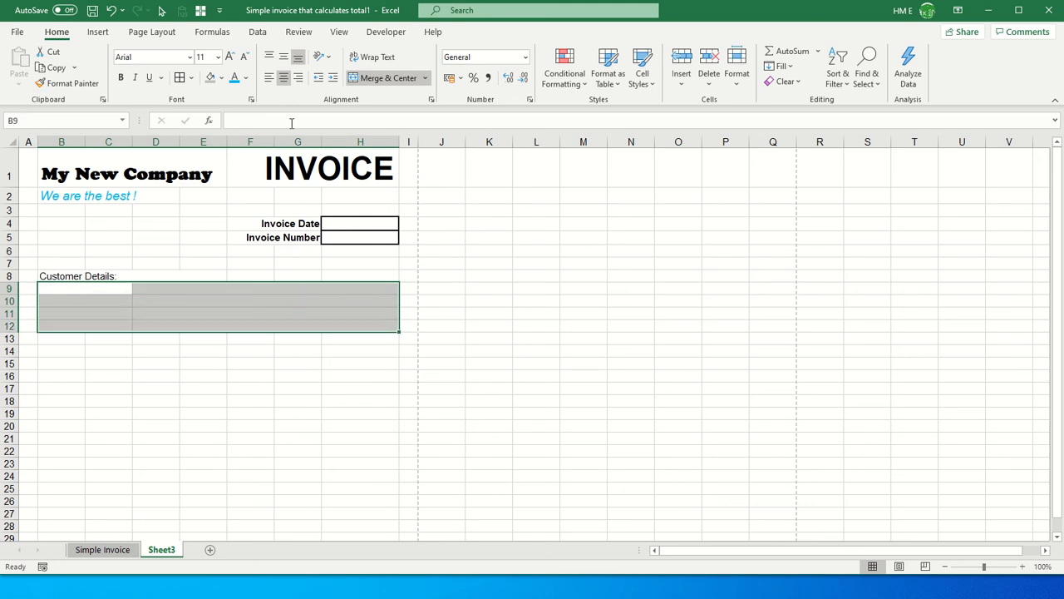
{"action": "left_click", "coordinate": [251, 100]}
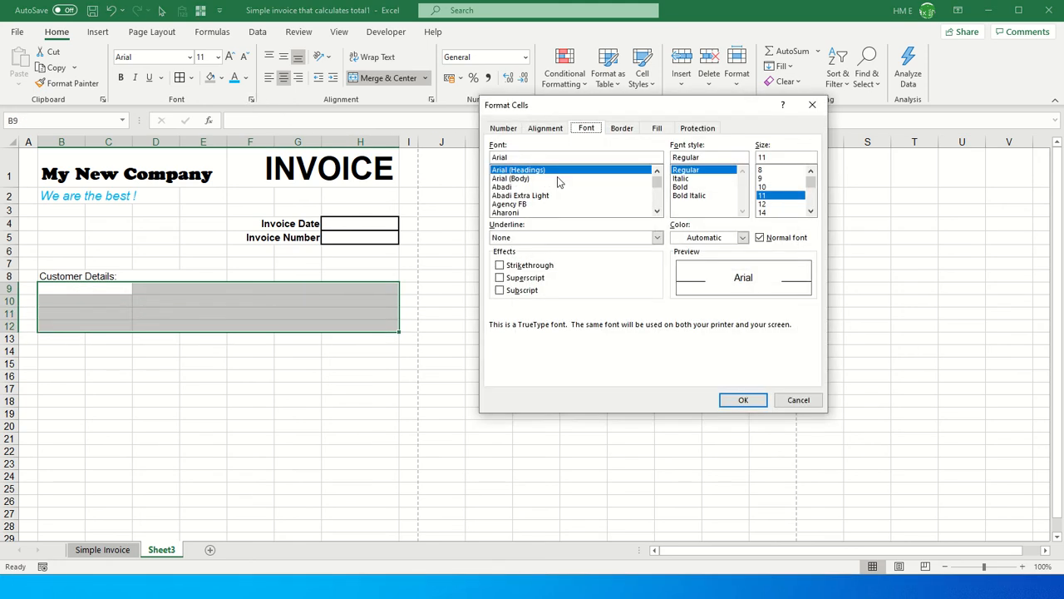
{"action": "left_click", "coordinate": [628, 131]}
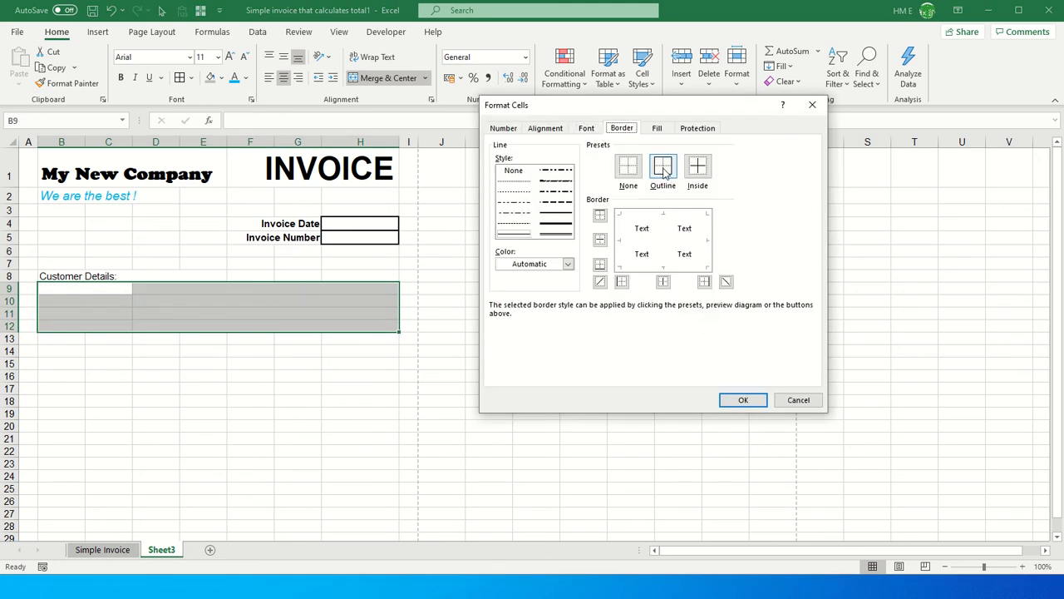
{"action": "left_click", "coordinate": [565, 225]}
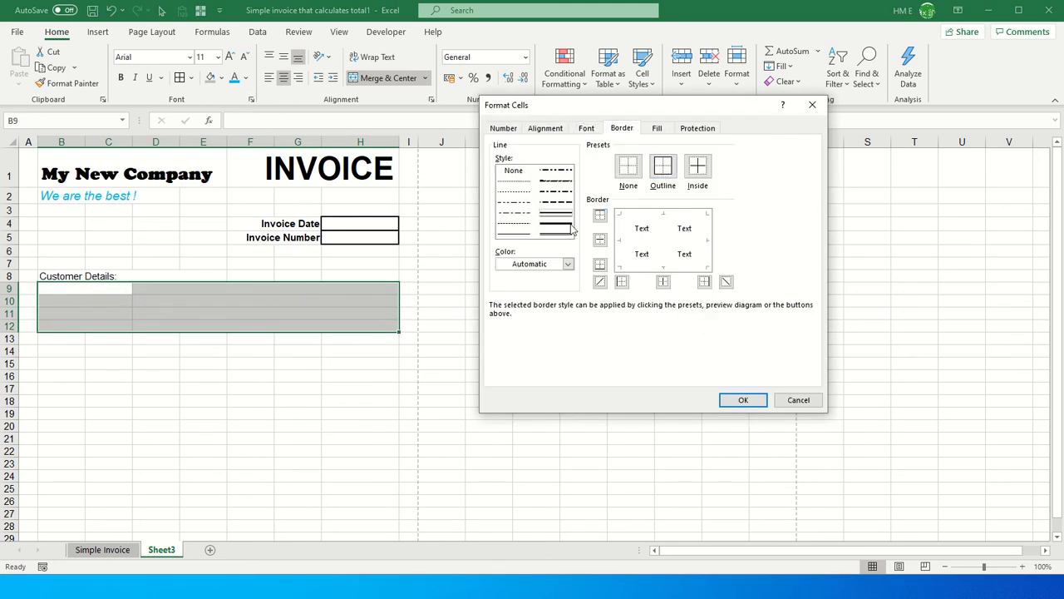
{"action": "left_click", "coordinate": [665, 167]}
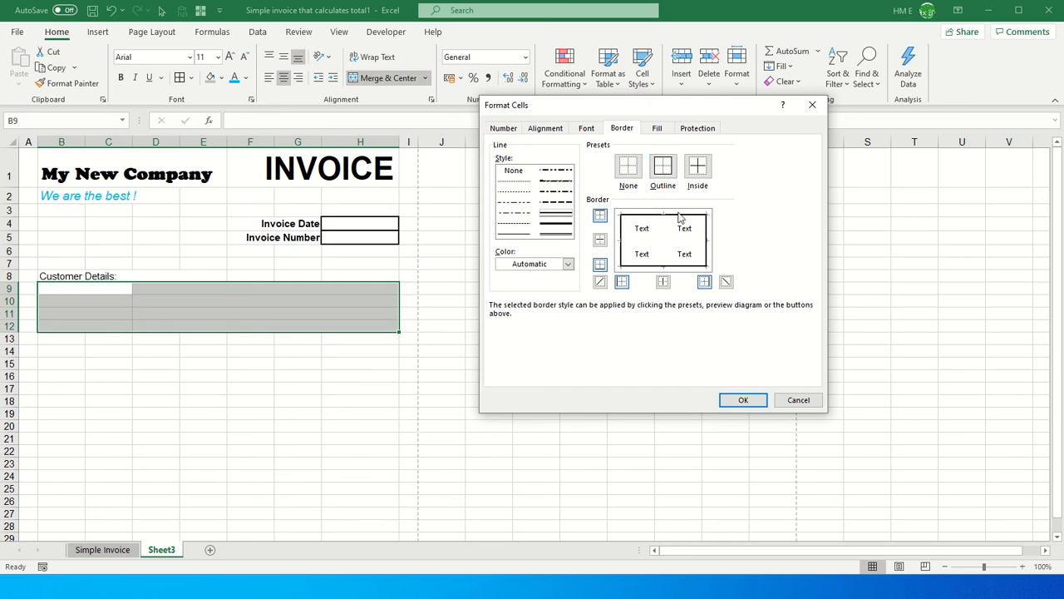
Add thin solid horizontal and vertical inside borders to the block B9:H12 and apply the border settings
{"action": "left_click", "coordinate": [521, 233]}
{"action": "left_click", "coordinate": [639, 243]}
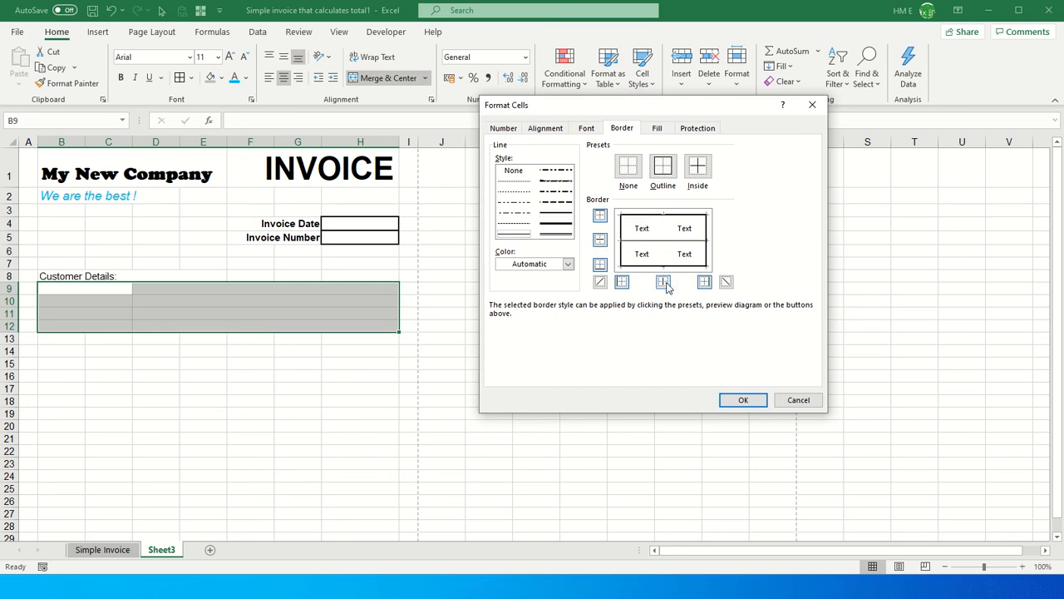
{"action": "left_click", "coordinate": [600, 244]}
{"action": "left_click", "coordinate": [600, 241]}
{"action": "left_click", "coordinate": [663, 281]}
{"action": "left_click", "coordinate": [601, 241]}
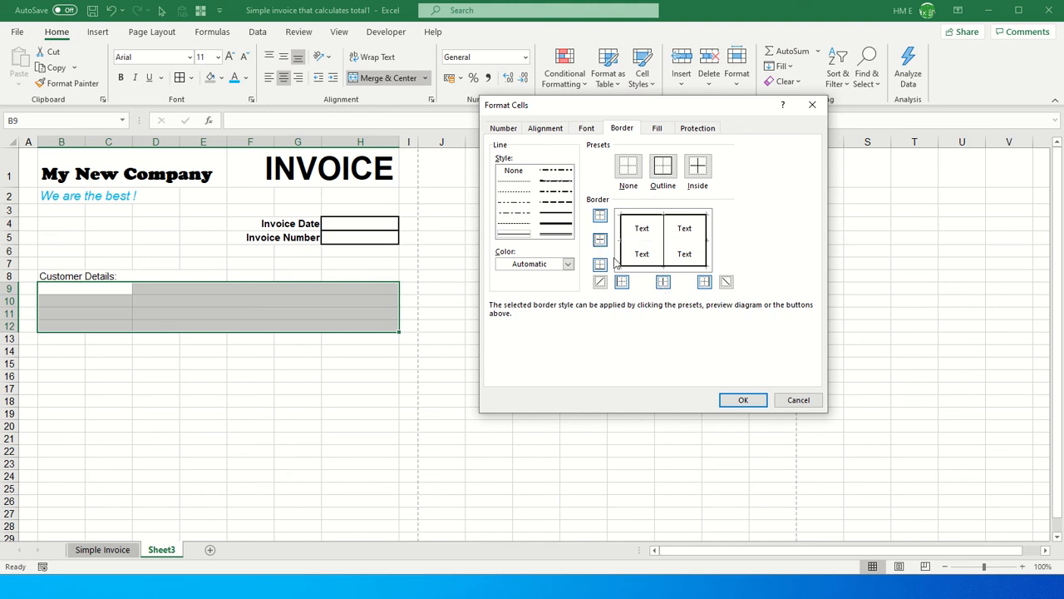
{"action": "left_click", "coordinate": [664, 283]}
{"action": "left_click", "coordinate": [695, 168]}
{"action": "left_click", "coordinate": [745, 401]}
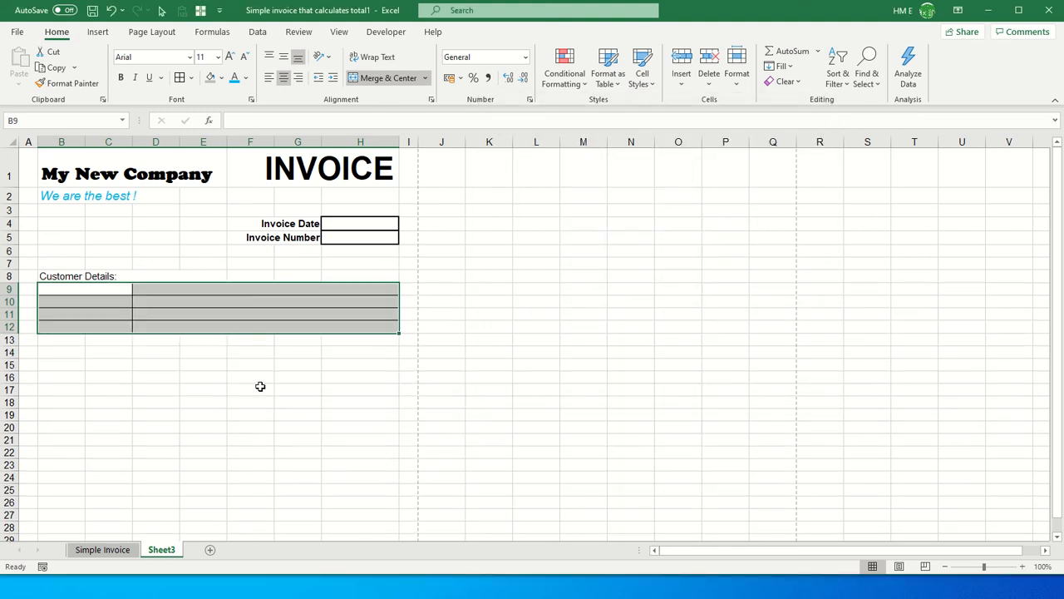
{"action": "left_click", "coordinate": [246, 387]}
Apply a thicker solid outline border around the merged Customer Details cell B8
{"action": "left_click", "coordinate": [77, 276]}
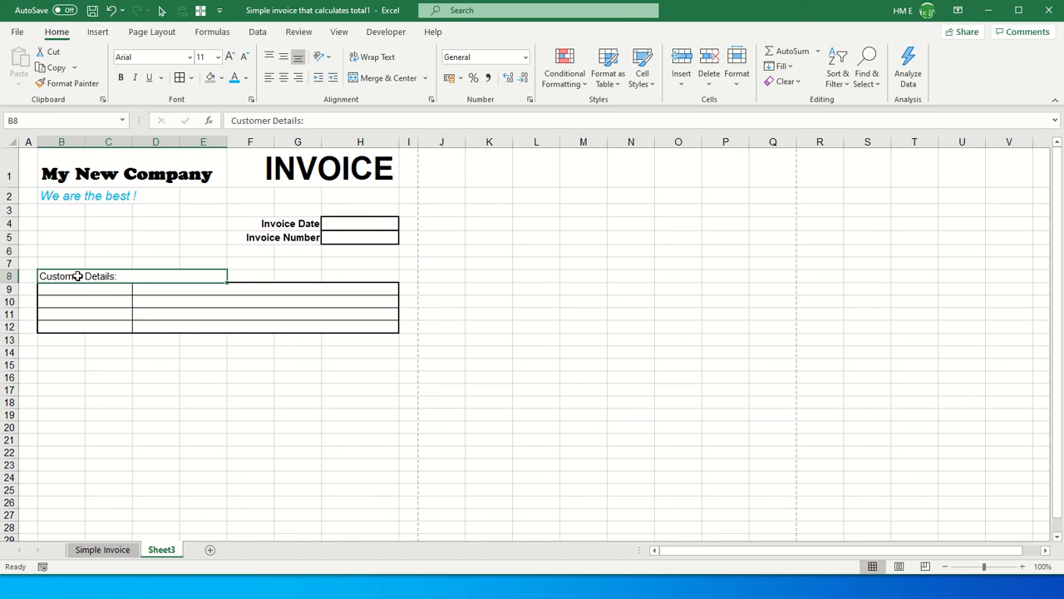
{"action": "left_click", "coordinate": [252, 99]}
{"action": "left_click", "coordinate": [622, 128]}
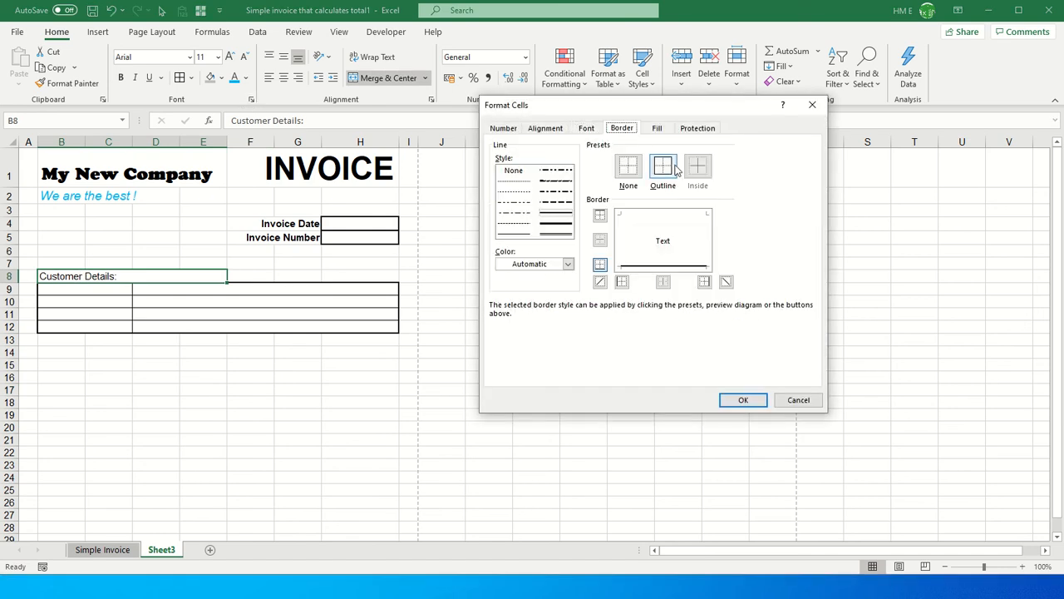
{"action": "left_click", "coordinate": [552, 211]}
{"action": "left_click", "coordinate": [662, 168]}
{"action": "left_click", "coordinate": [743, 400]}
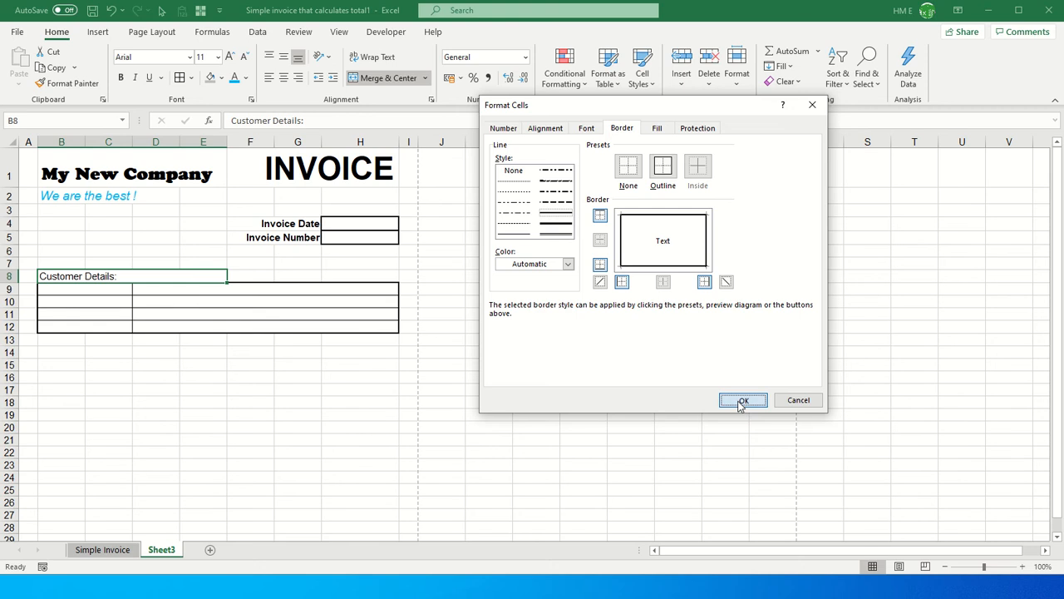
{"action": "left_click", "coordinate": [259, 379]}
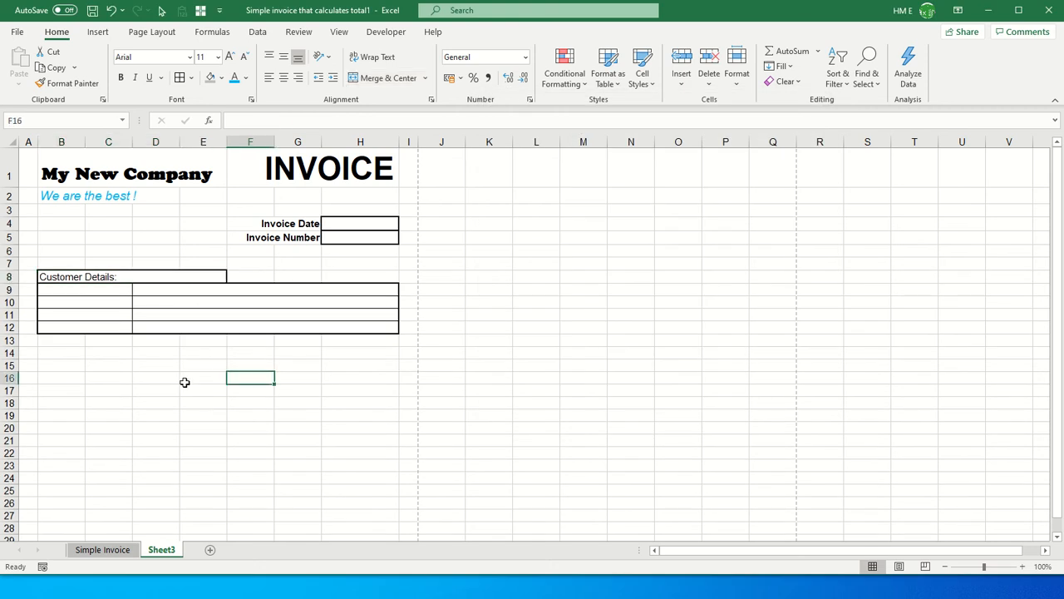
Set the height of rows 8 through 28 to 20
{"action": "left_click", "coordinate": [100, 288]}
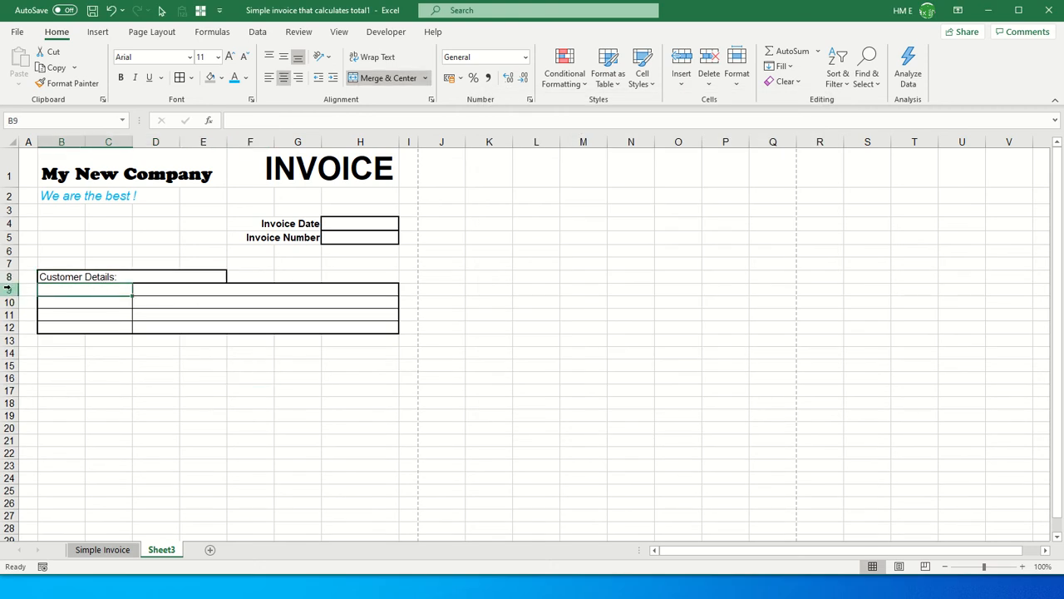
{"action": "scroll", "coordinate": [121, 414], "scroll_direction": "down", "scroll_amount": 9}
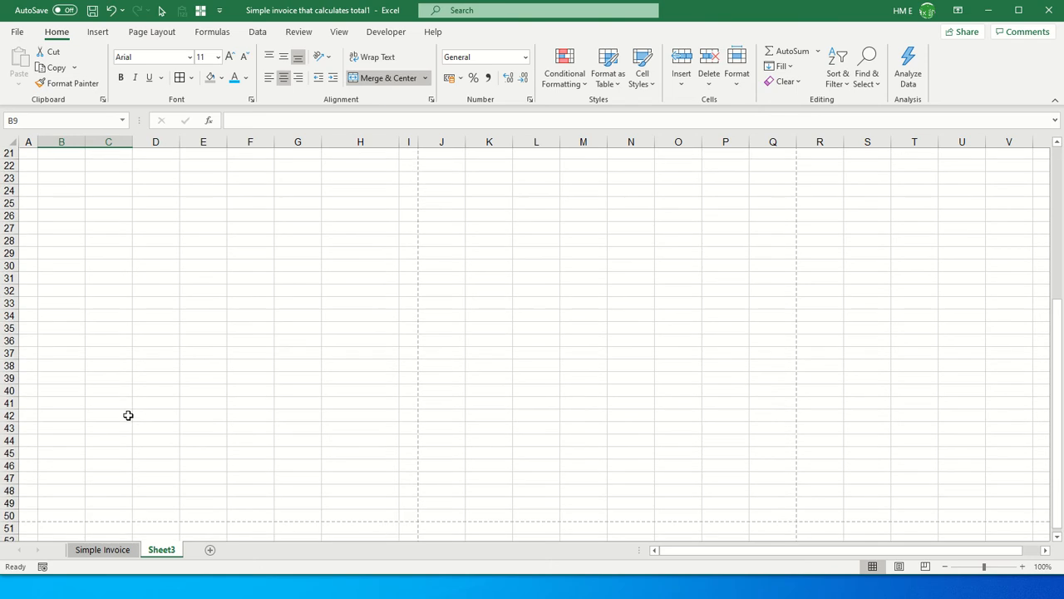
{"action": "scroll", "coordinate": [81, 425], "scroll_direction": "up", "scroll_amount": 9}
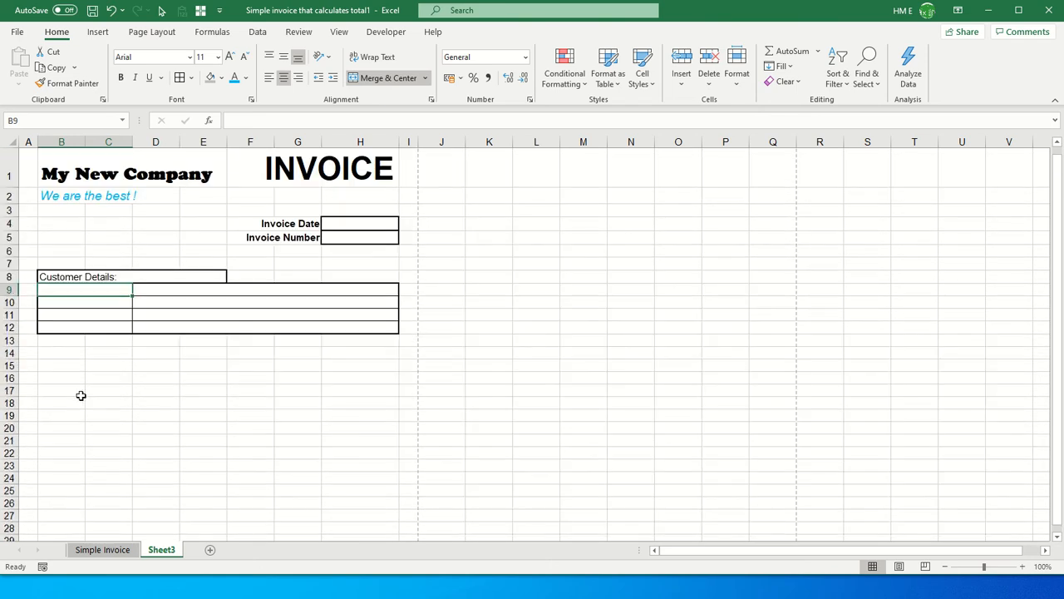
{"action": "left_click_drag", "start_coordinate": [8, 276], "coordinate": [10, 354]}
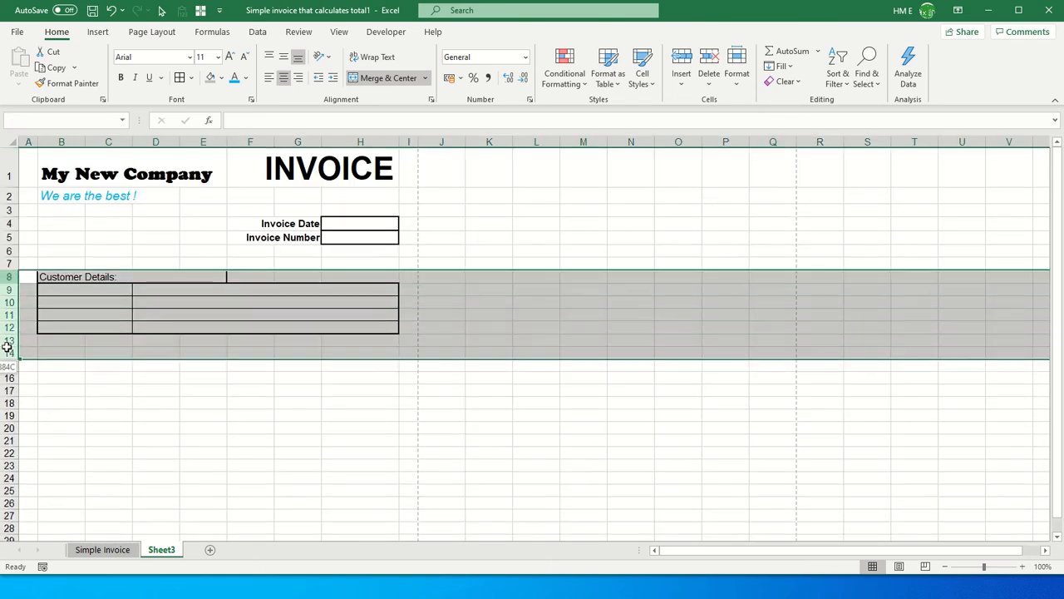
{"action": "left_click", "coordinate": [9, 277]}
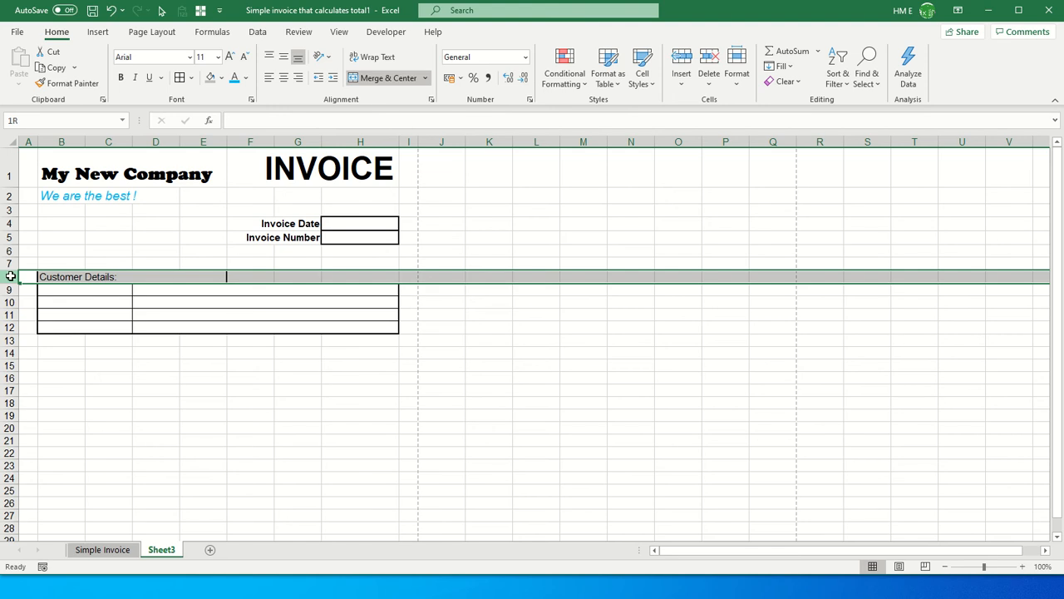
{"action": "left_click_drag", "start_coordinate": [10, 276], "coordinate": [15, 462]}
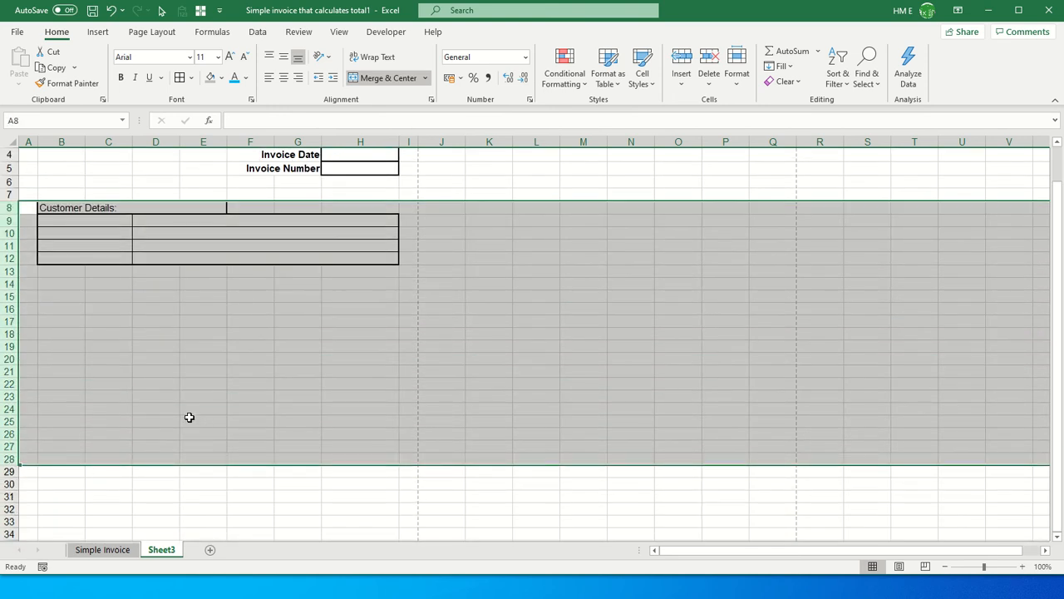
{"action": "right_click", "coordinate": [10, 286]}
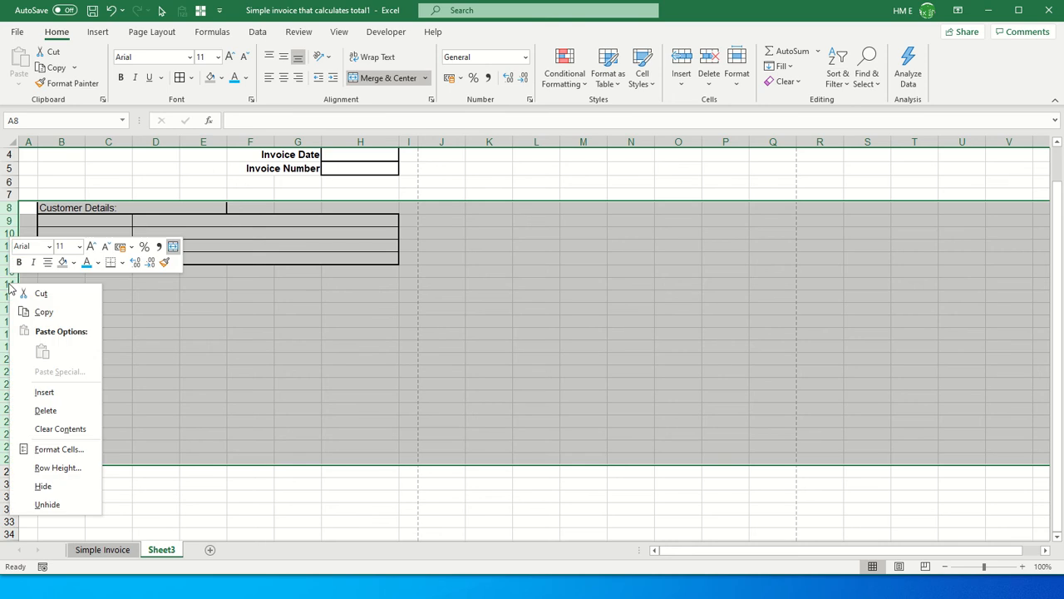
{"action": "left_click", "coordinate": [52, 468]}
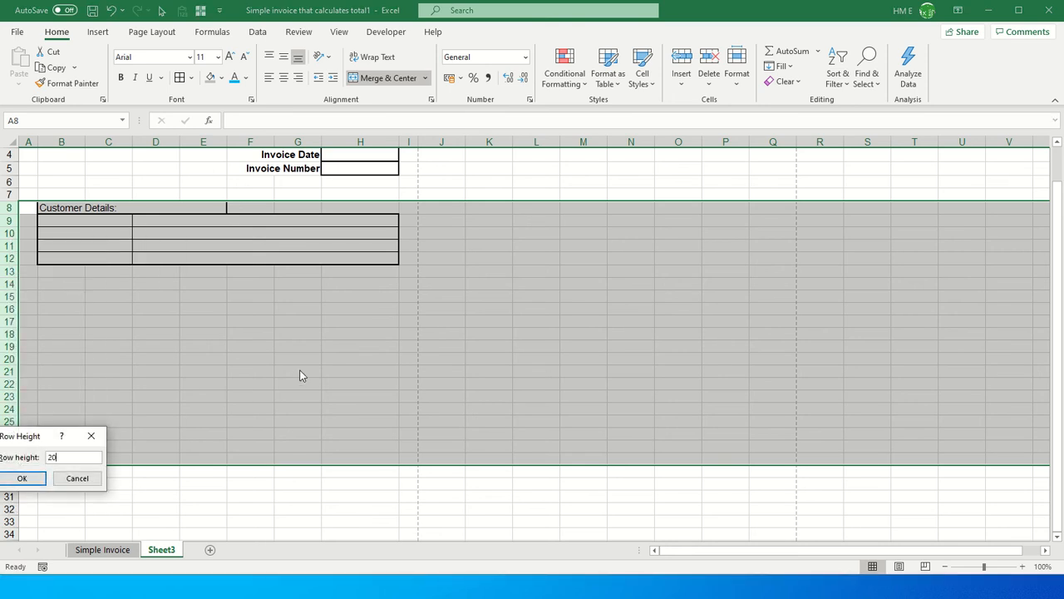
{"action": "key", "text": "Return"}
{"action": "left_click", "coordinate": [327, 353]}
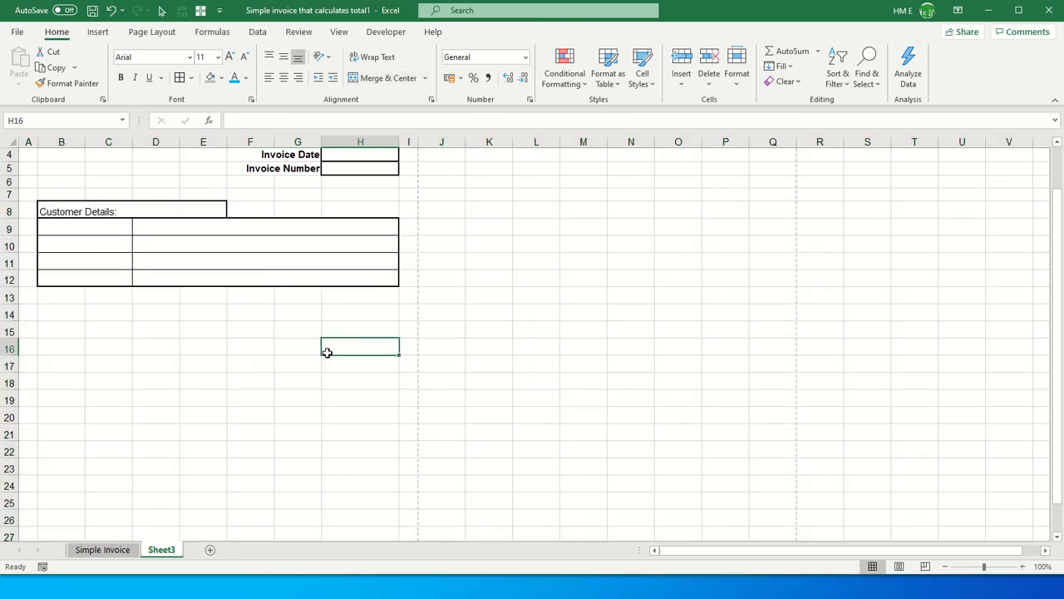
Enter the label "Customer Name:" in merged cell B9 under the Customer Details heading
{"action": "left_click", "coordinate": [51, 226]}
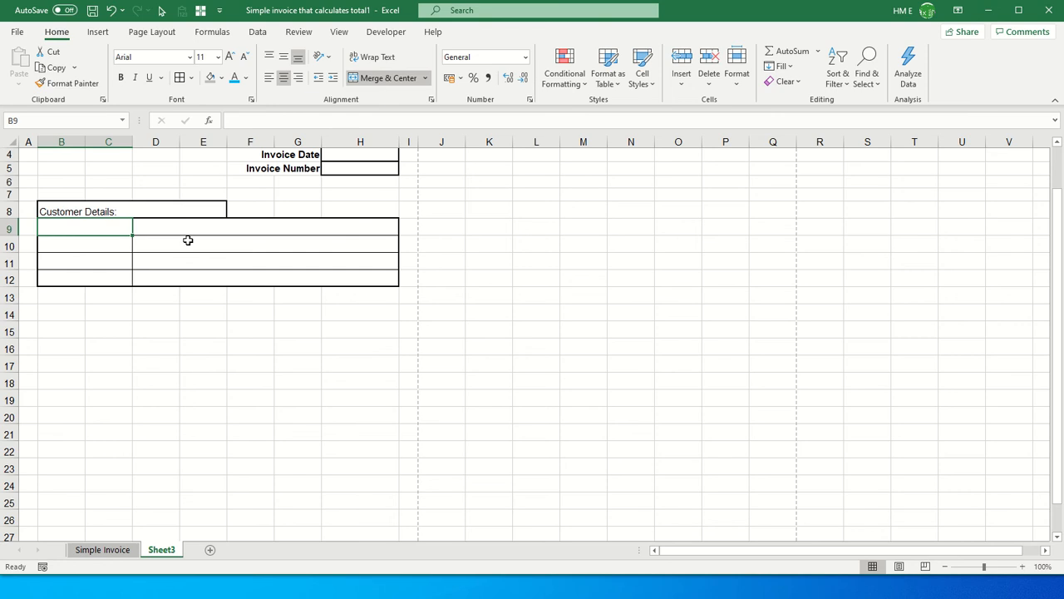
{"action": "type", "text": "Custinme"}
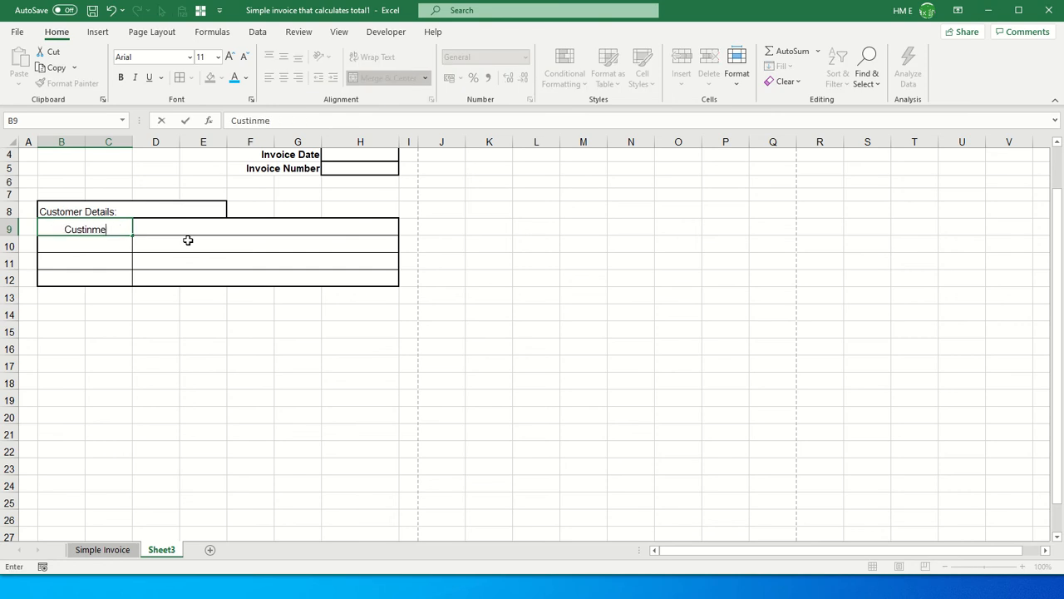
{"action": "key", "text": "BackSpace"}
{"action": "key", "text": "BackSpace"}
{"action": "key", "text": "BackSpace"}
{"action": "type", "text": "om"}
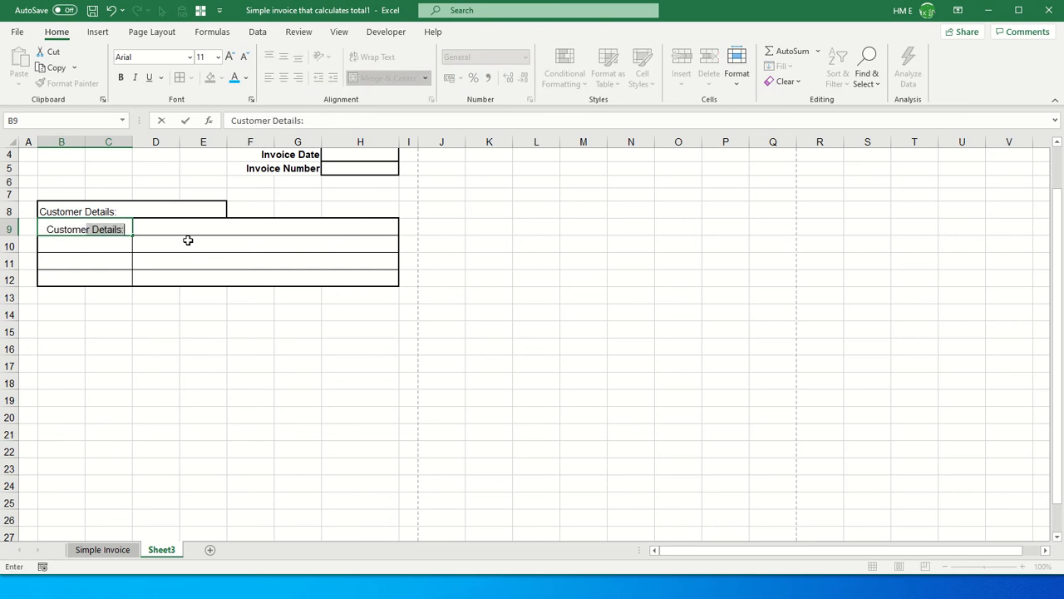
{"action": "type", "text": "er Name:"}
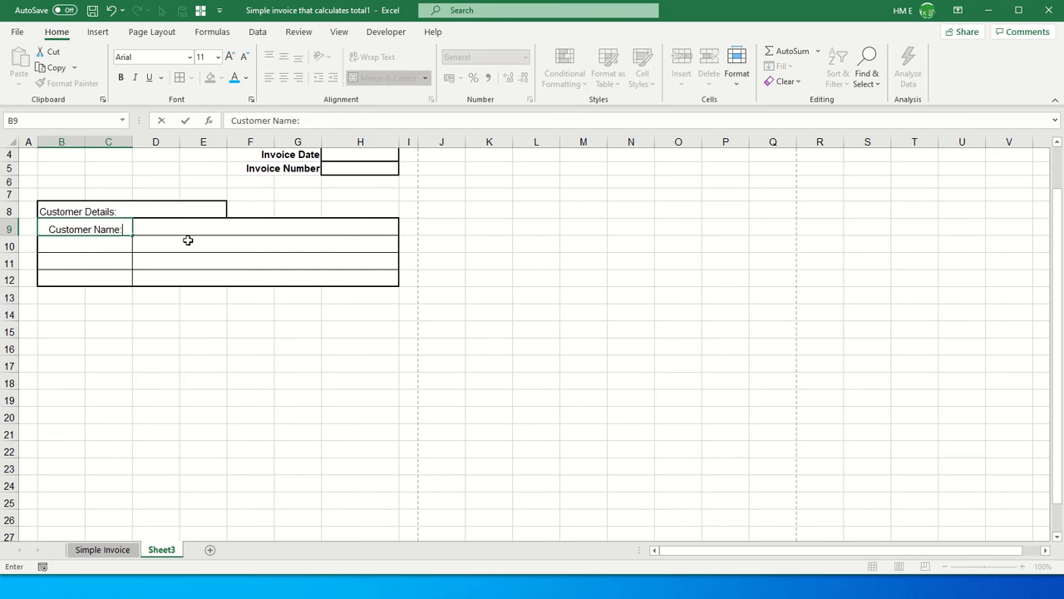
{"action": "key", "text": "Return"}
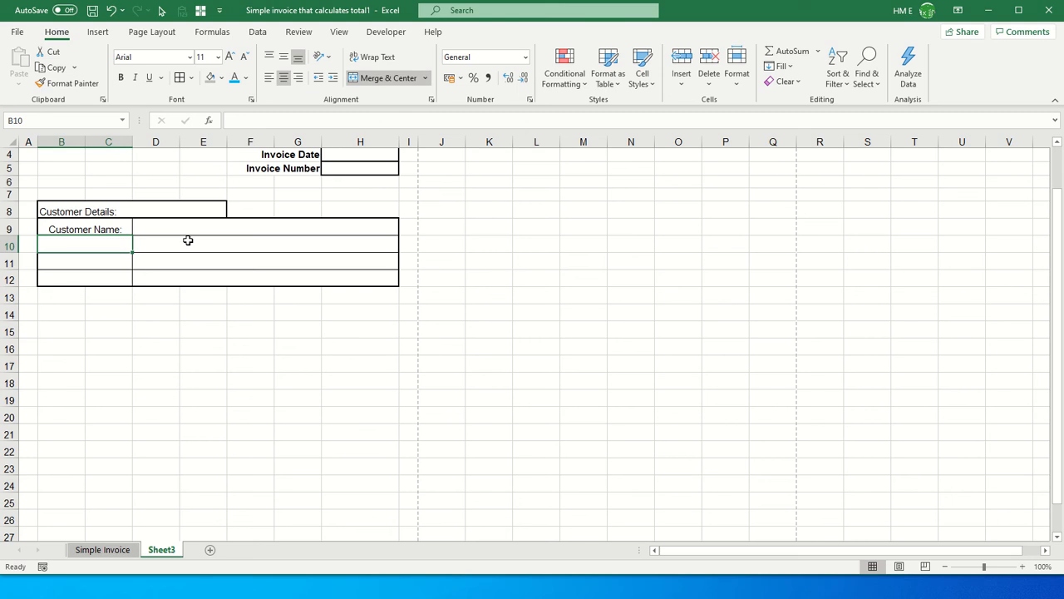
Enter the label "Customer Address:" in merged cell B10
{"action": "type", "text": "Customer"}
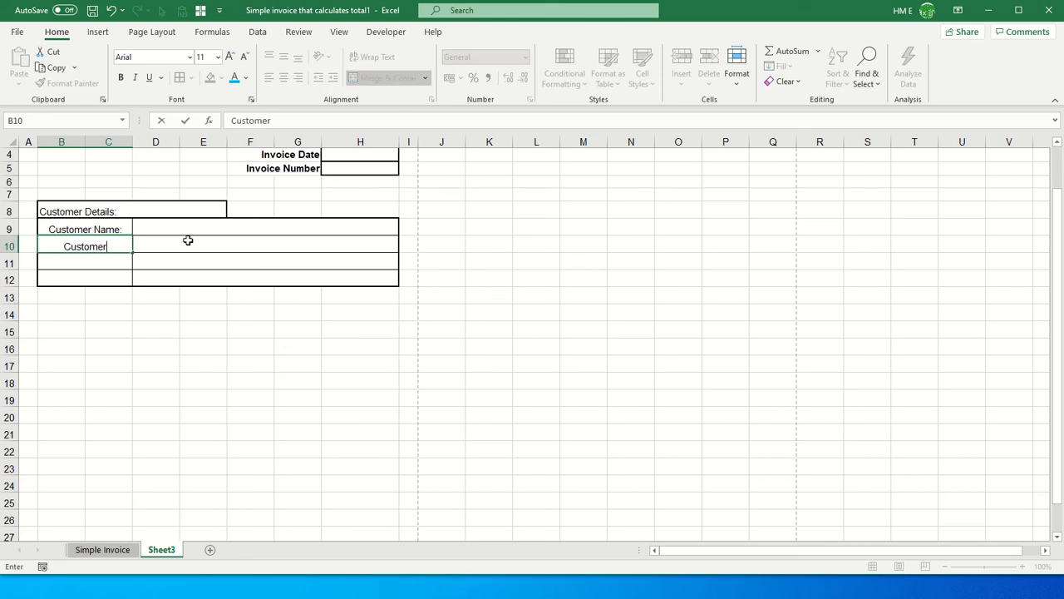
{"action": "type", "text": " Address"}
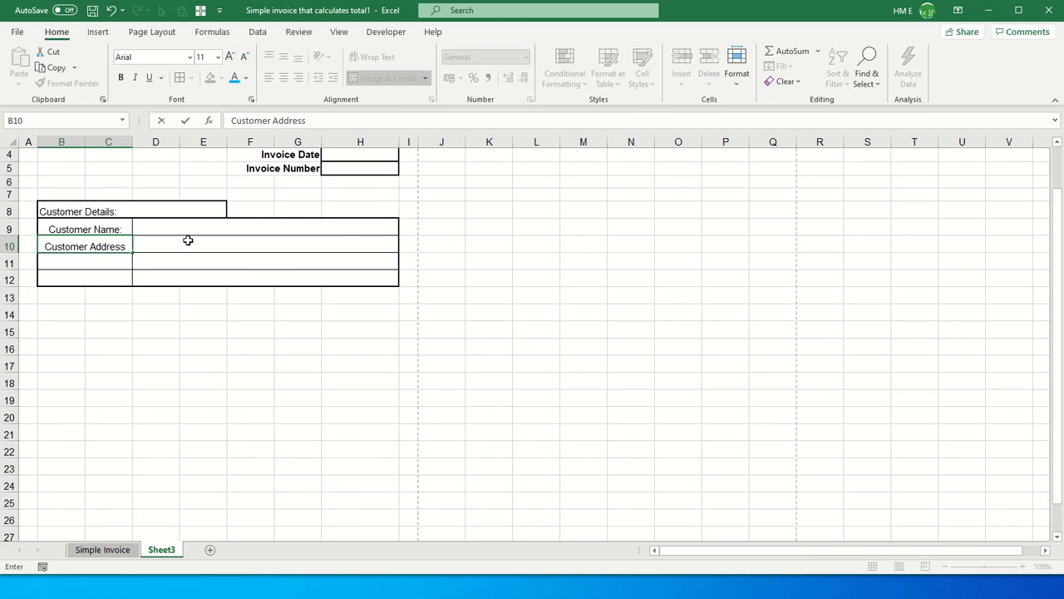
{"action": "type", "text": ":"}
{"action": "key", "text": "Return"}
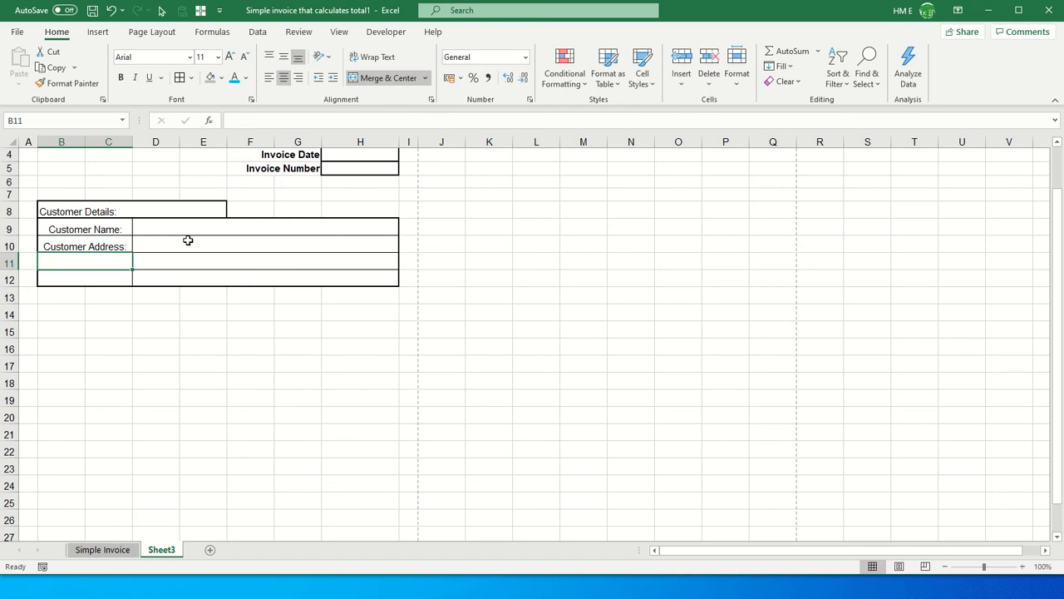
Enter the labels "Email:" in B11 and "Phone:" in B12 of the customer details block
{"action": "type", "text": "Emi"}
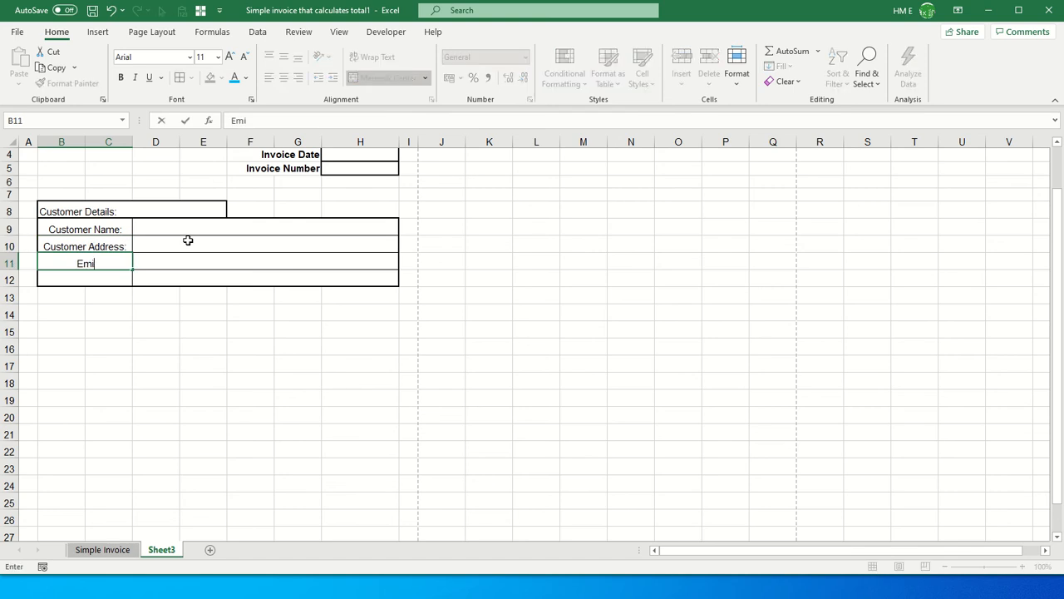
{"action": "type", "text": "al"}
{"action": "key", "text": "BackSpace"}
{"action": "key", "text": "BackSpace"}
{"action": "key", "text": "BackSpace"}
{"action": "type", "text": "ail:"}
{"action": "key", "text": "Return"}
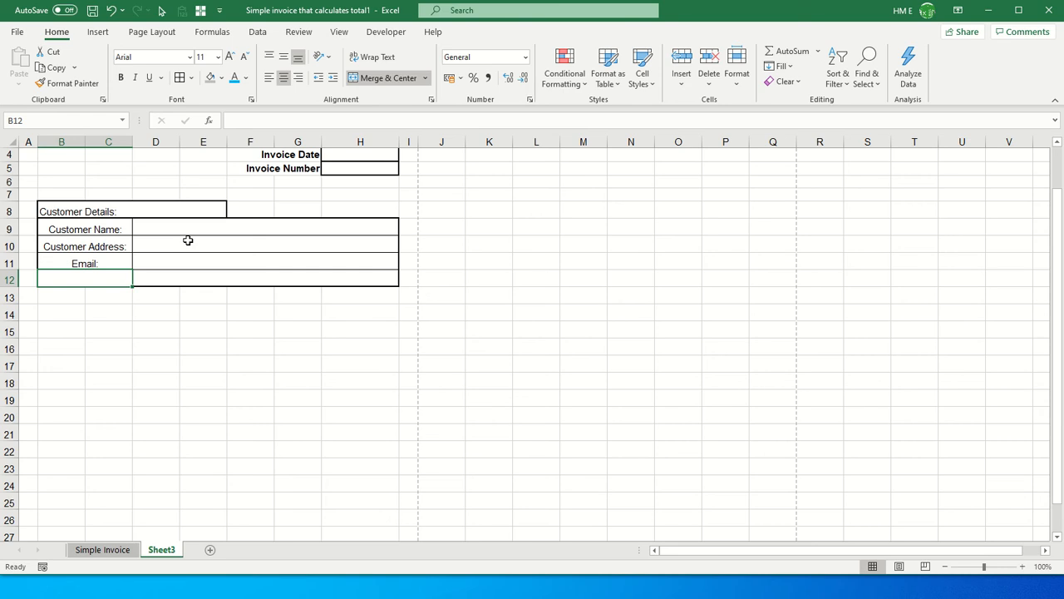
{"action": "type", "text": "Phone:"}
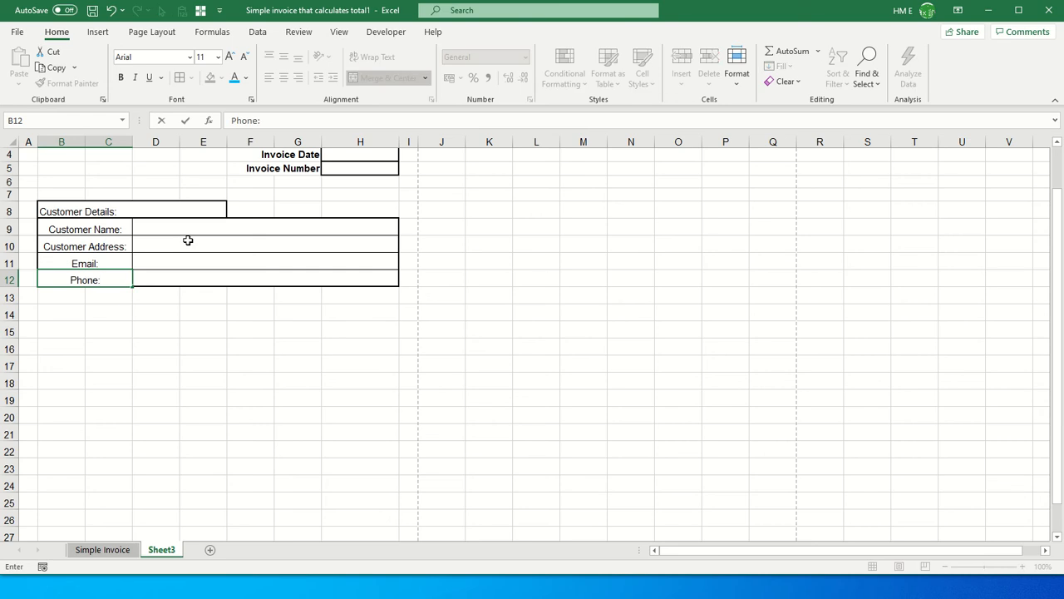
{"action": "key", "text": "Return"}
Right-align the four customer labels in B9:B12
{"action": "key", "text": "Up"}
{"action": "key", "text": "Up"}
{"action": "key", "text": "Up"}
{"action": "key", "text": "Up"}
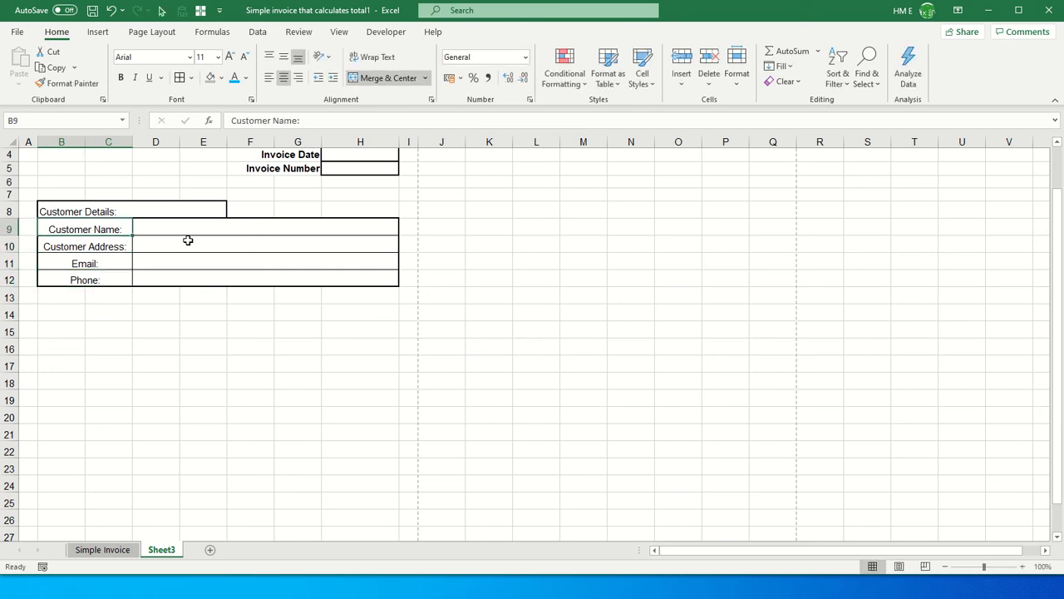
{"action": "key", "text": "shift+Down"}
{"action": "key", "text": "shift+Down"}
{"action": "left_click_drag", "start_coordinate": [126, 226], "coordinate": [125, 274]}
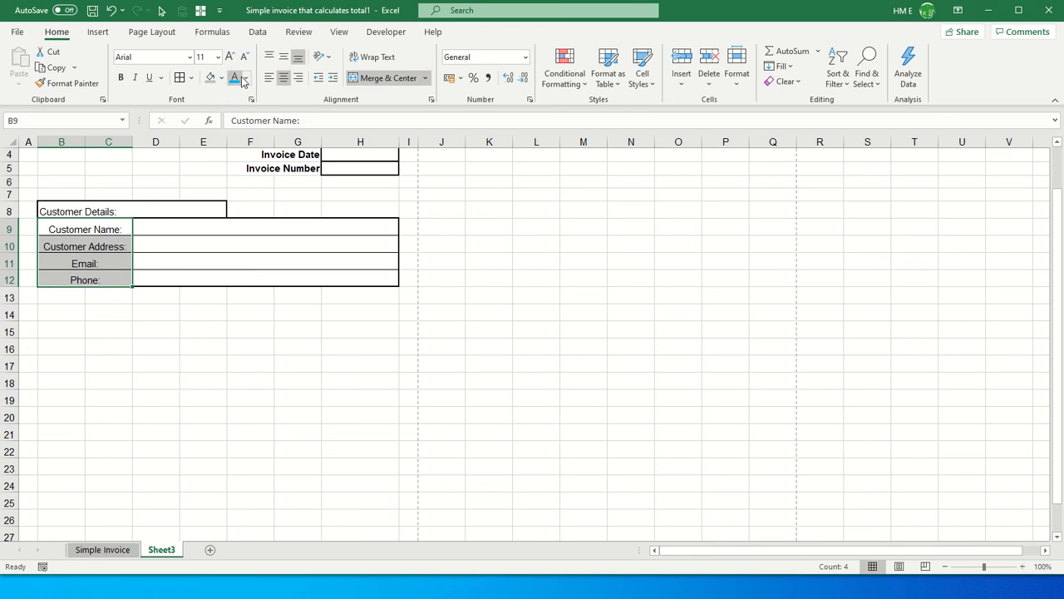
{"action": "left_click", "coordinate": [299, 77]}
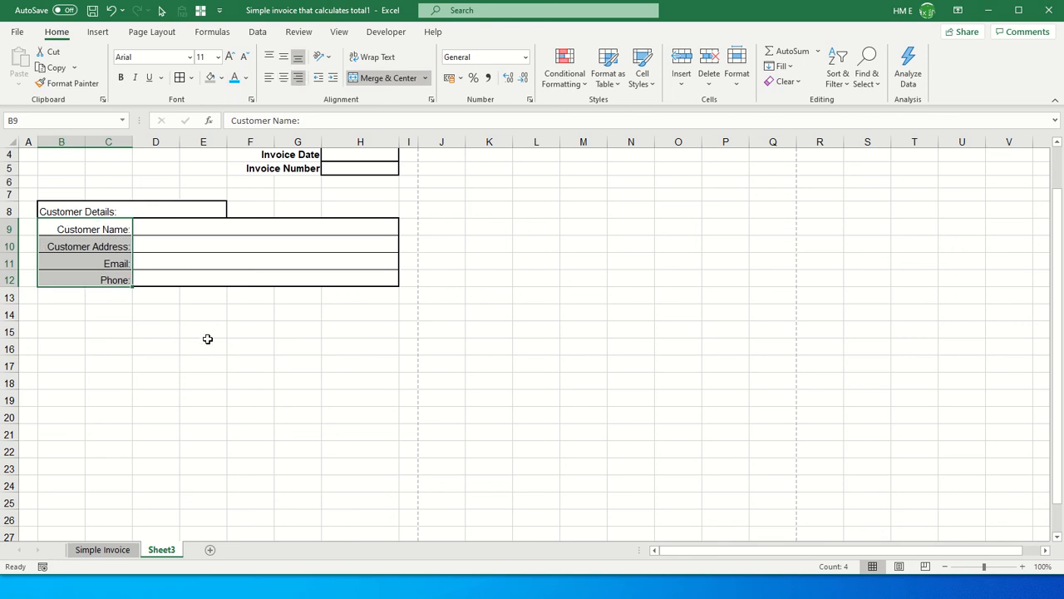
{"action": "left_click", "coordinate": [168, 226]}
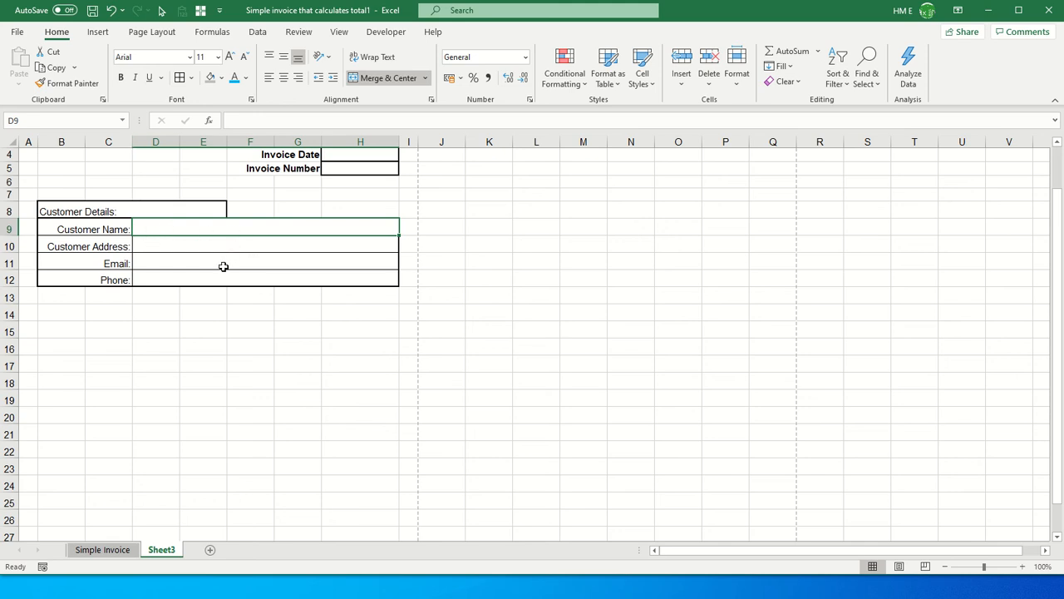
Merge and center cells B14 to G14 below the customer details block
{"action": "scroll", "coordinate": [274, 231], "scroll_direction": "up", "scroll_amount": 1}
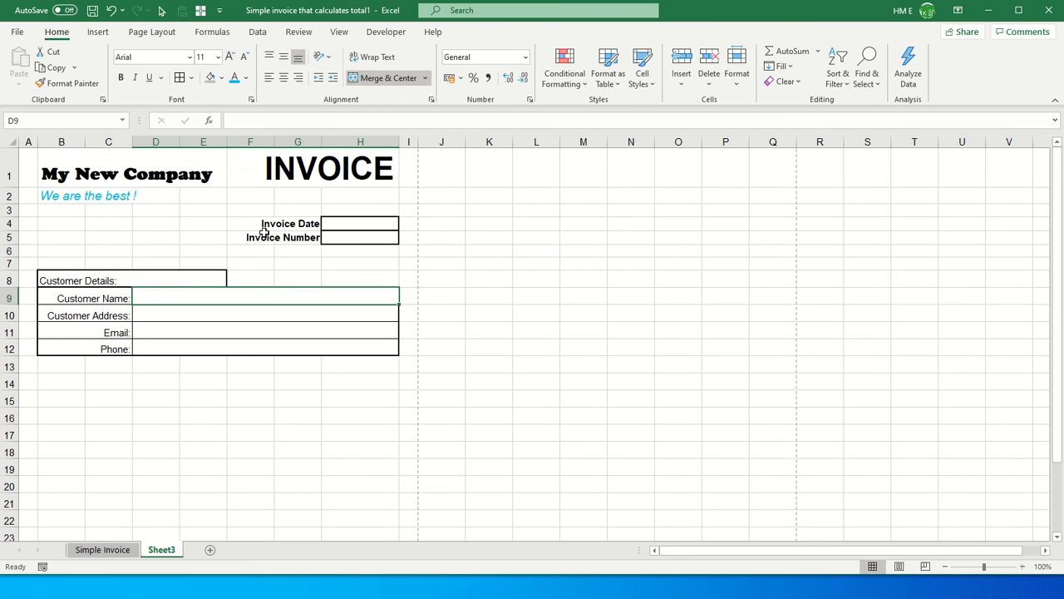
{"action": "scroll", "coordinate": [263, 233], "scroll_direction": "down", "scroll_amount": 3}
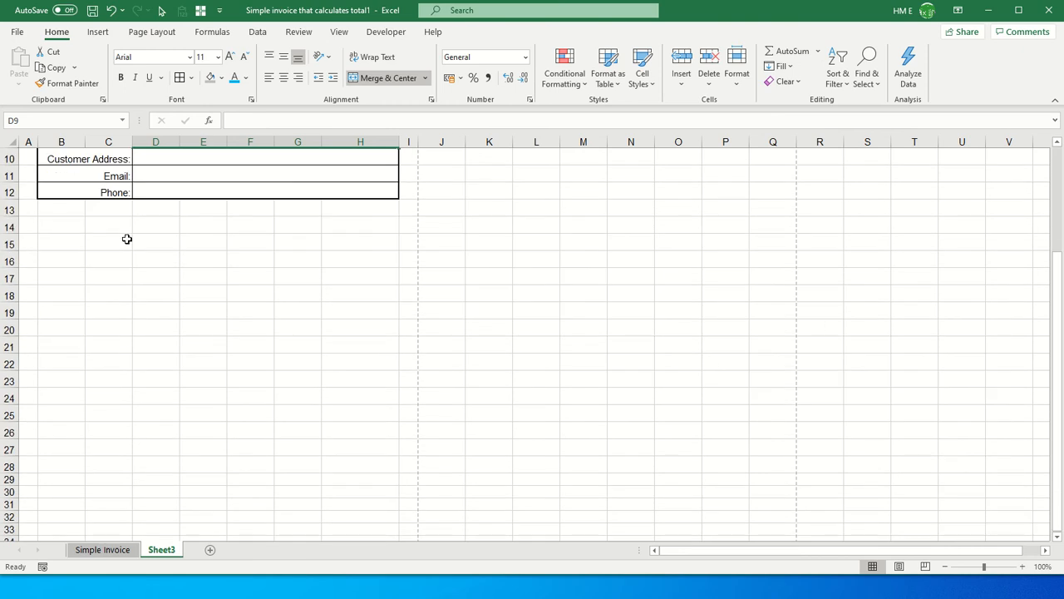
{"action": "left_click", "coordinate": [66, 228]}
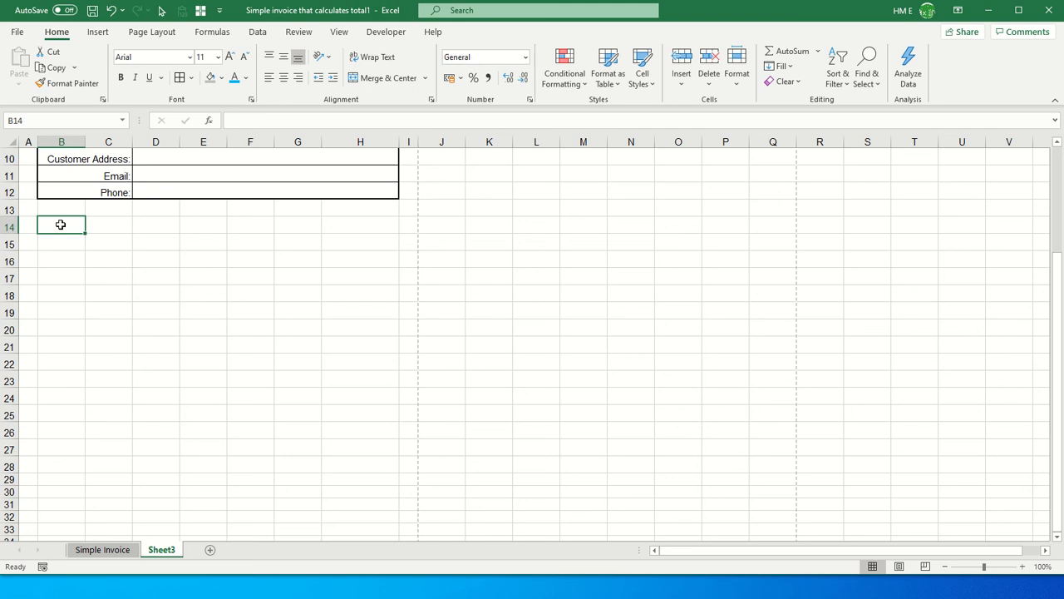
{"action": "left_click_drag", "start_coordinate": [61, 223], "coordinate": [284, 227]}
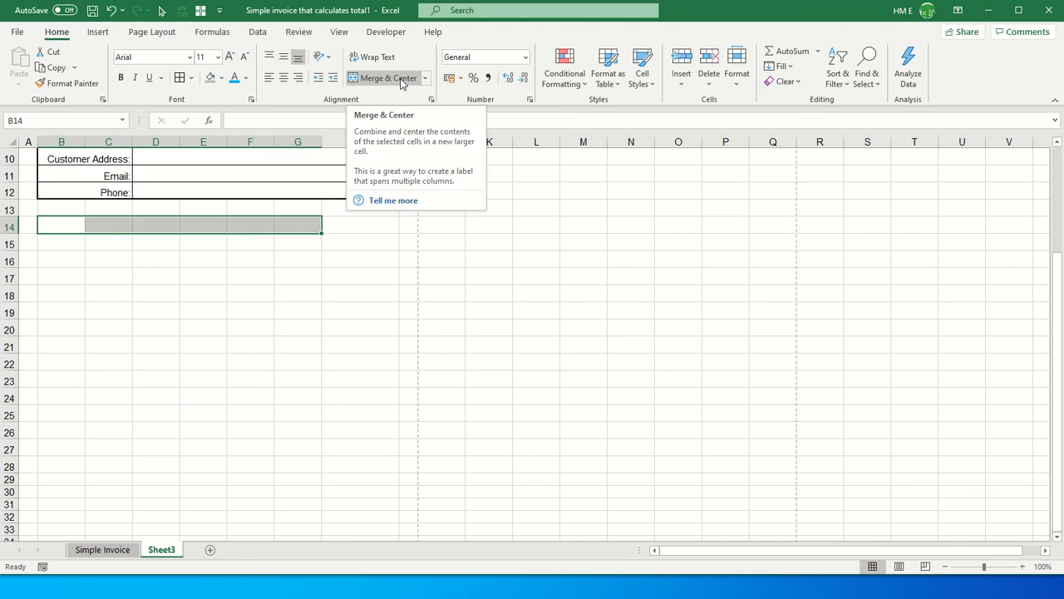
{"action": "left_click", "coordinate": [241, 278]}
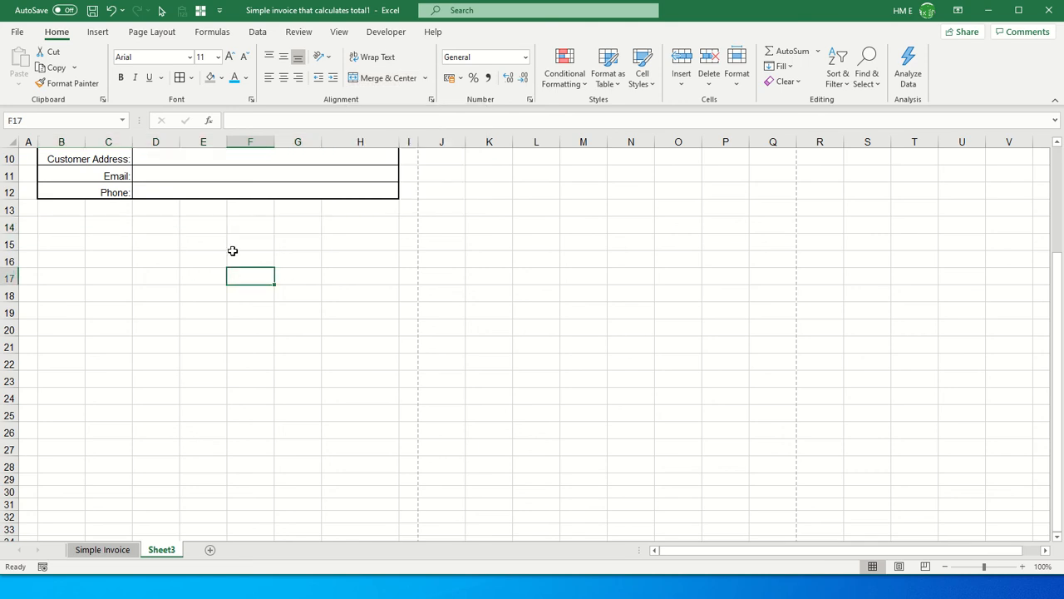
{"action": "left_click_drag", "start_coordinate": [76, 227], "coordinate": [252, 223]}
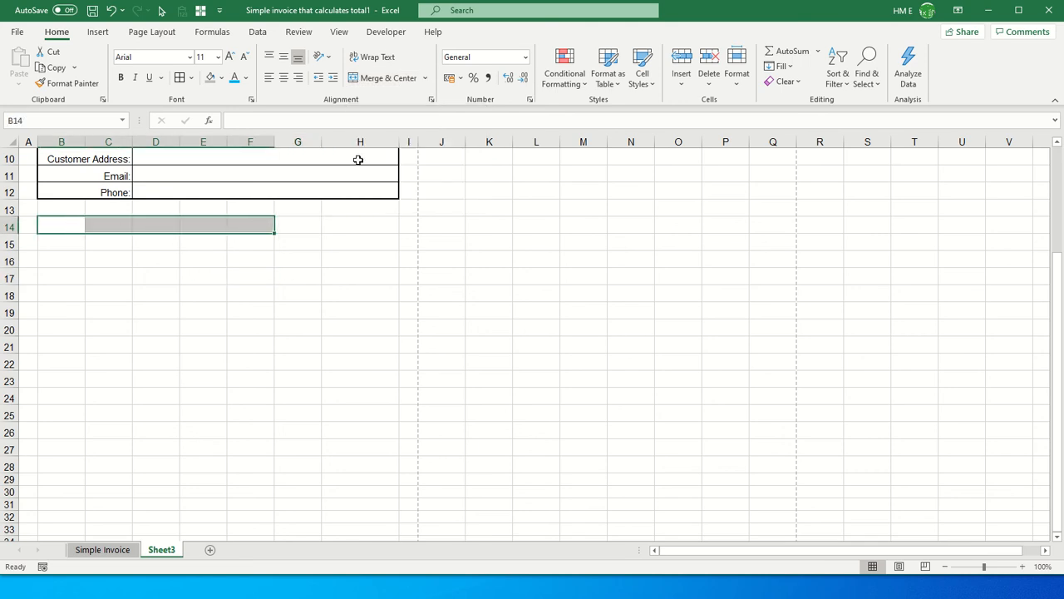
{"action": "left_click", "coordinate": [68, 223]}
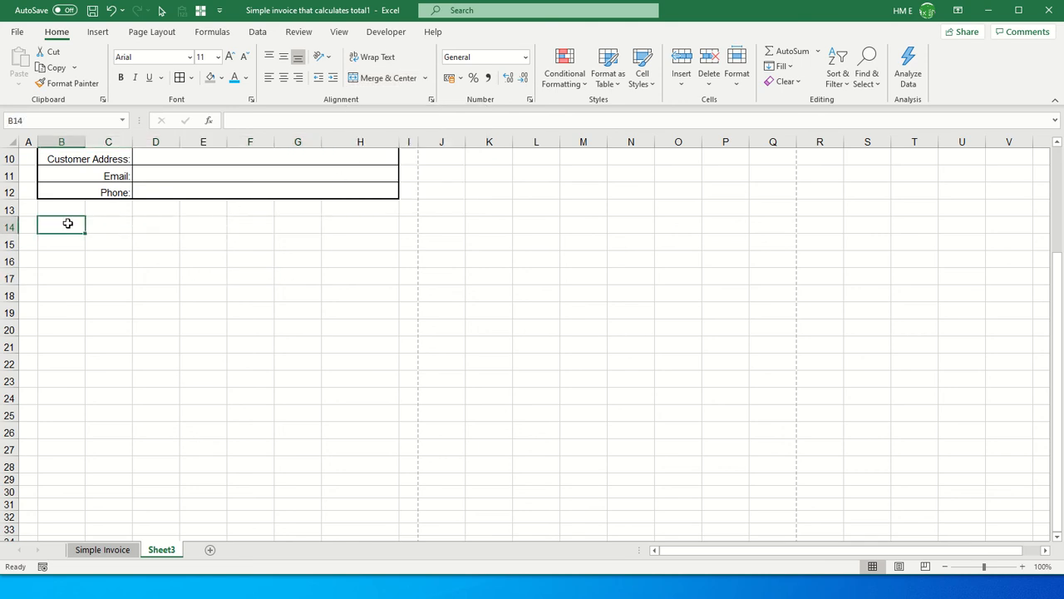
{"action": "left_click_drag", "start_coordinate": [68, 223], "coordinate": [294, 219]}
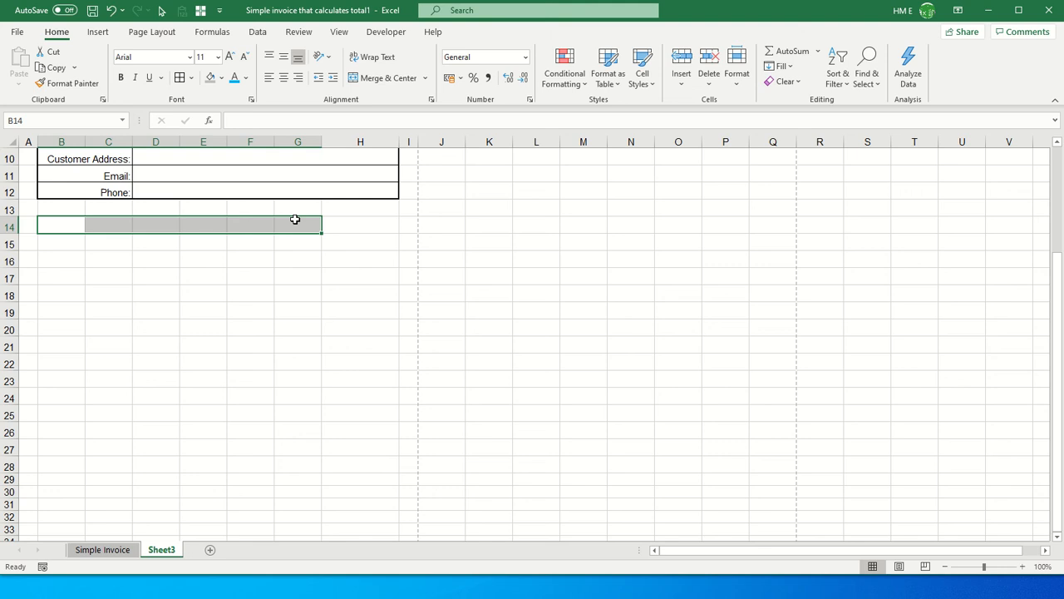
{"action": "left_click", "coordinate": [394, 78]}
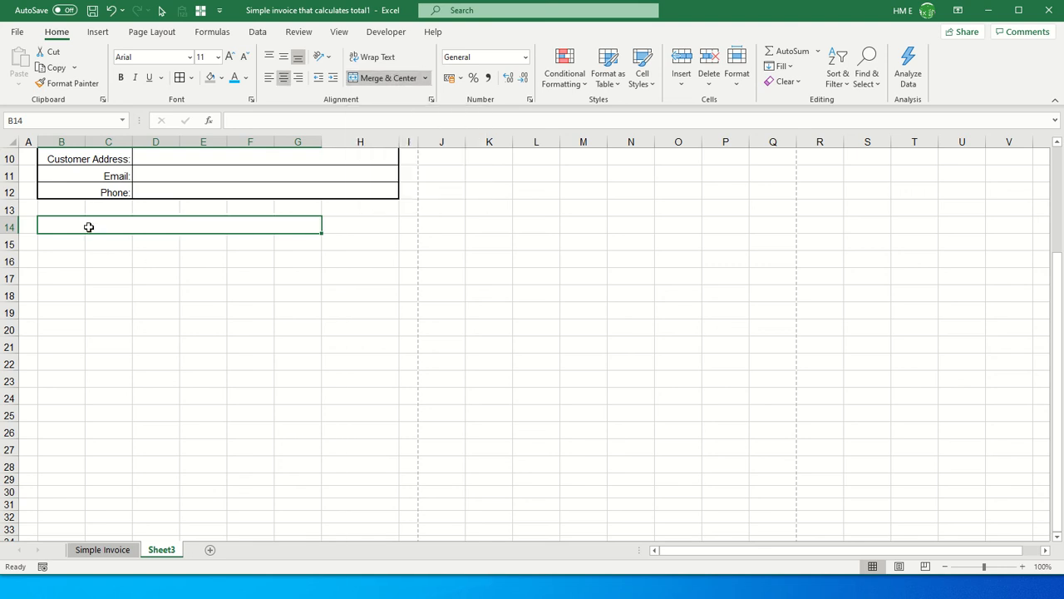
Choose a medium grey background fill for the items header row B14:H14
{"action": "left_click_drag", "start_coordinate": [314, 229], "coordinate": [331, 228]}
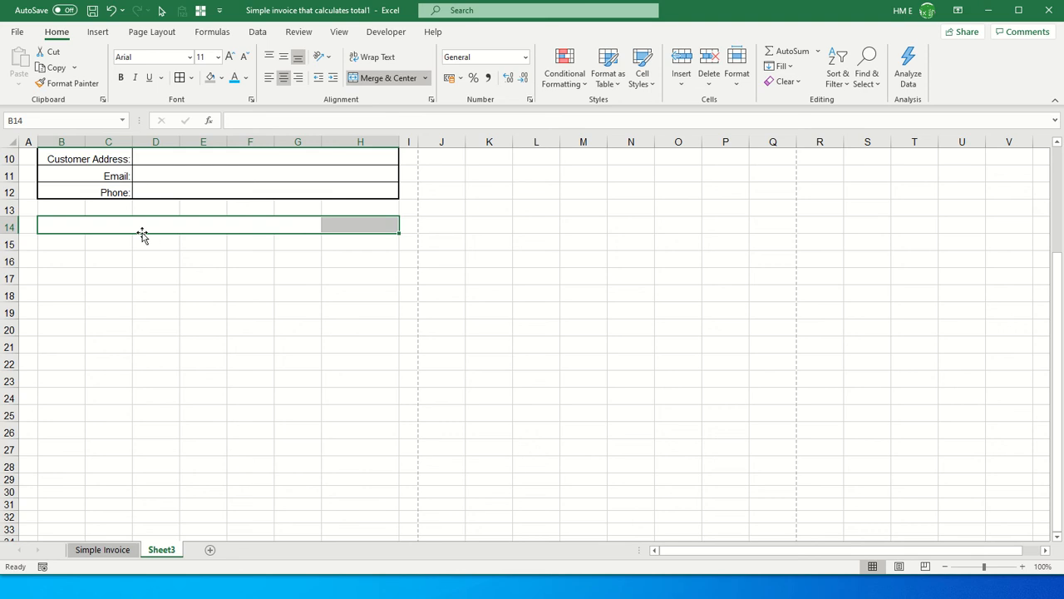
{"action": "mouse_move", "coordinate": [134, 245]}
{"action": "left_mouse_down"}
{"action": "mouse_move", "coordinate": [123, 241]}
{"action": "mouse_move", "coordinate": [364, 225]}
{"action": "left_mouse_up"}
{"action": "left_click", "coordinate": [80, 222]}
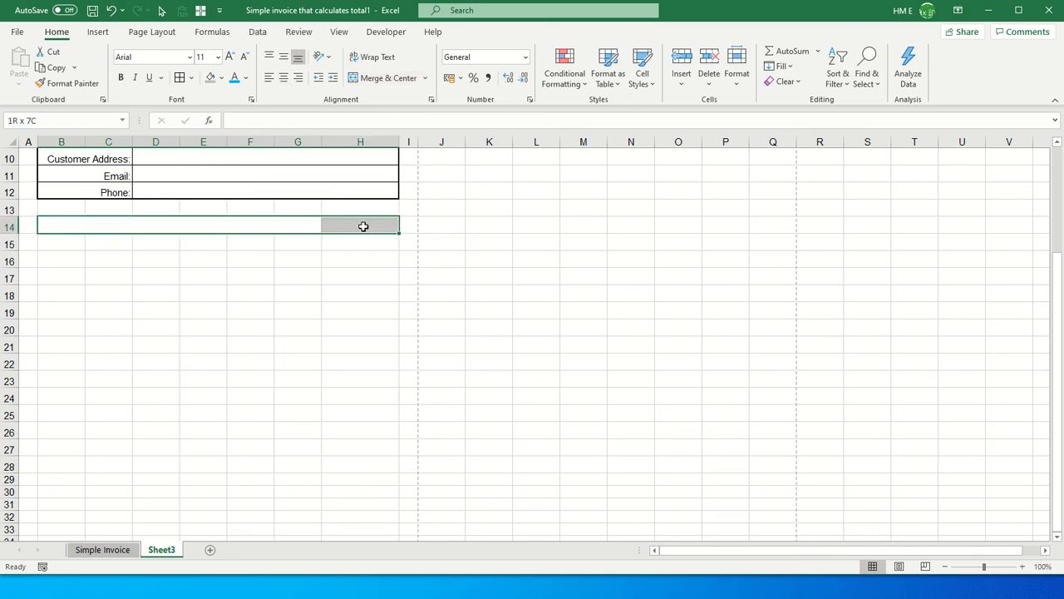
{"action": "left_click", "coordinate": [251, 99]}
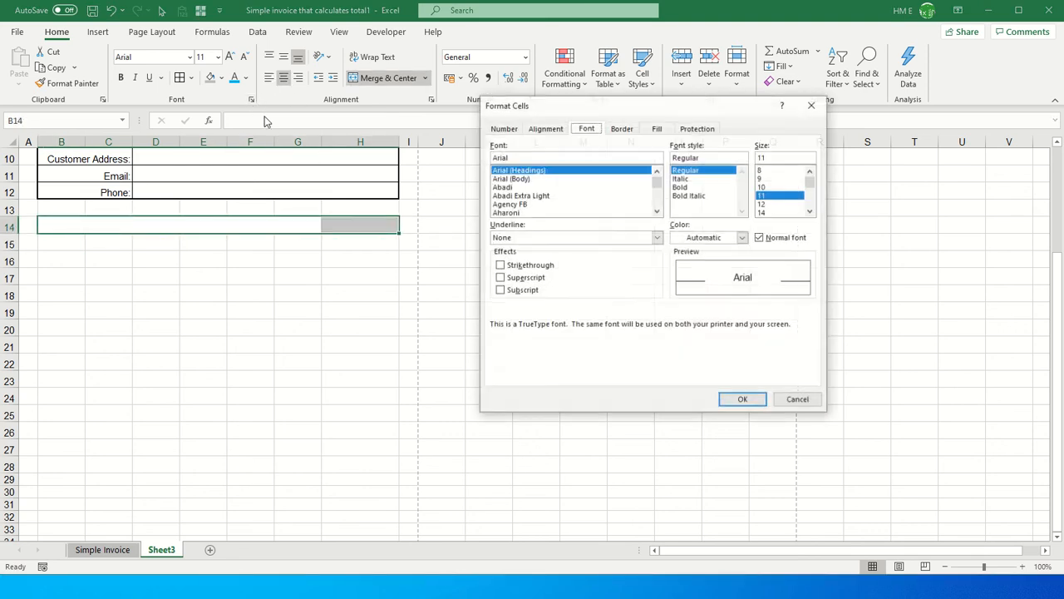
{"action": "left_click", "coordinate": [656, 128]}
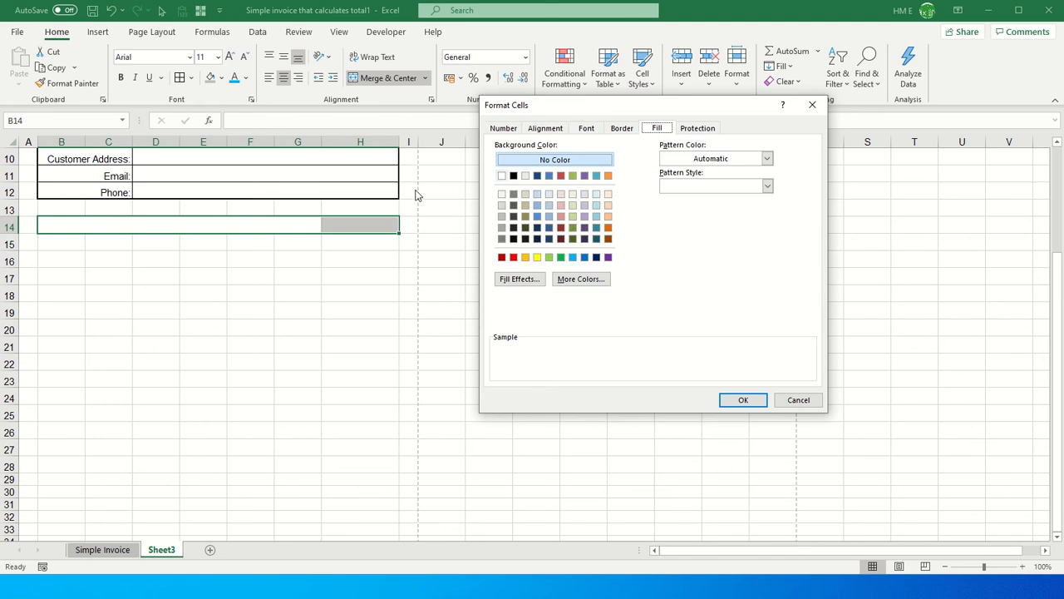
{"action": "left_click", "coordinate": [503, 228]}
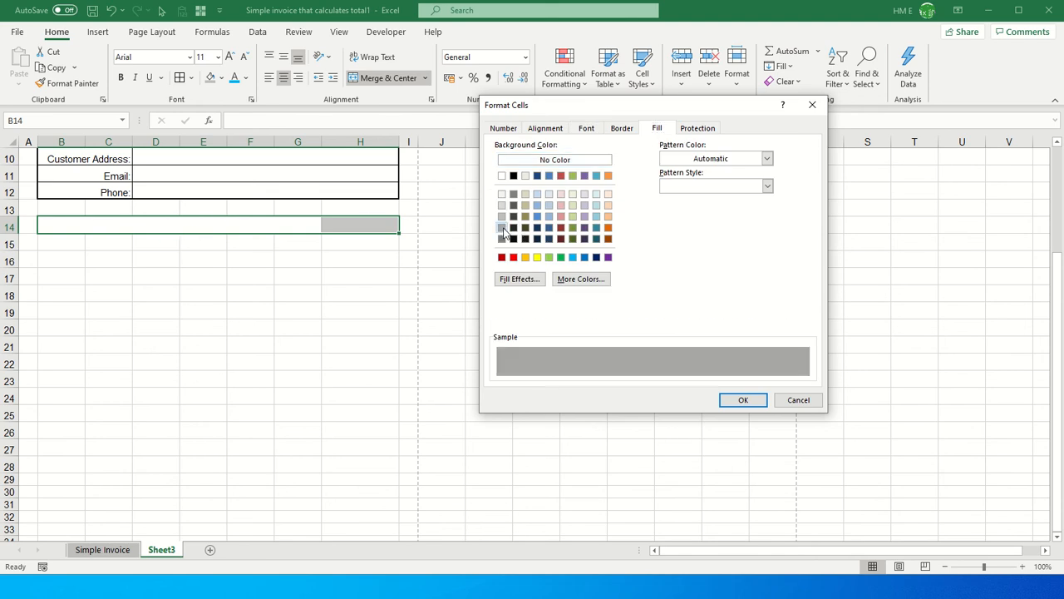
Add a heavy solid outline and a vertical divider between merged cell B14 and H14 in the items header row
{"action": "left_click", "coordinate": [621, 129]}
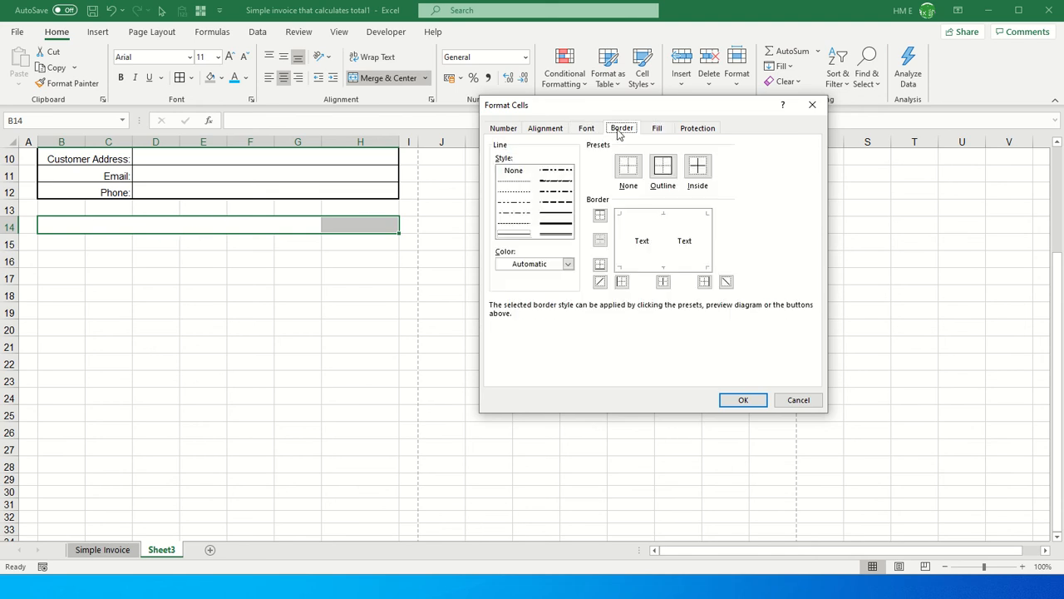
{"action": "left_click", "coordinate": [561, 222]}
{"action": "left_click", "coordinate": [663, 166]}
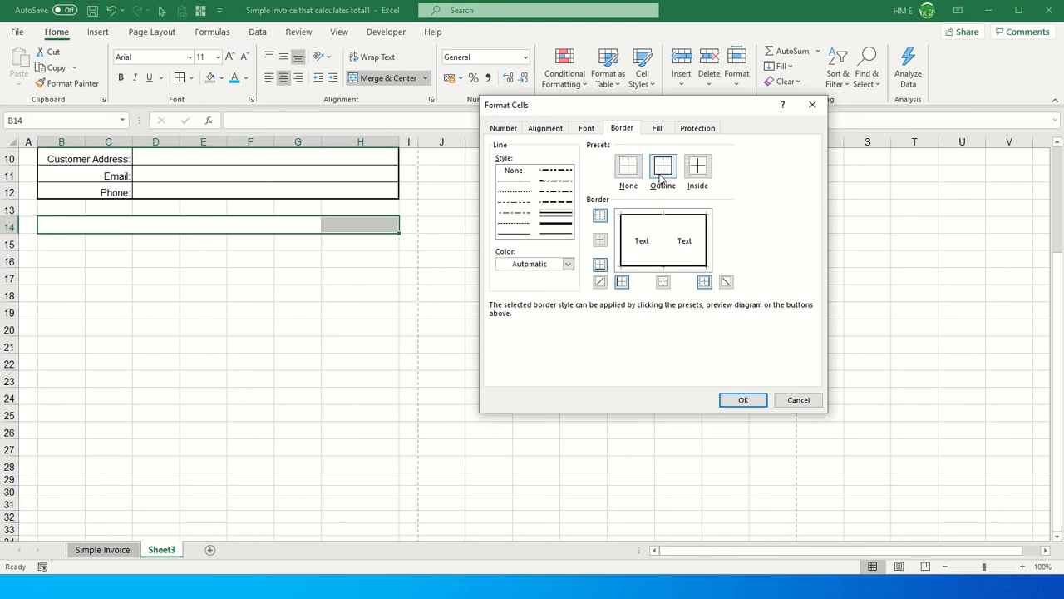
{"action": "left_click", "coordinate": [663, 282]}
{"action": "left_click", "coordinate": [743, 400]}
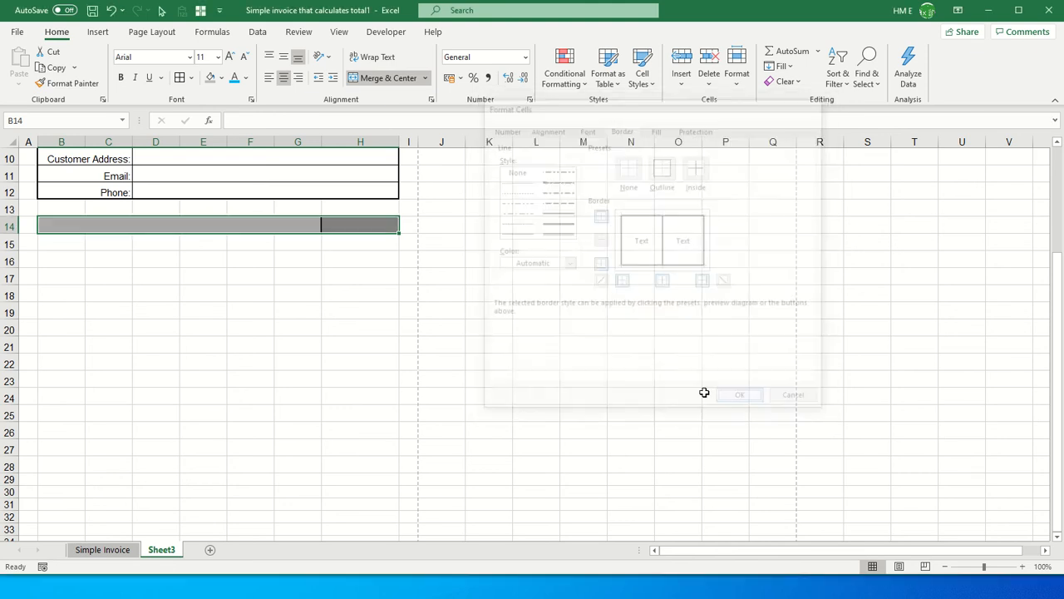
Enter the items header labels "Description of Work" in merged cell B14 and "Amount" in H14
{"action": "left_click", "coordinate": [172, 227]}
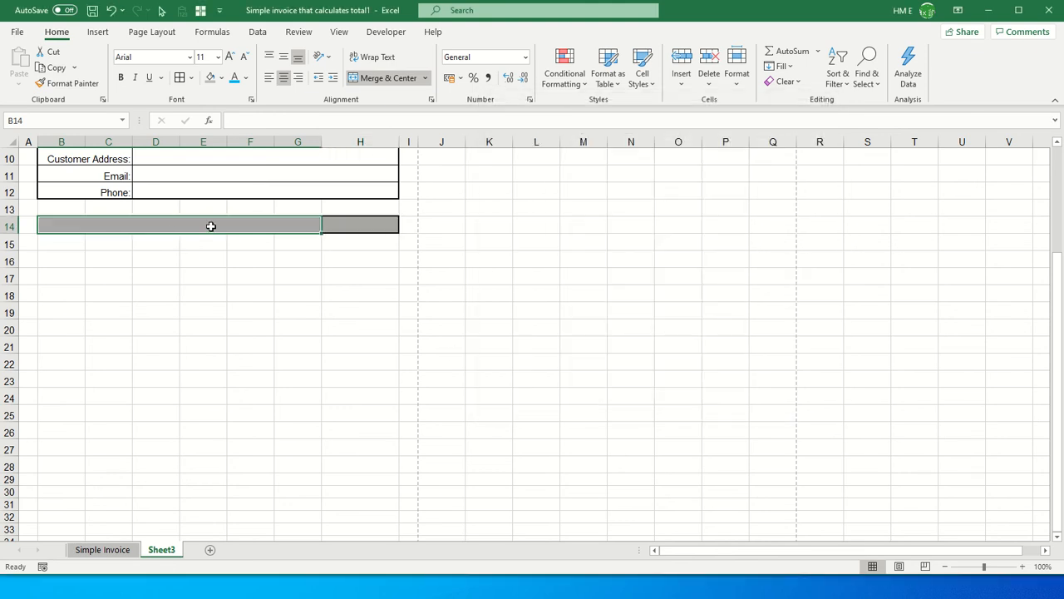
{"action": "type", "text": "Desc"}
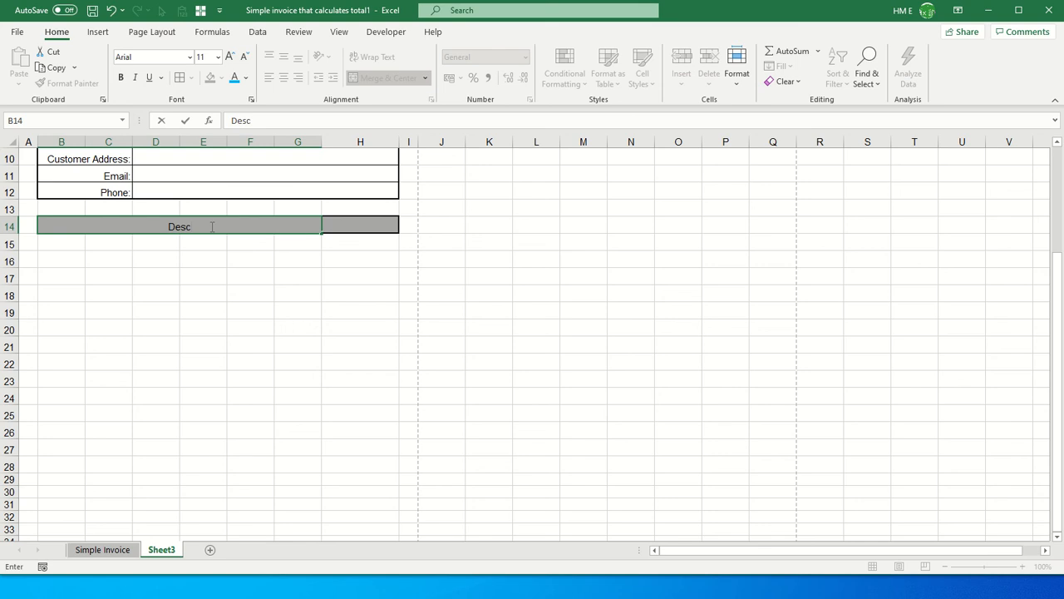
{"action": "type", "text": "ri"}
{"action": "type", "text": "p"}
{"action": "type", "text": "tion of Wo"}
{"action": "type", "text": "rk"}
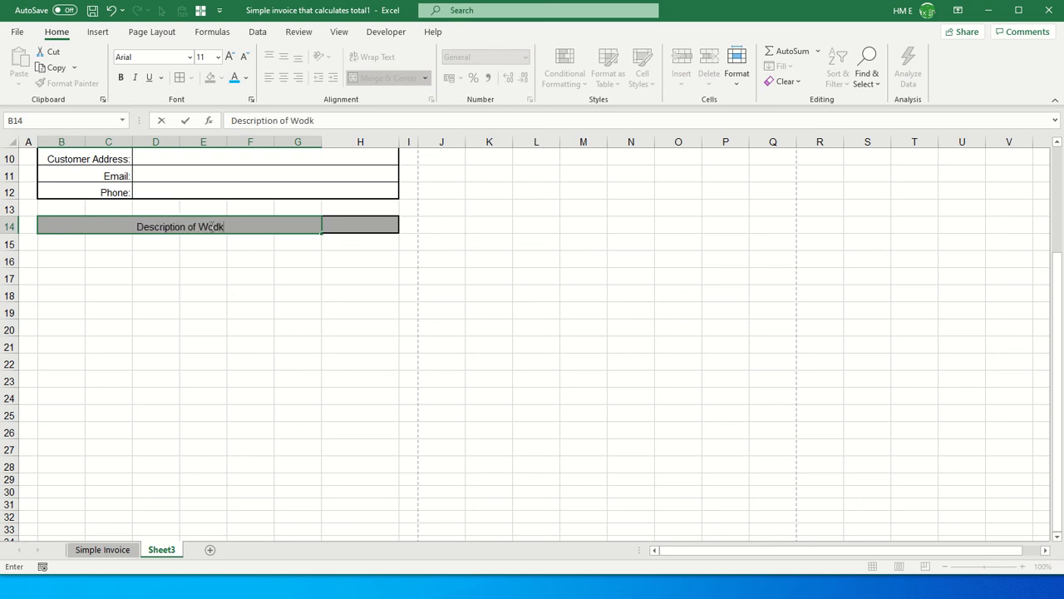
{"action": "key", "text": "Tab"}
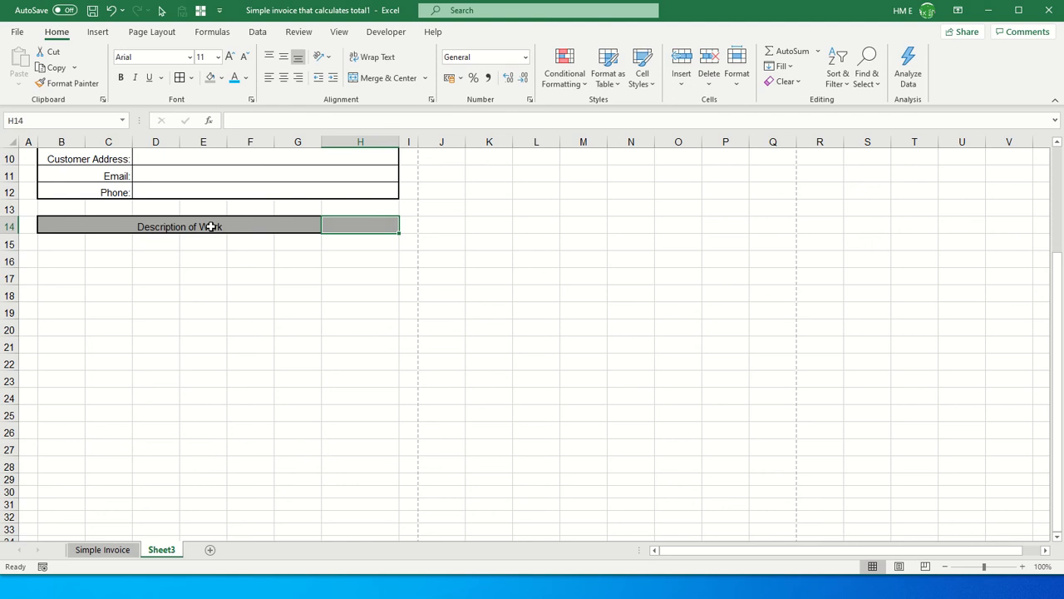
{"action": "type", "text": "Amount"}
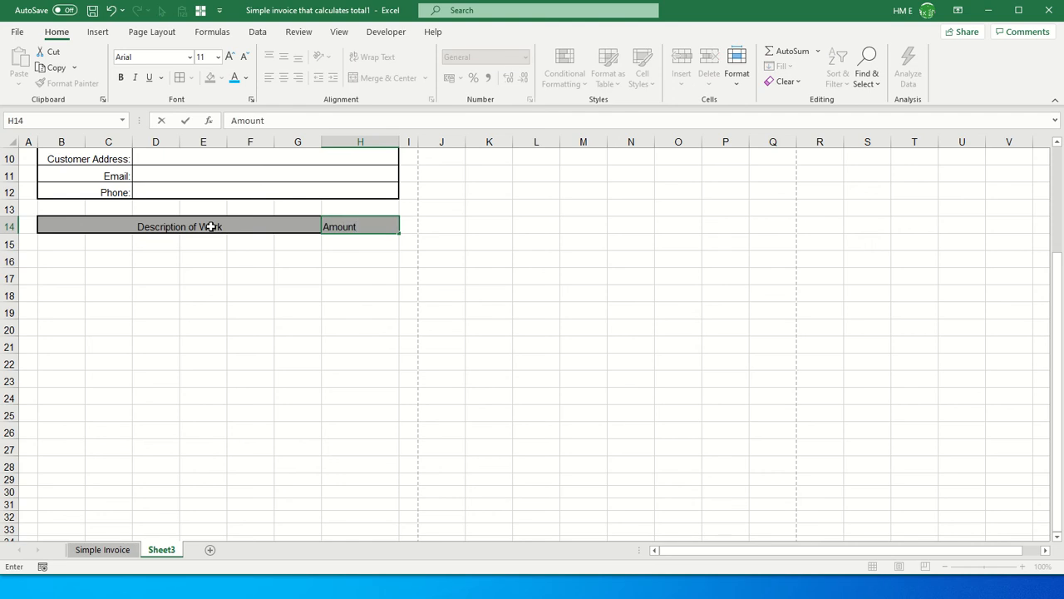
{"action": "key", "text": "Return"}
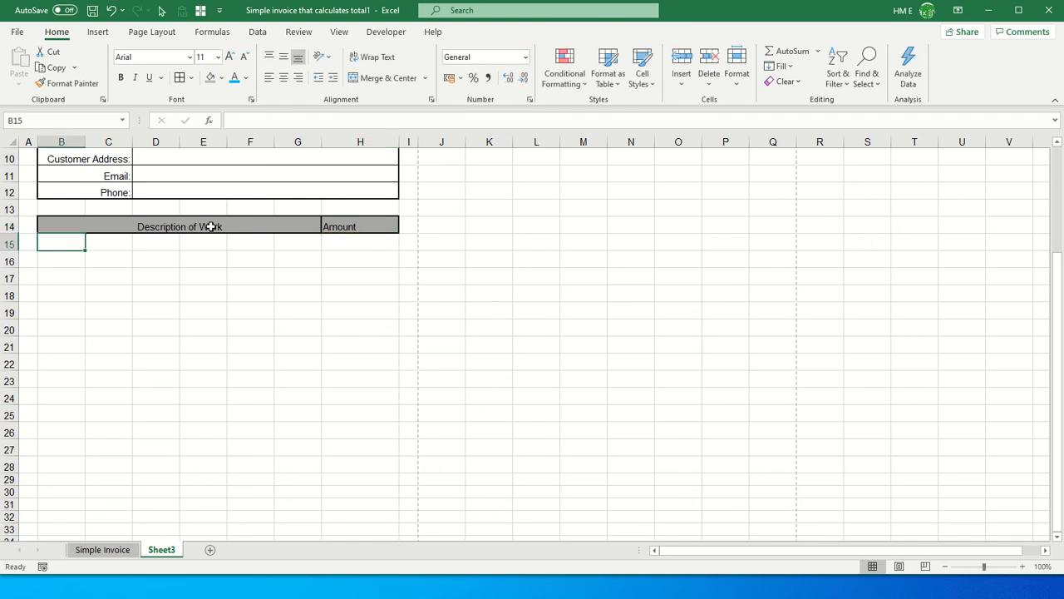
Centre the Description of Work and Amount headings in row 14 both vertically and horizontally
{"action": "left_click", "coordinate": [211, 226]}
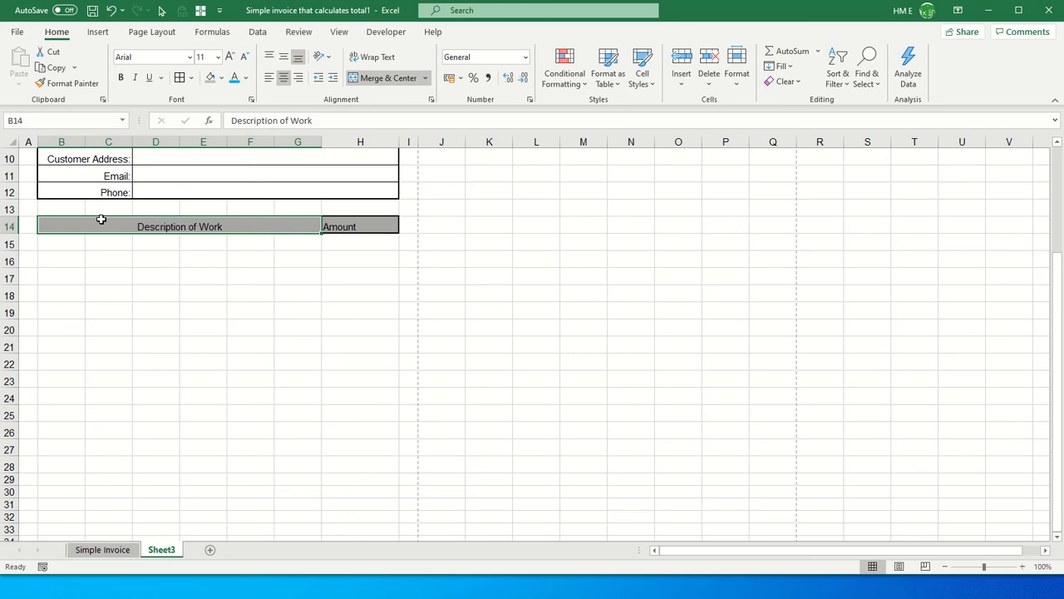
{"action": "left_click_drag", "start_coordinate": [101, 219], "coordinate": [337, 225]}
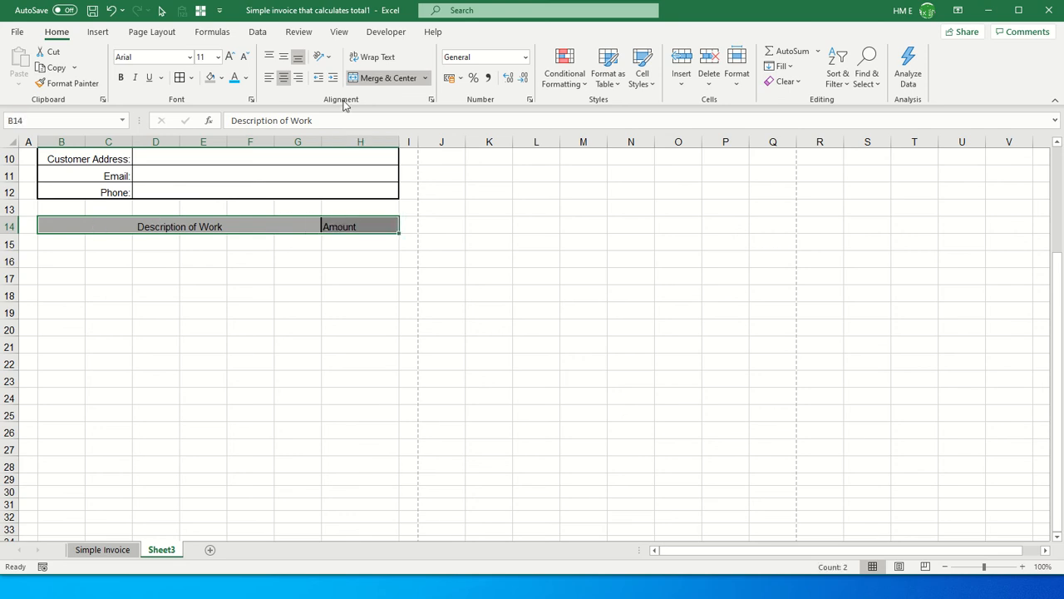
{"action": "left_click", "coordinate": [285, 58]}
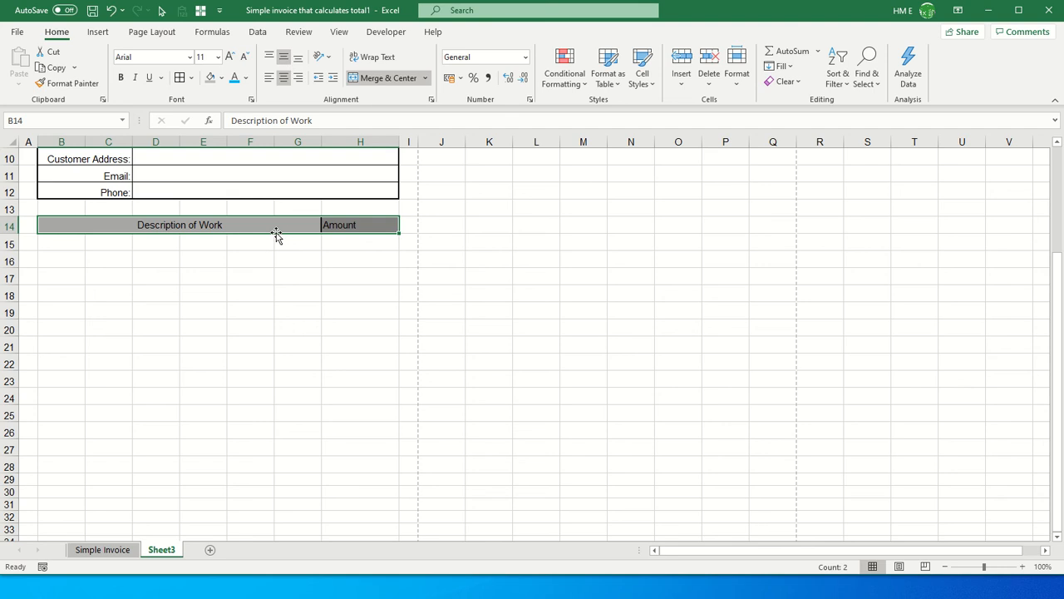
{"action": "left_click", "coordinate": [284, 78]}
{"action": "left_click", "coordinate": [283, 77]}
Enlarge the row 14 headings to font size 14 and make them bold
{"action": "left_click", "coordinate": [230, 57]}
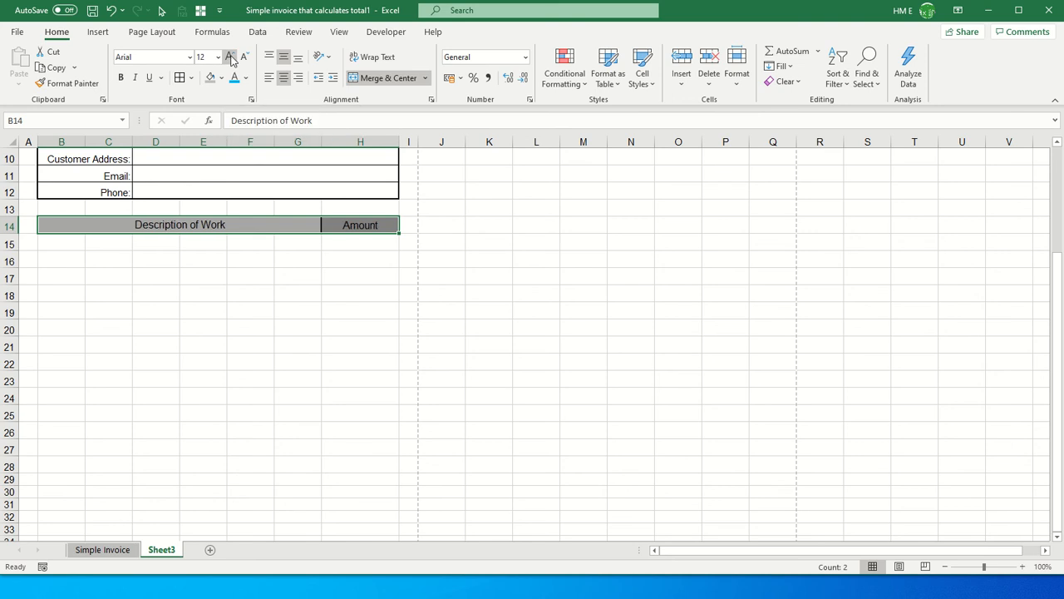
{"action": "left_click", "coordinate": [230, 58]}
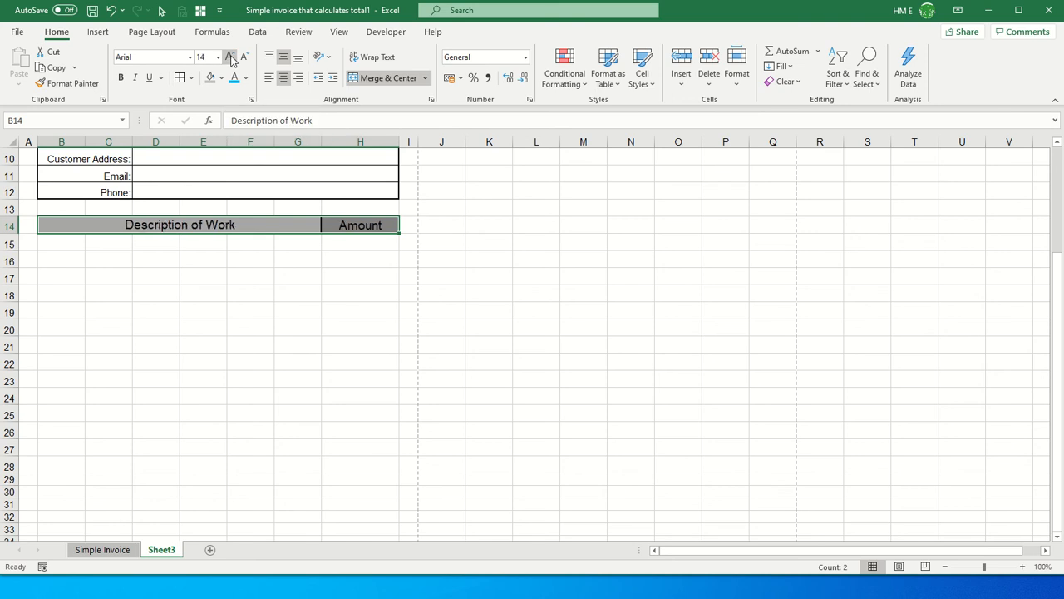
{"action": "left_click", "coordinate": [122, 81]}
{"action": "left_click", "coordinate": [176, 258]}
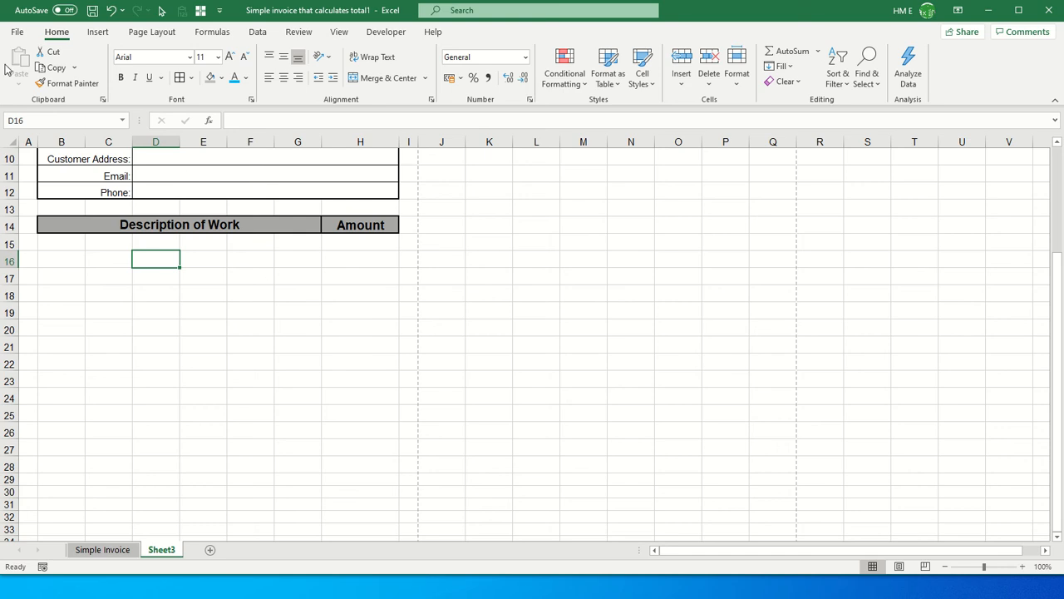
Check the invoice in the print preview and widen the Amount column H slightly
{"action": "left_click", "coordinate": [17, 32]}
{"action": "left_click", "coordinate": [38, 235]}
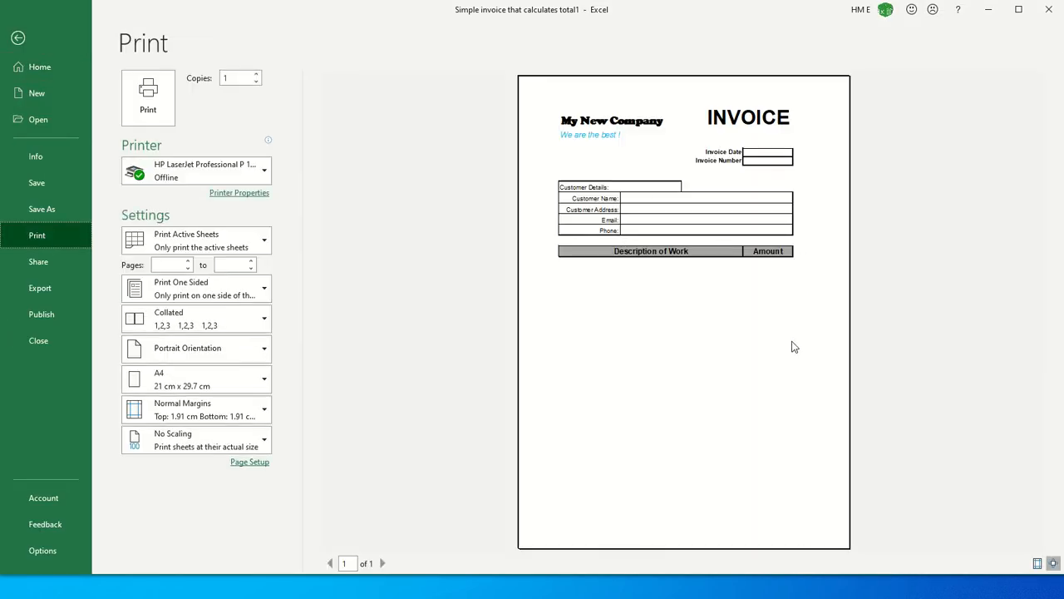
{"action": "left_click", "coordinate": [24, 38]}
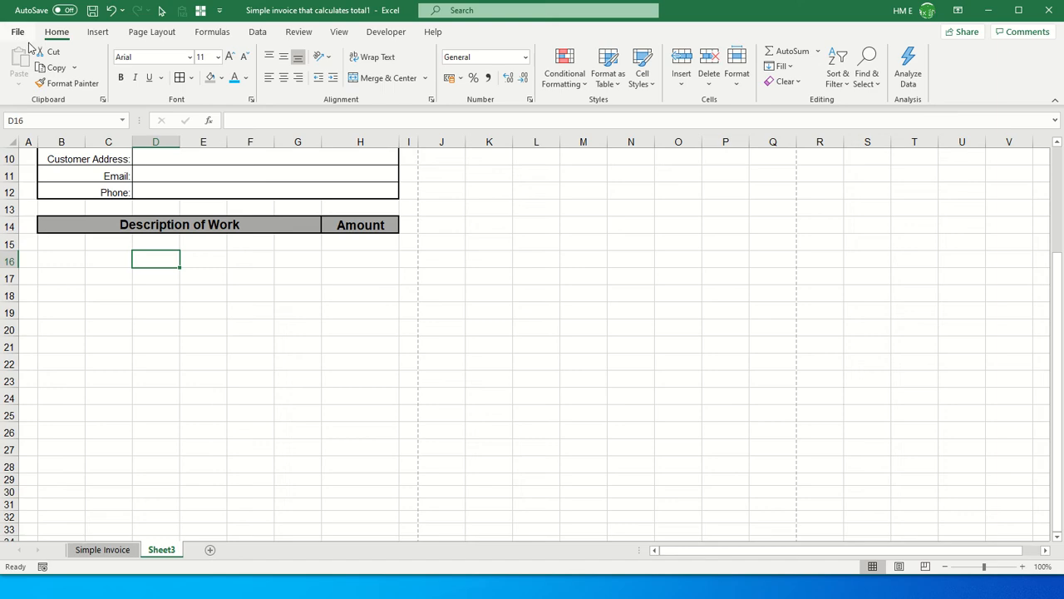
{"action": "left_click", "coordinate": [387, 142]}
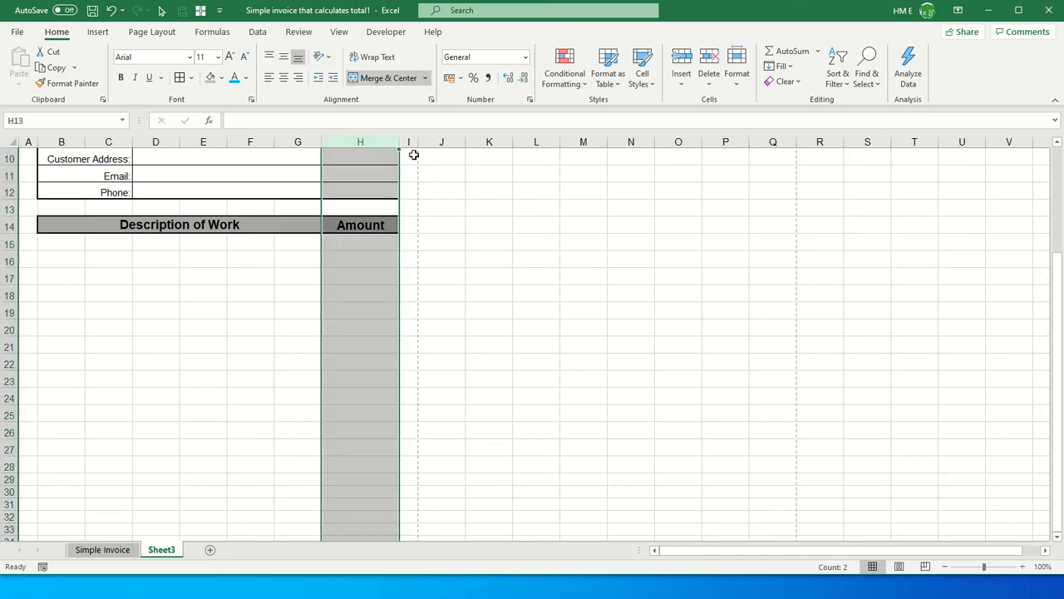
{"action": "left_click_drag", "start_coordinate": [402, 142], "coordinate": [409, 142]}
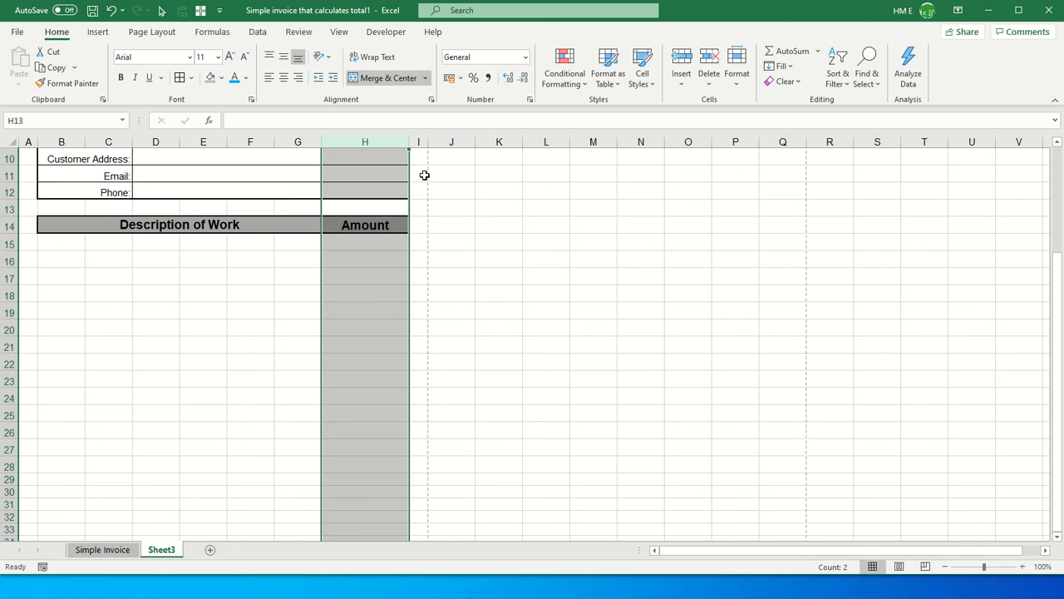
Merge Across the cells B15:G28 under Description of Work so each row becomes one wide cell
{"action": "left_click", "coordinate": [75, 241]}
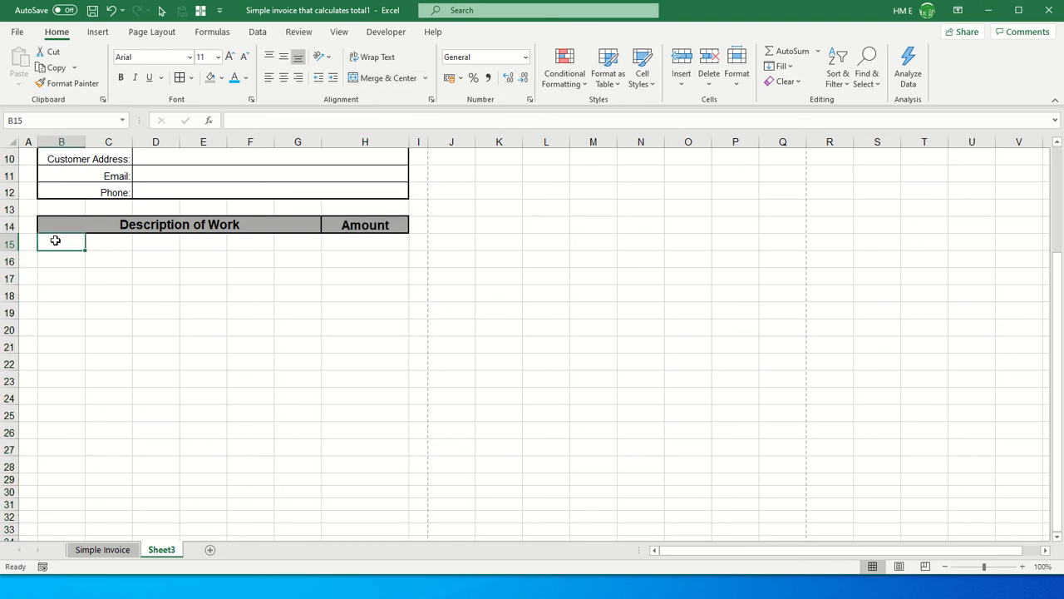
{"action": "left_click_drag", "start_coordinate": [55, 240], "coordinate": [279, 463]}
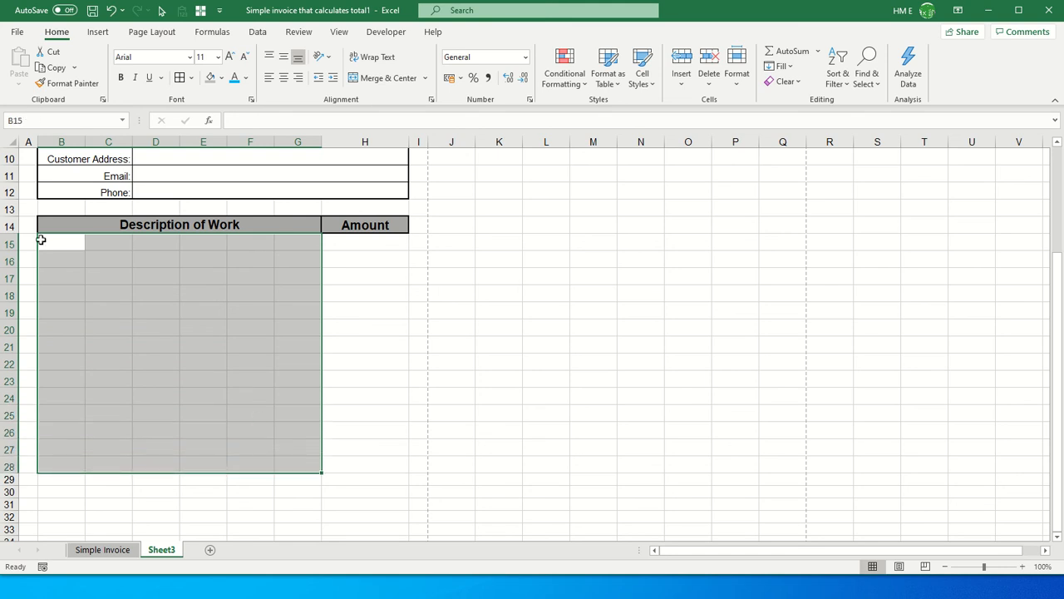
{"action": "left_click", "coordinate": [56, 242]}
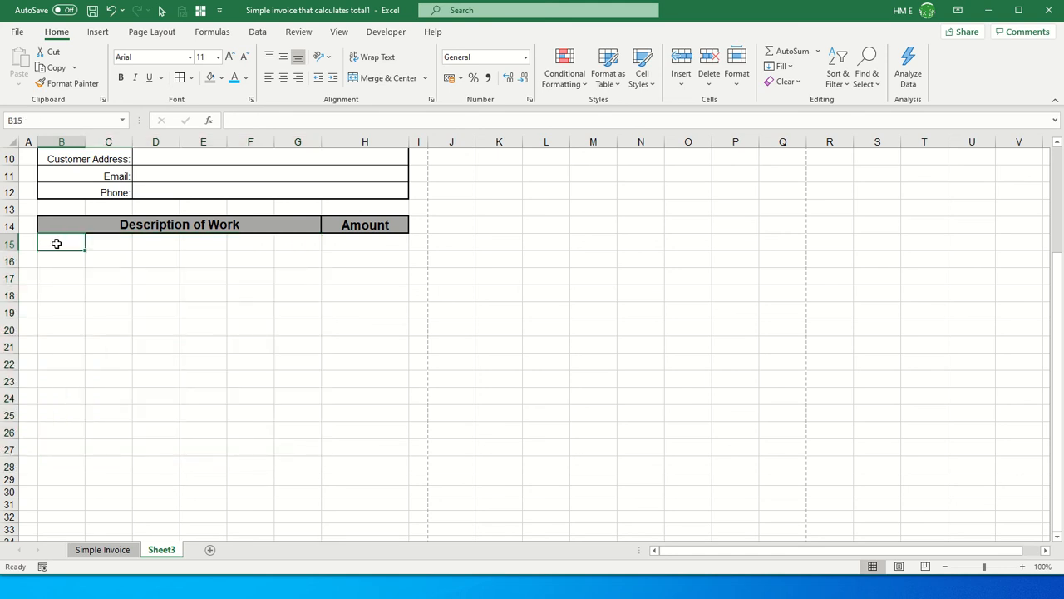
{"action": "left_click_drag", "start_coordinate": [56, 243], "coordinate": [277, 462]}
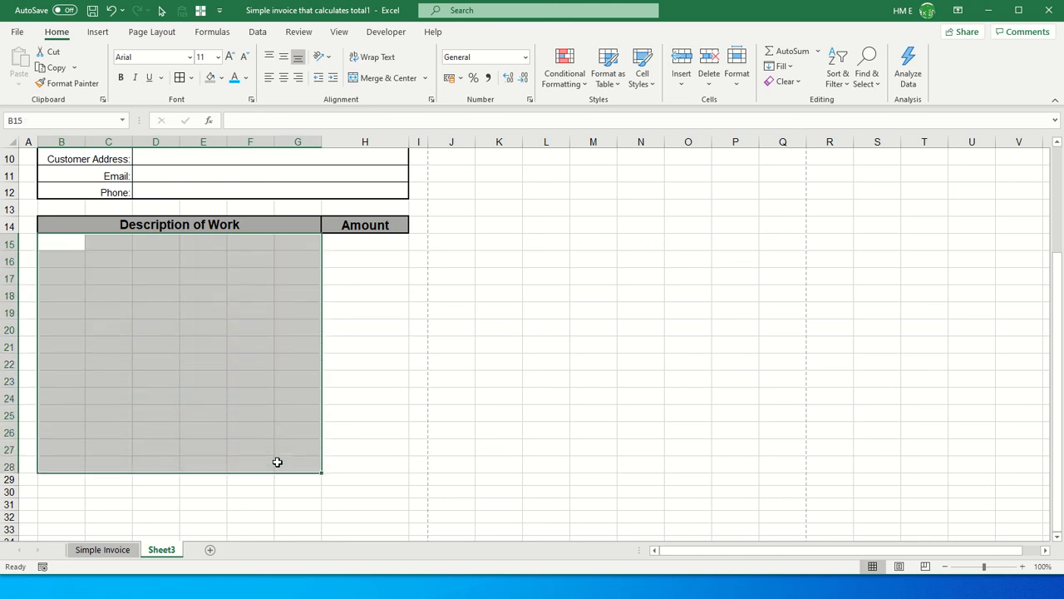
{"action": "left_click", "coordinate": [425, 78]}
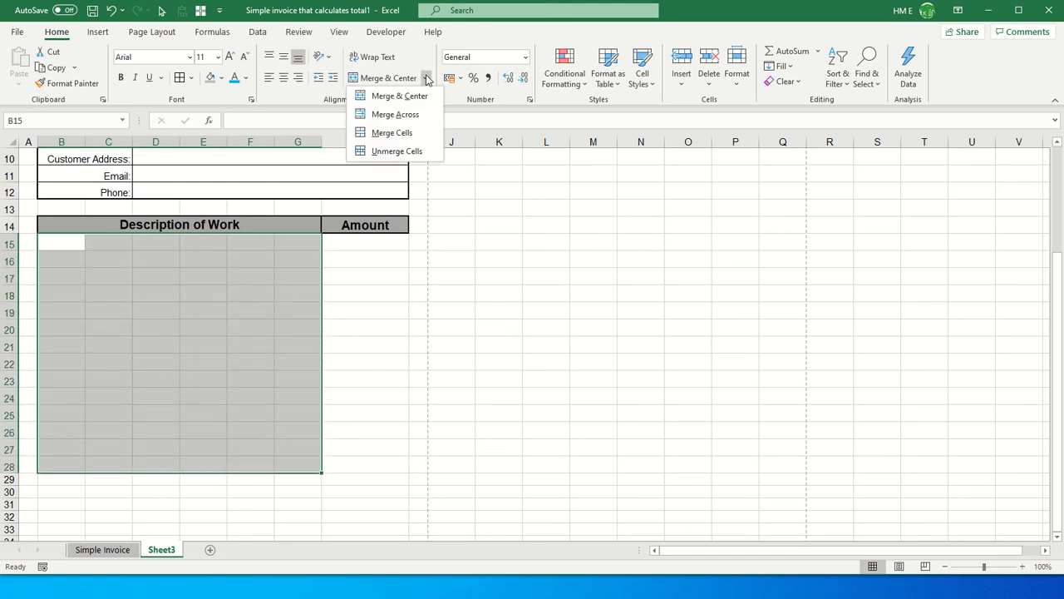
{"action": "left_click", "coordinate": [401, 117]}
{"action": "left_click", "coordinate": [261, 240]}
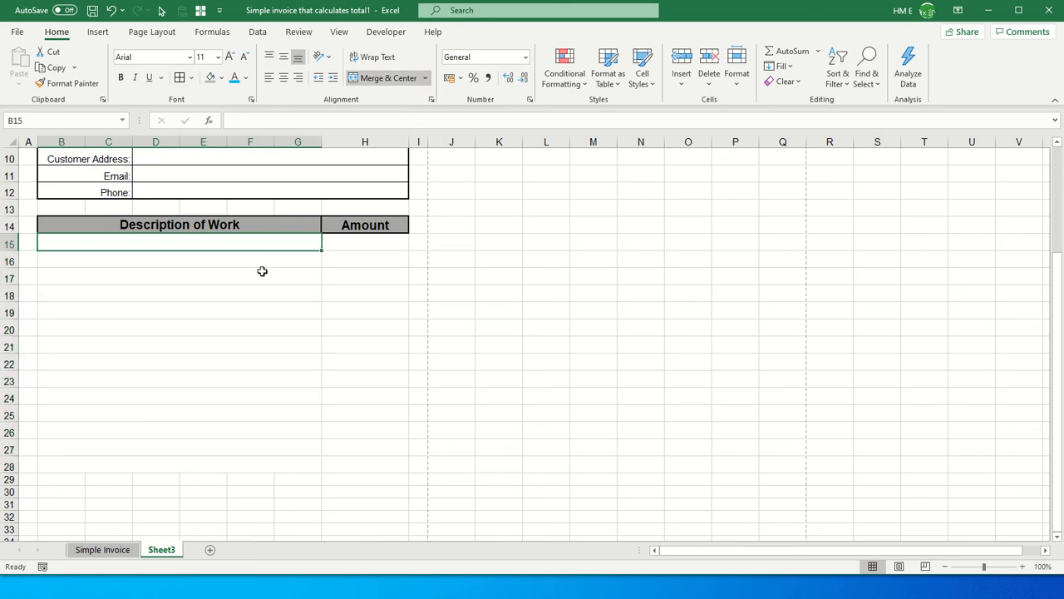
{"action": "left_click", "coordinate": [230, 279]}
{"action": "left_click", "coordinate": [205, 297]}
{"action": "left_click", "coordinate": [204, 311]}
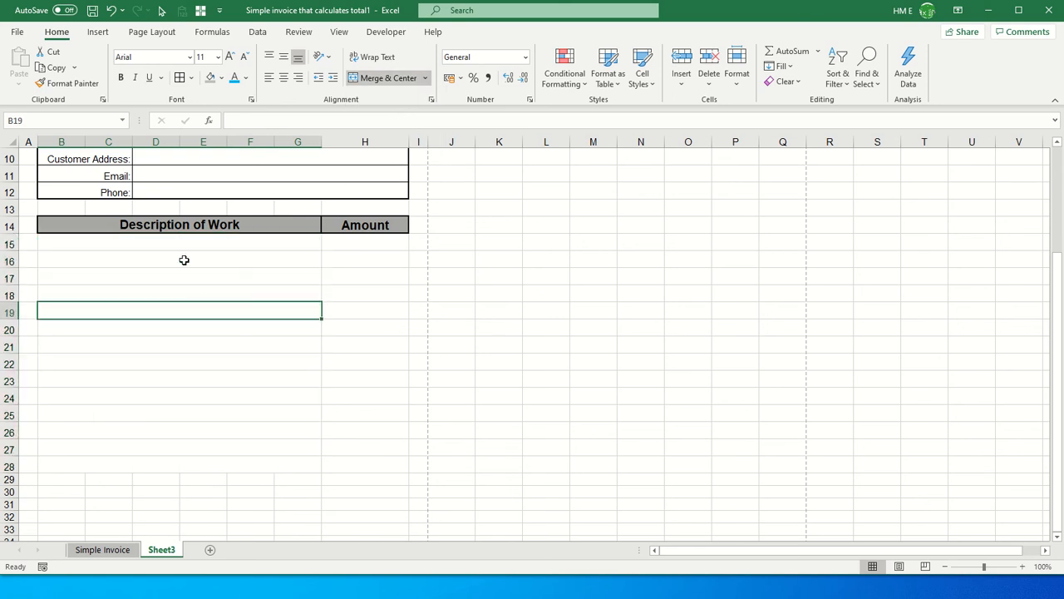
Add a thick outline border and thin inside borders to the table body B15:H28
{"action": "left_click_drag", "start_coordinate": [178, 245], "coordinate": [358, 464]}
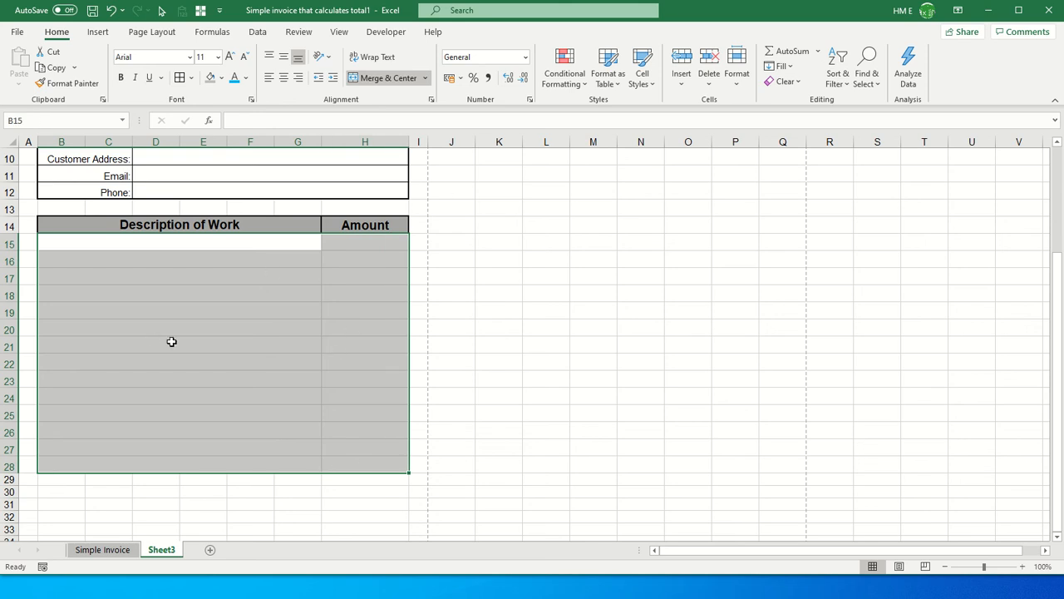
{"action": "left_click", "coordinate": [121, 237]}
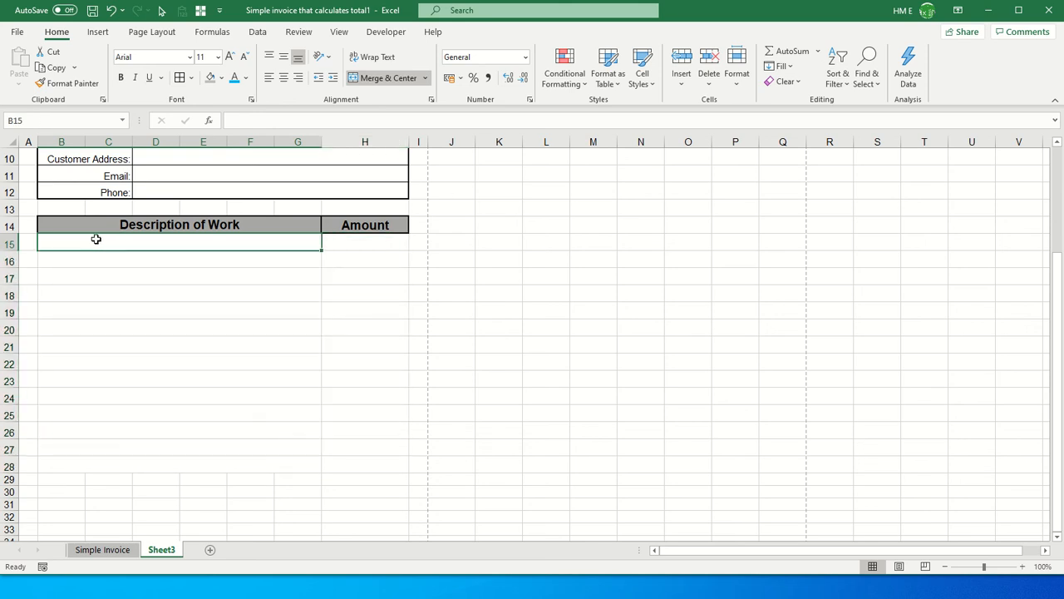
{"action": "left_click_drag", "start_coordinate": [96, 239], "coordinate": [360, 466]}
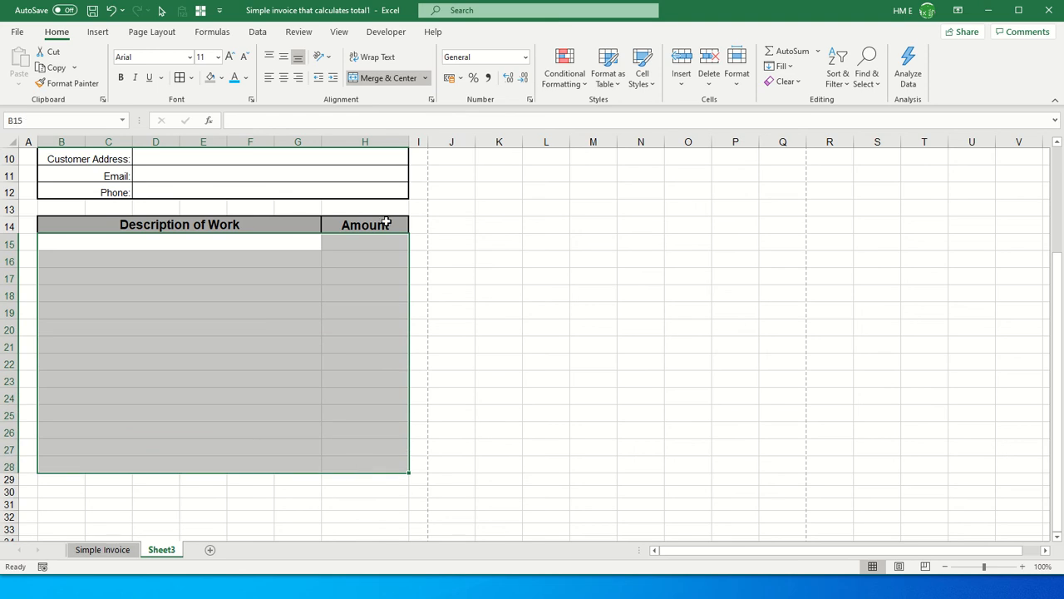
{"action": "left_click", "coordinate": [252, 100]}
{"action": "left_click", "coordinate": [613, 130]}
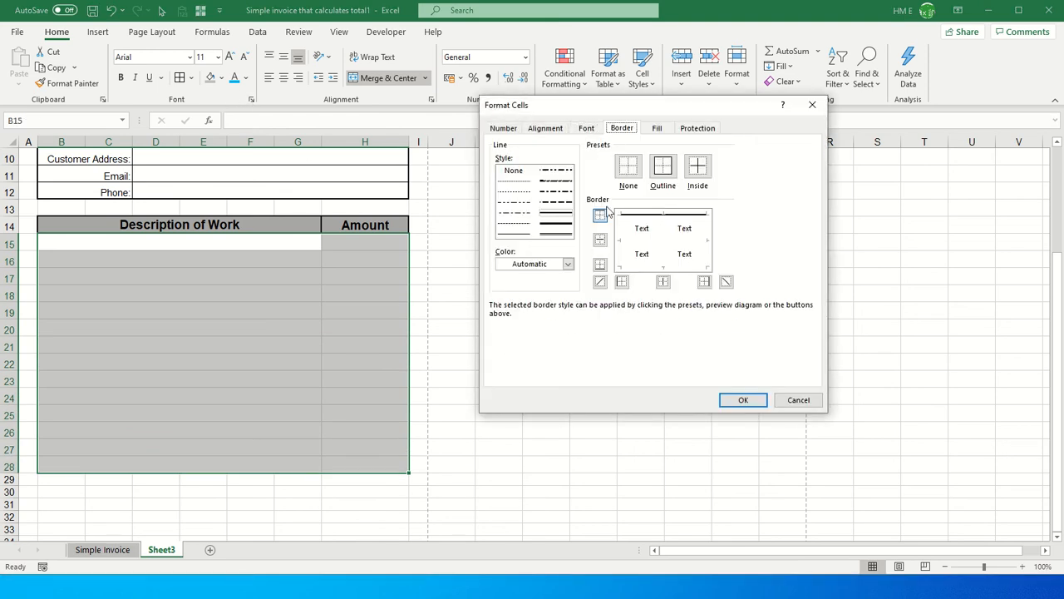
{"action": "left_click", "coordinate": [657, 173]}
{"action": "left_click", "coordinate": [511, 233]}
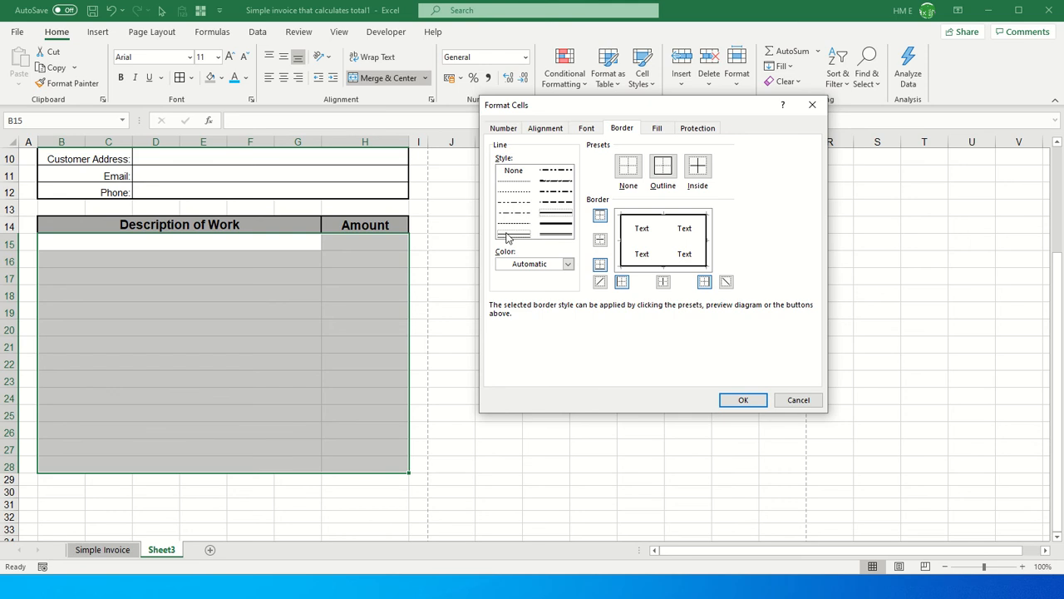
{"action": "left_click", "coordinate": [697, 171]}
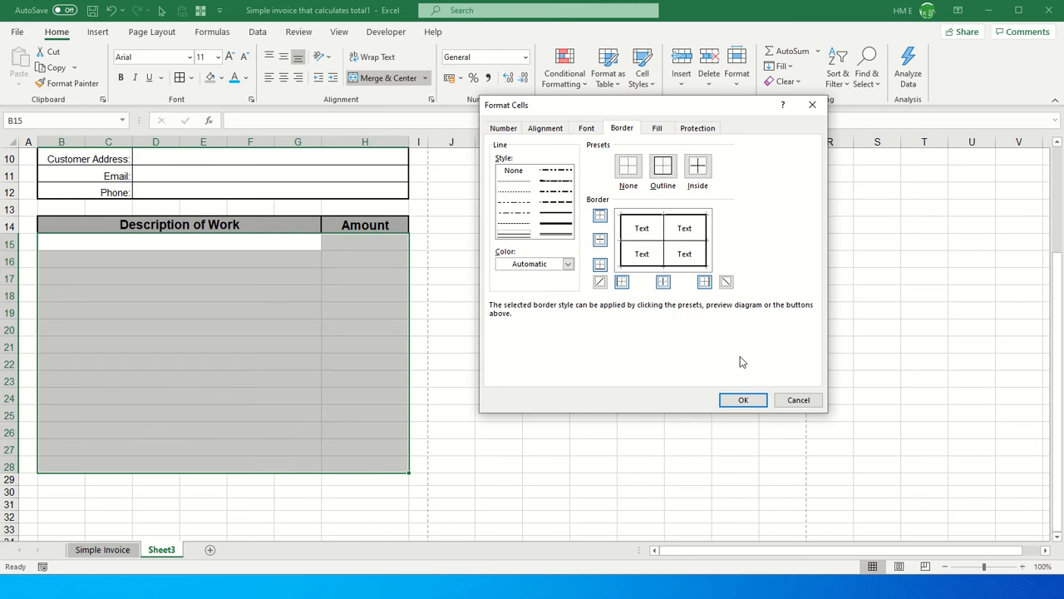
{"action": "left_click", "coordinate": [743, 400]}
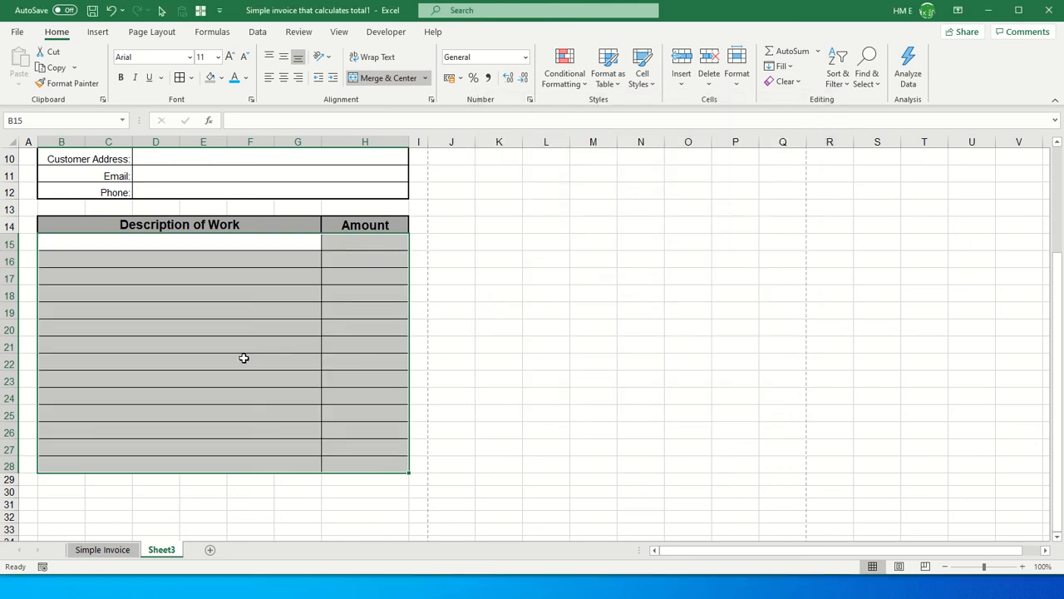
Check the bordered invoice table in the print preview
{"action": "left_click", "coordinate": [17, 31]}
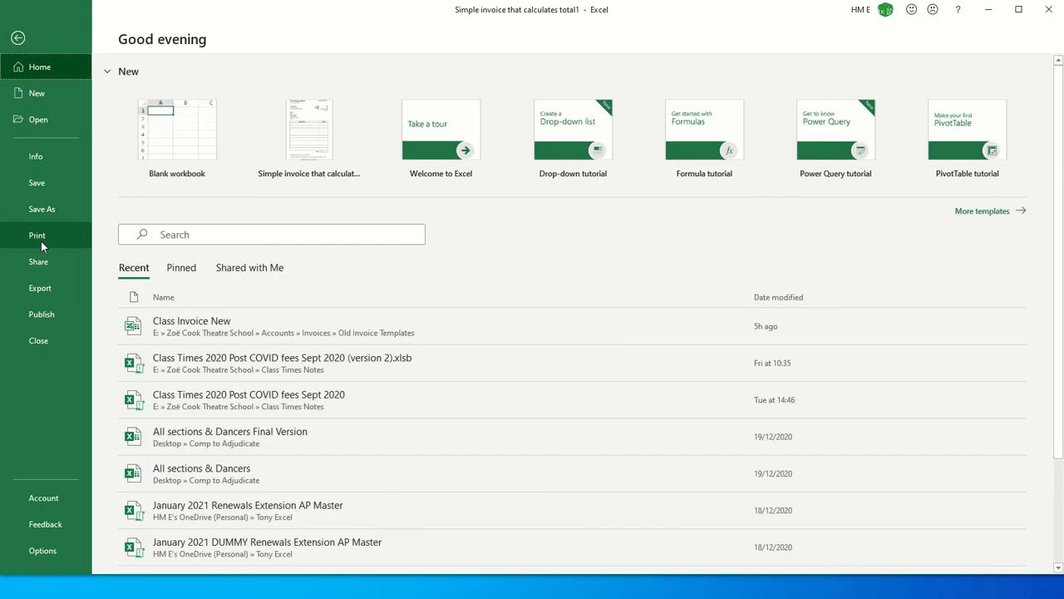
{"action": "left_click", "coordinate": [39, 240]}
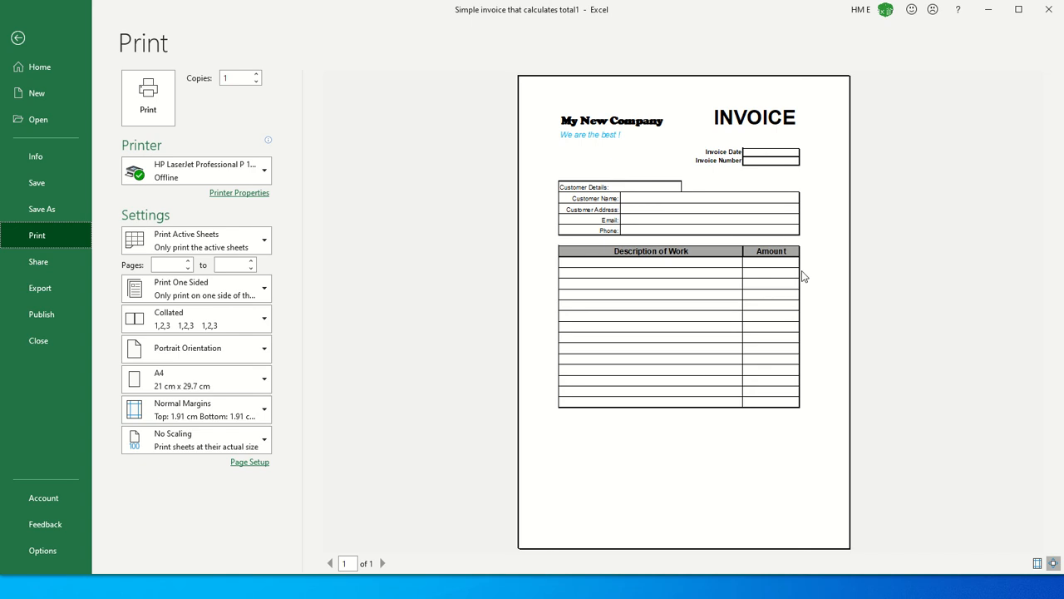
{"action": "left_click", "coordinate": [17, 38]}
{"action": "left_click", "coordinate": [185, 317]}
{"action": "scroll", "coordinate": [207, 344], "scroll_direction": "down", "scroll_amount": 3}
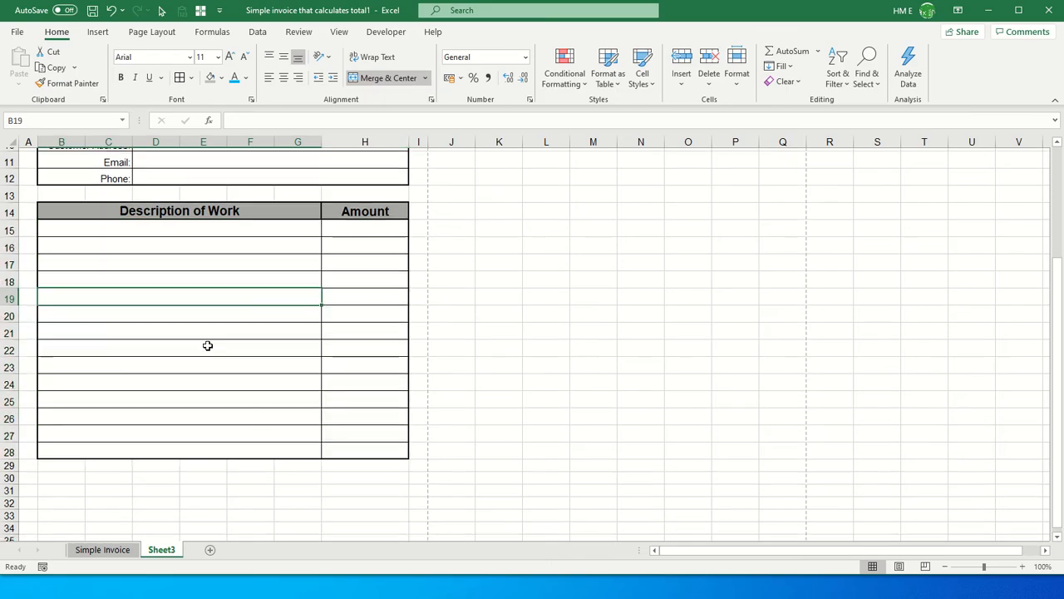
{"action": "left_click", "coordinate": [300, 324]}
{"action": "scroll", "coordinate": [349, 308], "scroll_direction": "up", "scroll_amount": 4}
{"action": "left_click_drag", "start_coordinate": [350, 296], "coordinate": [366, 508]}
{"action": "scroll", "coordinate": [362, 470], "scroll_direction": "down", "scroll_amount": 2}
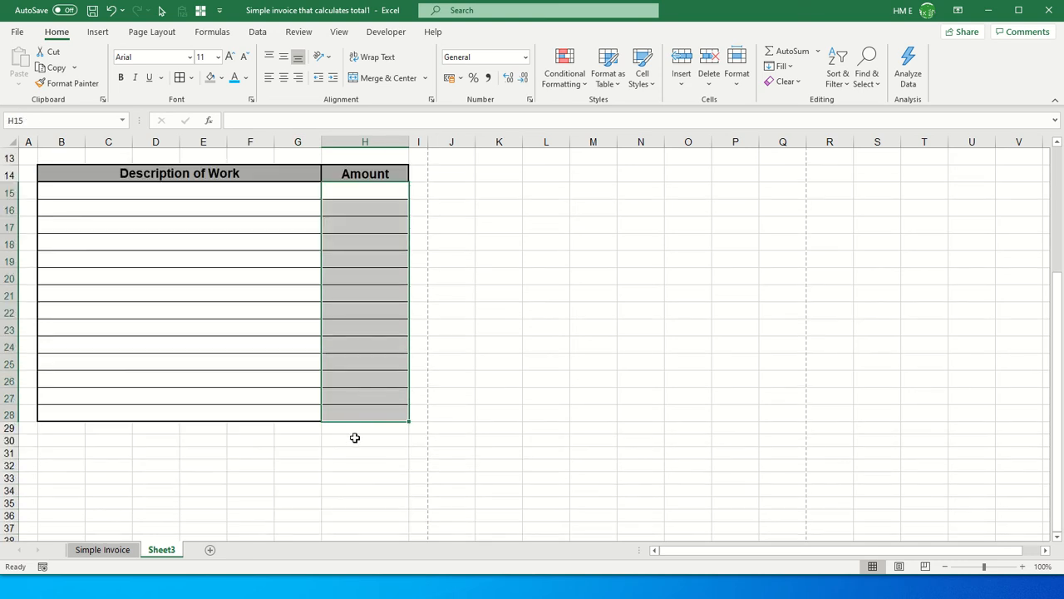
{"action": "left_click", "coordinate": [350, 429]}
{"action": "left_click", "coordinate": [301, 430]}
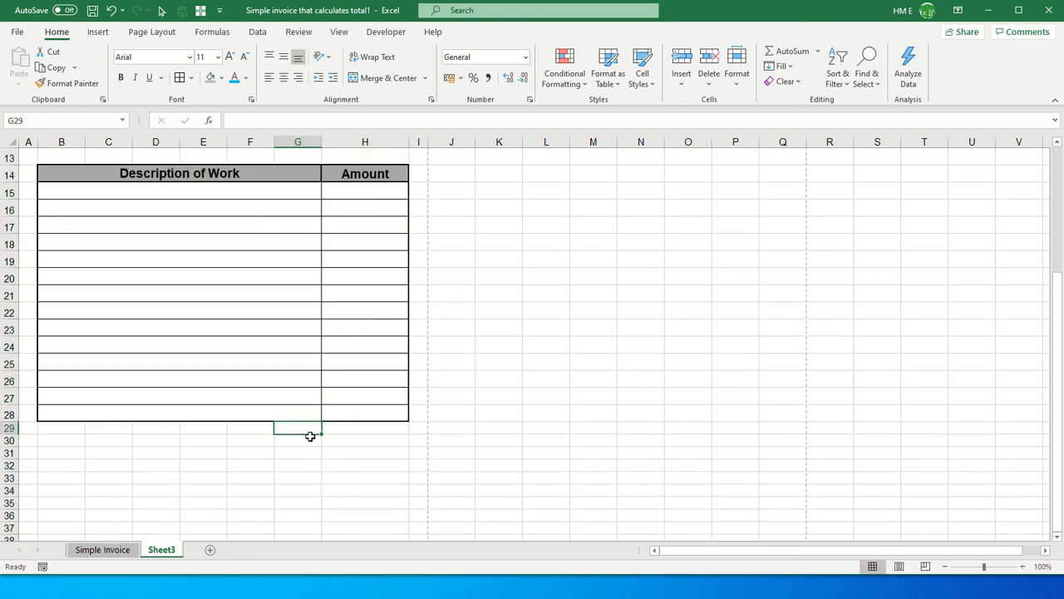
Check the row height of row 28, the last row of the table, without changing it
{"action": "scroll", "coordinate": [309, 435], "scroll_direction": "down", "scroll_amount": 1}
{"action": "scroll", "coordinate": [305, 407], "scroll_direction": "down", "scroll_amount": 1}
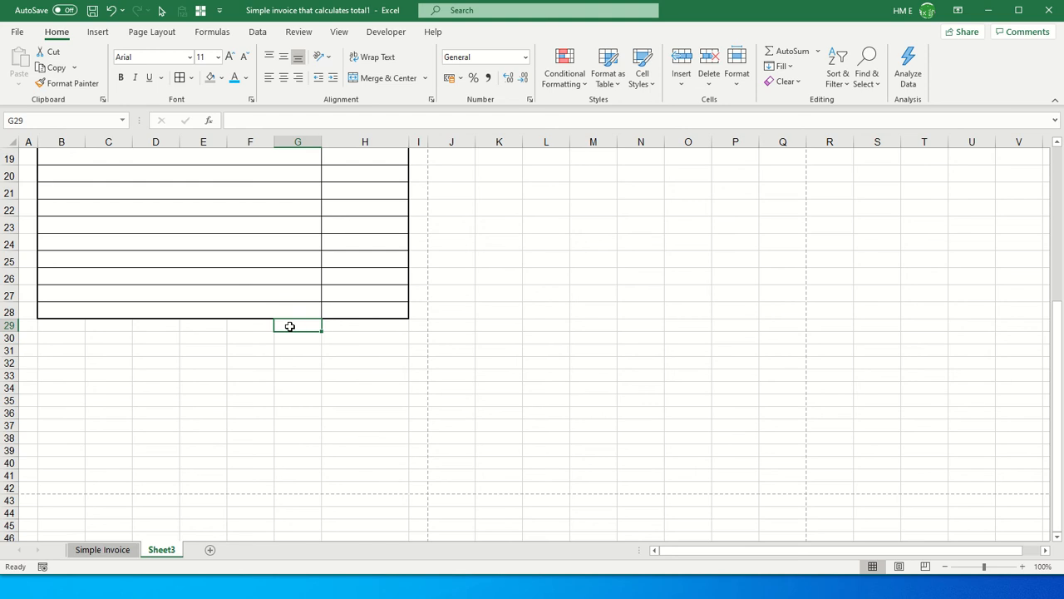
{"action": "left_click", "coordinate": [202, 307]}
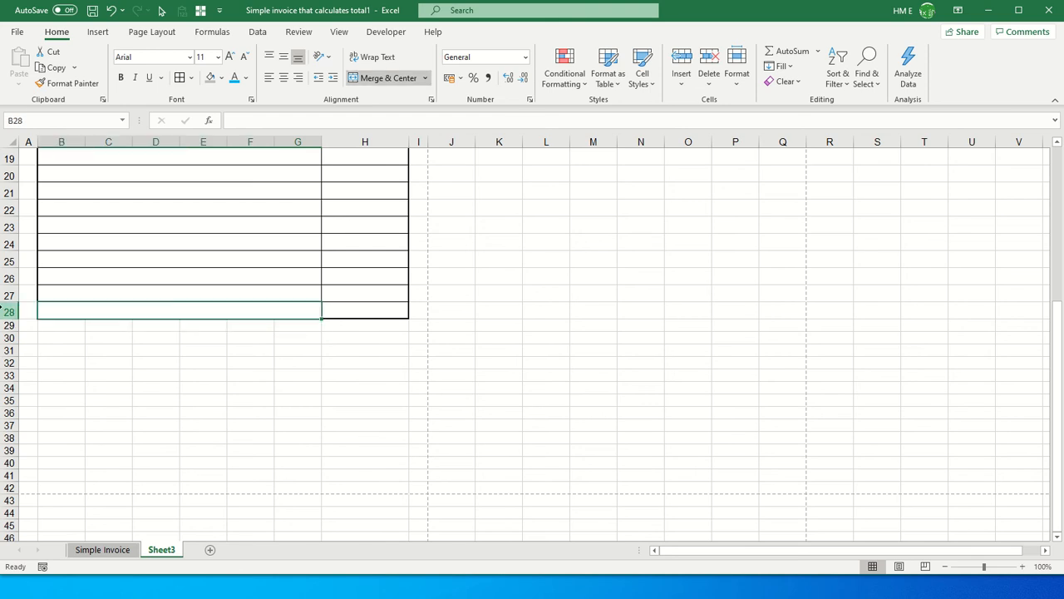
{"action": "left_click", "coordinate": [6, 310]}
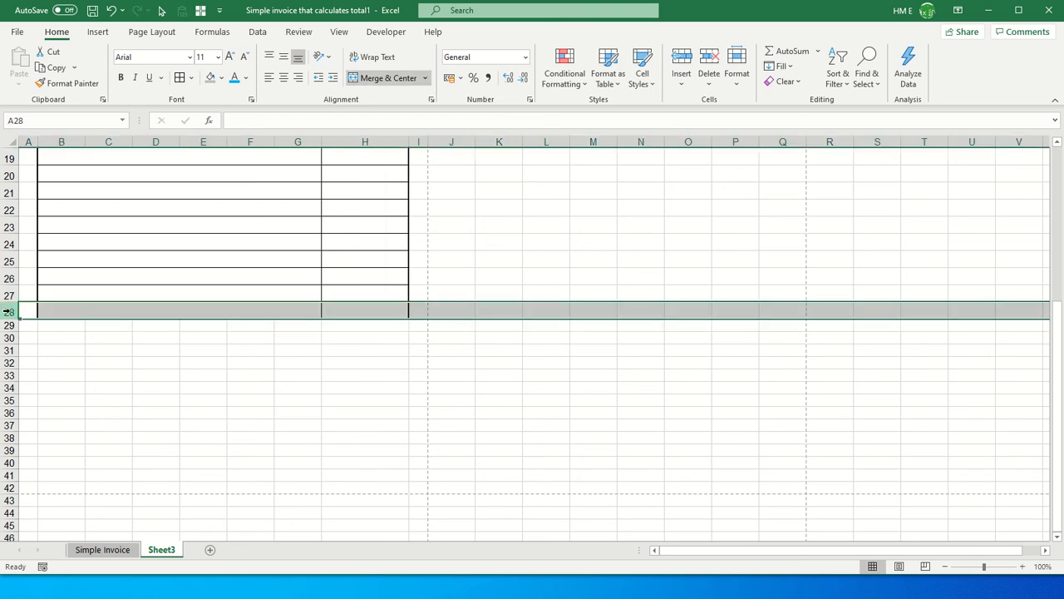
{"action": "right_click", "coordinate": [7, 310]}
{"action": "left_click", "coordinate": [75, 494]}
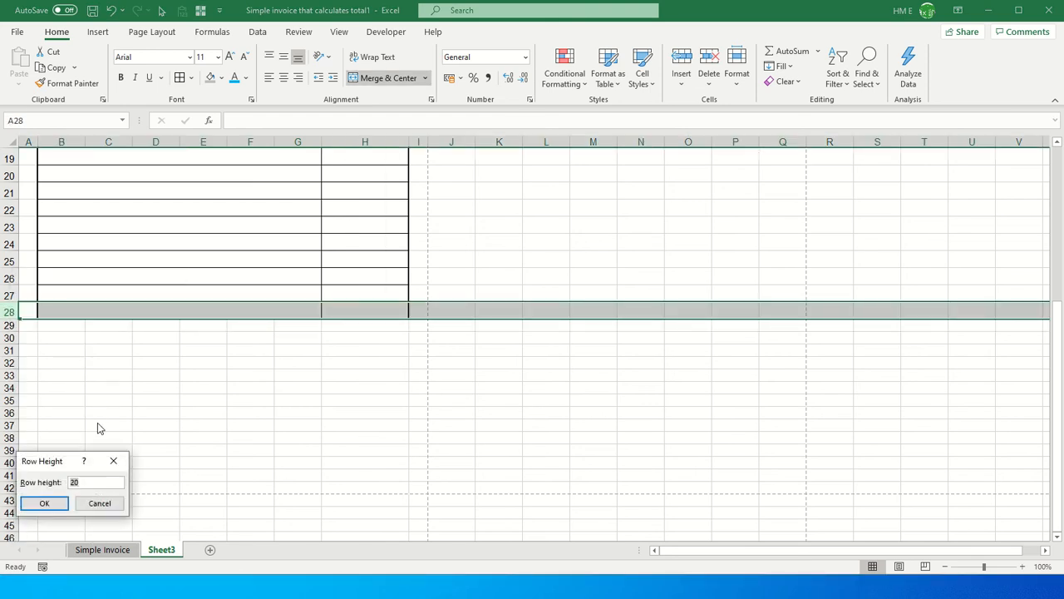
{"action": "left_click", "coordinate": [100, 503]}
{"action": "left_click", "coordinate": [353, 336]}
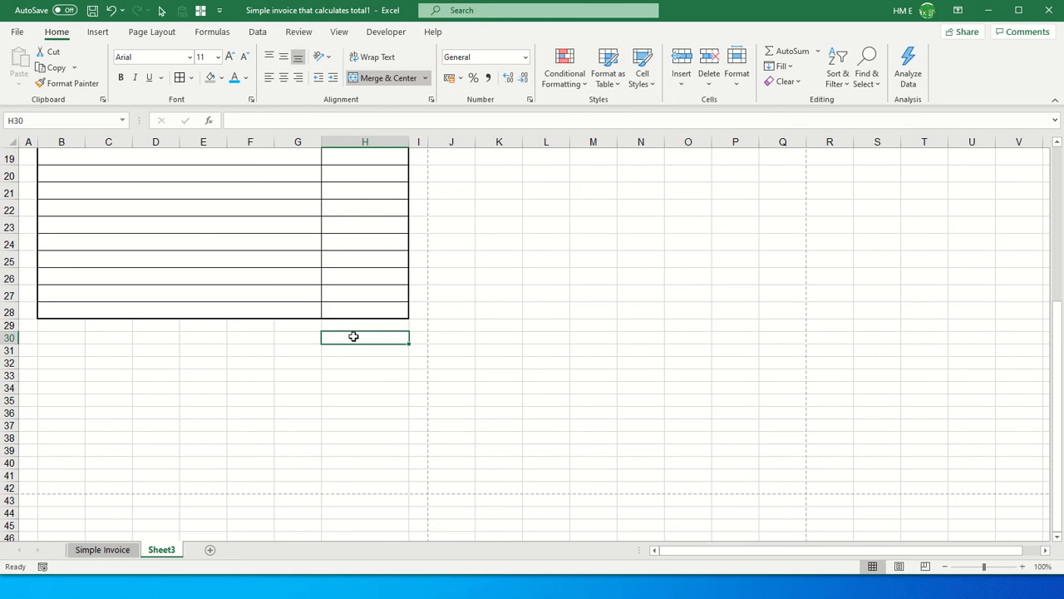
Set the height of rows 29 to 34 below the table to 20
{"action": "left_click", "coordinate": [9, 325]}
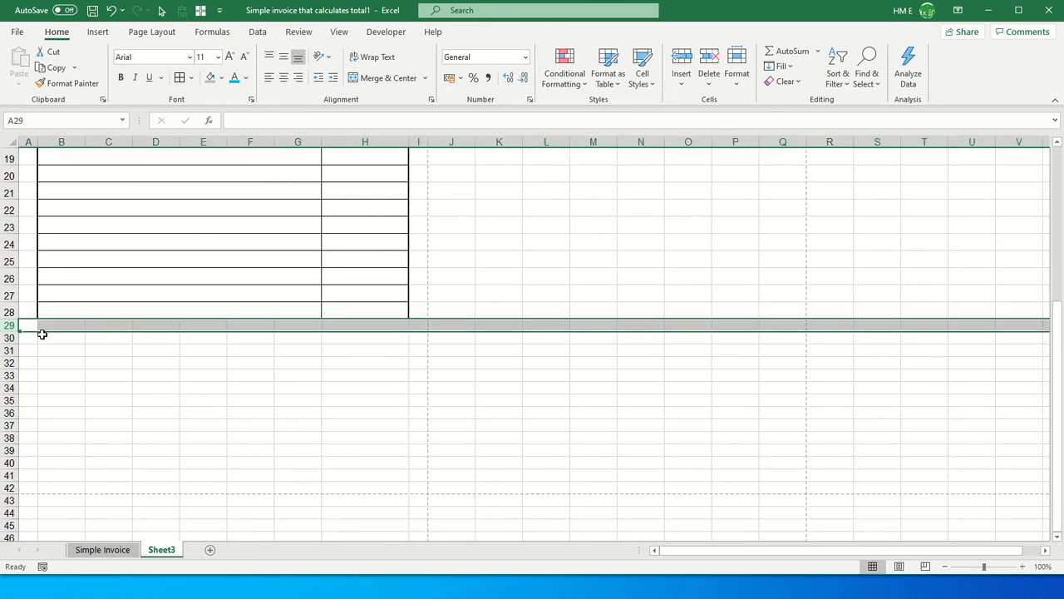
{"action": "left_click_drag", "start_coordinate": [8, 326], "coordinate": [10, 388]}
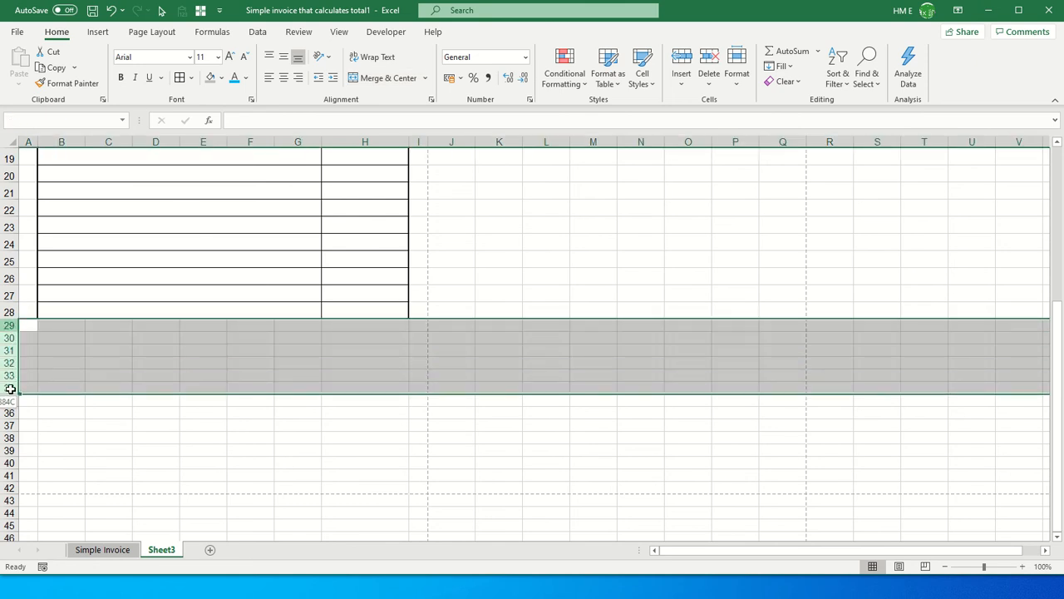
{"action": "right_click", "coordinate": [25, 358]}
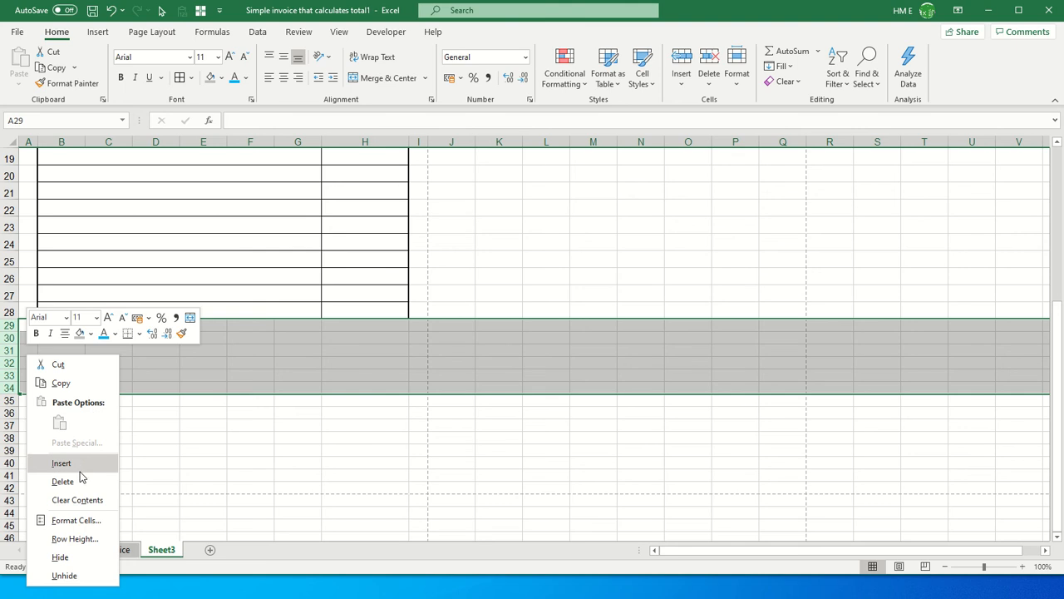
{"action": "left_click", "coordinate": [81, 541]}
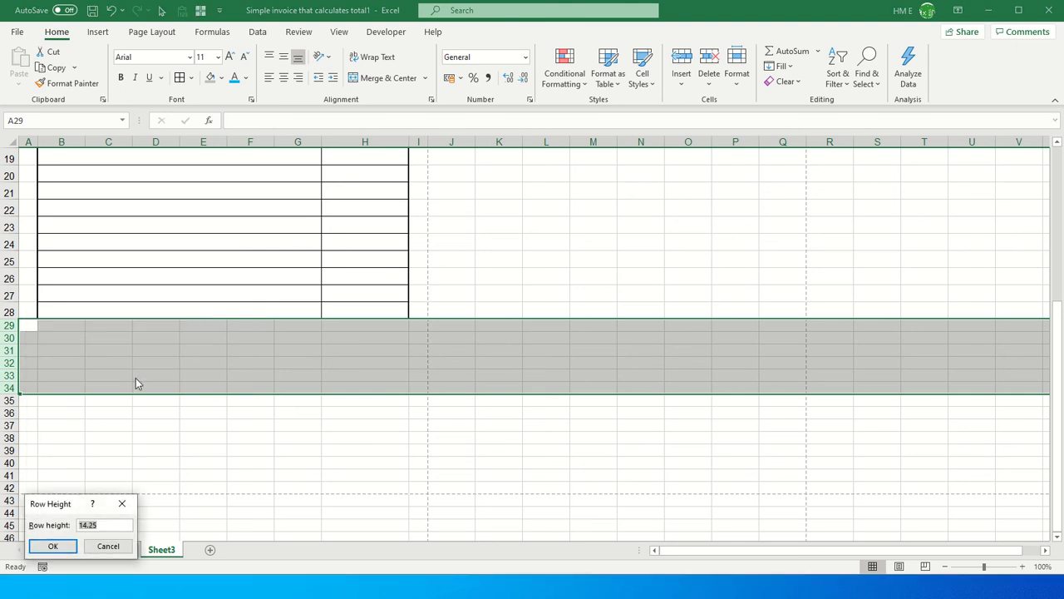
{"action": "type", "text": "20"}
{"action": "key", "text": "Return"}
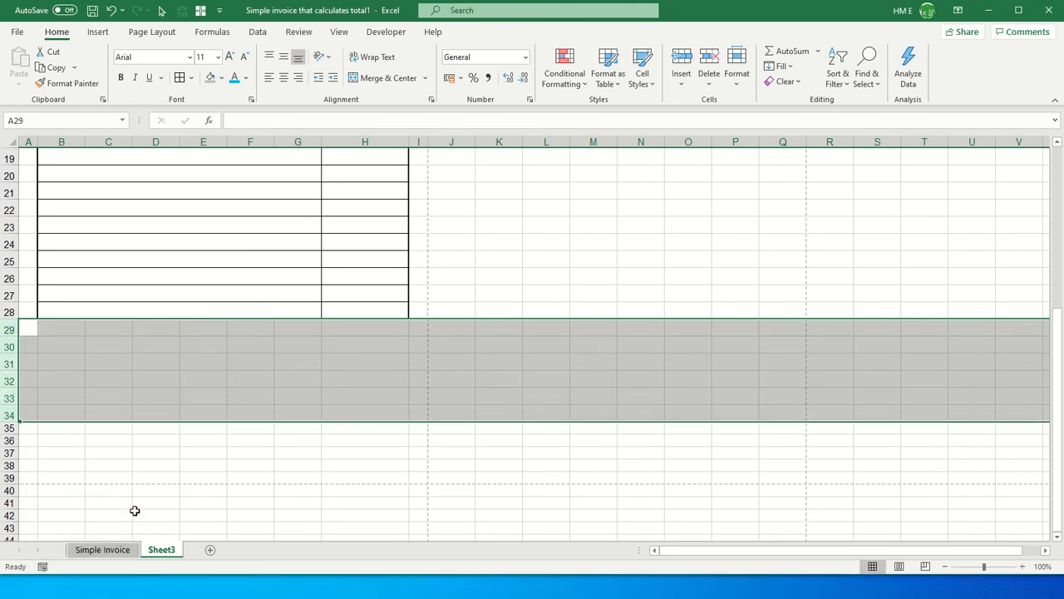
Merge the cells of columns F and G into one cell in each of rows 29, 31 and 33
{"action": "left_click", "coordinate": [308, 333]}
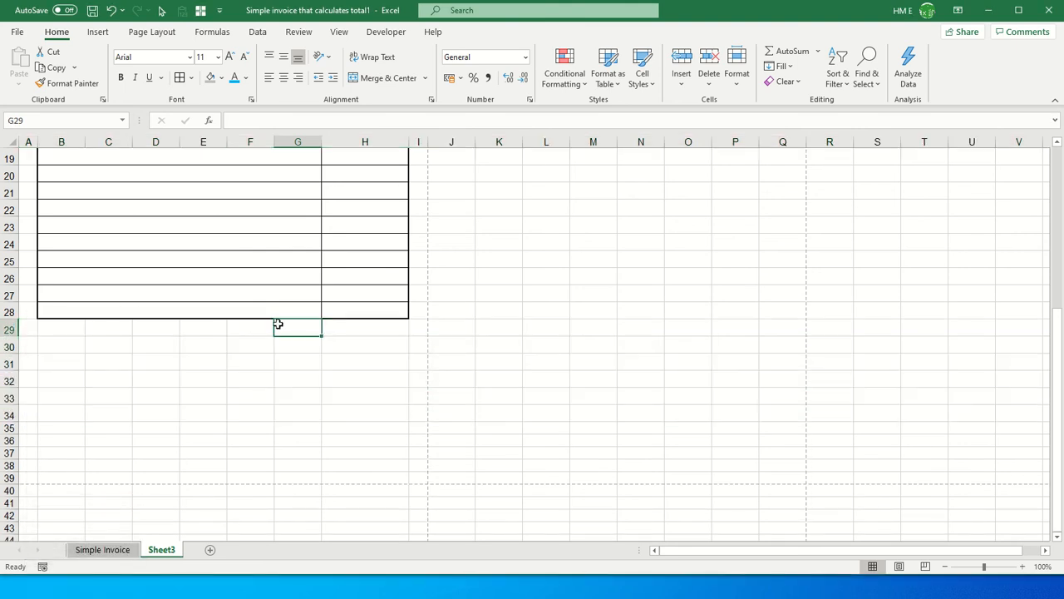
{"action": "left_click_drag", "start_coordinate": [257, 330], "coordinate": [291, 328]}
{"action": "left_click", "coordinate": [425, 77]}
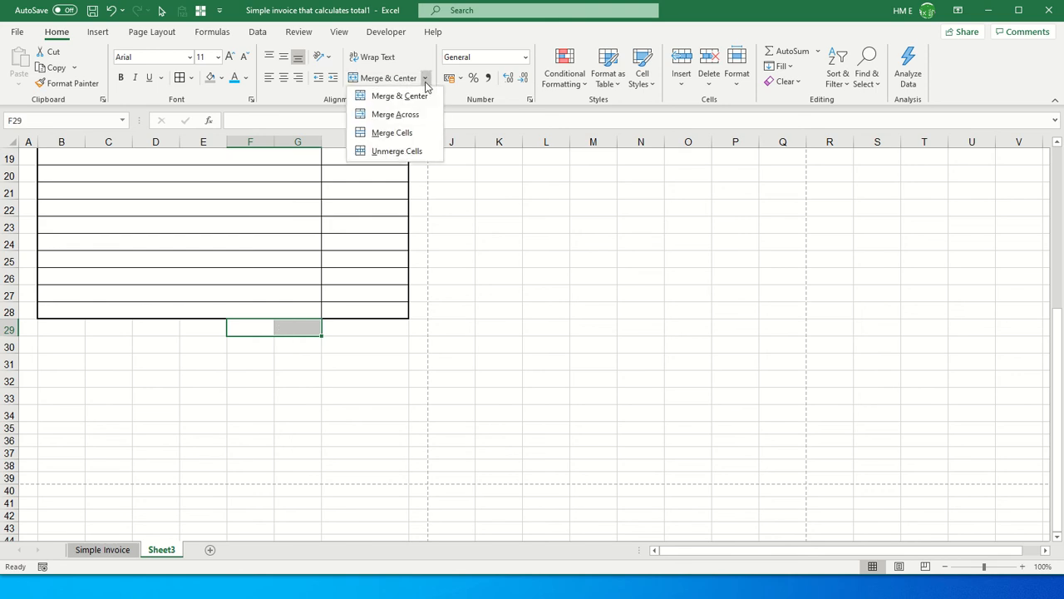
{"action": "left_click", "coordinate": [406, 115]}
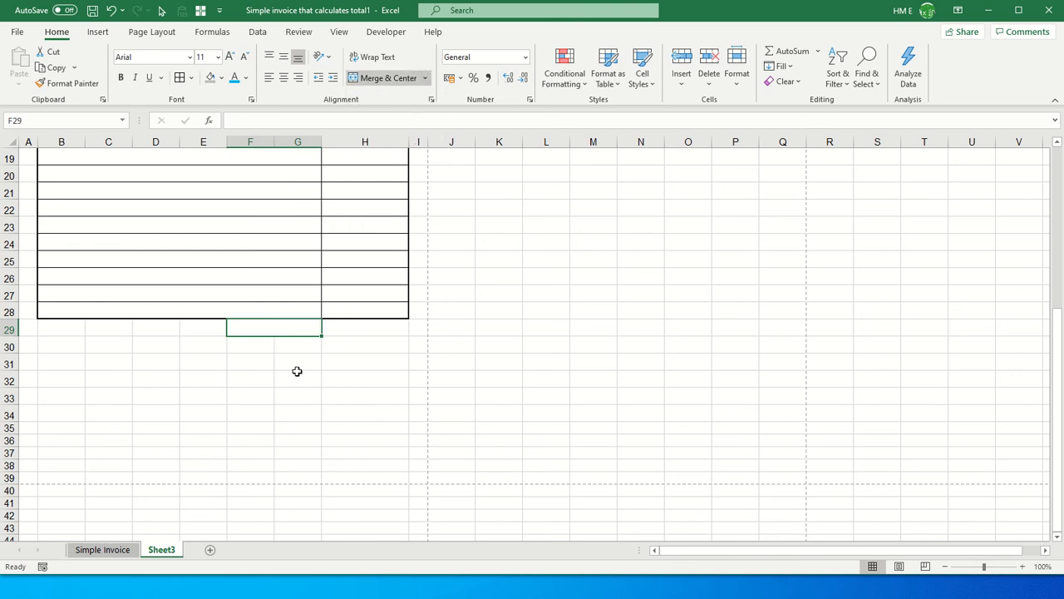
{"action": "left_click", "coordinate": [338, 330]}
{"action": "left_click_drag", "start_coordinate": [257, 364], "coordinate": [293, 363]}
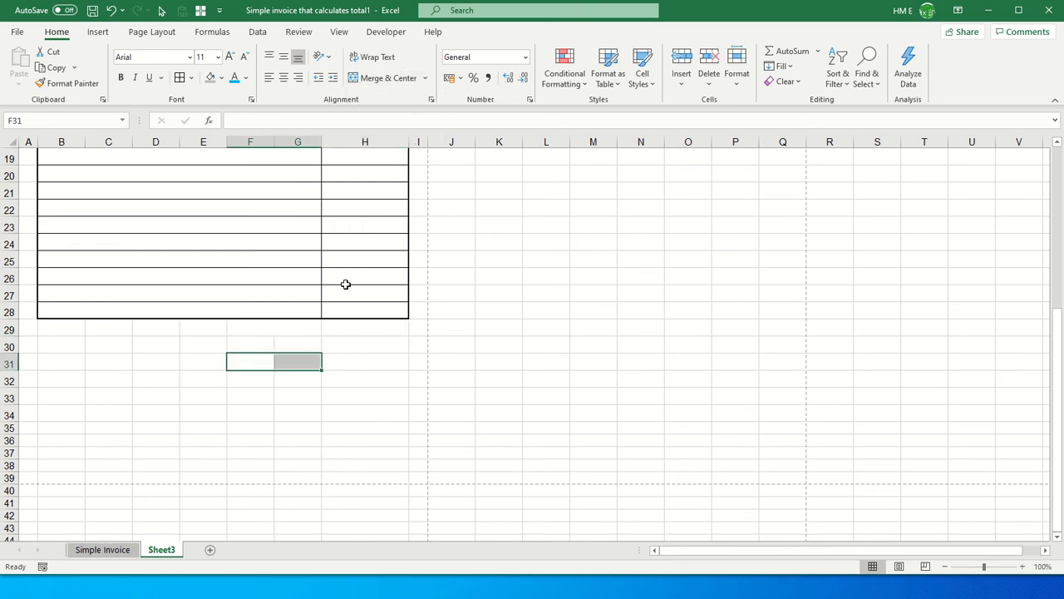
{"action": "left_click", "coordinate": [401, 79]}
{"action": "left_click_drag", "start_coordinate": [275, 395], "coordinate": [286, 394]}
{"action": "left_click", "coordinate": [400, 78]}
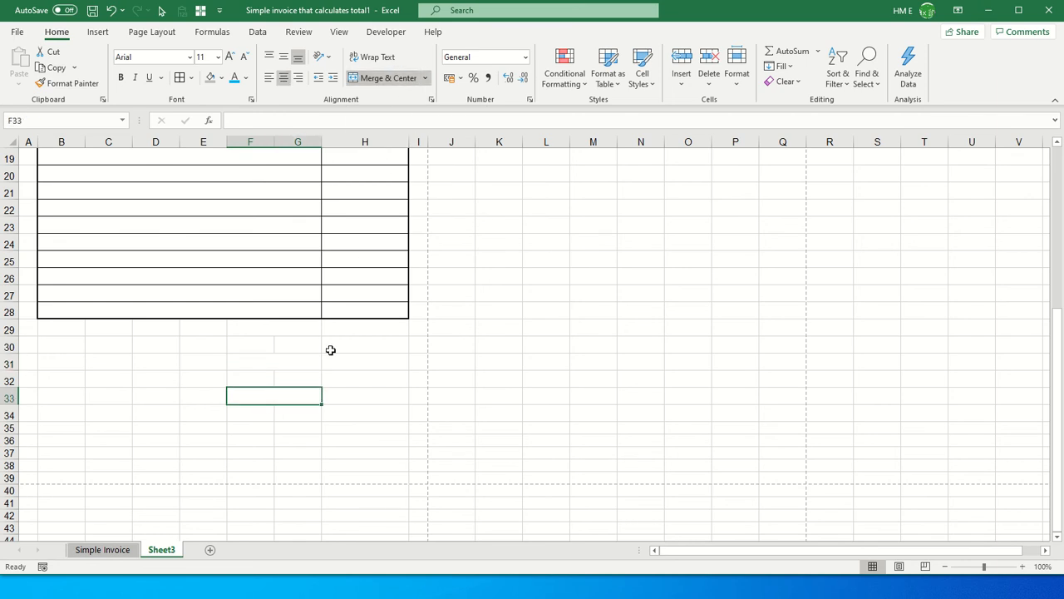
Right-align the merged cells F29, F31 and F33 and increase their font size to 16
{"action": "left_click", "coordinate": [287, 332]}
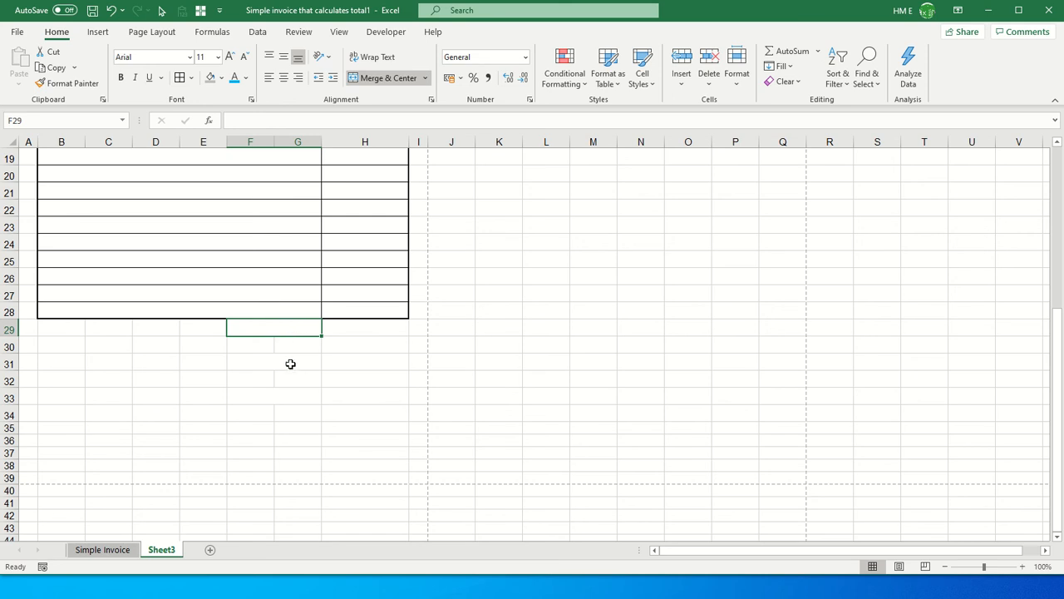
{"action": "left_click", "coordinate": [290, 364]}
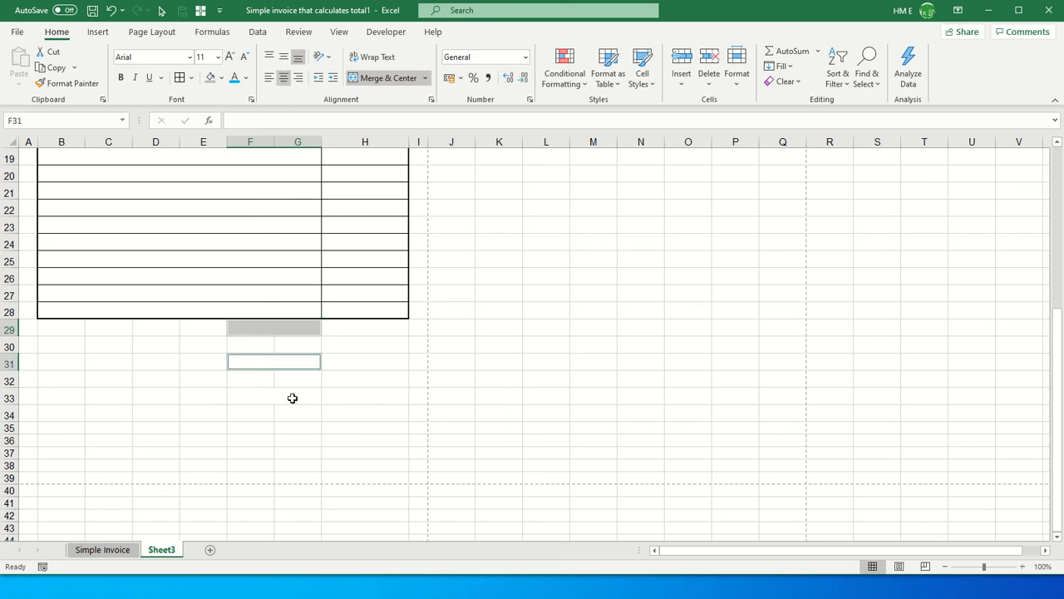
{"action": "key", "text": "F4"}
{"action": "left_click", "coordinate": [292, 398]}
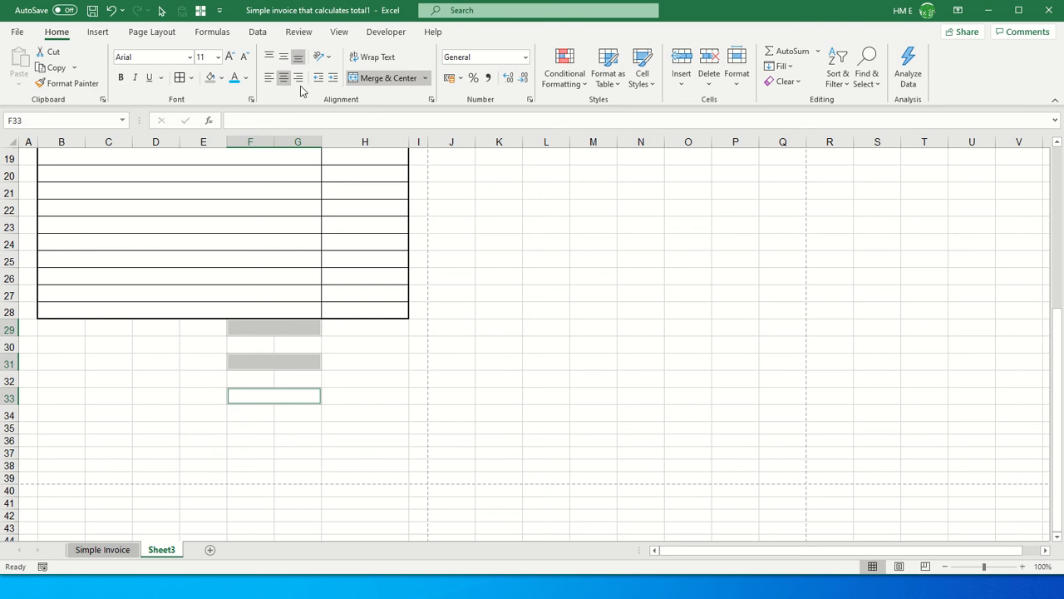
{"action": "left_click", "coordinate": [300, 79]}
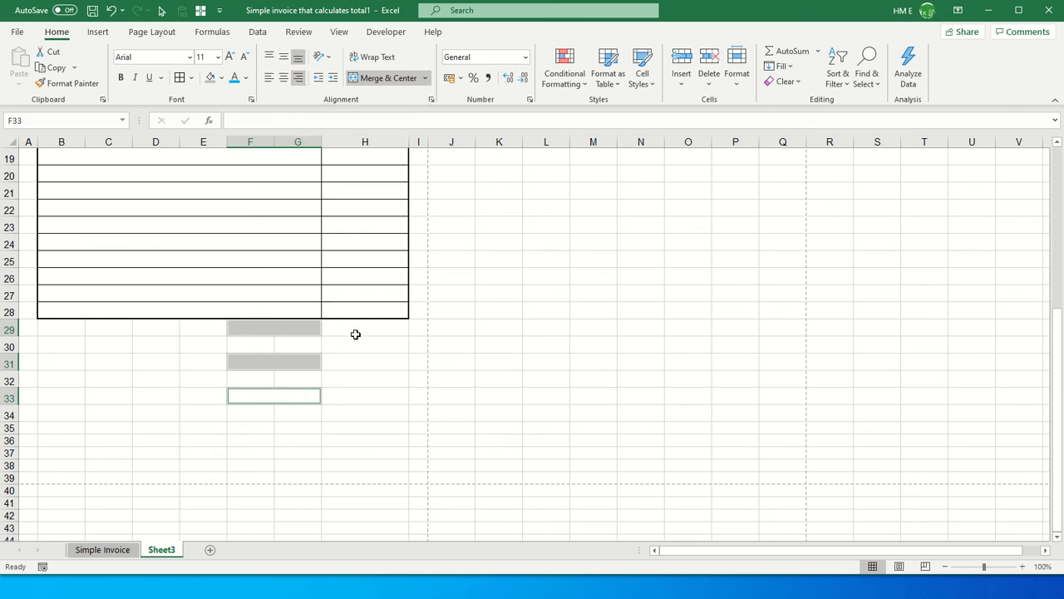
{"action": "left_click", "coordinate": [231, 57]}
{"action": "left_click", "coordinate": [231, 57]}
{"action": "left_click", "coordinate": [231, 57]}
Enter the label "TOTAL:" in the merged cell F29 directly below the table
{"action": "left_click", "coordinate": [307, 328]}
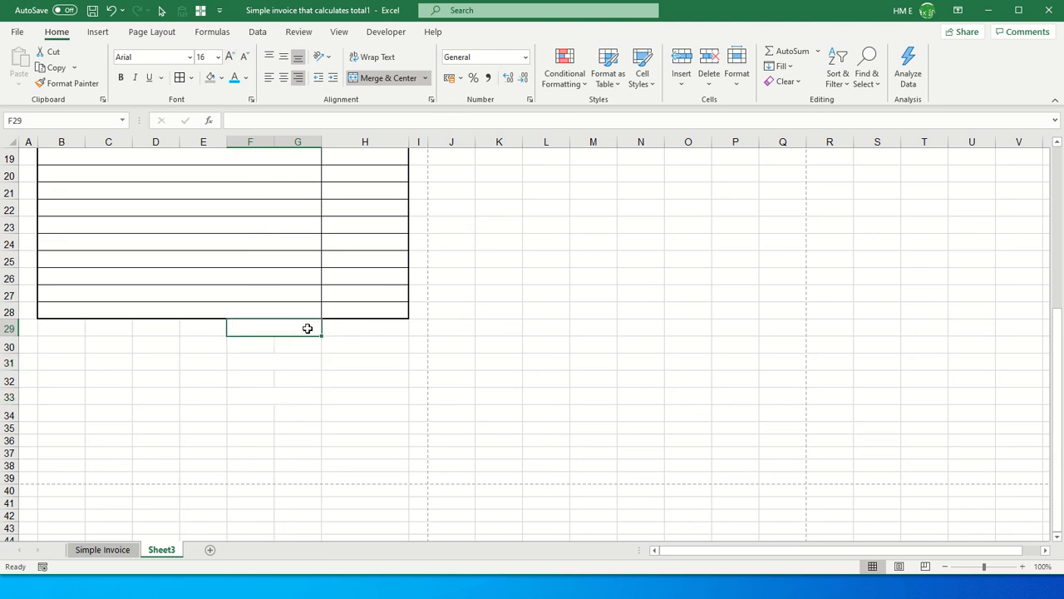
{"action": "type", "text": "To"}
{"action": "key", "text": "BackSpace"}
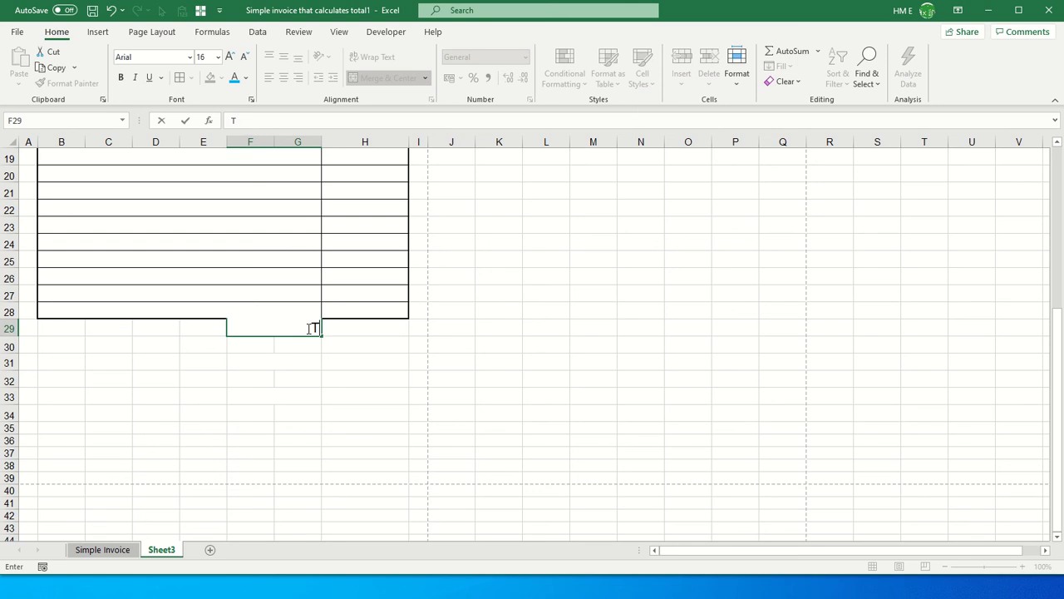
{"action": "type", "text": "OTAL:"}
{"action": "key", "text": "Return"}
{"action": "key", "text": "Down"}
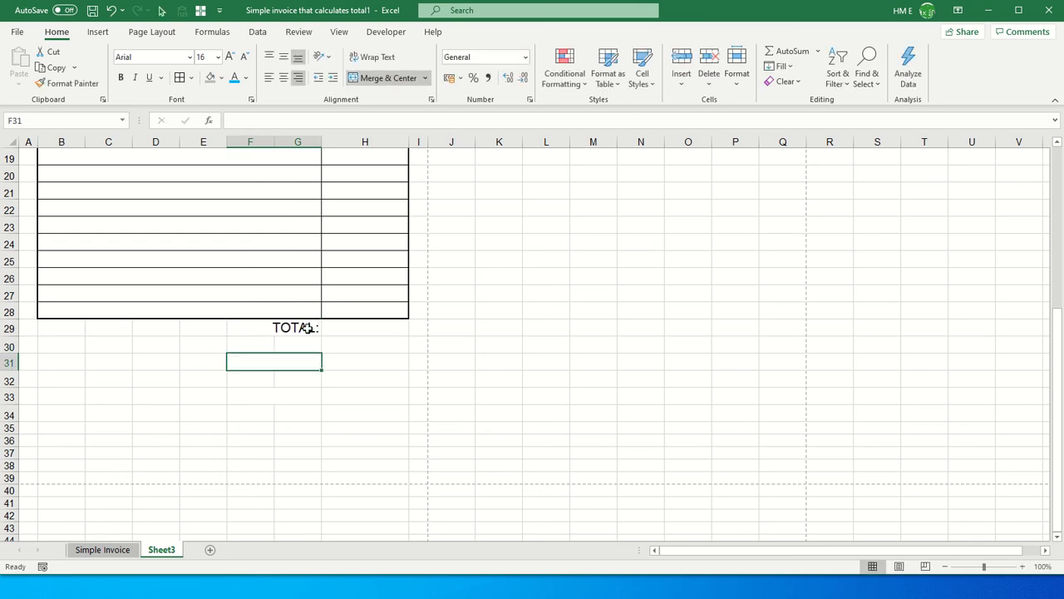
Enter the label "VAT (20%)" in the merged cell F31
{"action": "type", "text": "VAT"}
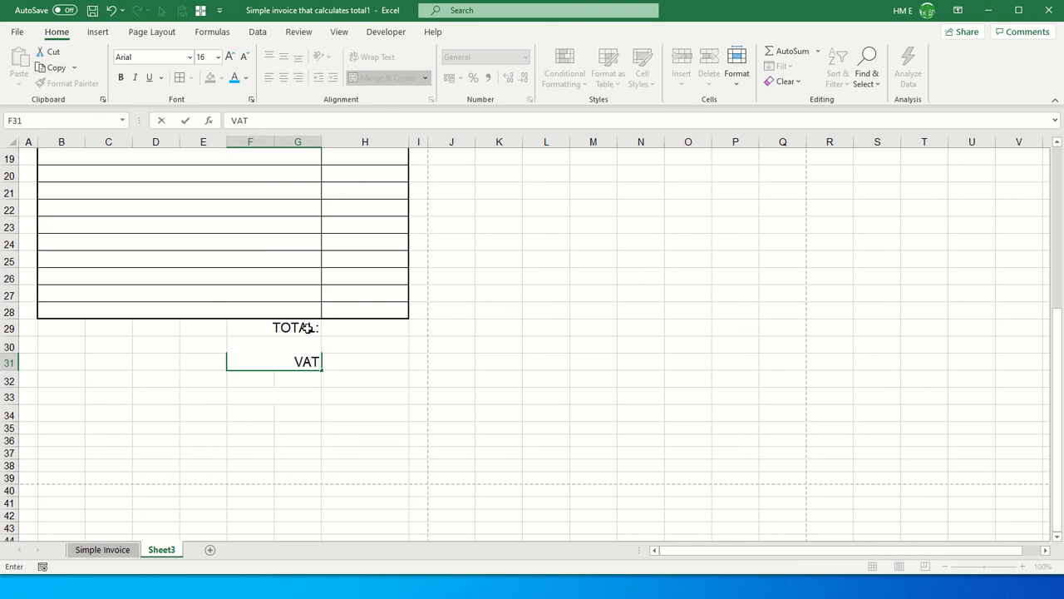
{"action": "type", "text": " (20%"}
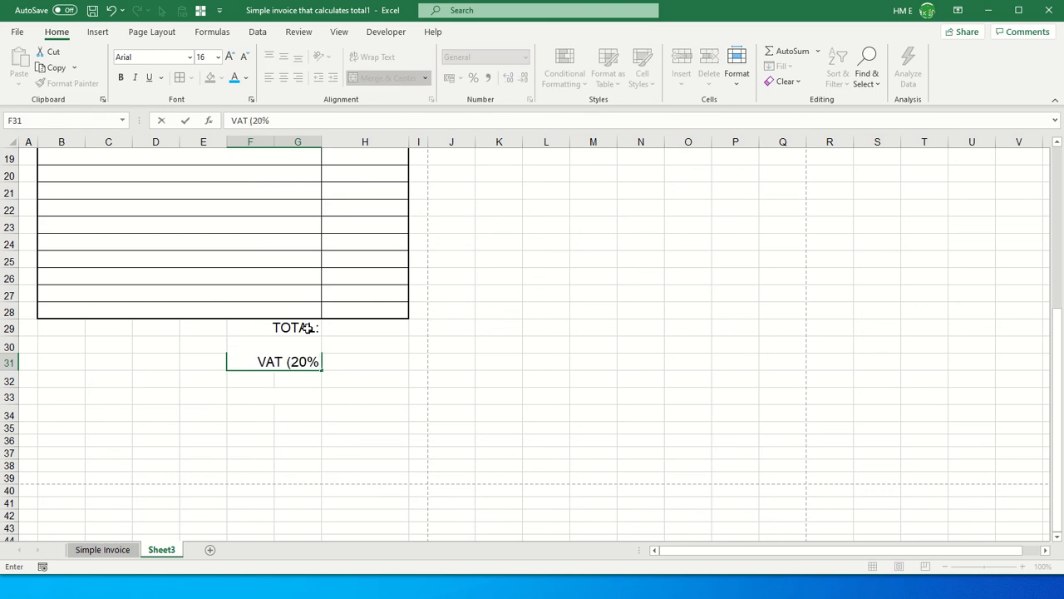
{"action": "type", "text": ")"}
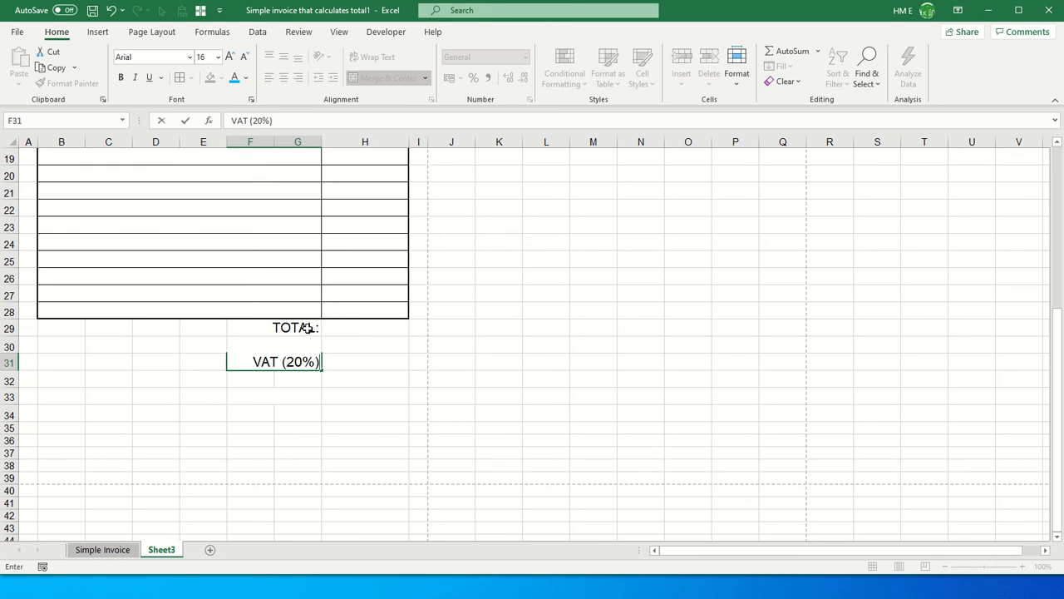
{"action": "key", "text": "Return"}
{"action": "key", "text": "Return"}
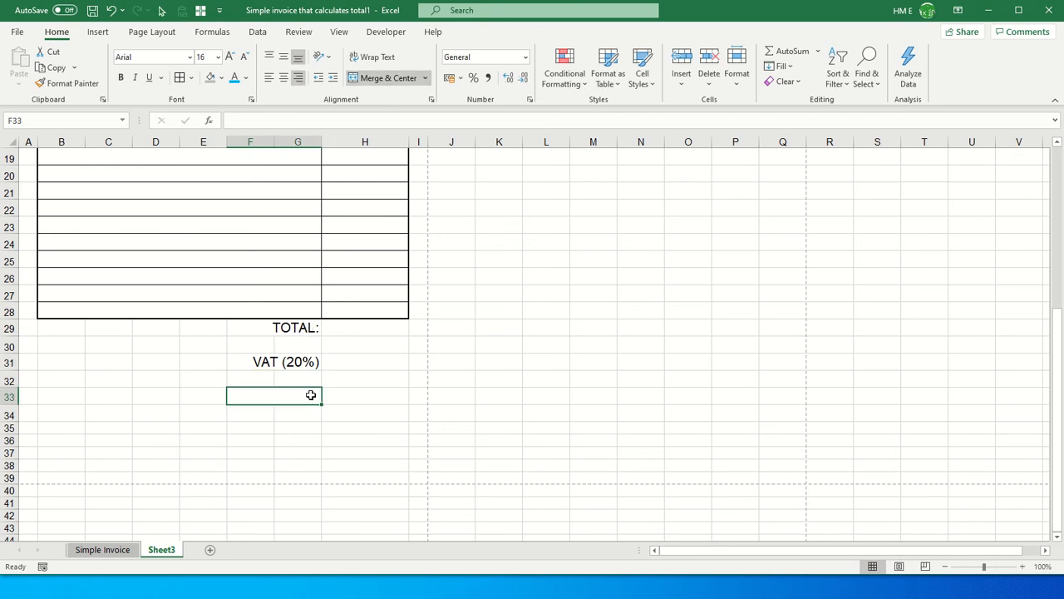
Enter the label "AMOUNT DUE:" in the merged cell F33
{"action": "type", "text": "AMOUNT"}
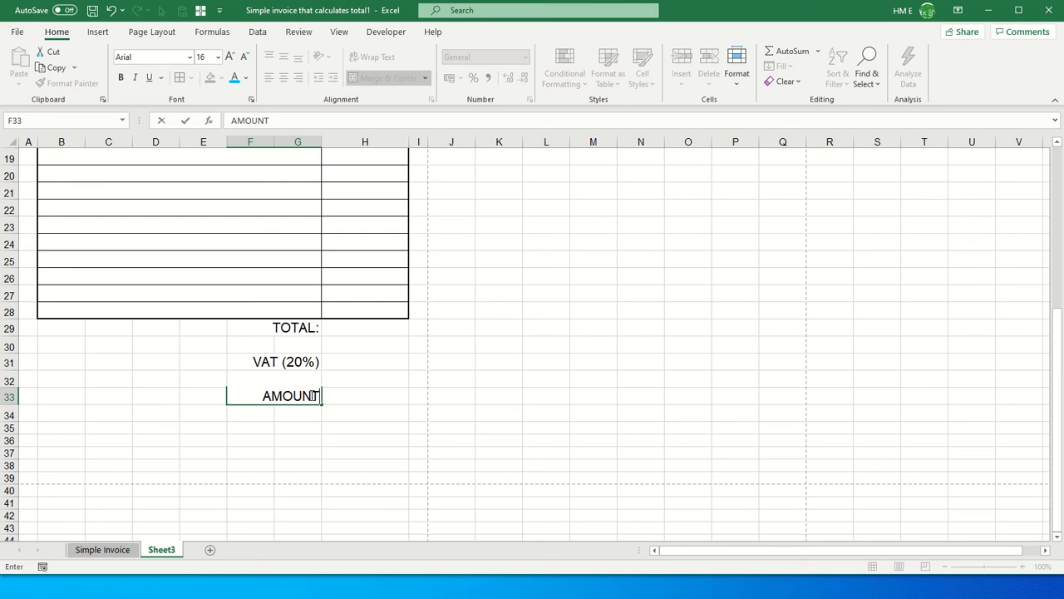
{"action": "type", "text": " DUE"}
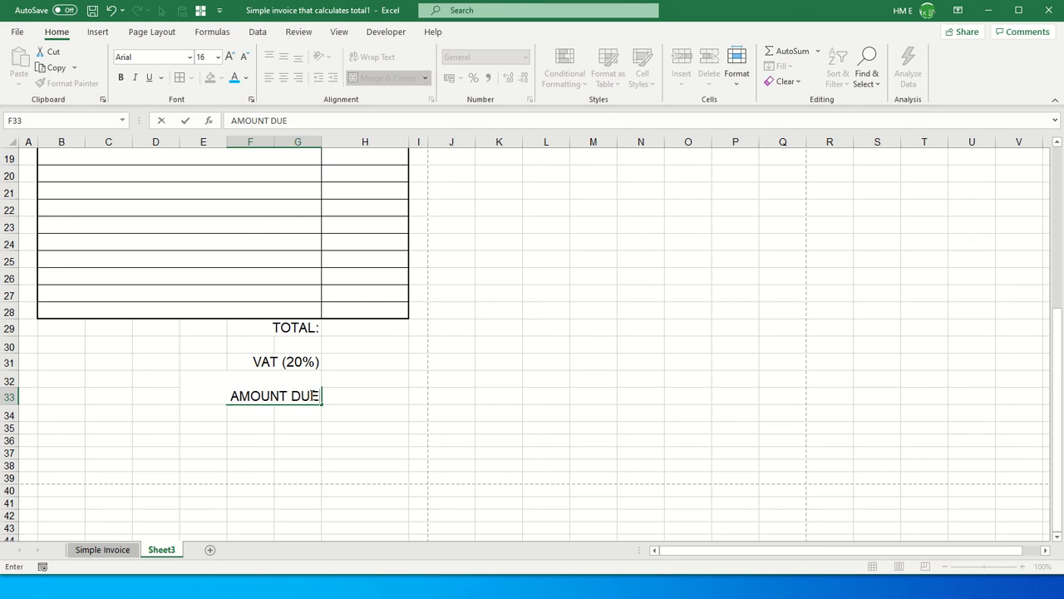
{"action": "type", "text": ":"}
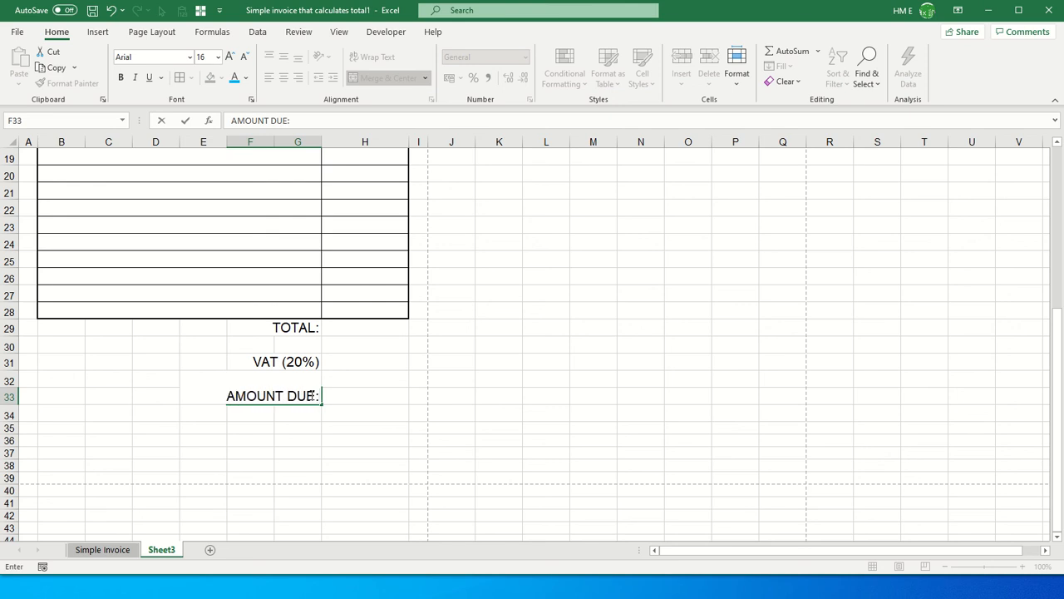
{"action": "left_click", "coordinate": [384, 400]}
Set the TOTAL, VAT and AMOUNT DUE labels to font size 14 and make them bold
{"action": "left_click", "coordinate": [293, 395]}
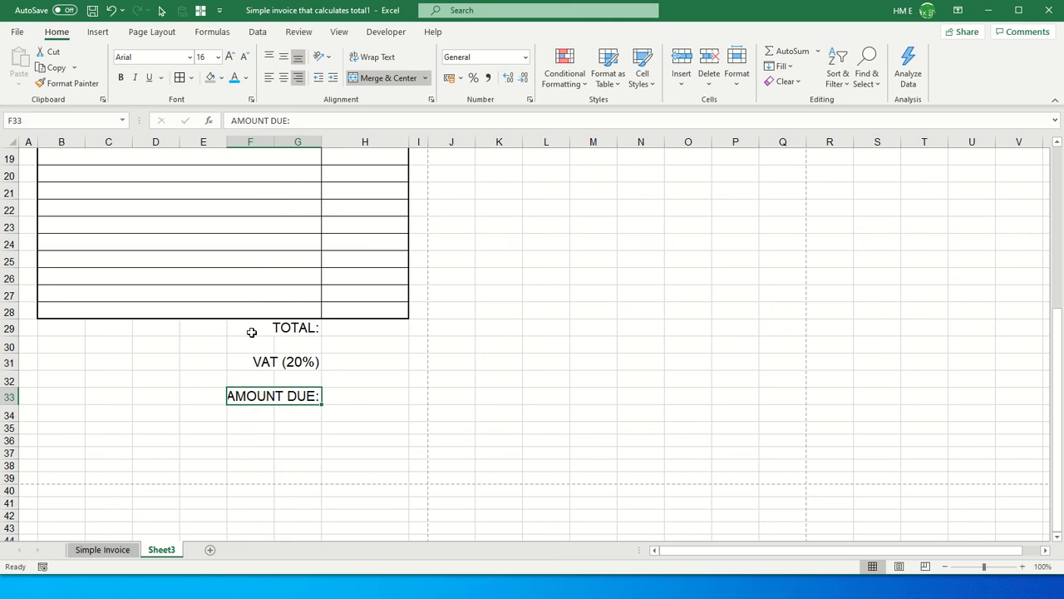
{"action": "key", "text": "Up"}
{"action": "key", "text": "Up"}
{"action": "key", "text": "Up"}
{"action": "key", "text": "Up"}
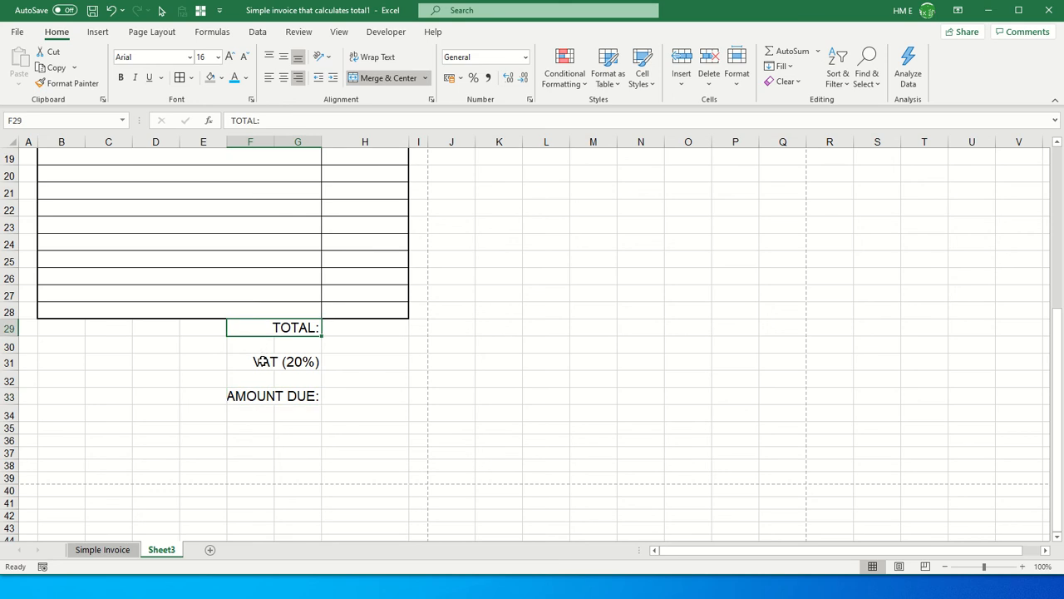
{"action": "left_click", "coordinate": [258, 331]}
{"action": "left_click", "coordinate": [266, 363], "text": "ctrl"}
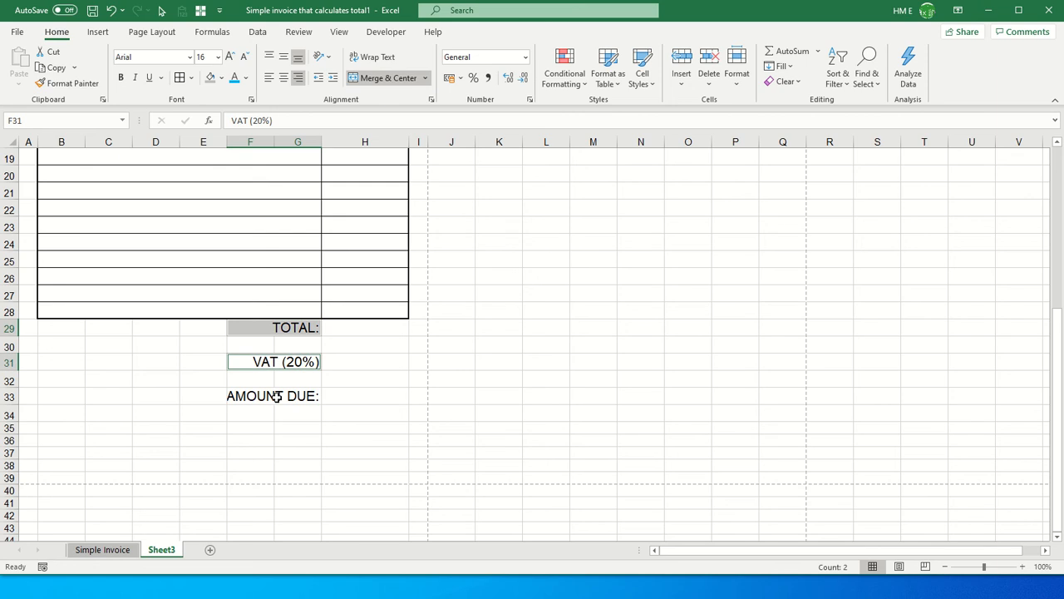
{"action": "left_click", "coordinate": [277, 398], "text": "ctrl"}
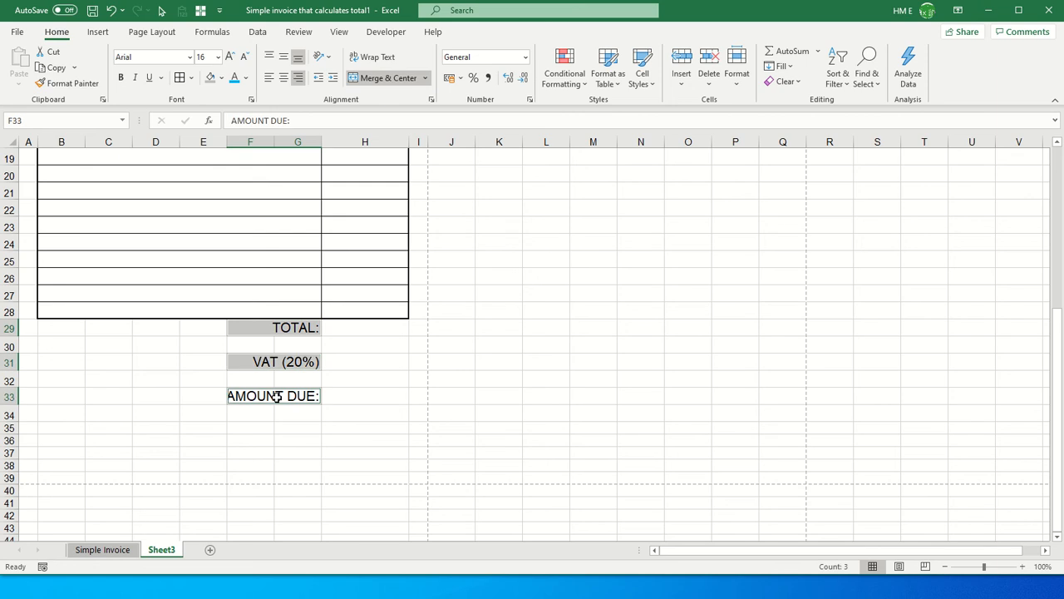
{"action": "left_click", "coordinate": [218, 57]}
{"action": "left_click", "coordinate": [204, 152]}
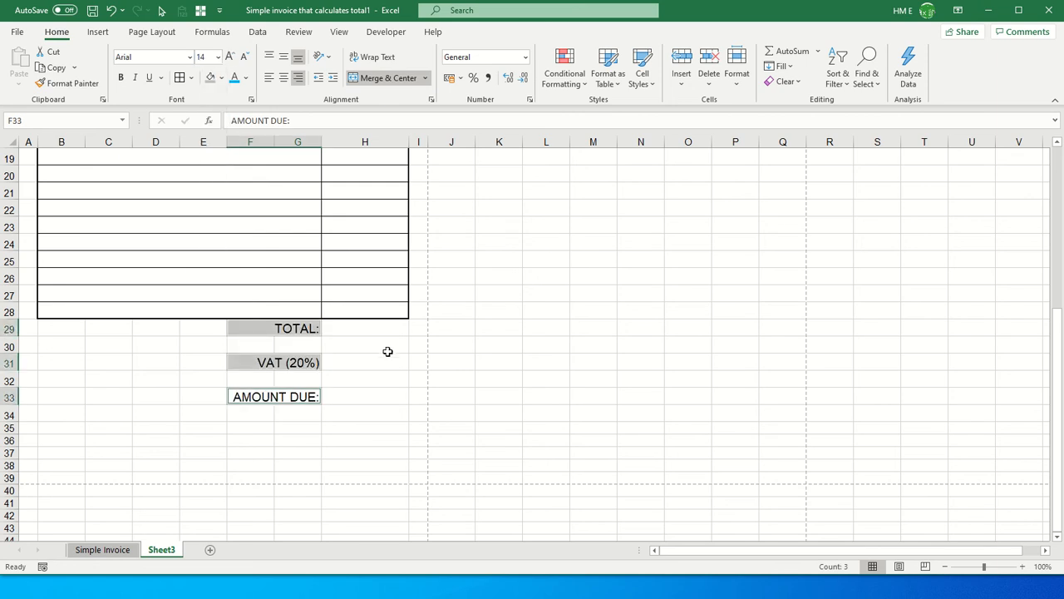
{"action": "left_click", "coordinate": [120, 77]}
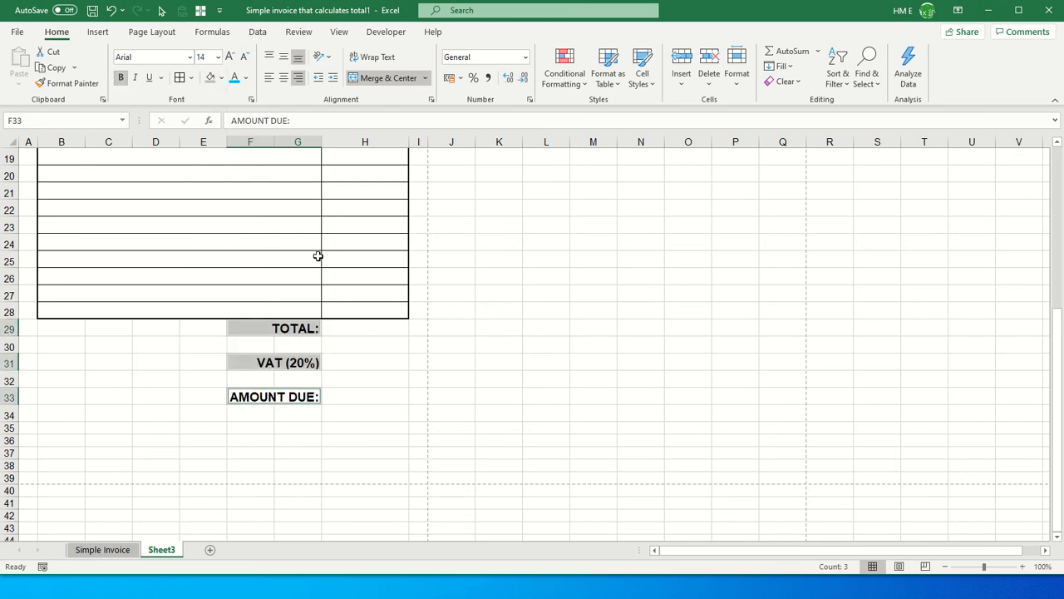
Apply a medium solid outline border to the TOTAL, VAT and AMOUNT DUE label cells and their adjacent cells H29, H31 and H33
{"action": "left_click", "coordinate": [380, 333]}
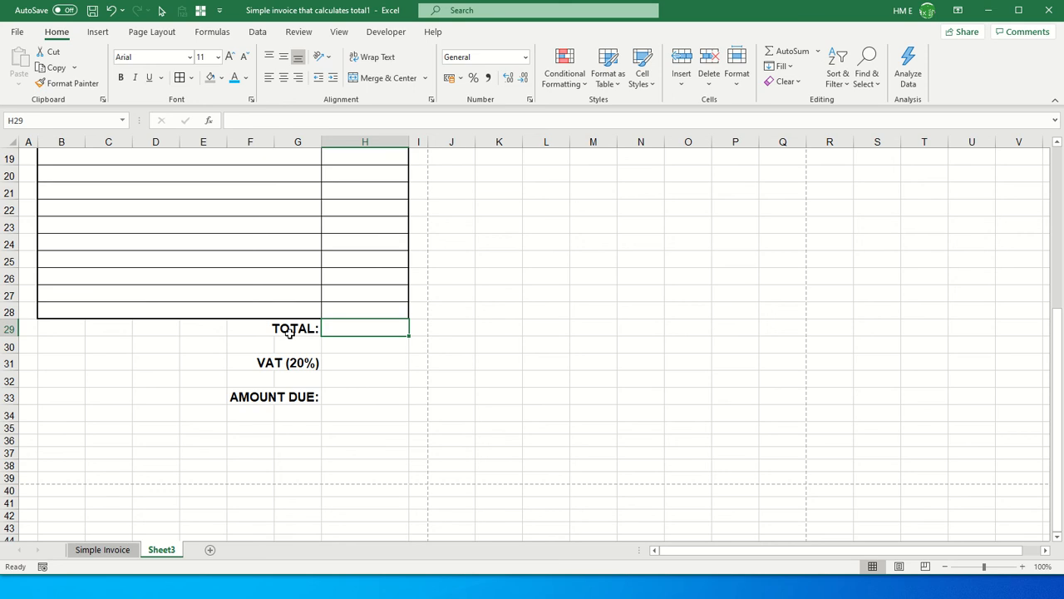
{"action": "left_click", "coordinate": [252, 328]}
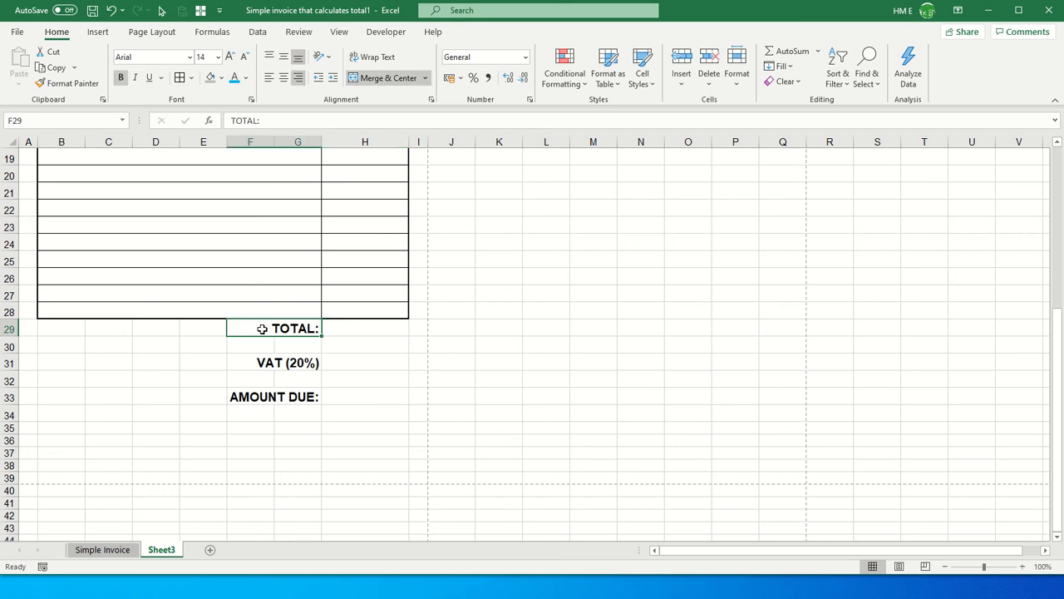
{"action": "left_click", "coordinate": [338, 329]}
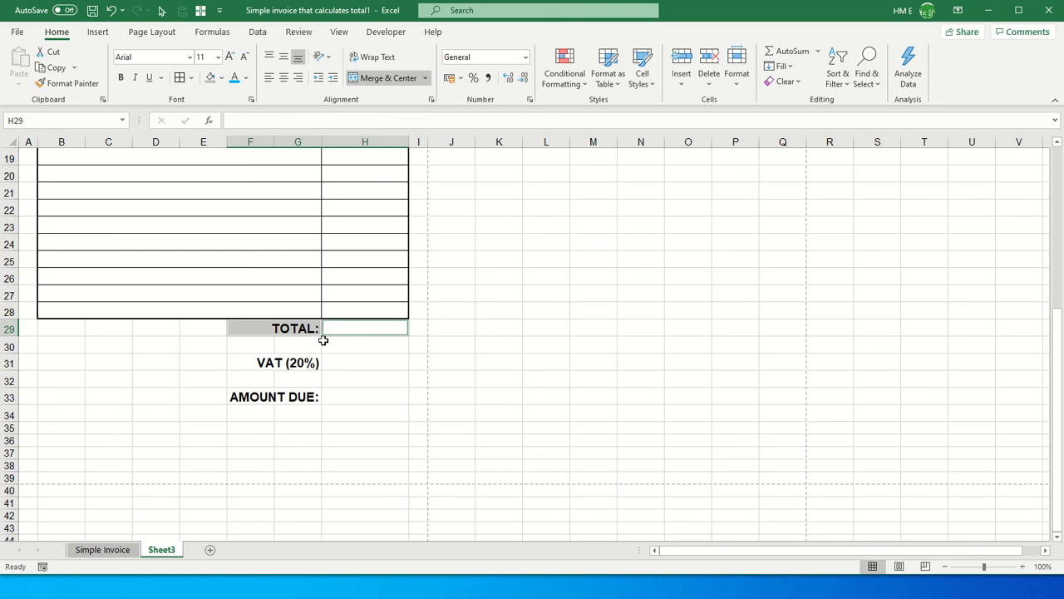
{"action": "left_click", "coordinate": [279, 363], "text": "ctrl"}
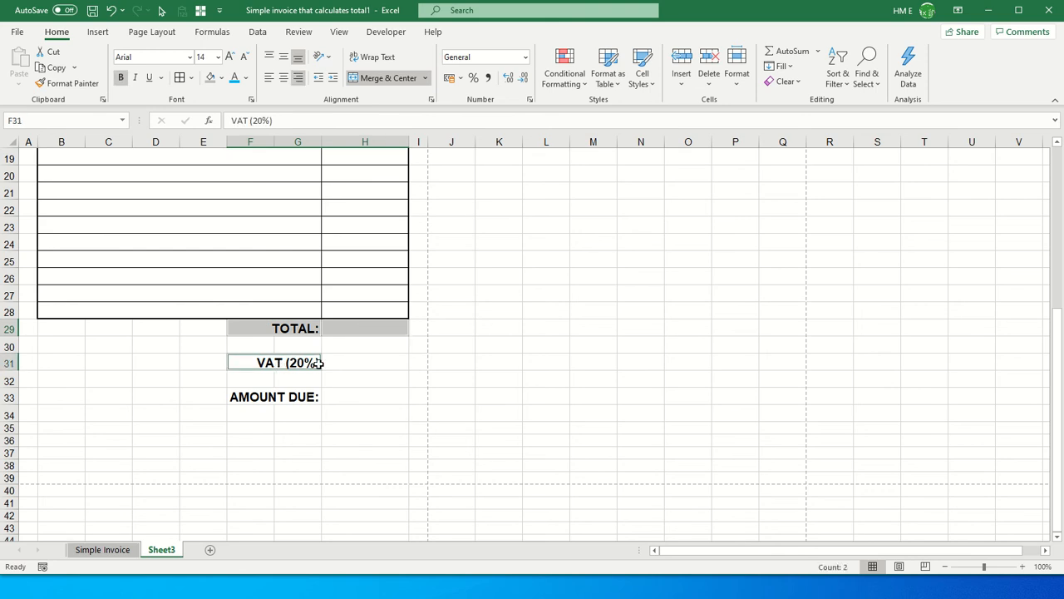
{"action": "left_click", "coordinate": [339, 363], "text": "ctrl"}
{"action": "left_click", "coordinate": [296, 396], "text": "ctrl"}
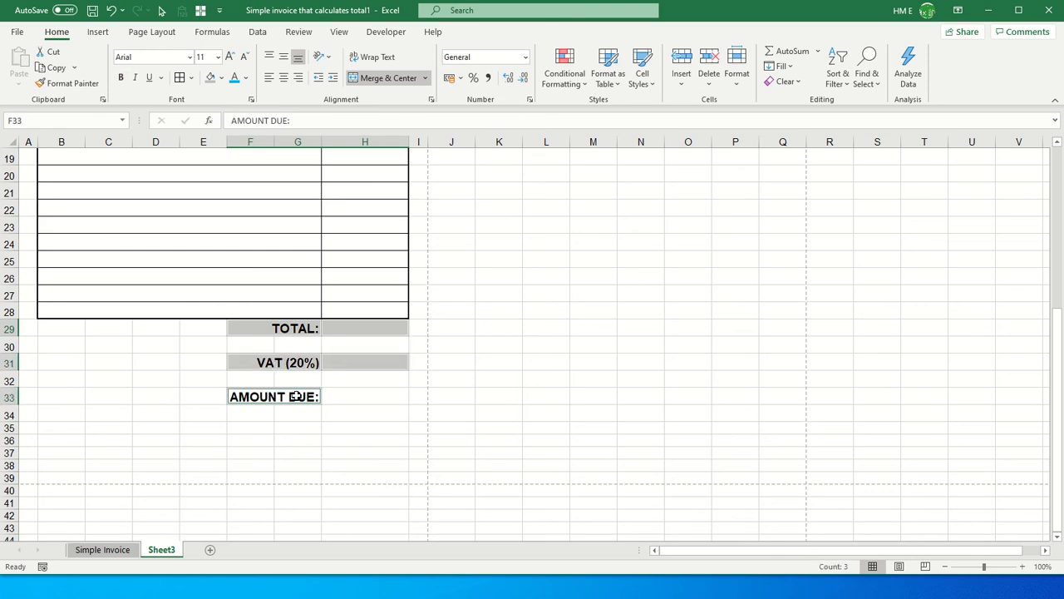
{"action": "left_click", "coordinate": [349, 397], "text": "ctrl"}
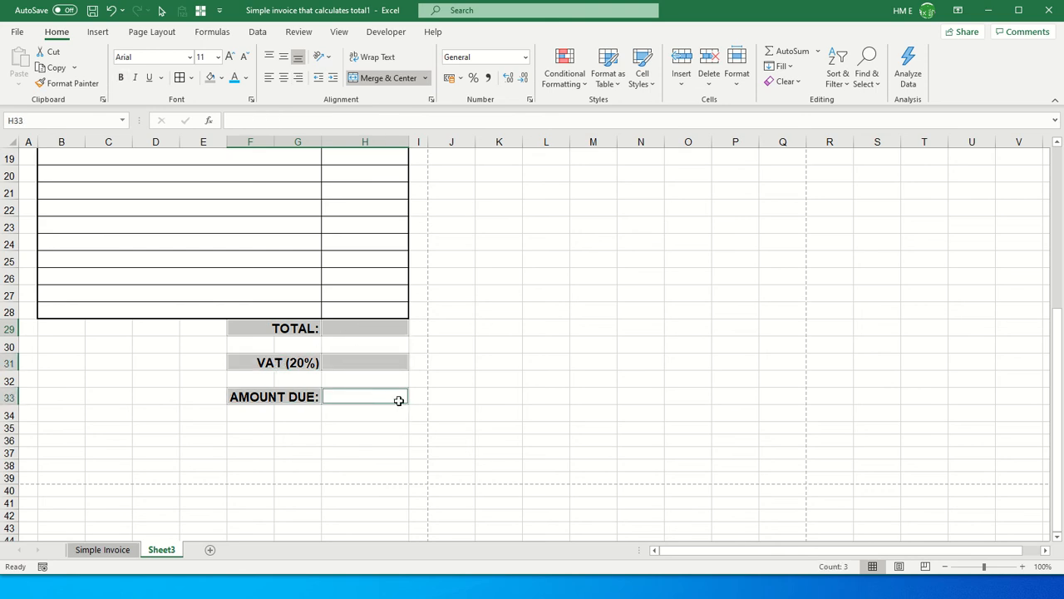
{"action": "left_click", "coordinate": [251, 100]}
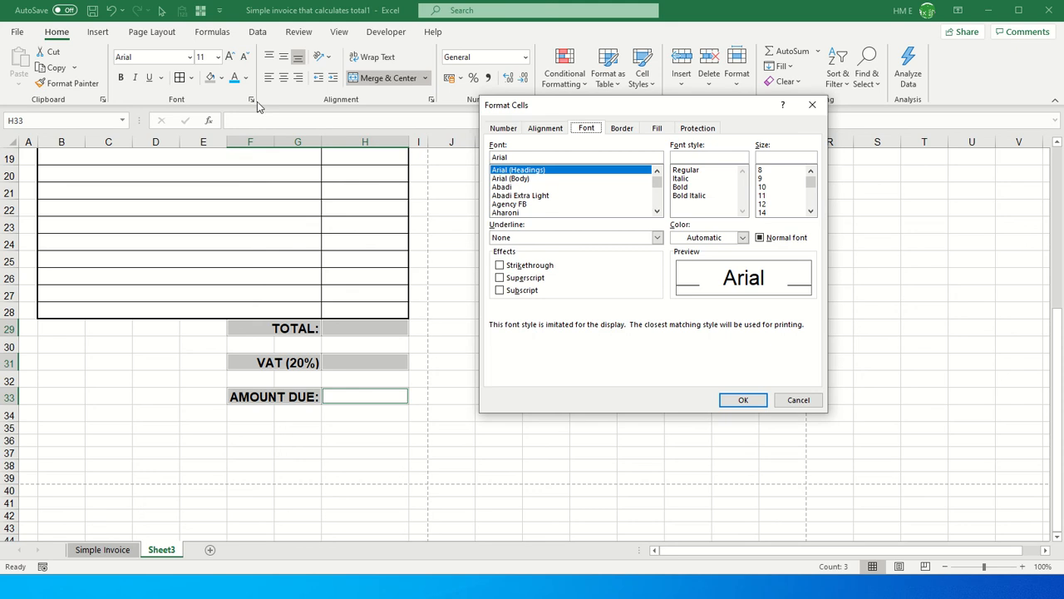
{"action": "left_click", "coordinate": [627, 127]}
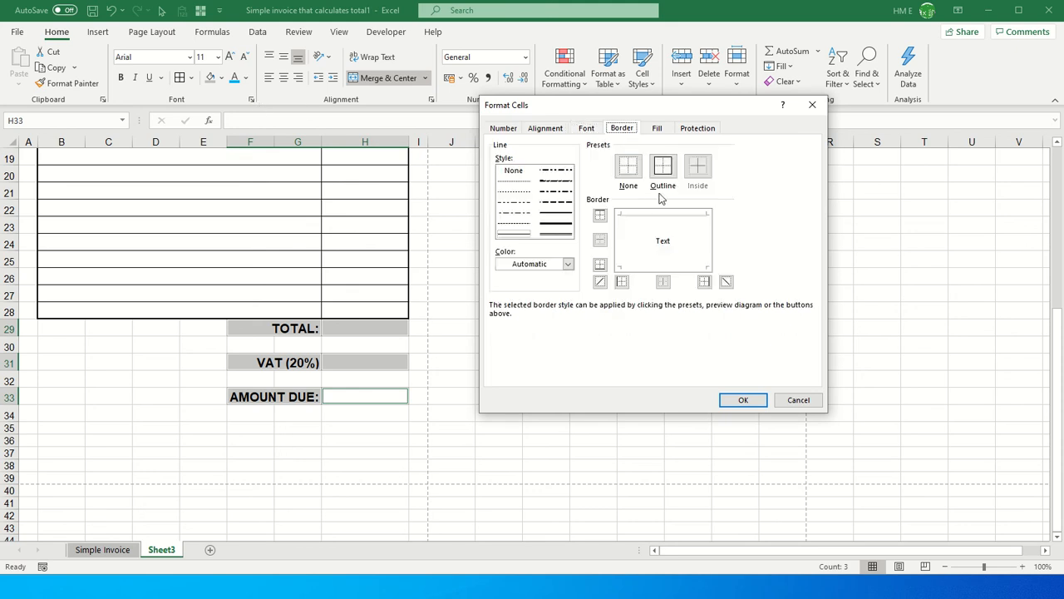
{"action": "left_click", "coordinate": [553, 223]}
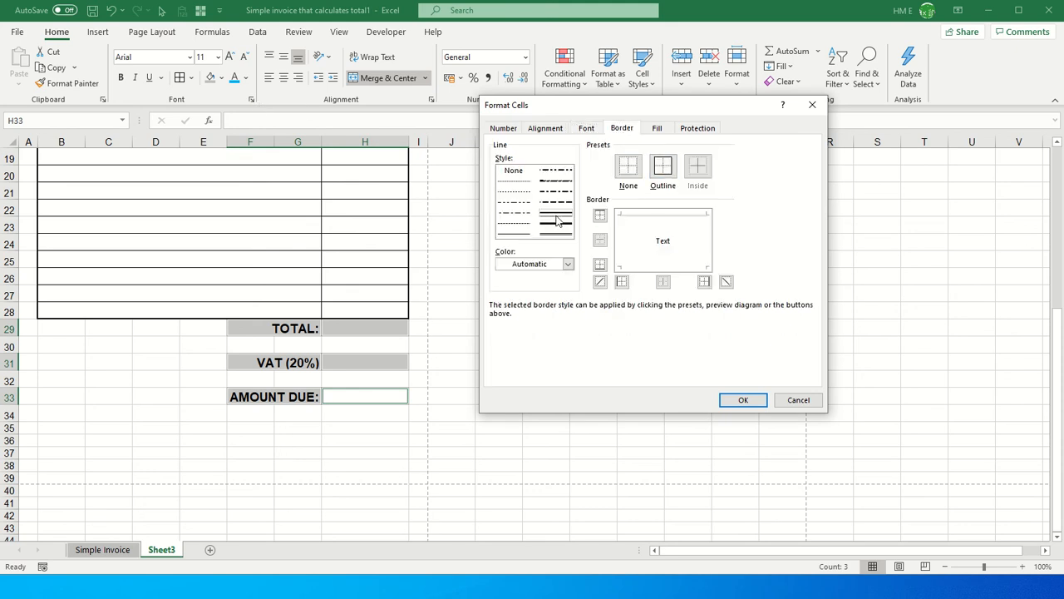
{"action": "left_click", "coordinate": [665, 170]}
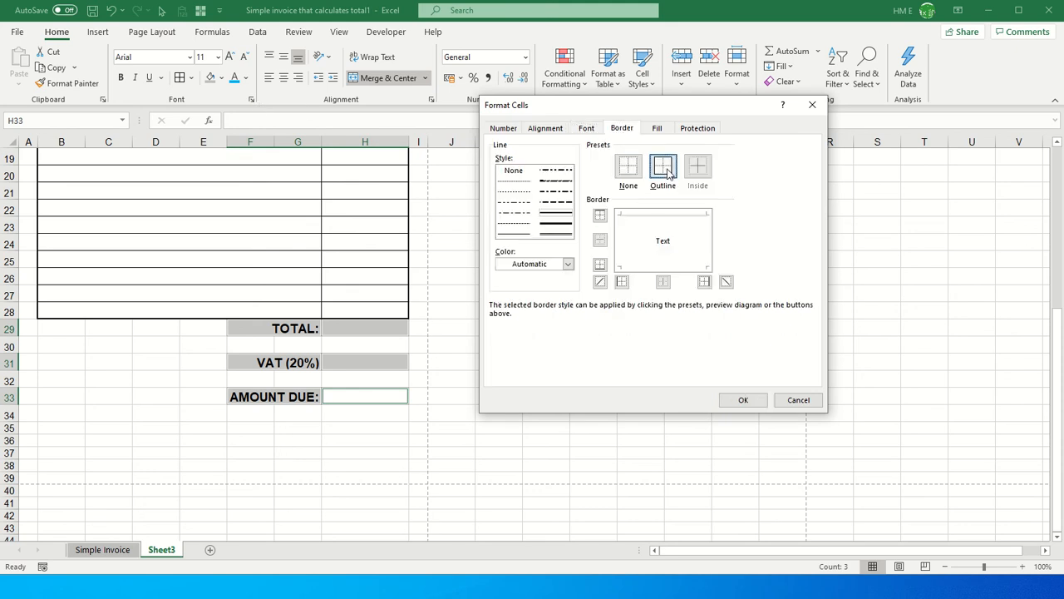
{"action": "left_click", "coordinate": [744, 400]}
{"action": "left_click", "coordinate": [371, 425]}
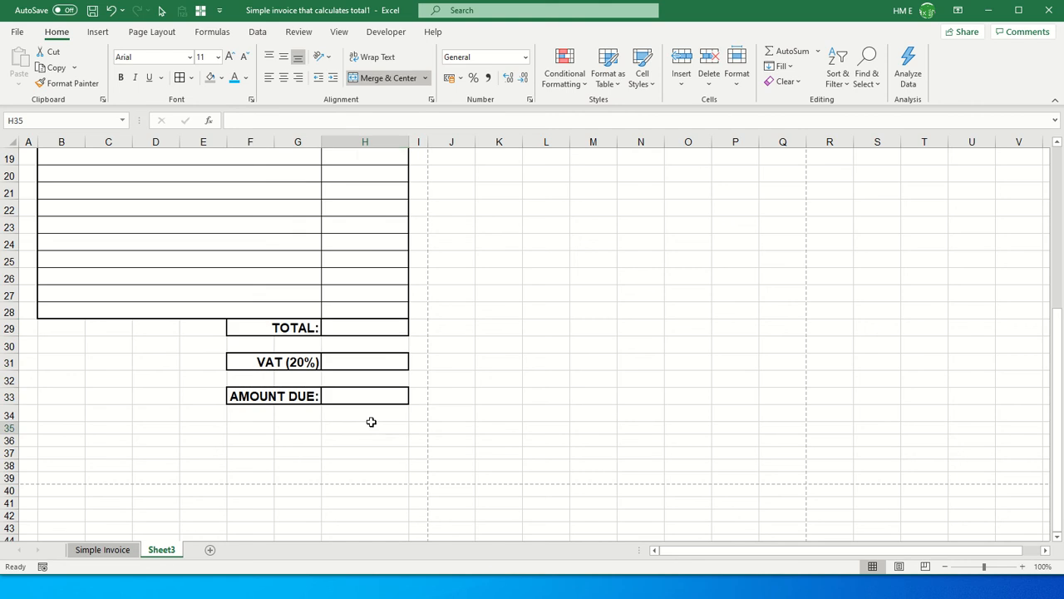
{"action": "left_click", "coordinate": [285, 328]}
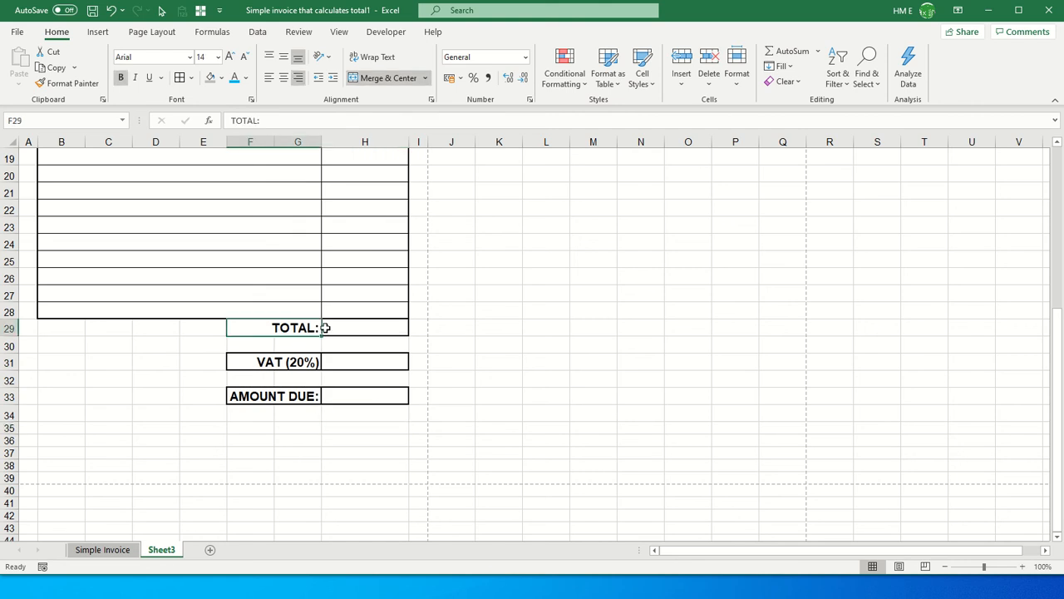
{"action": "left_click", "coordinate": [347, 328]}
{"action": "left_click", "coordinate": [302, 364]}
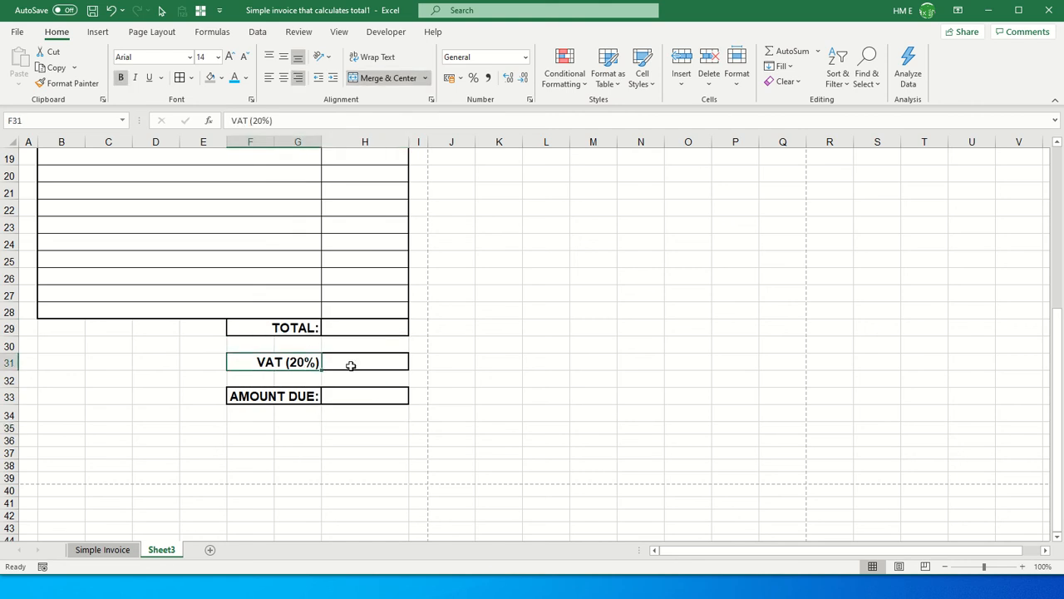
{"action": "left_click", "coordinate": [355, 366]}
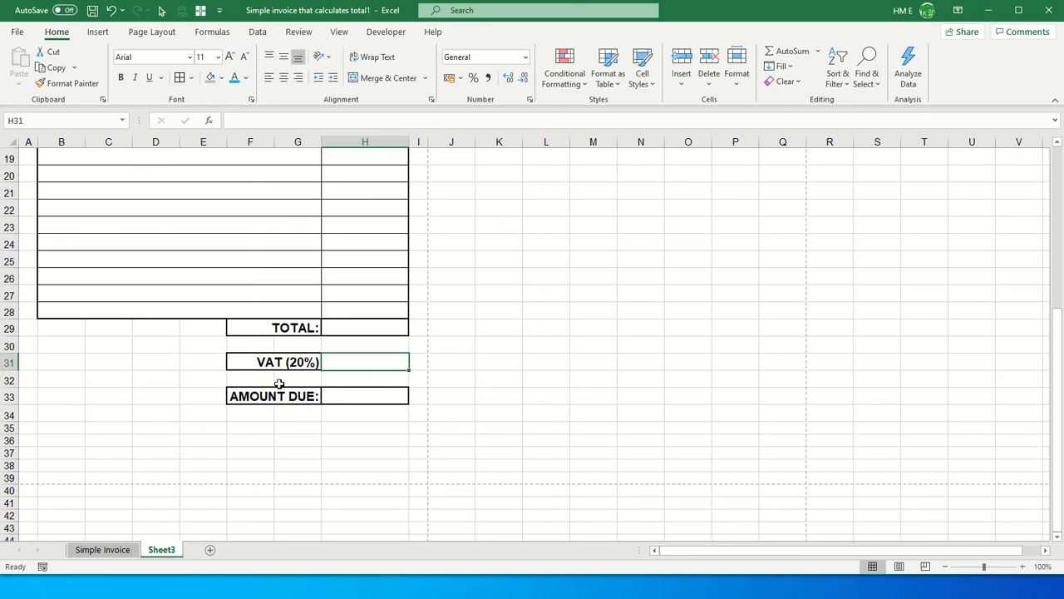
Examine the footer notes below the table on the Simple Invoice sheet and return to Sheet3
{"action": "left_click", "coordinate": [129, 550]}
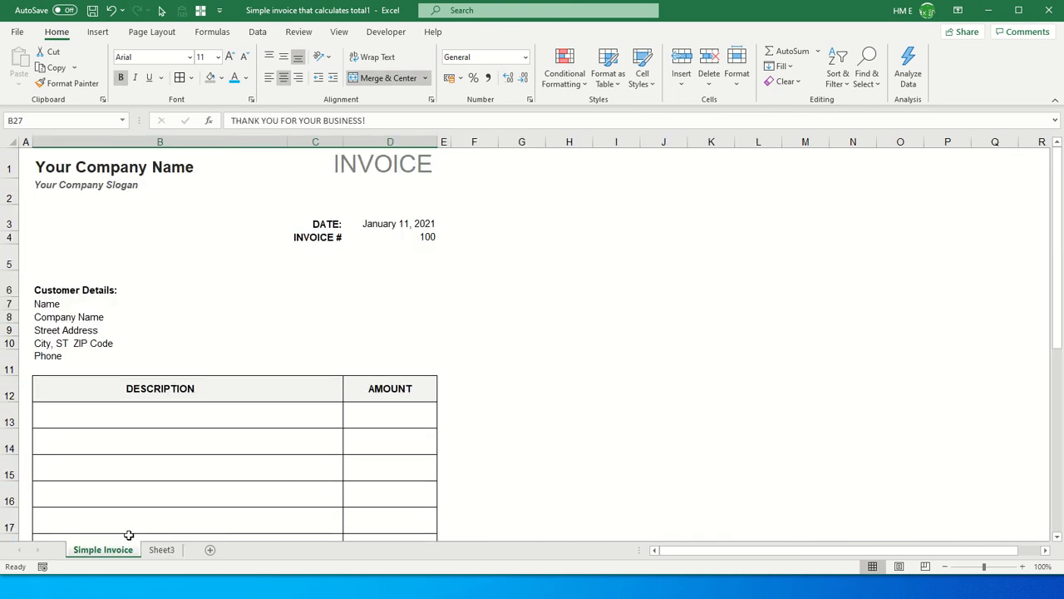
{"action": "scroll", "coordinate": [147, 416], "scroll_direction": "down", "scroll_amount": 8}
{"action": "scroll", "coordinate": [147, 412], "scroll_direction": "up", "scroll_amount": 2}
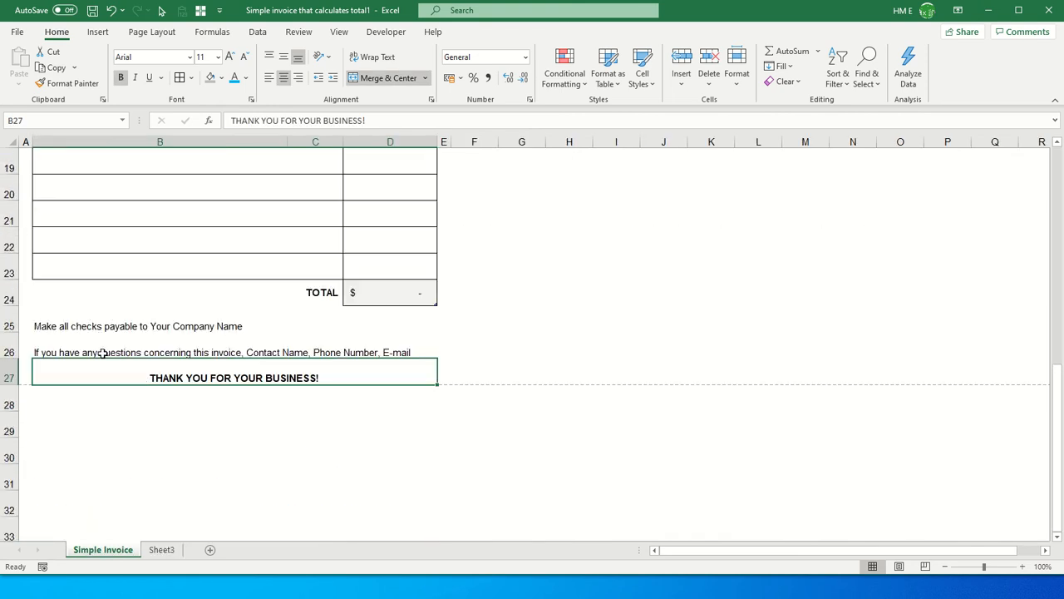
{"action": "left_click", "coordinate": [161, 550]}
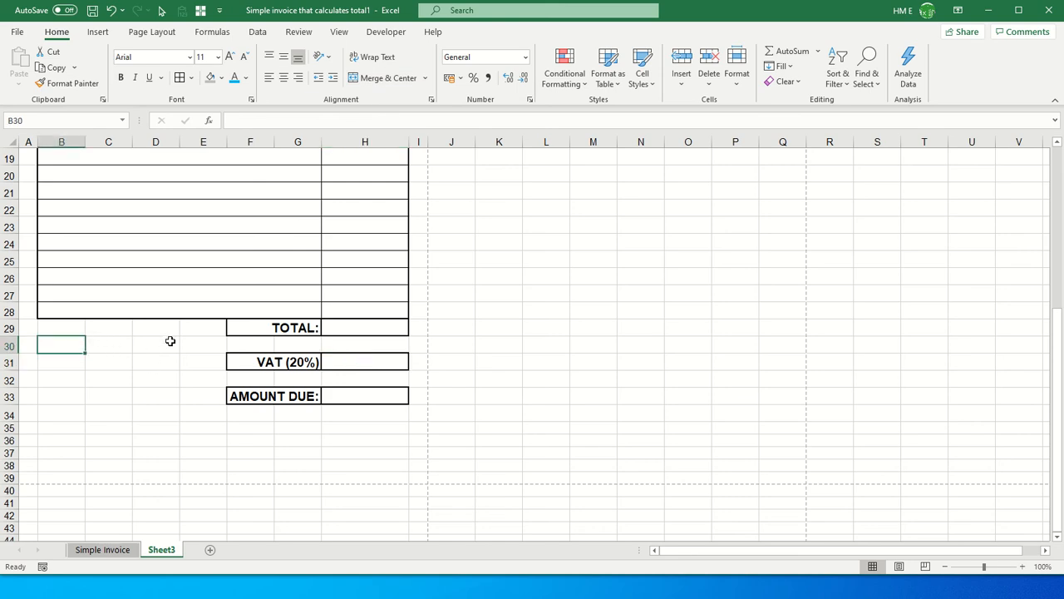
{"action": "type", "text": "Pl"}
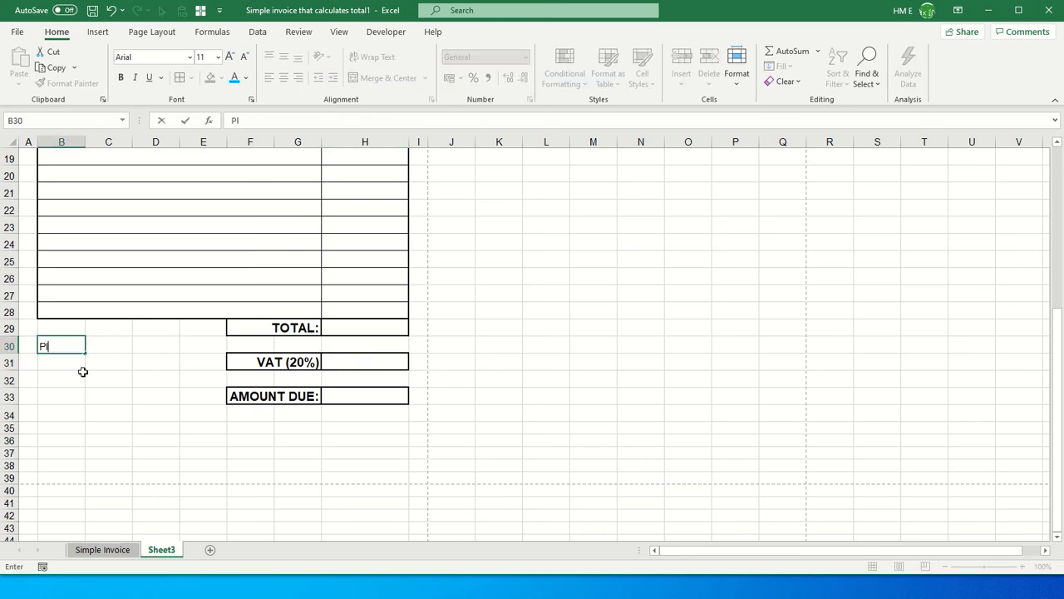
{"action": "key", "text": "Escape"}
{"action": "left_click_drag", "start_coordinate": [59, 344], "coordinate": [161, 345]}
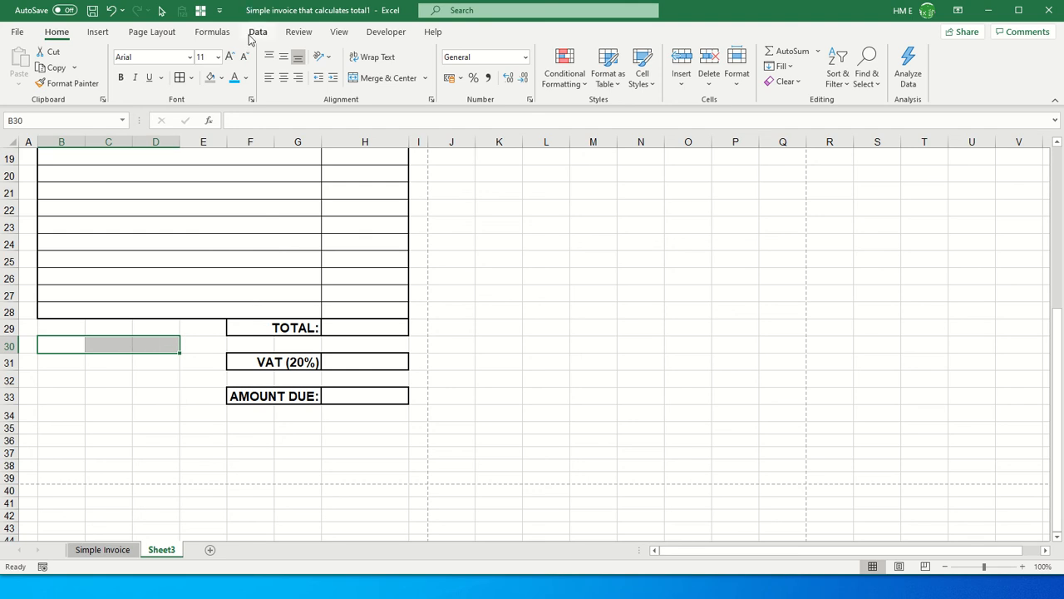
{"action": "left_click_drag", "start_coordinate": [59, 342], "coordinate": [186, 349]}
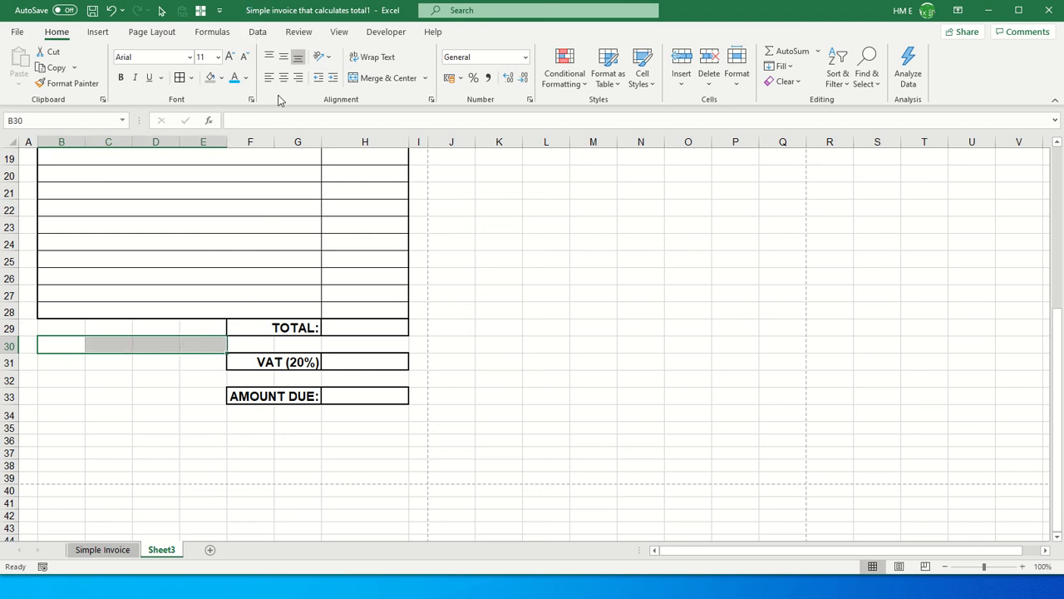
{"action": "left_click", "coordinate": [62, 345]}
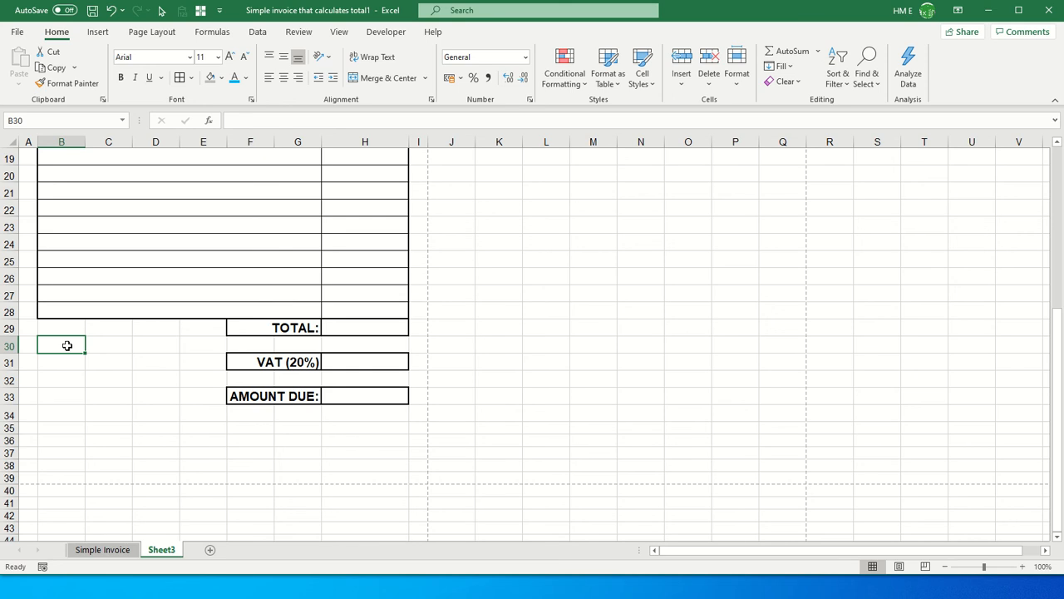
Merge cells B30 to E30 without centring the content
{"action": "left_click_drag", "start_coordinate": [67, 345], "coordinate": [193, 344]}
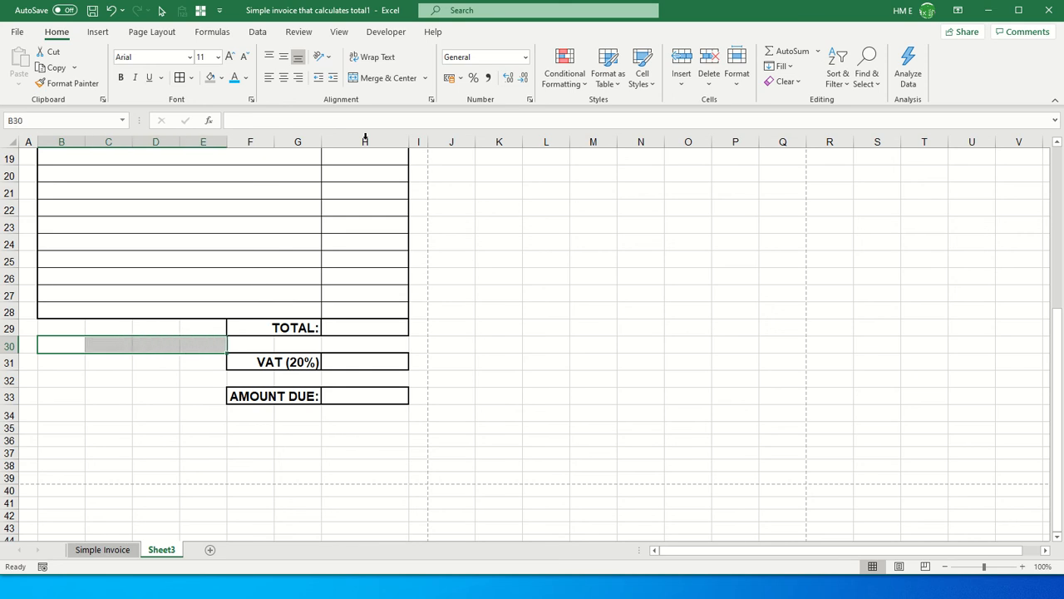
{"action": "left_click", "coordinate": [426, 78]}
{"action": "left_click", "coordinate": [406, 112]}
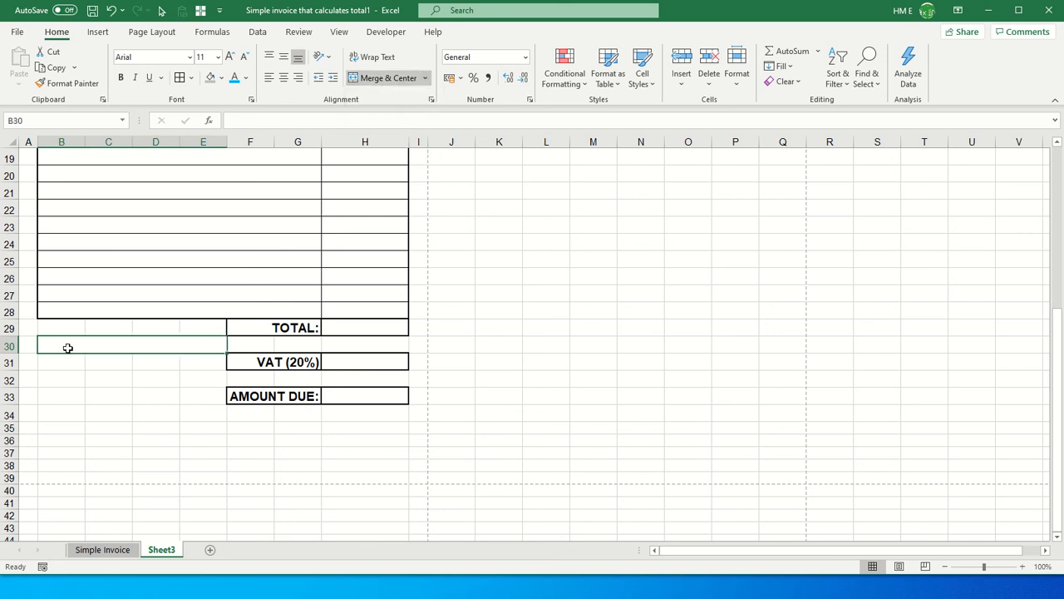
Enter the payment note "Please pay within 7 days of invoice" in the merged cell B30
{"action": "type", "text": "PLea"}
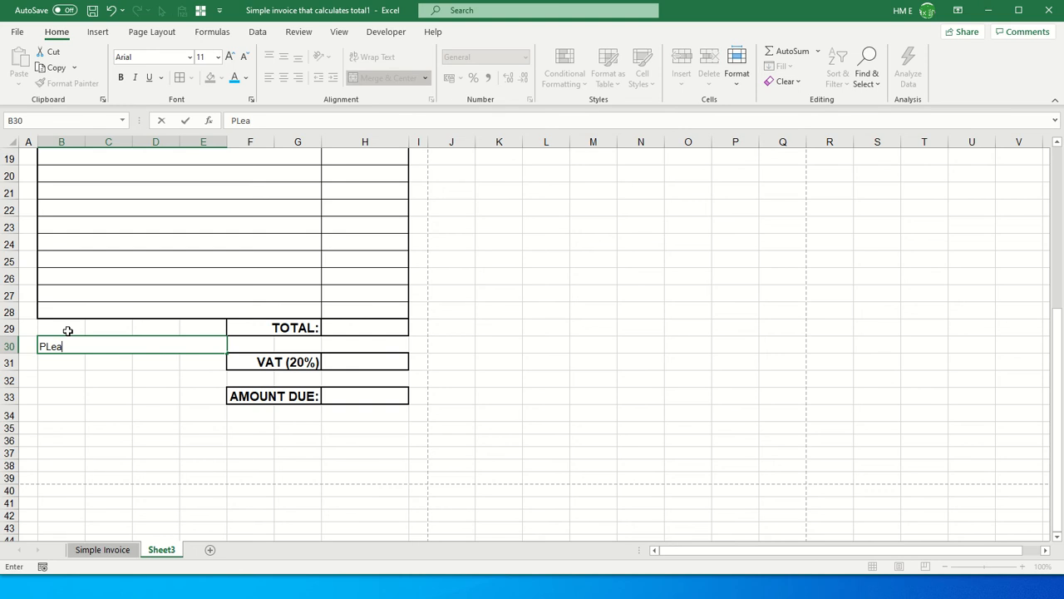
{"action": "key", "text": "BackSpace"}
{"action": "key", "text": "BackSpace"}
{"action": "key", "text": "BackSpace"}
{"action": "type", "text": "lease pay within 7"}
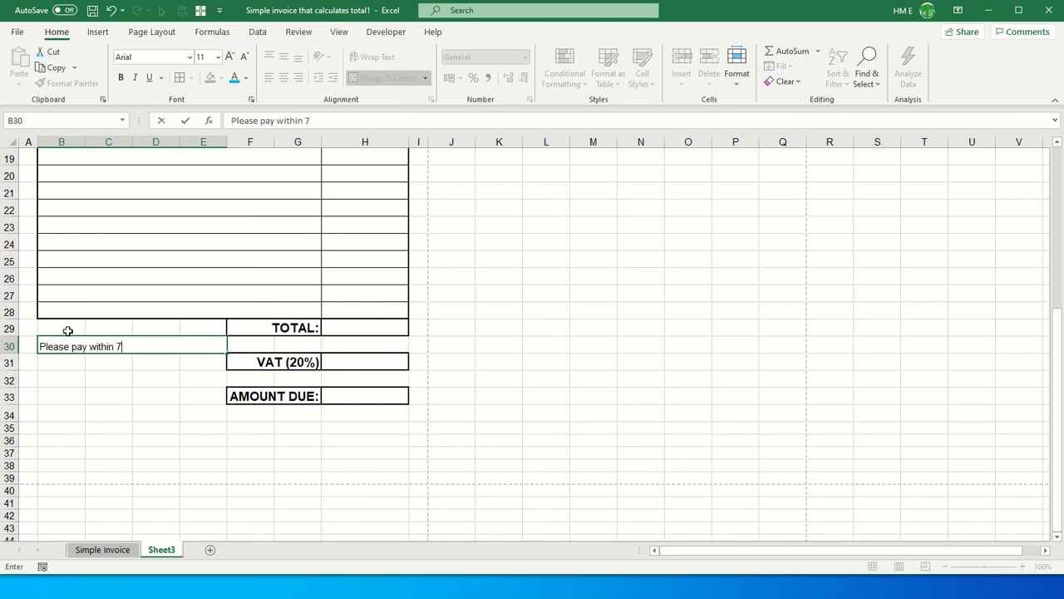
{"action": "type", "text": " da"}
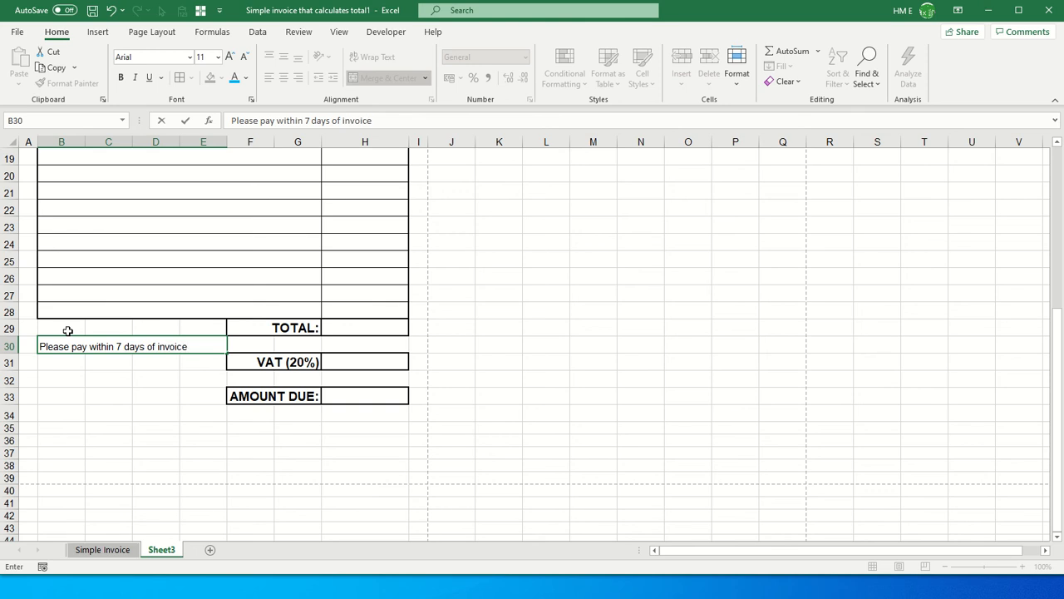
{"action": "type", "text": "ys of invoice"}
{"action": "key", "text": "Return"}
{"action": "key", "text": "Return"}
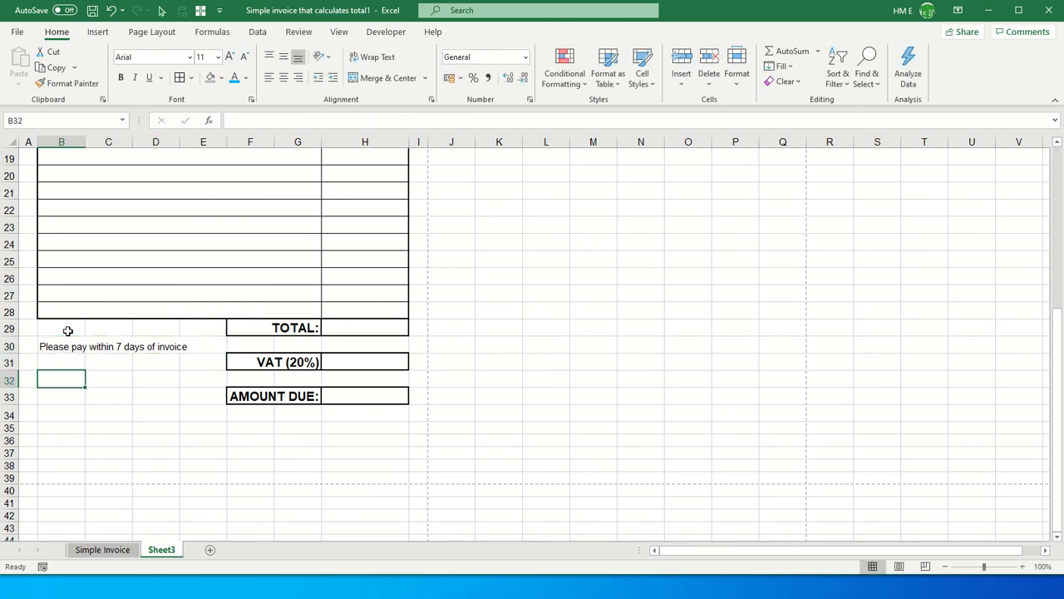
{"action": "type", "text": "Than"}
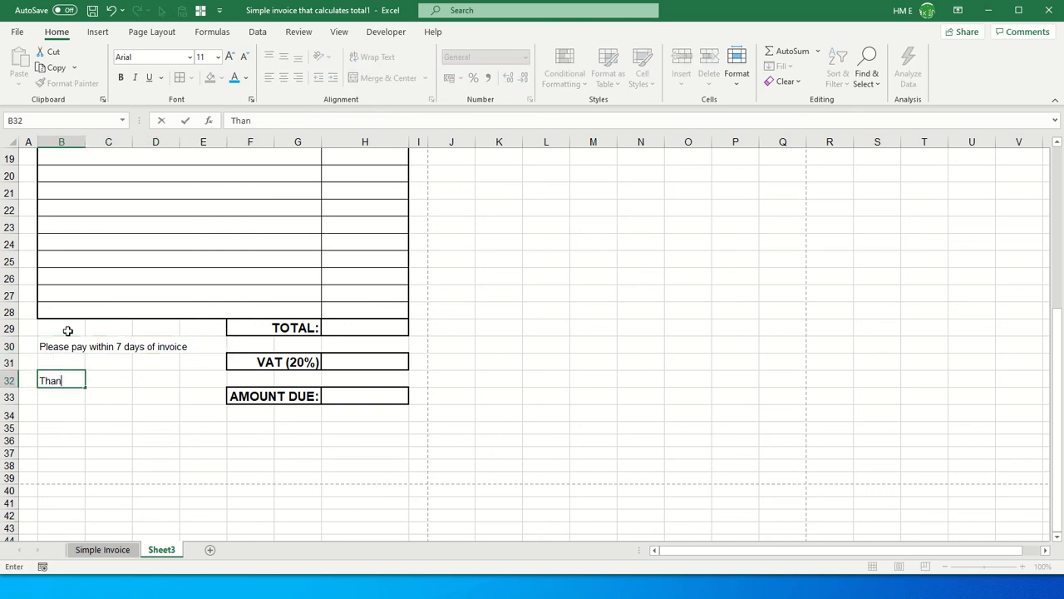
{"action": "key", "text": "BackSpace"}
{"action": "key", "text": "BackSpace"}
{"action": "key", "text": "BackSpace"}
{"action": "key", "text": "BackSpace"}
{"action": "key", "text": "BackSpace"}
{"action": "key", "text": "BackSpace"}
{"action": "left_click", "coordinate": [148, 391]}
{"action": "left_click", "coordinate": [67, 378]}
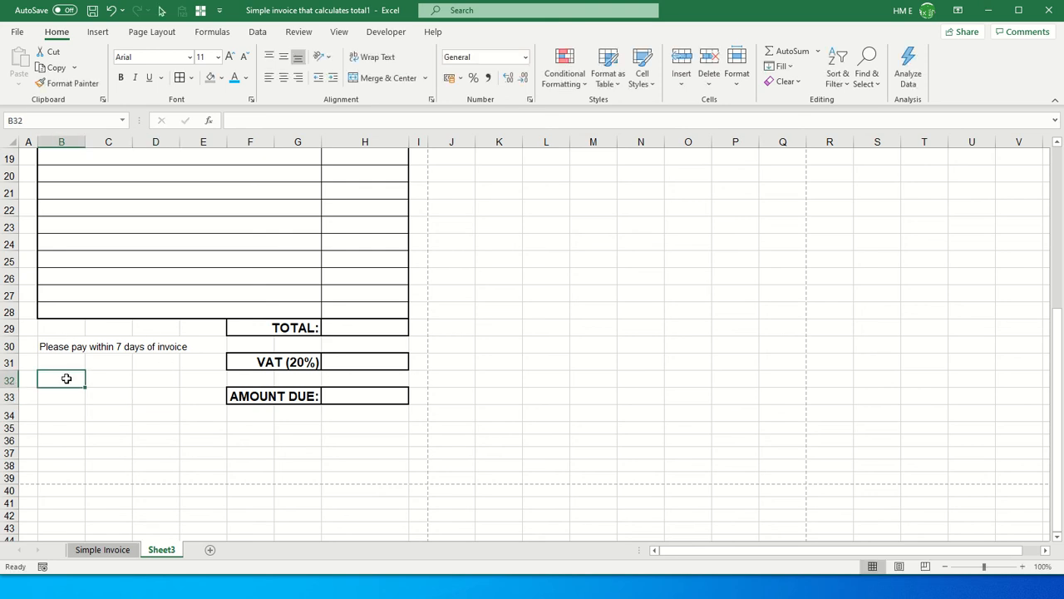
Merge cells B32 to E32 without centring the content
{"action": "left_click_drag", "start_coordinate": [66, 379], "coordinate": [212, 376]}
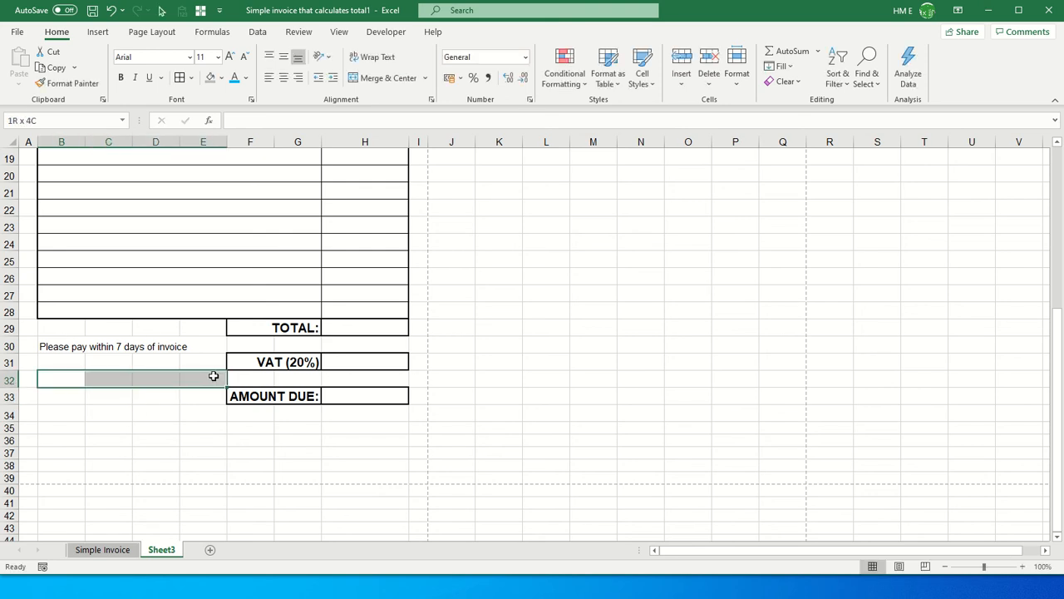
{"action": "left_click_drag", "start_coordinate": [213, 376], "coordinate": [212, 376]}
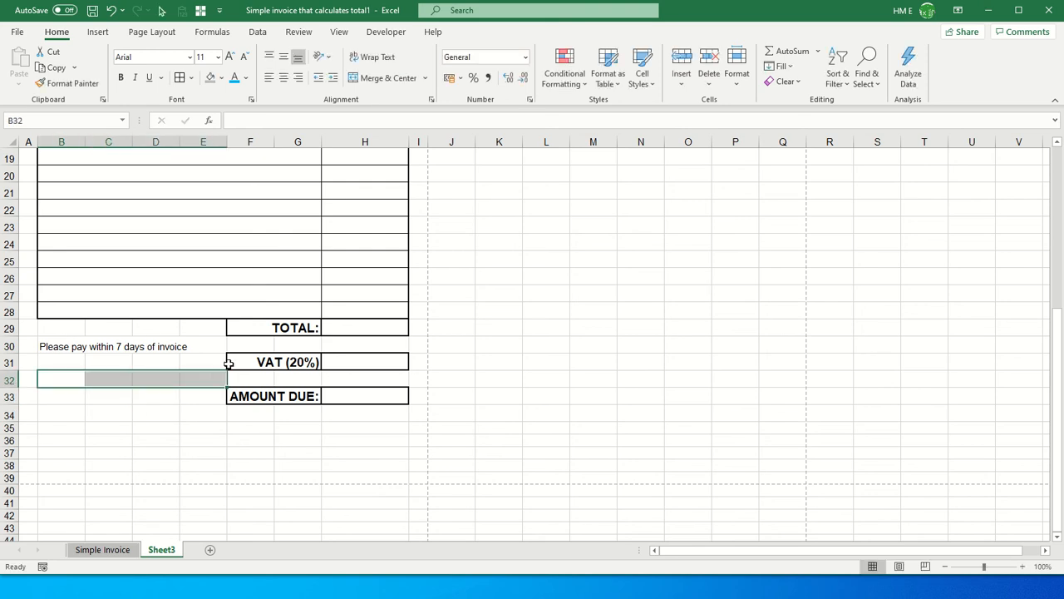
{"action": "left_click", "coordinate": [427, 78]}
{"action": "left_click", "coordinate": [404, 133]}
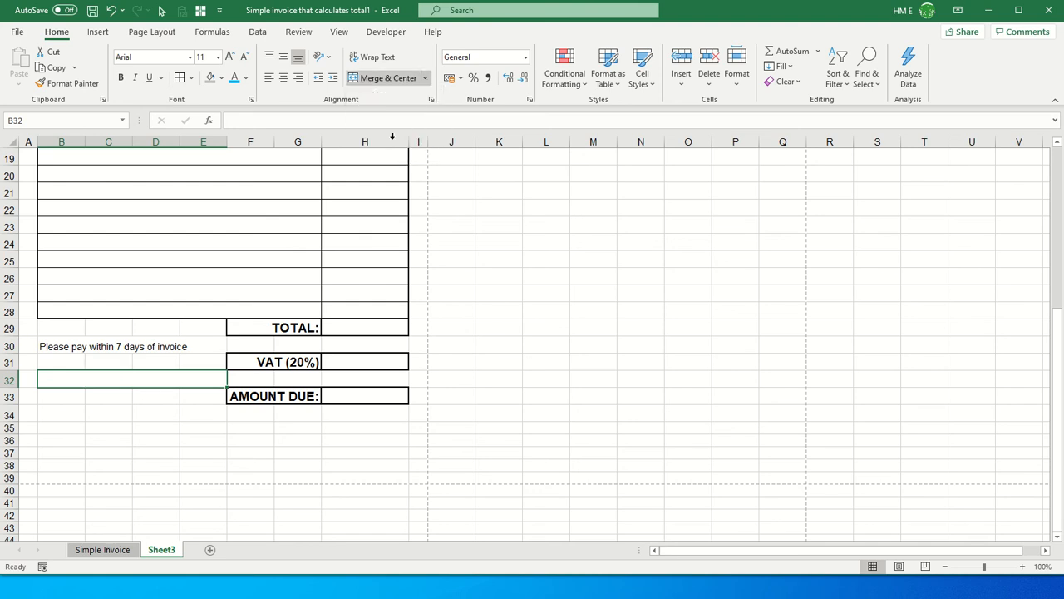
Enter the closing note "Thank you for your business !" in the merged cell B32
{"action": "type", "text": "Thank y"}
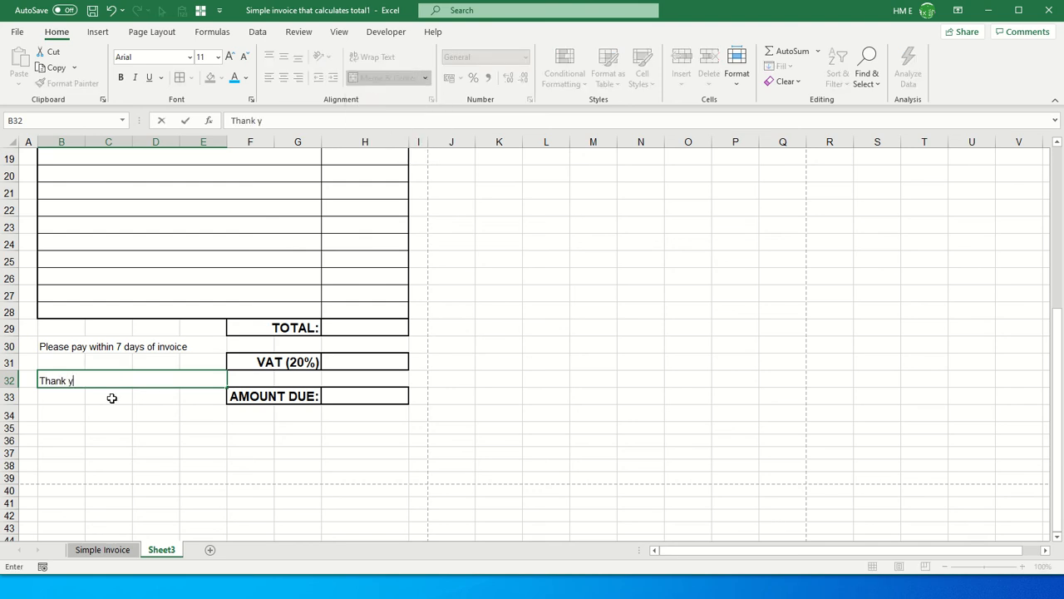
{"action": "type", "text": "ou for your busin"}
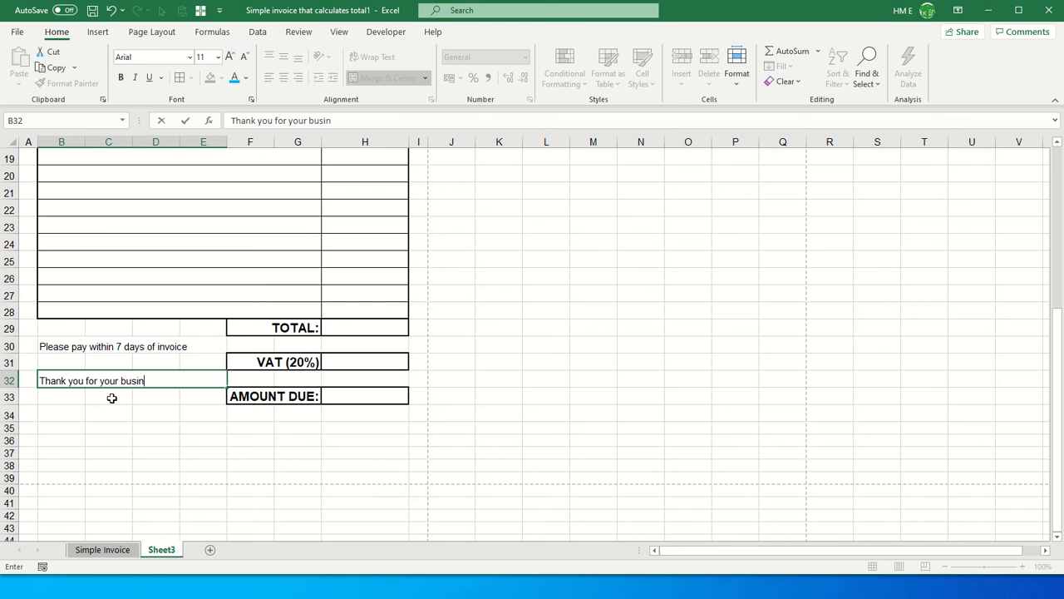
{"action": "type", "text": "ess !"}
{"action": "key", "text": "Return"}
{"action": "key", "text": "Up"}
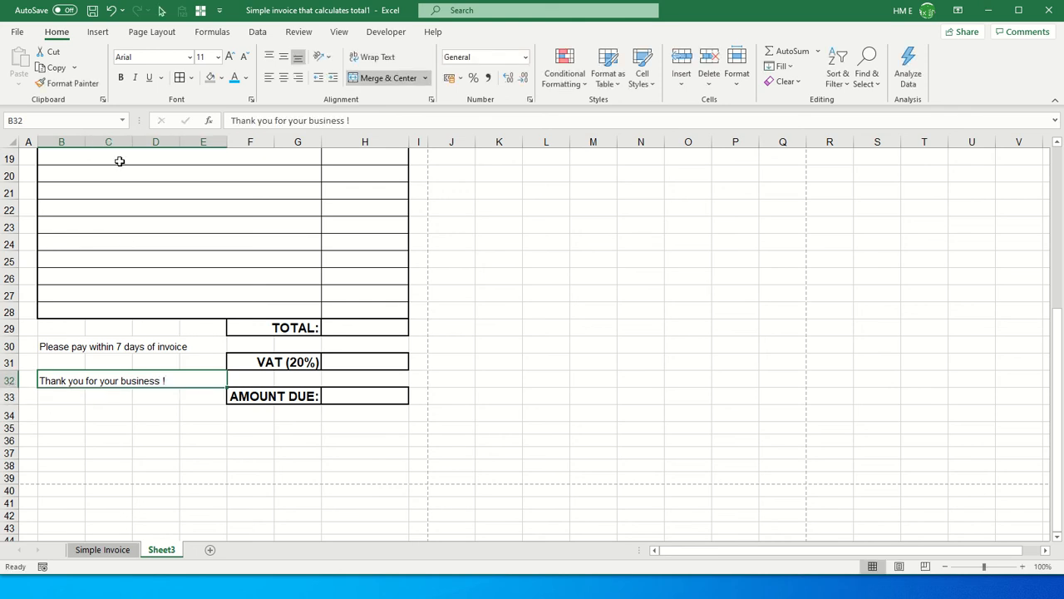
Make the "Thank you for your business !" note bold and italic, and increase its font size by one step
{"action": "left_click", "coordinate": [121, 77]}
{"action": "left_click", "coordinate": [135, 77]}
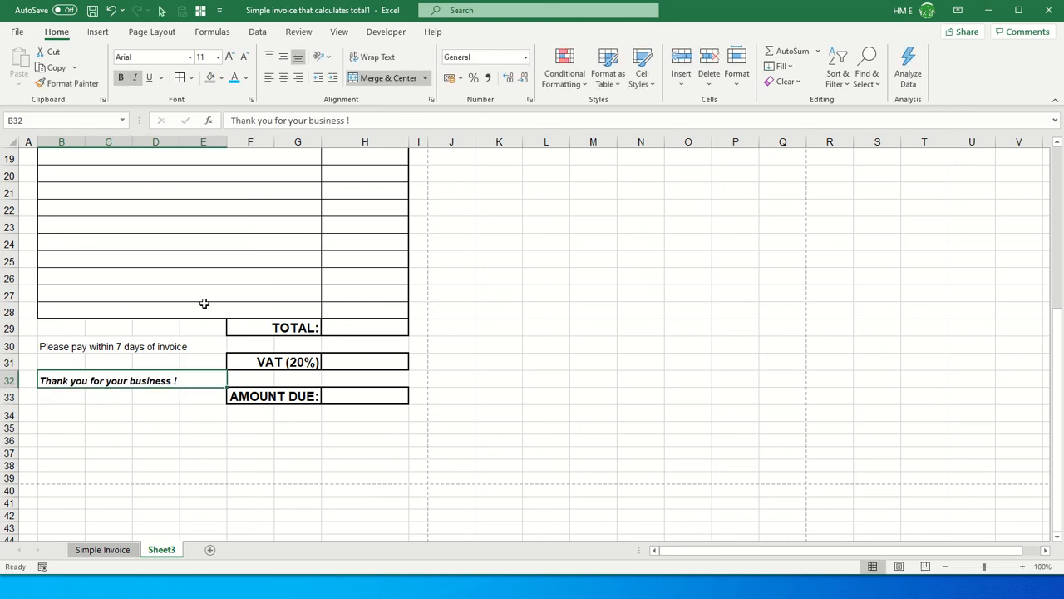
{"action": "left_click", "coordinate": [231, 57]}
Enter the heading "Account Details" in cell B34 and format it bold at font size 12
{"action": "left_click", "coordinate": [73, 414]}
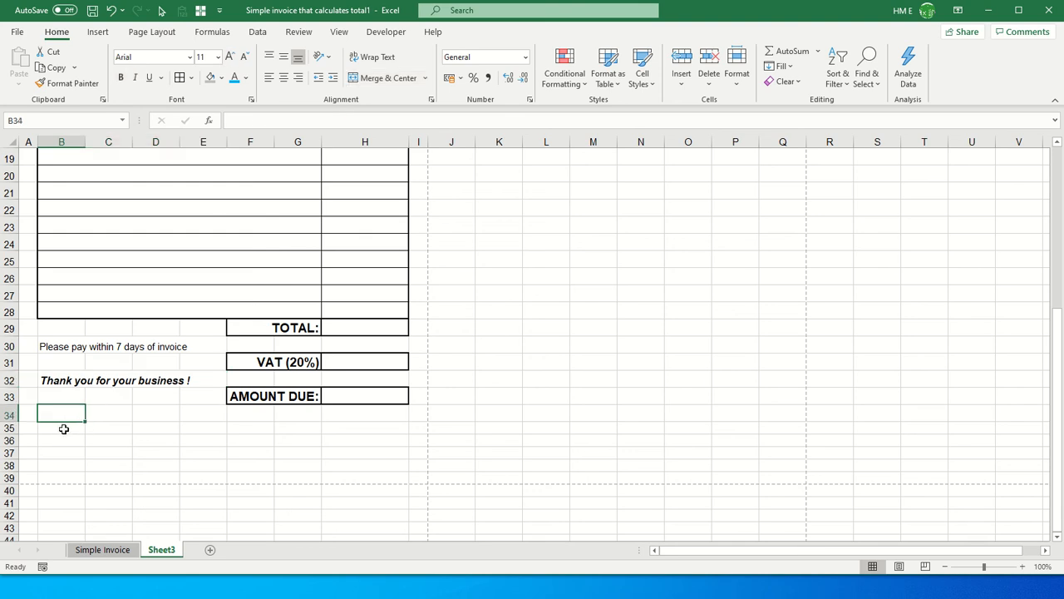
{"action": "type", "text": "Accoun"}
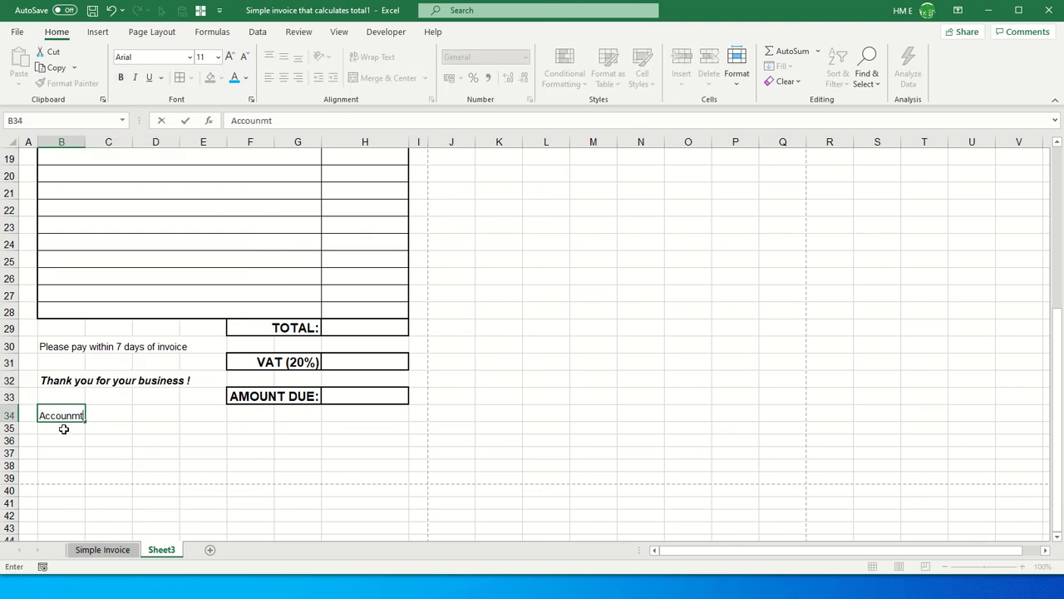
{"action": "type", "text": "t Details"}
{"action": "left_click", "coordinate": [63, 428]}
{"action": "left_click", "coordinate": [60, 415]}
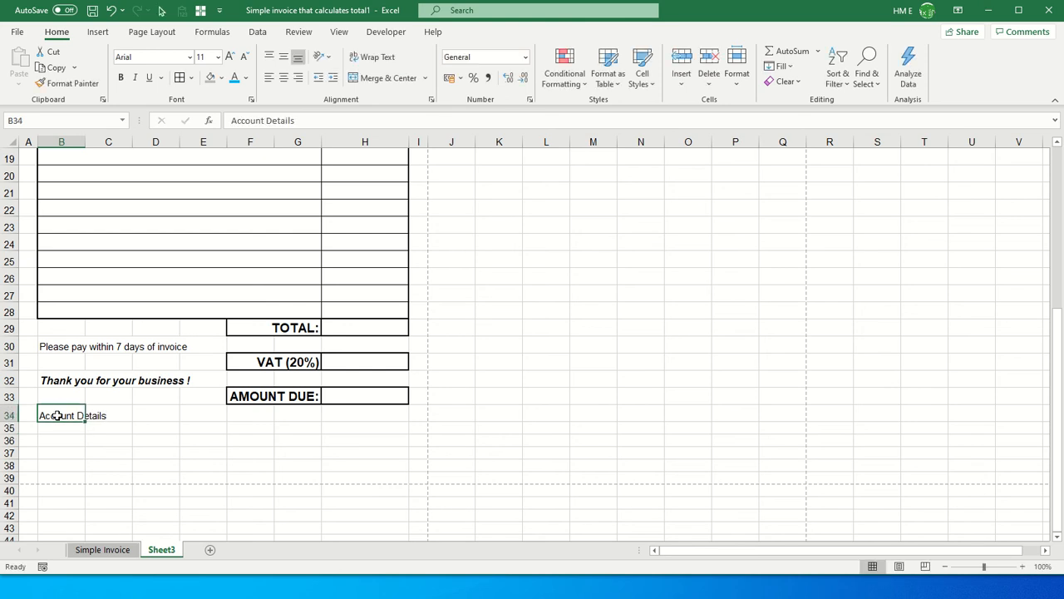
{"action": "left_click", "coordinate": [121, 77]}
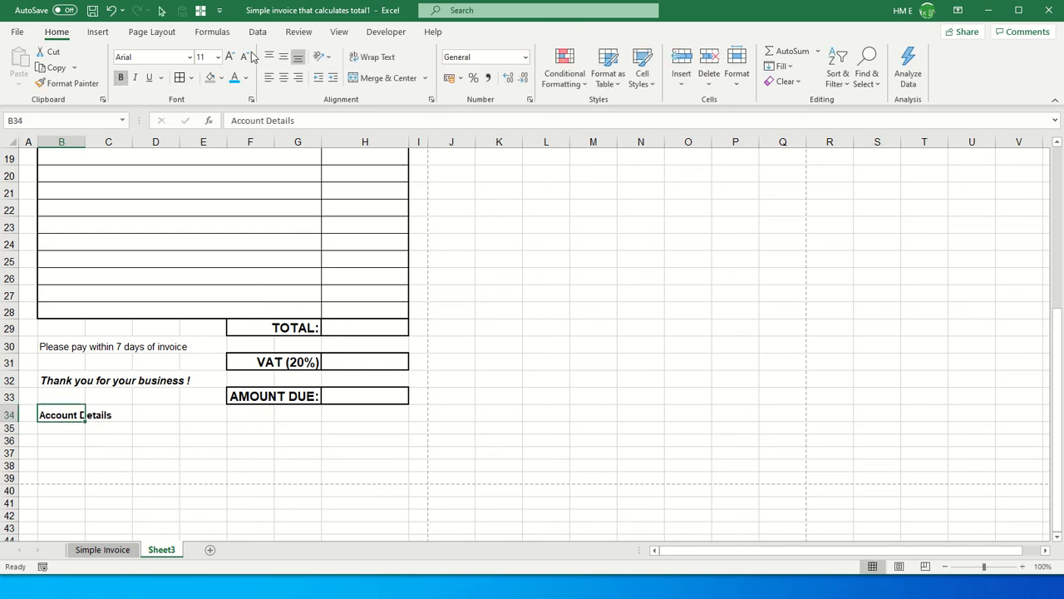
{"action": "left_click", "coordinate": [230, 57]}
Merge each row of B35:C37 across its two columns and right-align the merged cells
{"action": "left_click", "coordinate": [76, 428]}
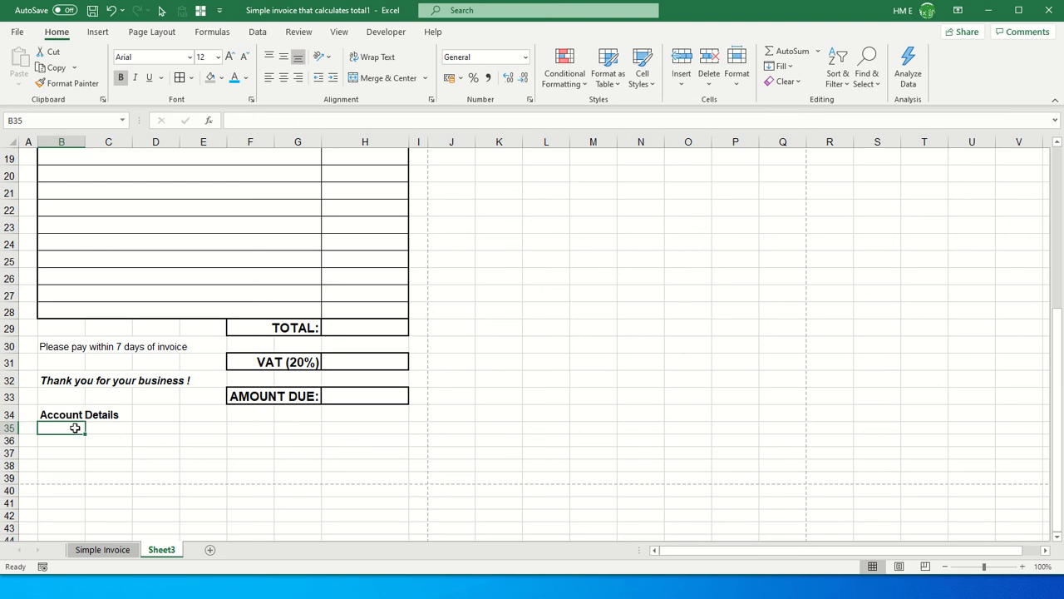
{"action": "left_click", "coordinate": [105, 429]}
{"action": "left_click_drag", "start_coordinate": [71, 428], "coordinate": [101, 451]}
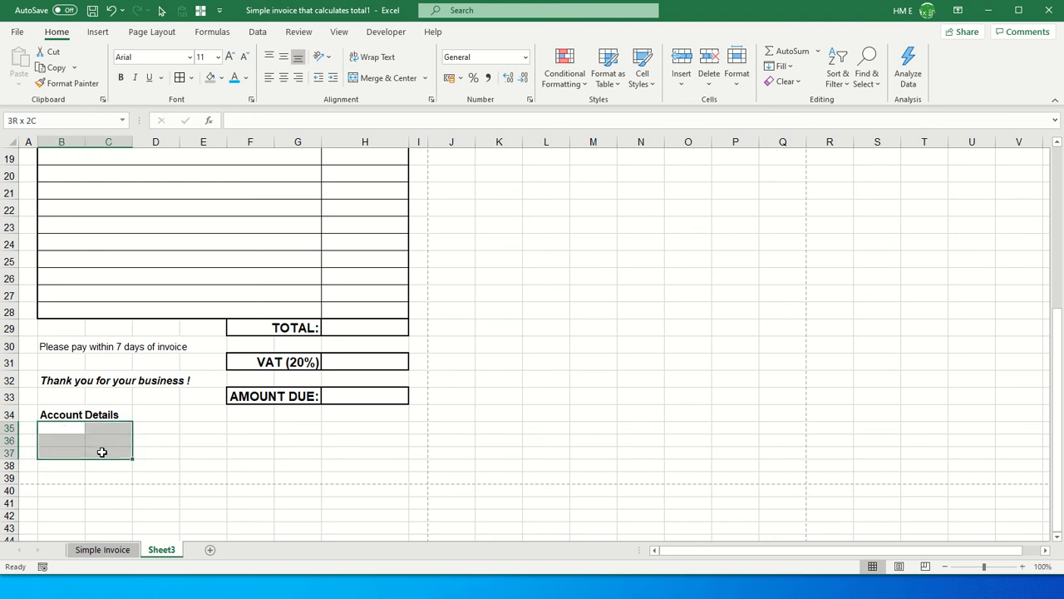
{"action": "mouse_move", "coordinate": [101, 451]}
{"action": "left_mouse_down"}
{"action": "mouse_move", "coordinate": [72, 429]}
{"action": "mouse_move", "coordinate": [102, 432]}
{"action": "mouse_move", "coordinate": [109, 453]}
{"action": "left_mouse_up"}
{"action": "left_click", "coordinate": [426, 78]}
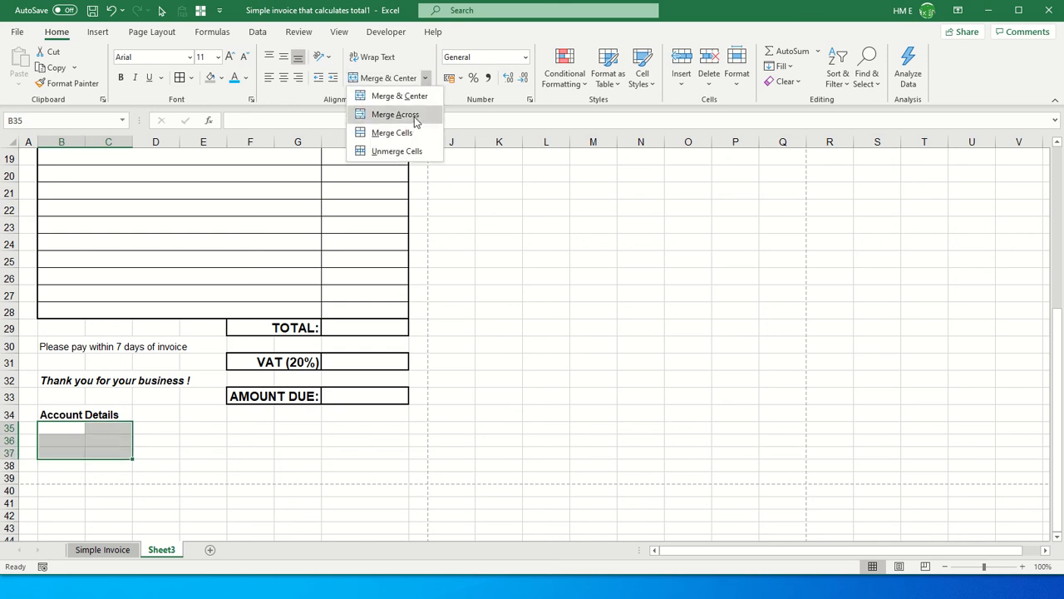
{"action": "left_click", "coordinate": [398, 114]}
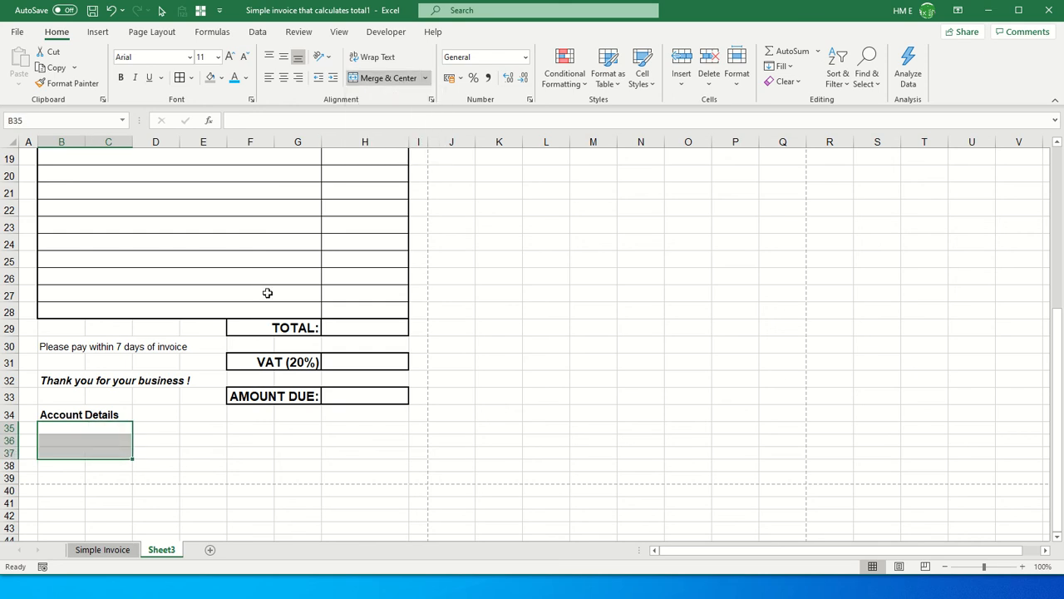
{"action": "left_click", "coordinate": [301, 77]}
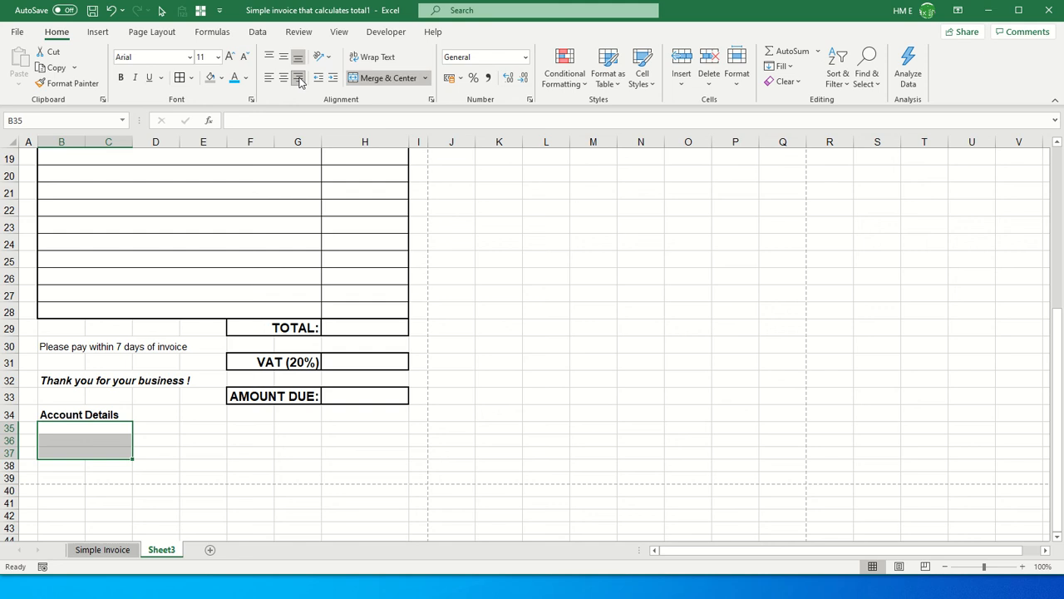
Enter the labels "Account Name", "Account Number" and "Sort Code" in cells B35, B36 and B37
{"action": "left_click", "coordinate": [124, 425]}
{"action": "type", "text": "Account"}
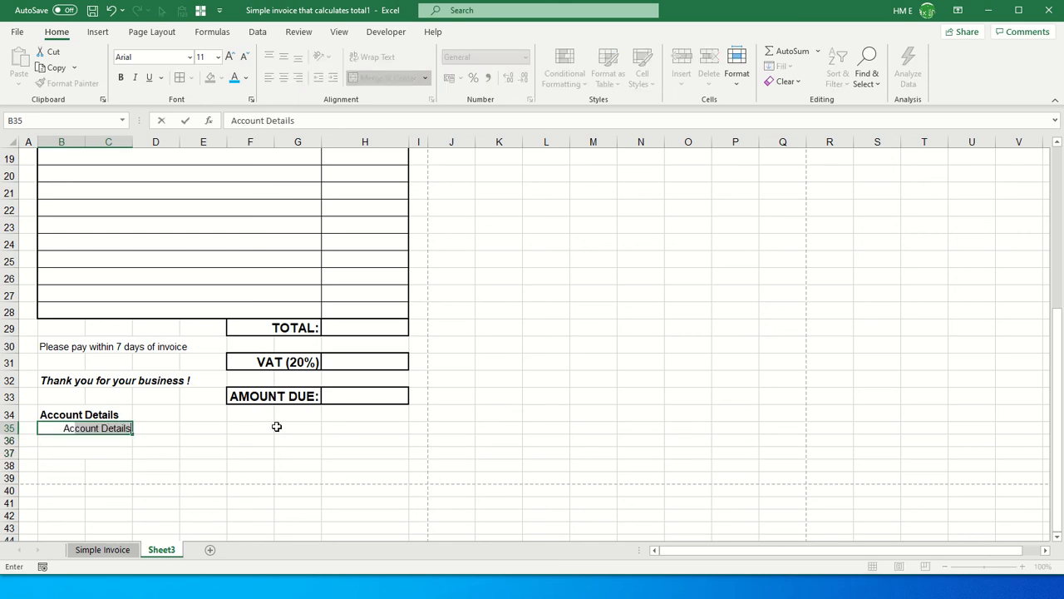
{"action": "type", "text": " Name"}
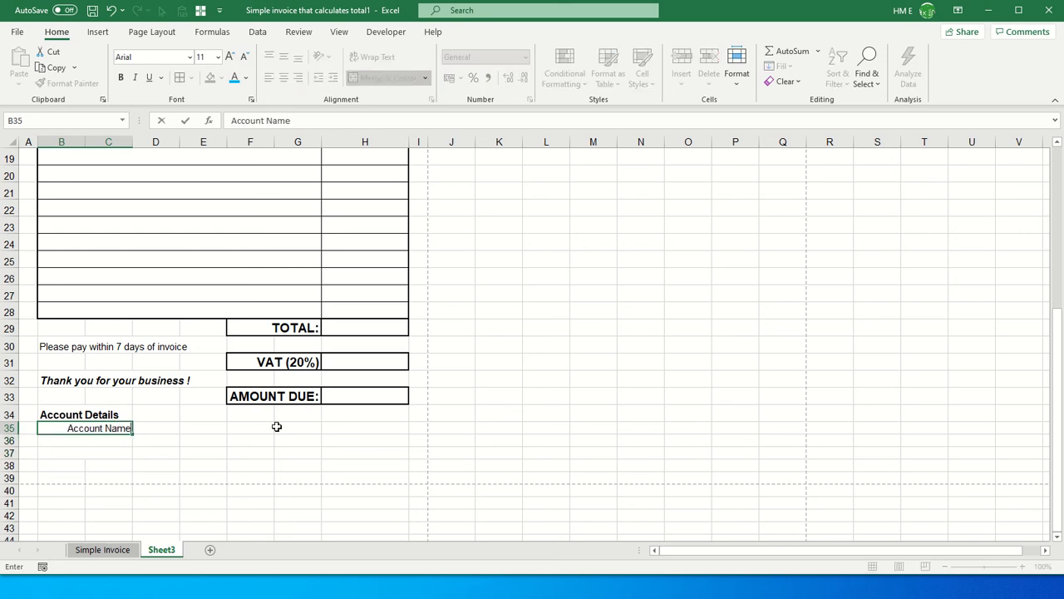
{"action": "key", "text": "Return"}
{"action": "type", "text": "Account "}
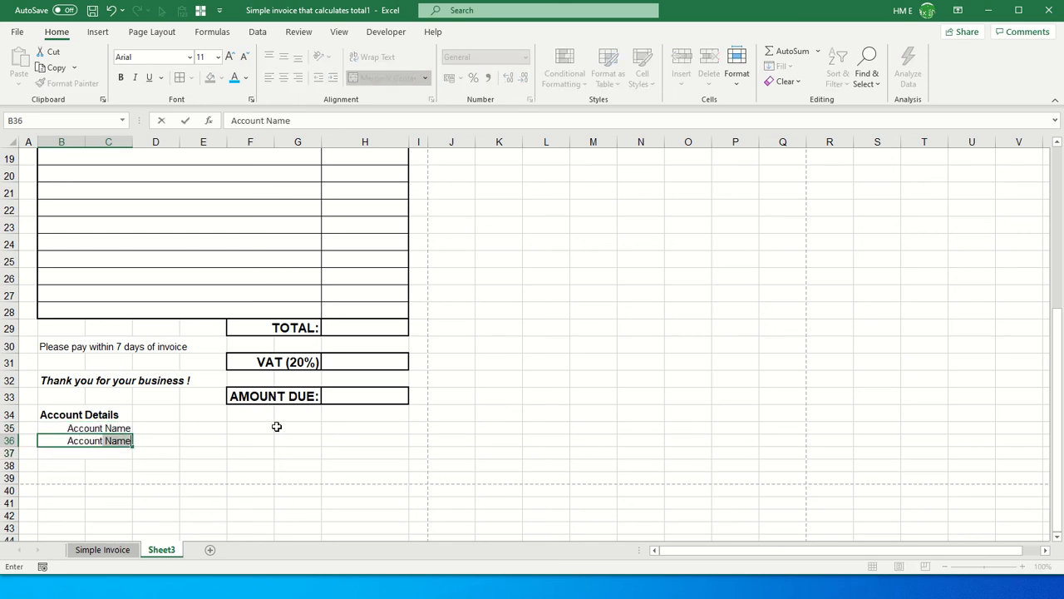
{"action": "type", "text": "Number"}
{"action": "key", "text": "Return"}
{"action": "type", "text": "A"}
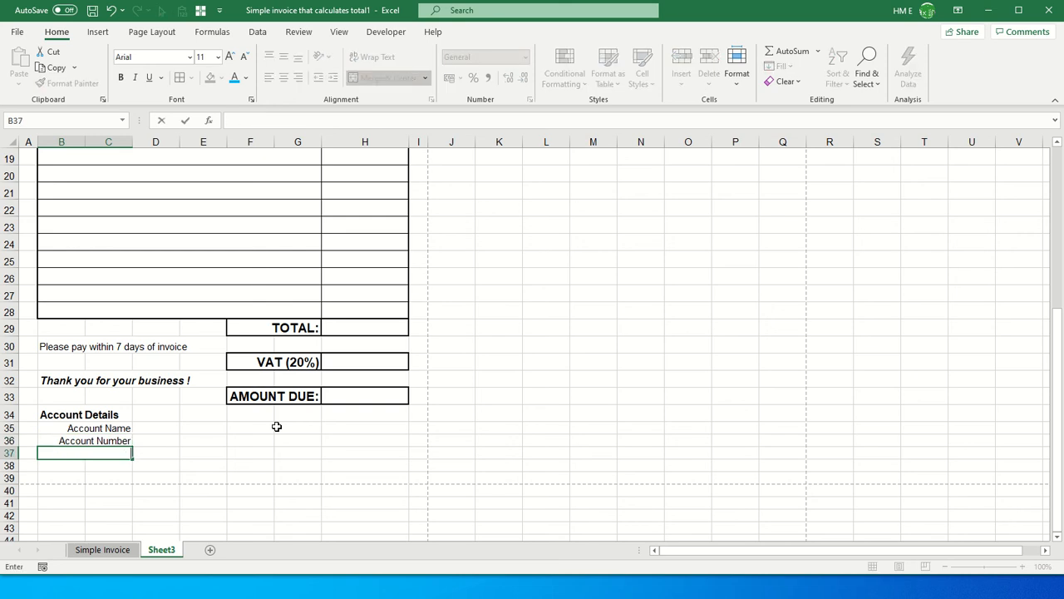
{"action": "type", "text": "Sort Code"}
{"action": "key", "text": "Tab"}
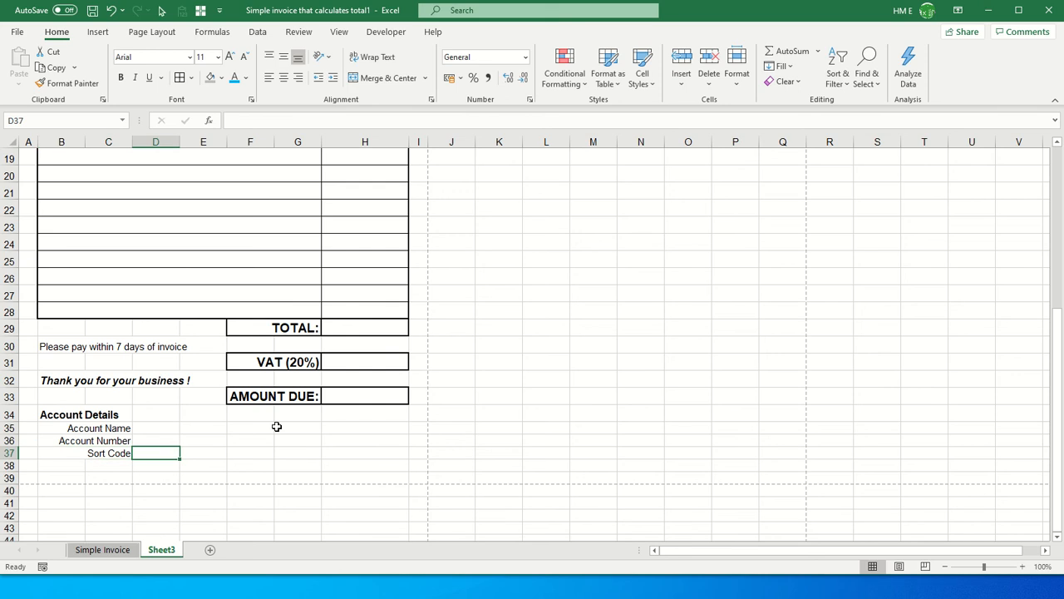
Enter the account name "My New Company Ltd" in cell D35
{"action": "key", "text": "Up"}
{"action": "key", "text": "Up"}
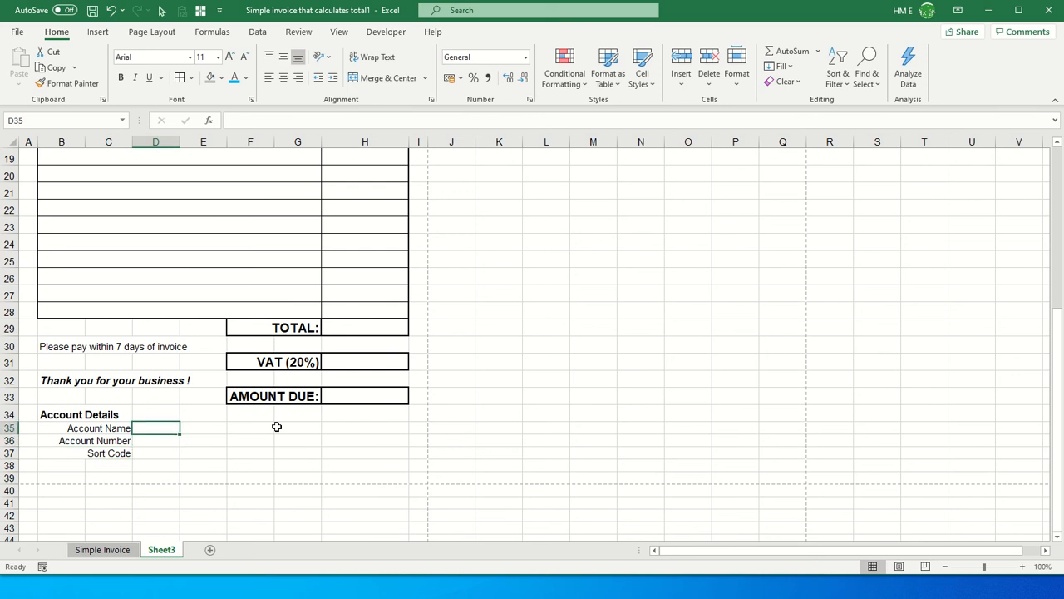
{"action": "type", "text": "My"}
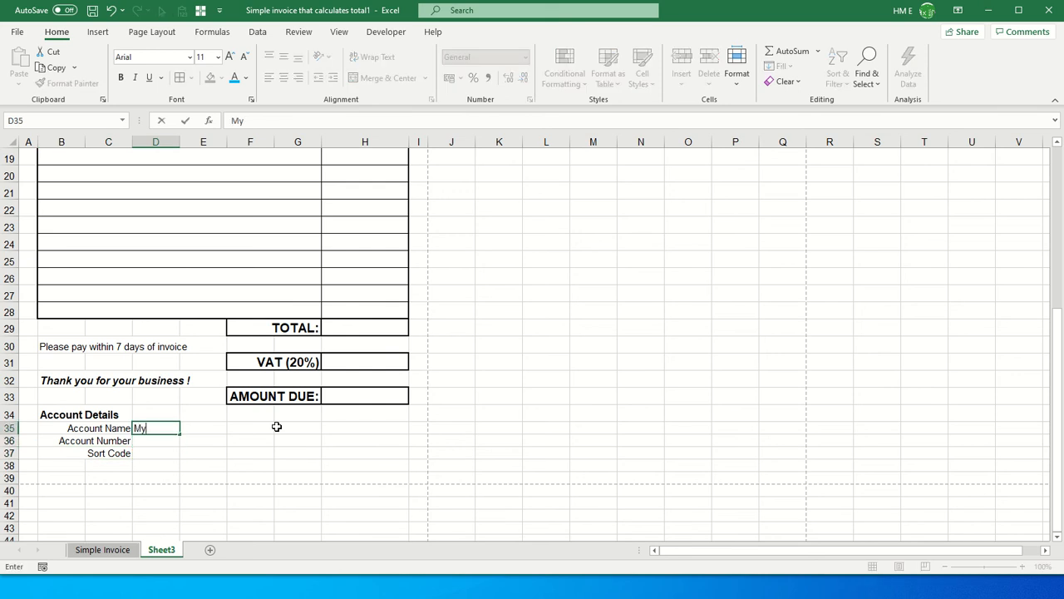
{"action": "type", "text": " New Company Ly"}
{"action": "key", "text": "BackSpace"}
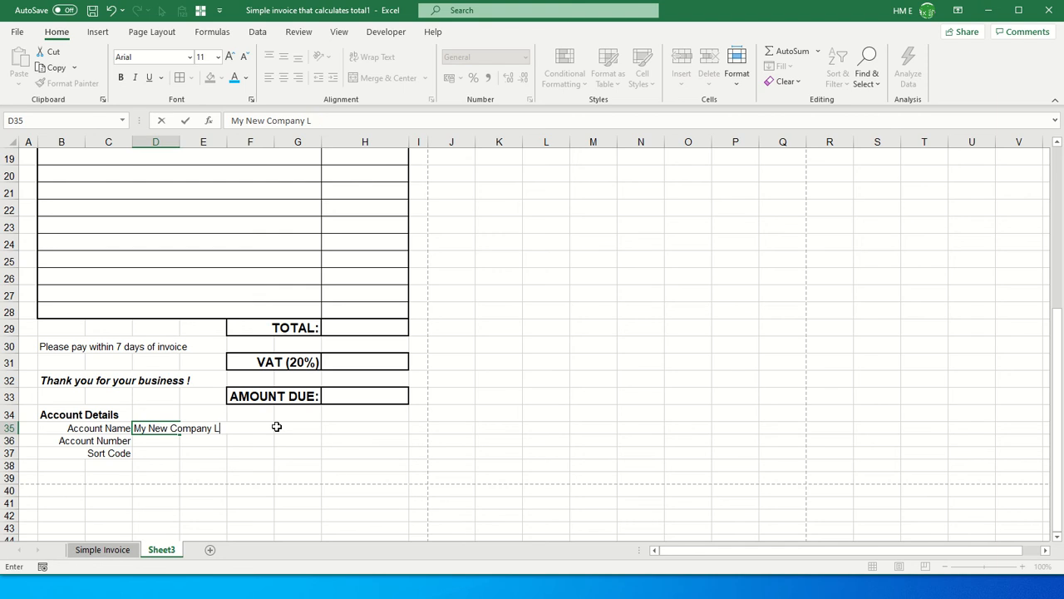
{"action": "type", "text": "td"}
{"action": "key", "text": "Return"}
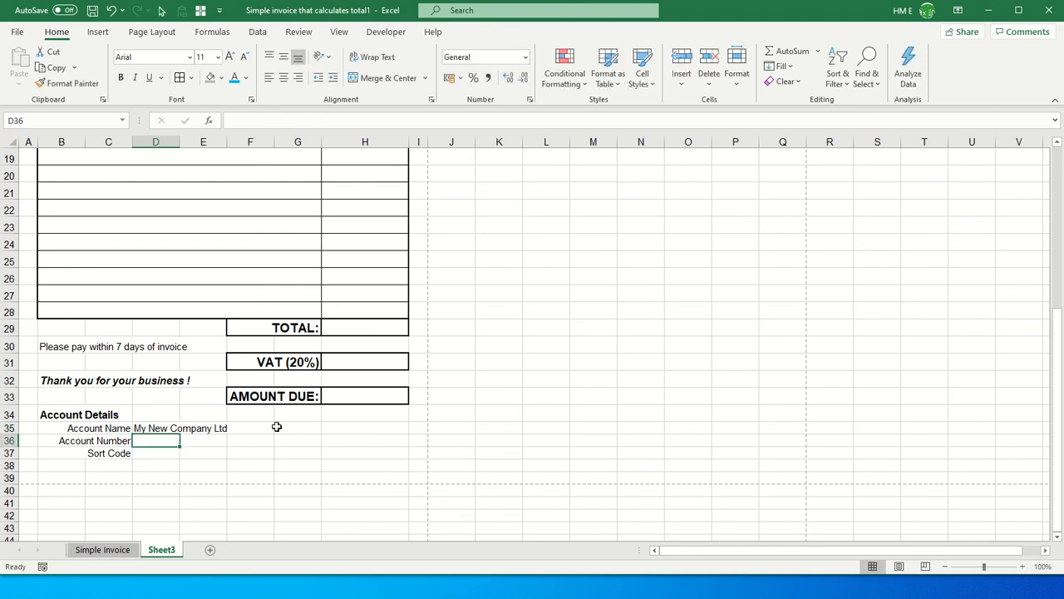
Enter the bank account number in cell D36 and the sort code in cell D37
{"action": "type", "text": "1111"}
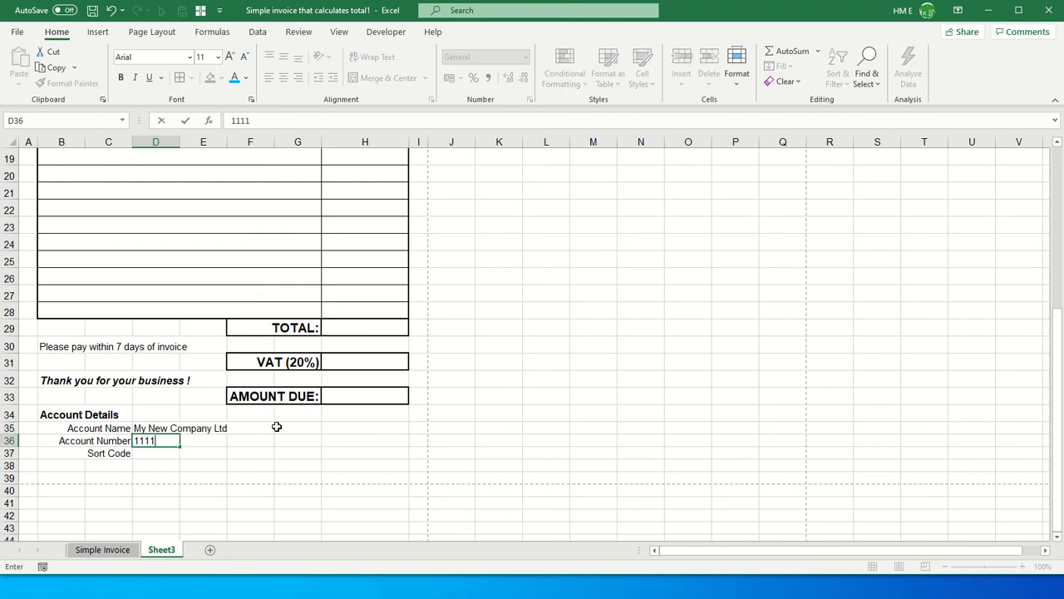
{"action": "type", "text": "2233"}
{"action": "key", "text": "Return"}
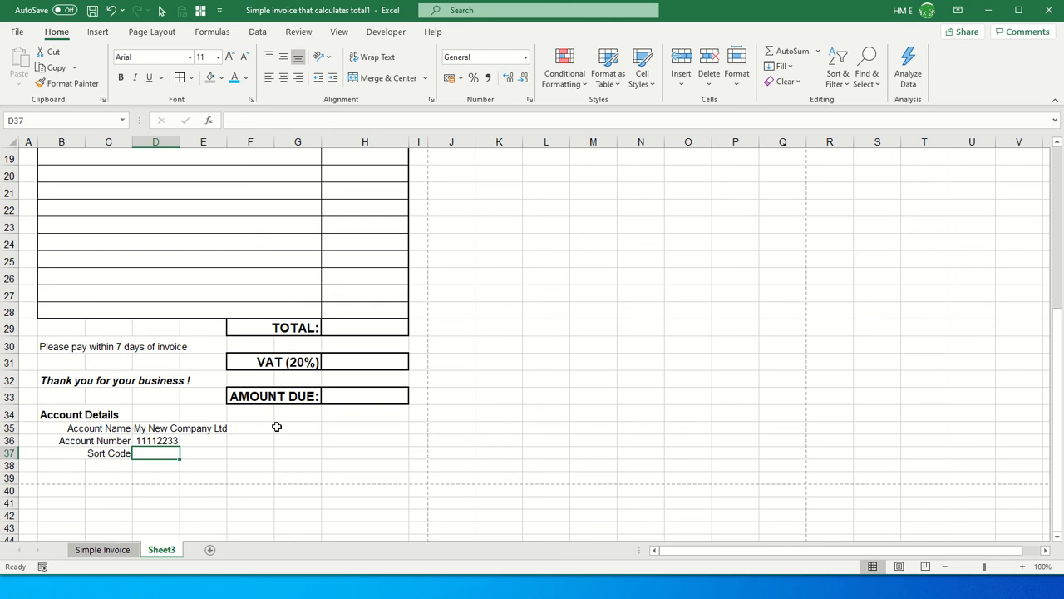
{"action": "type", "text": "22"}
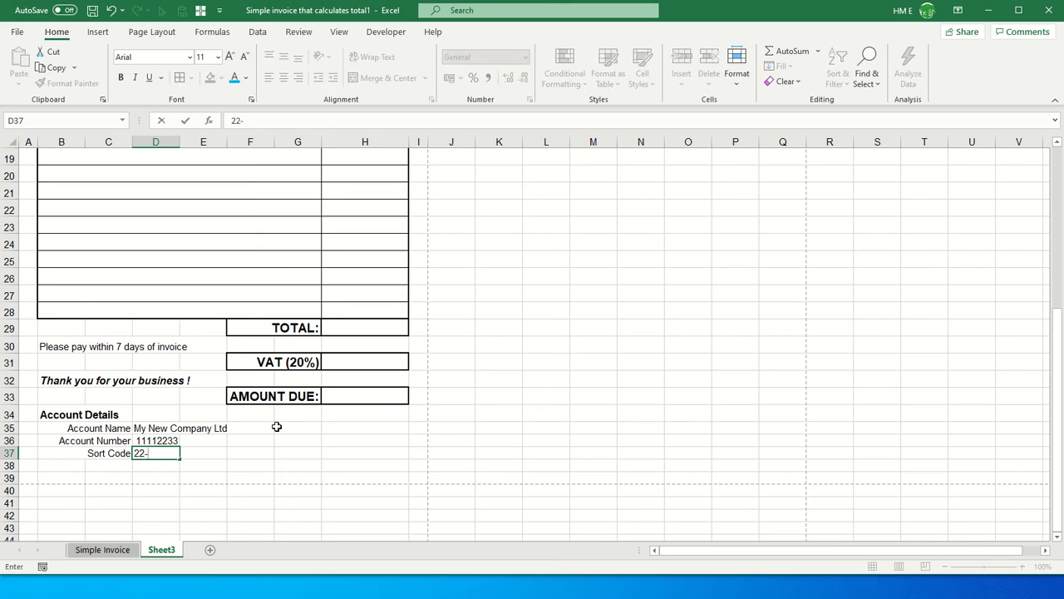
{"action": "type", "text": "-33-99"}
{"action": "key", "text": "Return"}
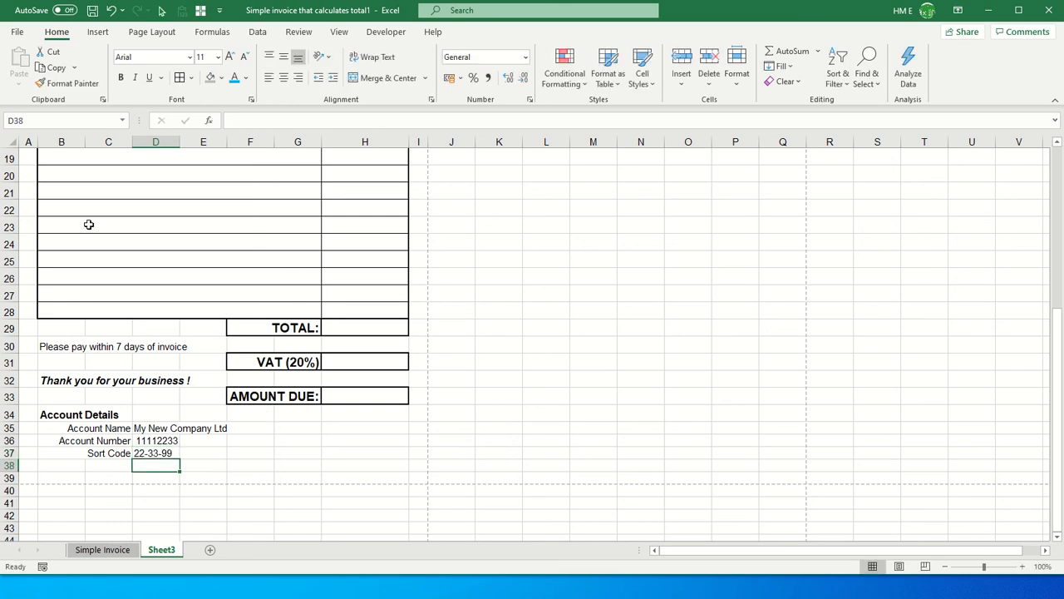
Check the invoice layout in the print preview
{"action": "left_click", "coordinate": [20, 37]}
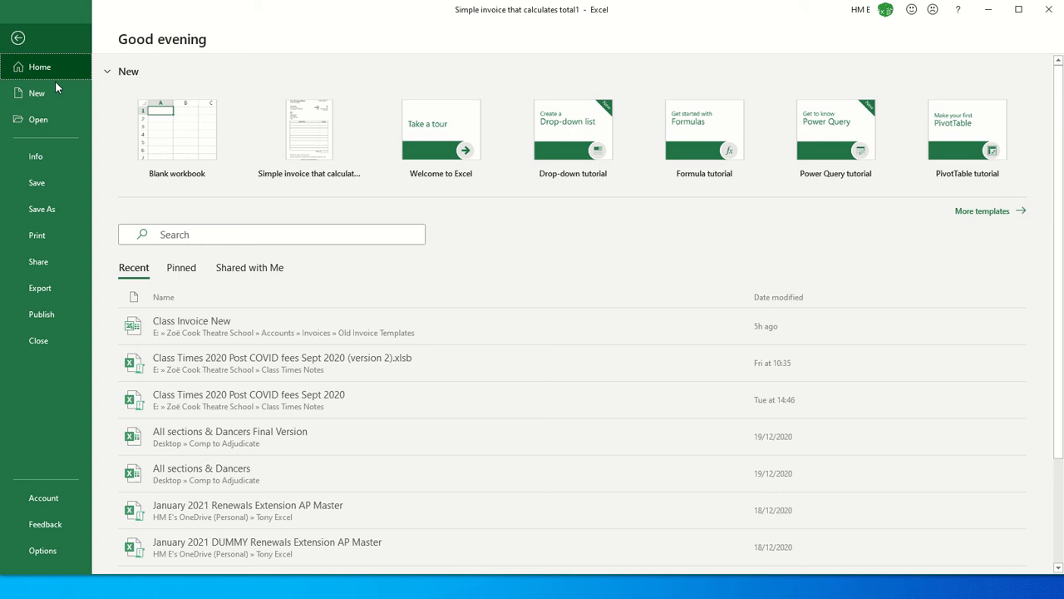
{"action": "left_click", "coordinate": [36, 236]}
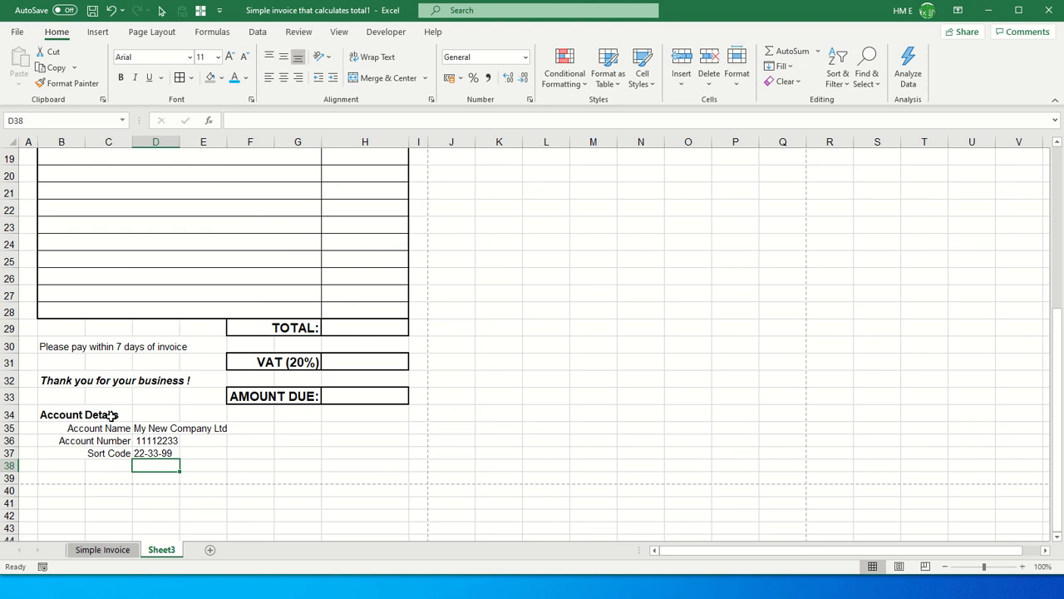
Make the account name, account number and sort code labels in B35:C37 bold
{"action": "left_click_drag", "start_coordinate": [110, 429], "coordinate": [112, 454]}
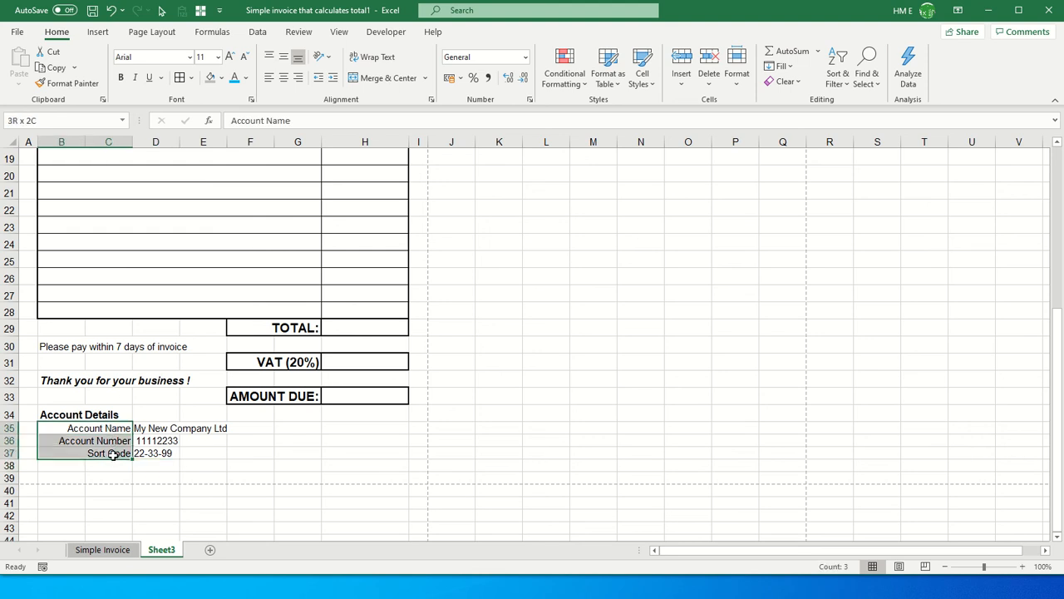
{"action": "left_click", "coordinate": [86, 430]}
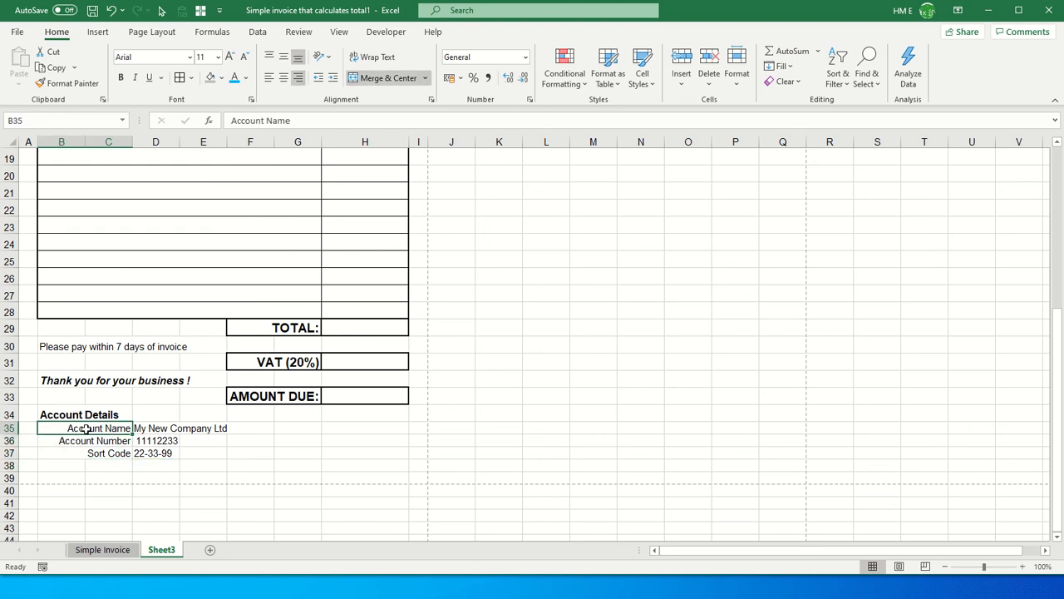
{"action": "left_click_drag", "start_coordinate": [86, 429], "coordinate": [95, 454]}
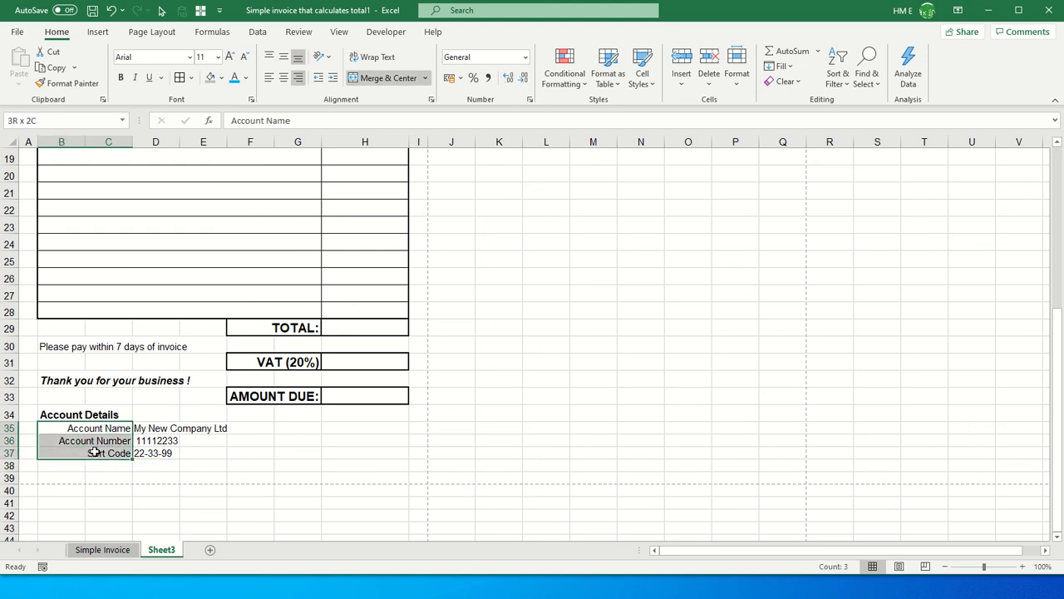
{"action": "left_click", "coordinate": [121, 79]}
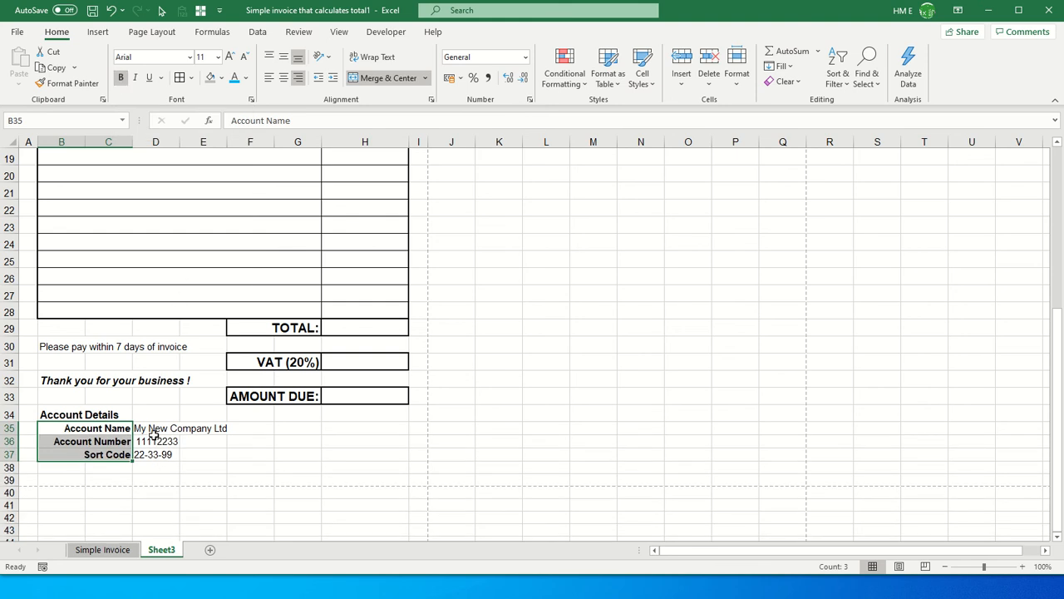
{"action": "left_click_drag", "start_coordinate": [154, 432], "coordinate": [185, 452]}
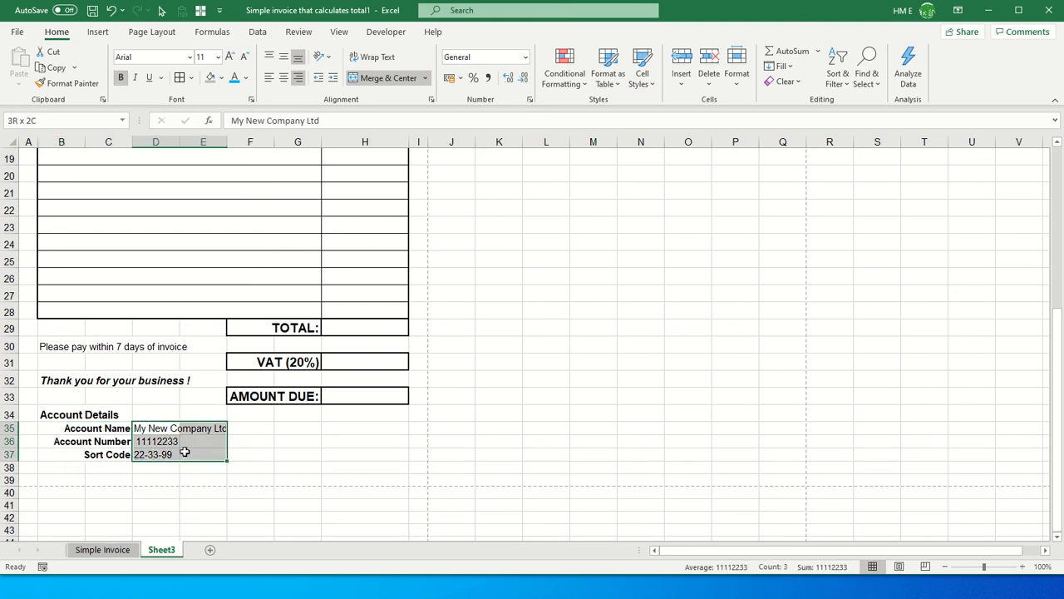
{"action": "left_click", "coordinate": [81, 425]}
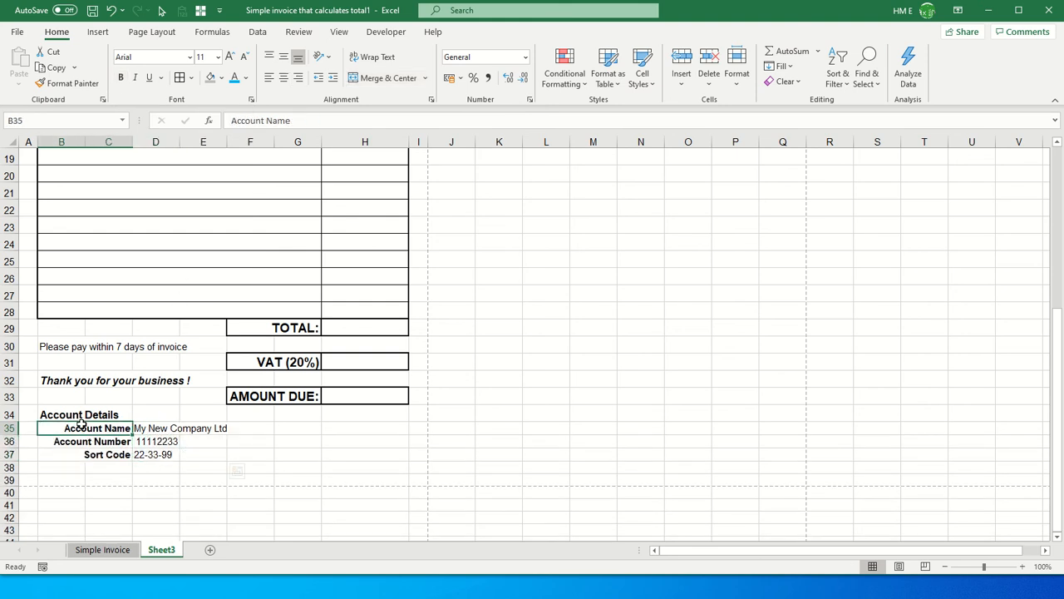
{"action": "left_click", "coordinate": [158, 426]}
Enter the invoice date 11/01/2021 in cell H4
{"action": "scroll", "coordinate": [277, 459], "scroll_direction": "up", "scroll_amount": 3}
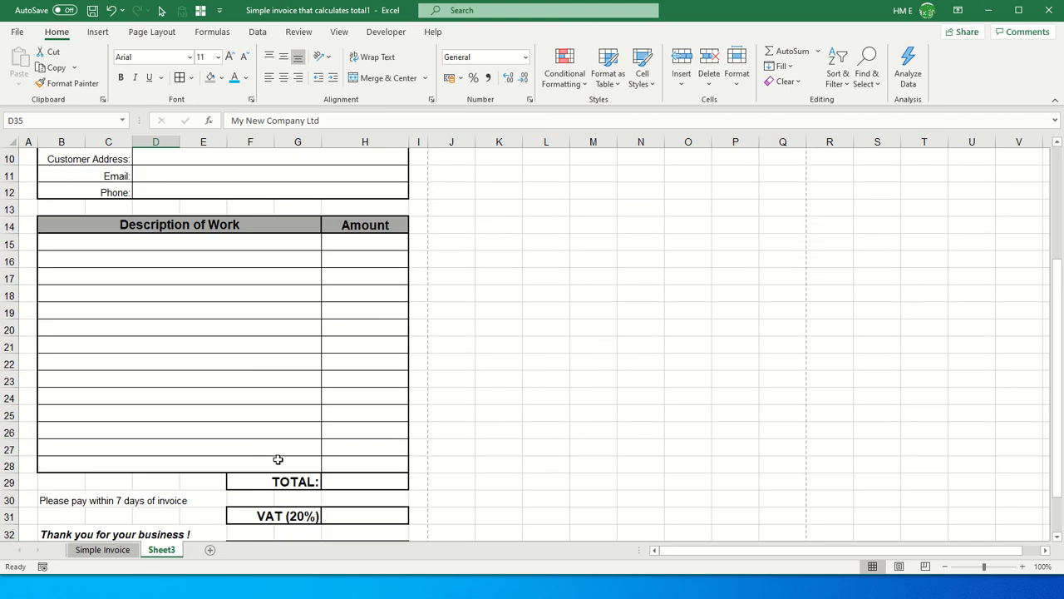
{"action": "scroll", "coordinate": [278, 460], "scroll_direction": "up", "scroll_amount": 3}
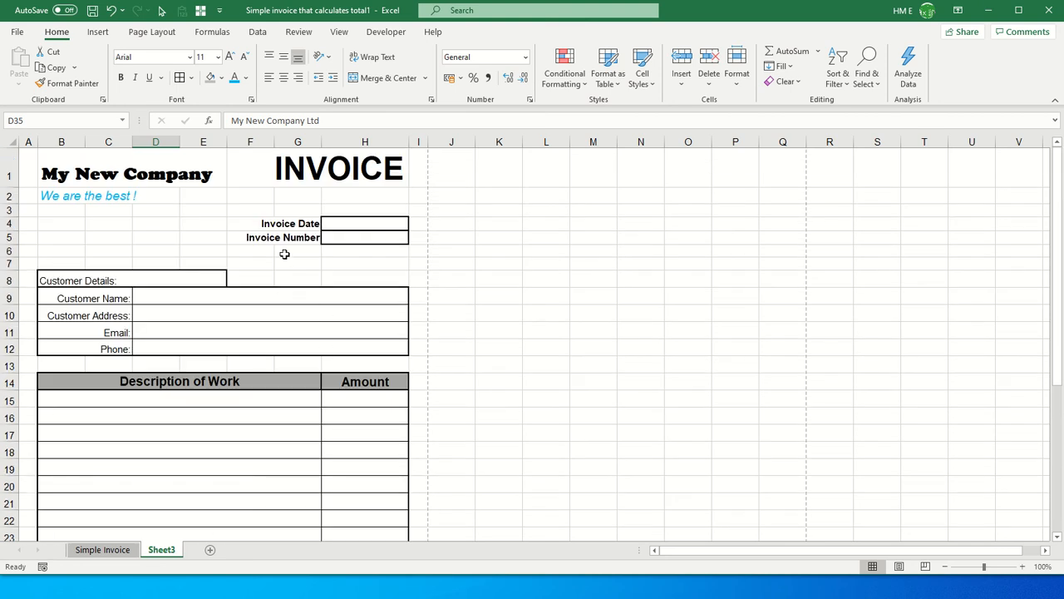
{"action": "left_click", "coordinate": [346, 225]}
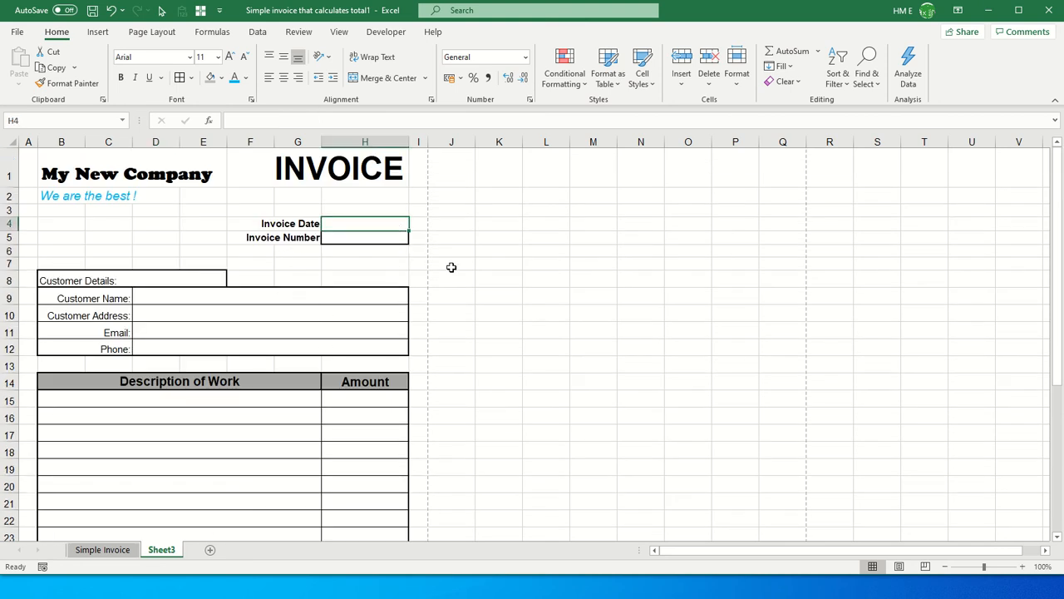
{"action": "type", "text": "11/0"}
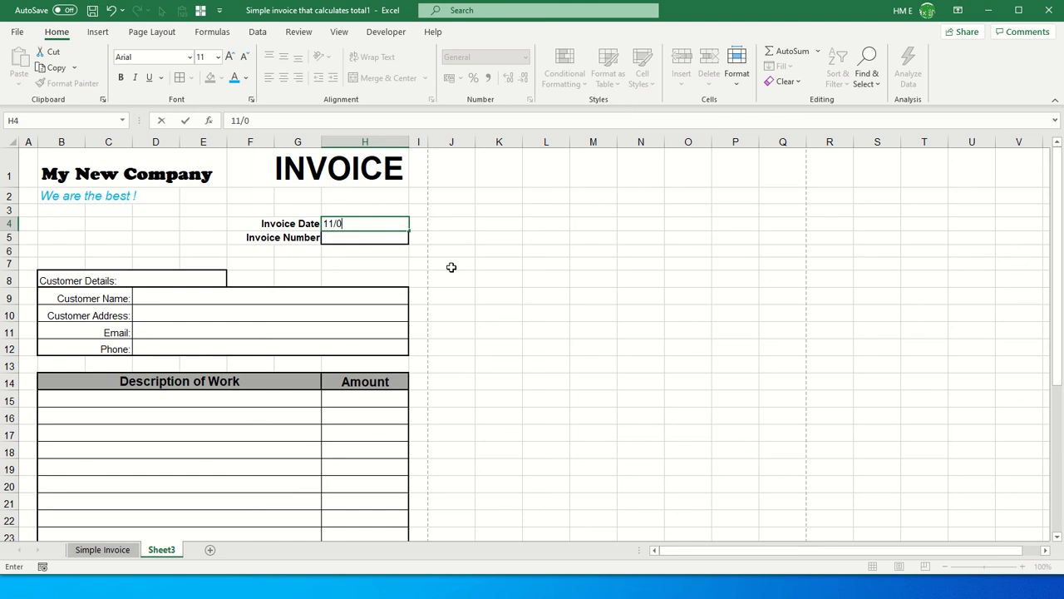
{"action": "type", "text": "1/2021"}
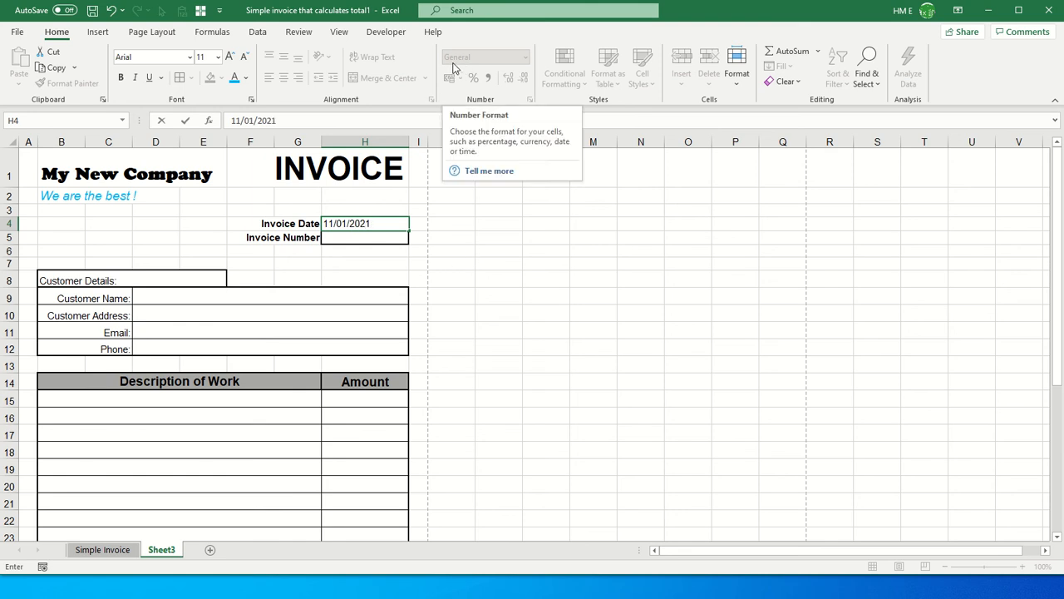
{"action": "key", "text": "Return"}
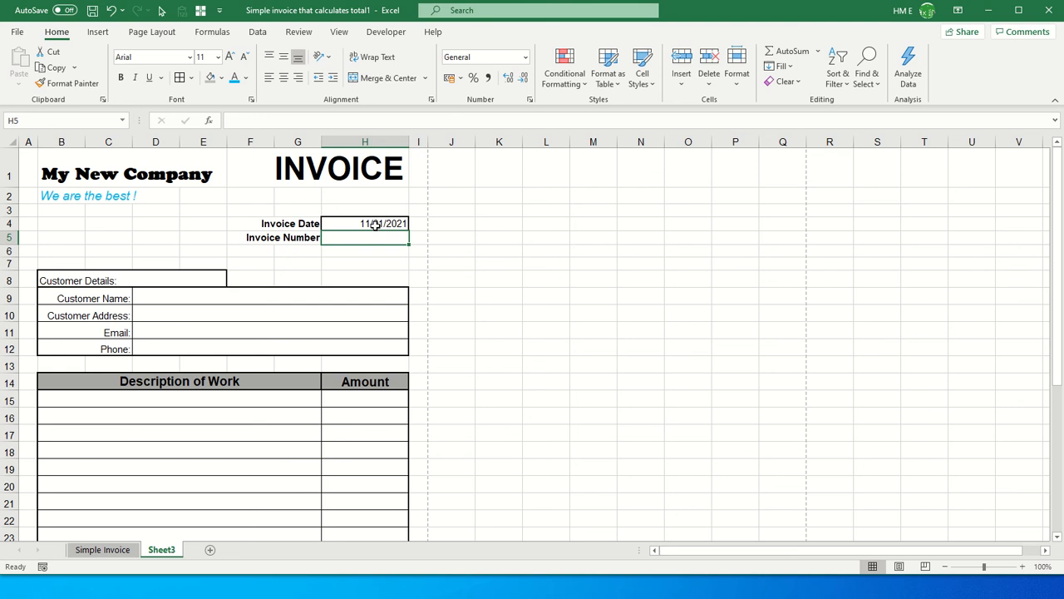
Format the invoice date in H4 with the long date type "14 March 2012"
{"action": "left_click", "coordinate": [375, 224]}
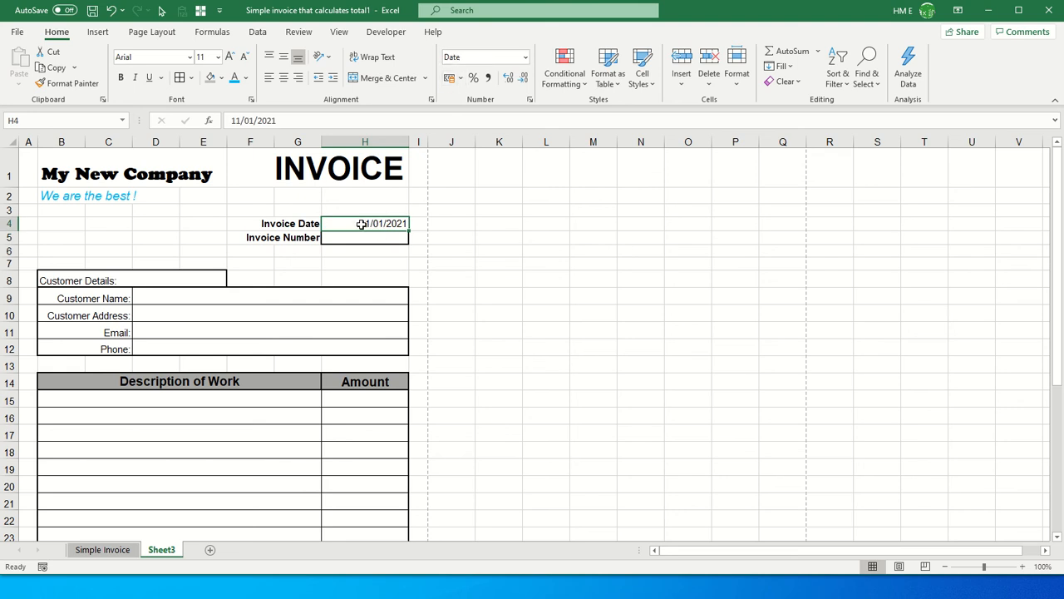
{"action": "left_click", "coordinate": [461, 78]}
{"action": "left_click", "coordinate": [461, 84]}
{"action": "left_click", "coordinate": [529, 100]}
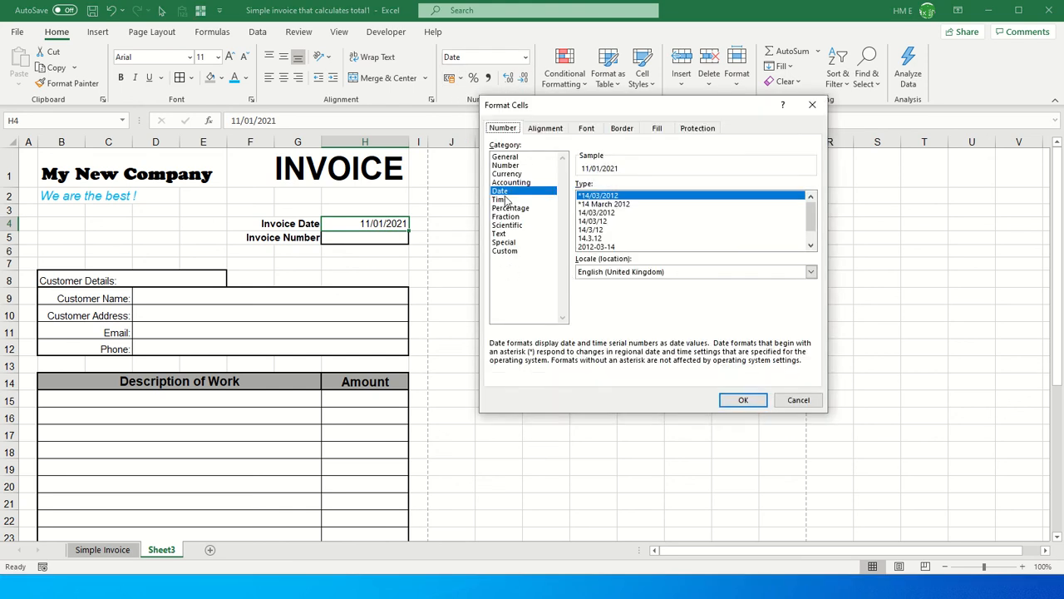
{"action": "left_click", "coordinate": [605, 205]}
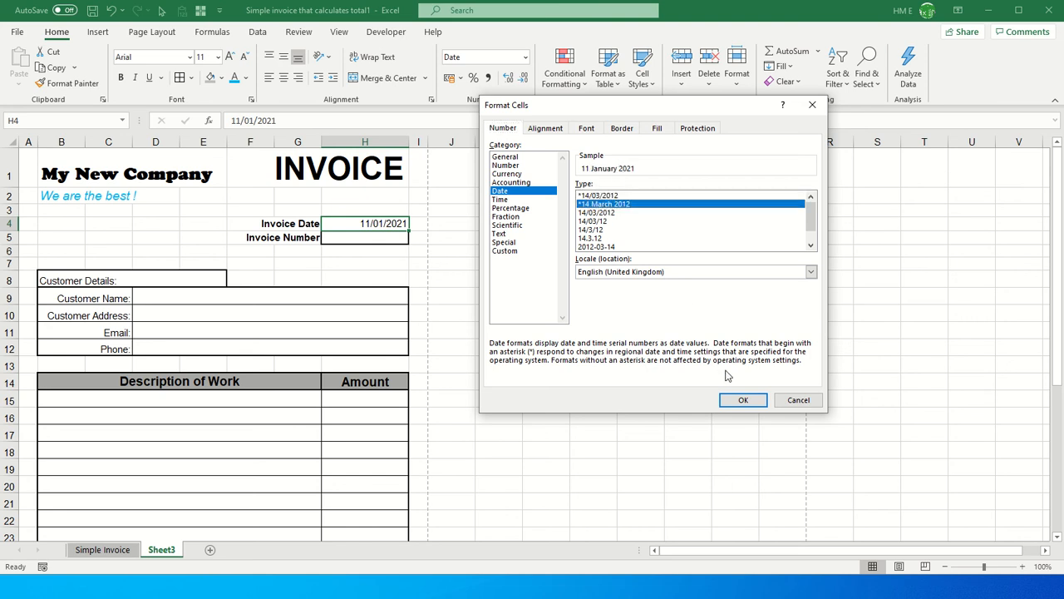
{"action": "left_click", "coordinate": [744, 401]}
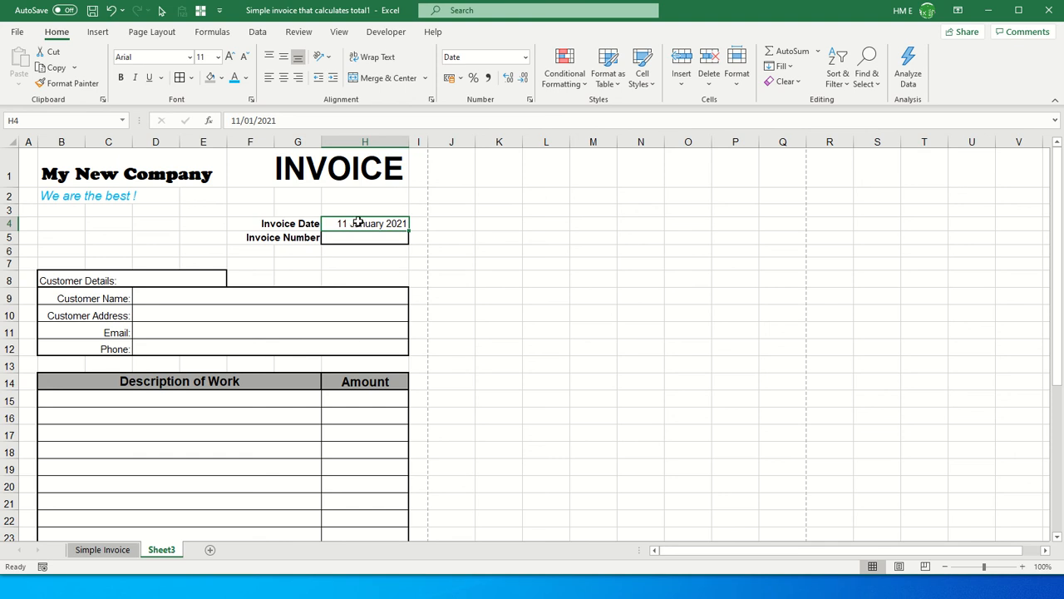
Change the invoice date in H4 to 18/1/21 and centre it in the cell
{"action": "type", "text": "18/1"}
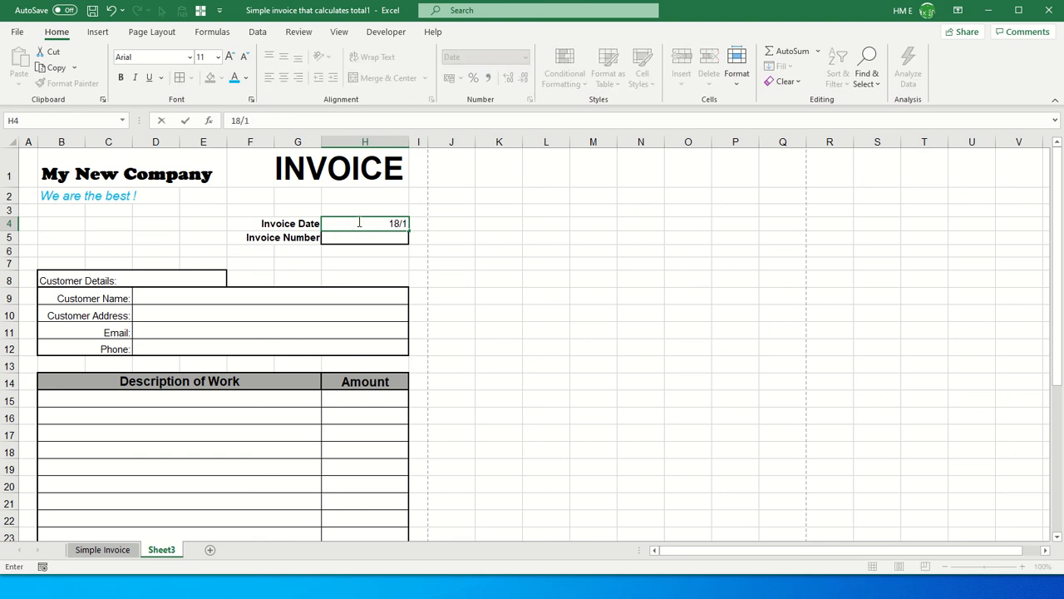
{"action": "type", "text": "/21"}
{"action": "key", "text": "Return"}
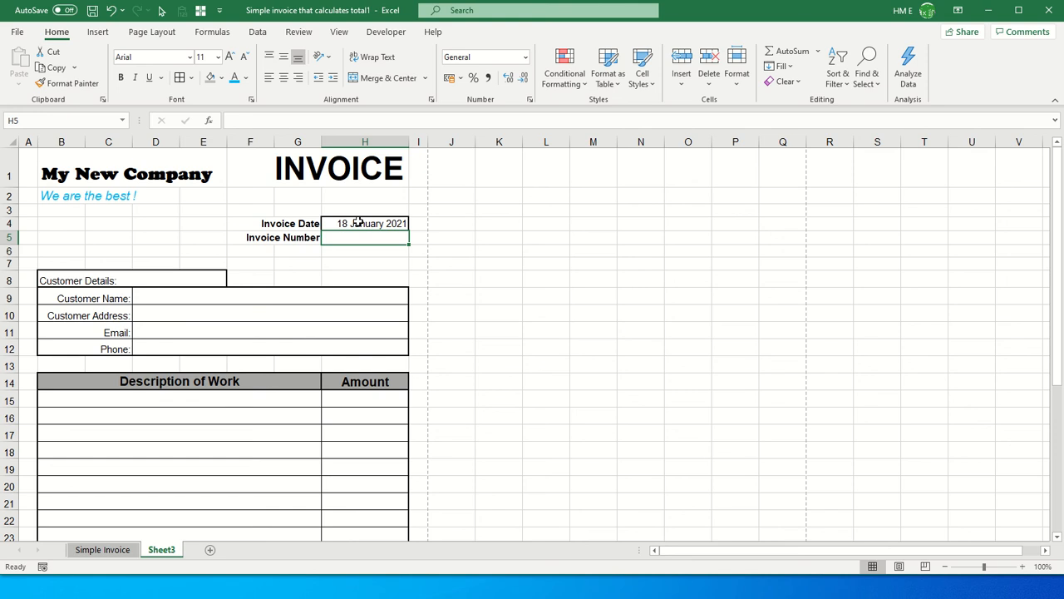
{"action": "left_click", "coordinate": [358, 223]}
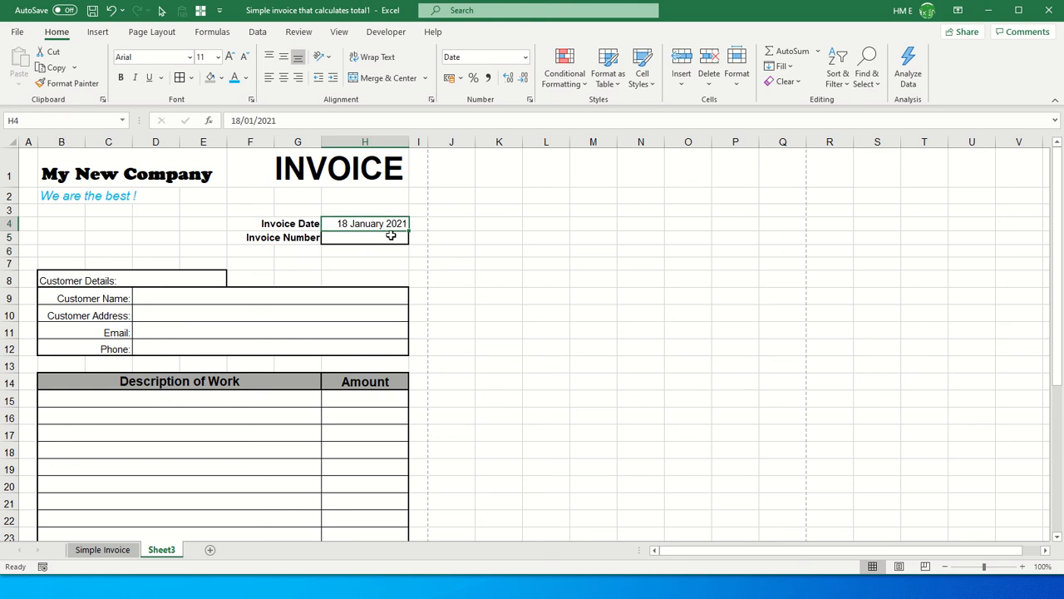
{"action": "left_click", "coordinate": [283, 77]}
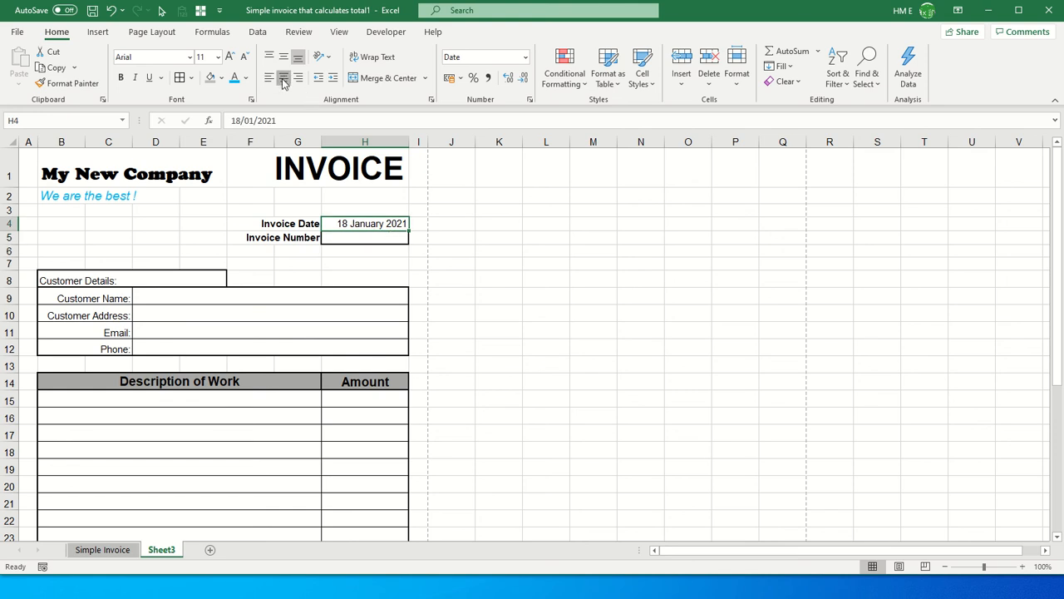
Enter 0001 as the invoice number in cell H5
{"action": "left_click", "coordinate": [366, 239]}
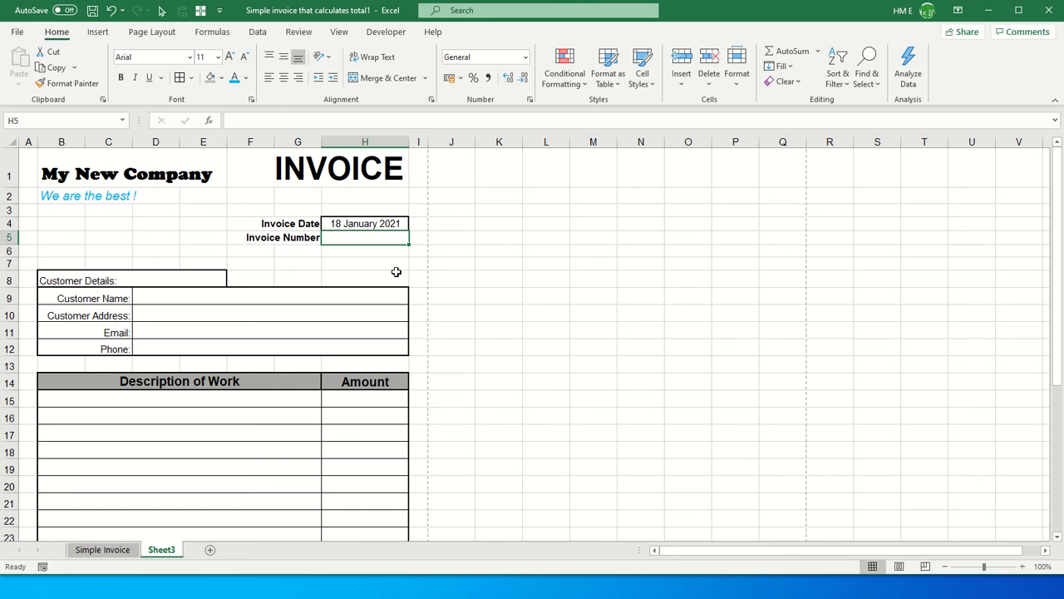
{"action": "type", "text": "000"}
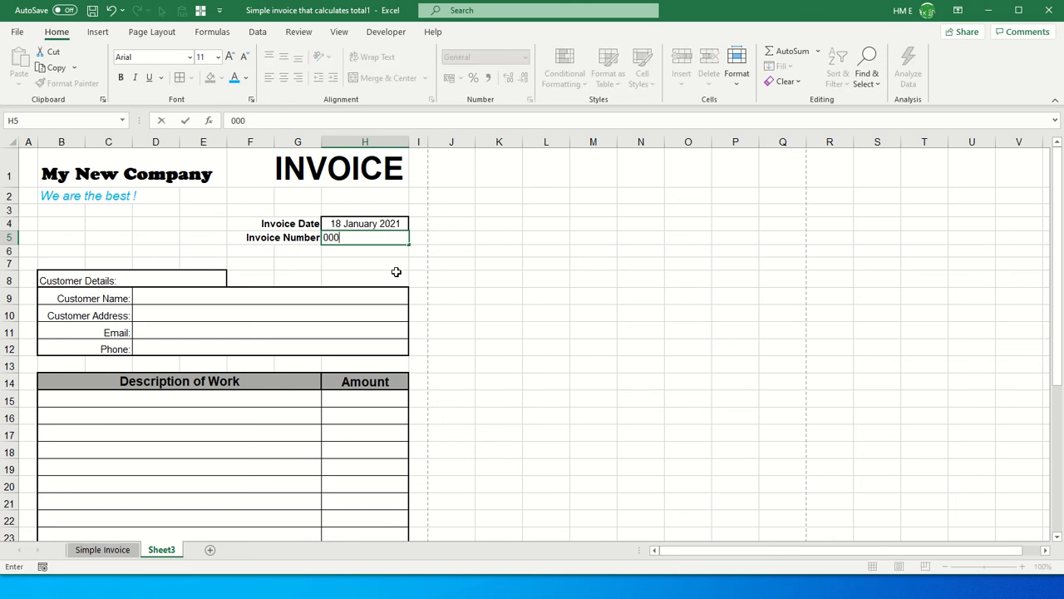
{"action": "type", "text": "1"}
{"action": "key", "text": "Return"}
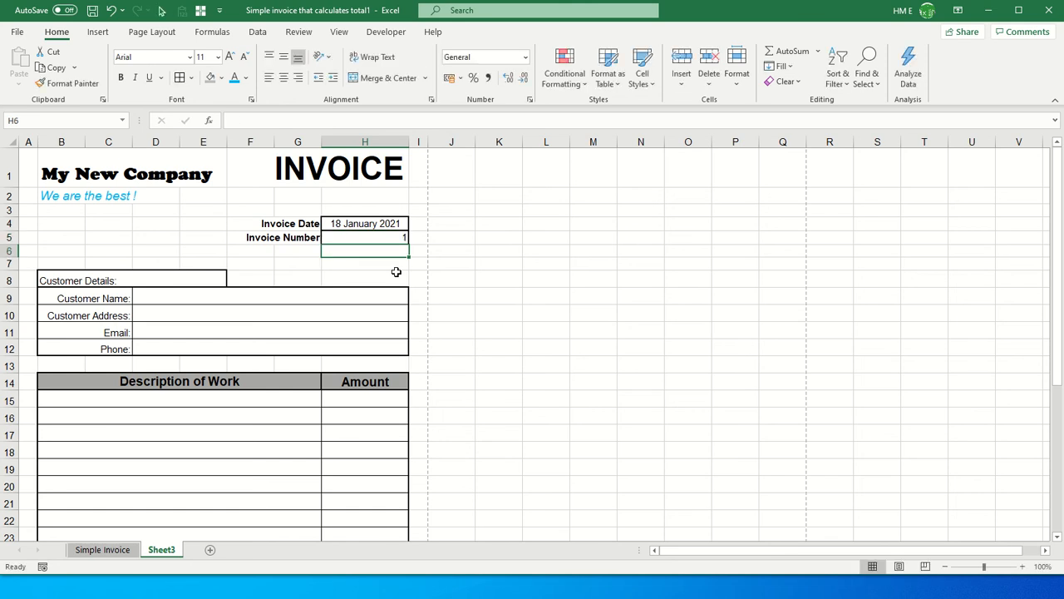
Apply the custom number format 0000 to the invoice number in H5 and centre it in the cell
{"action": "key", "text": "Up"}
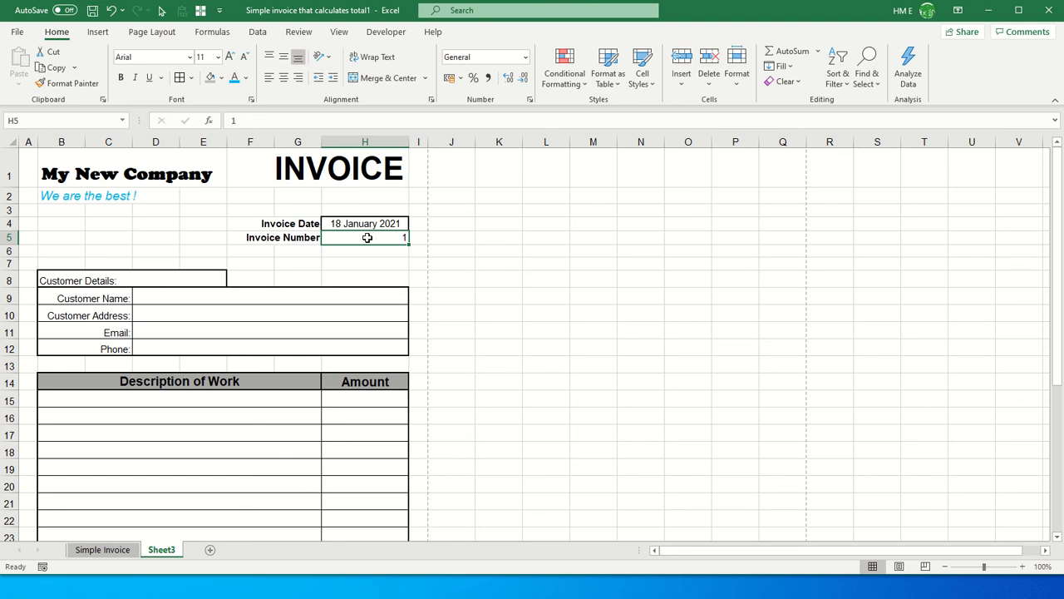
{"action": "left_click", "coordinate": [531, 101]}
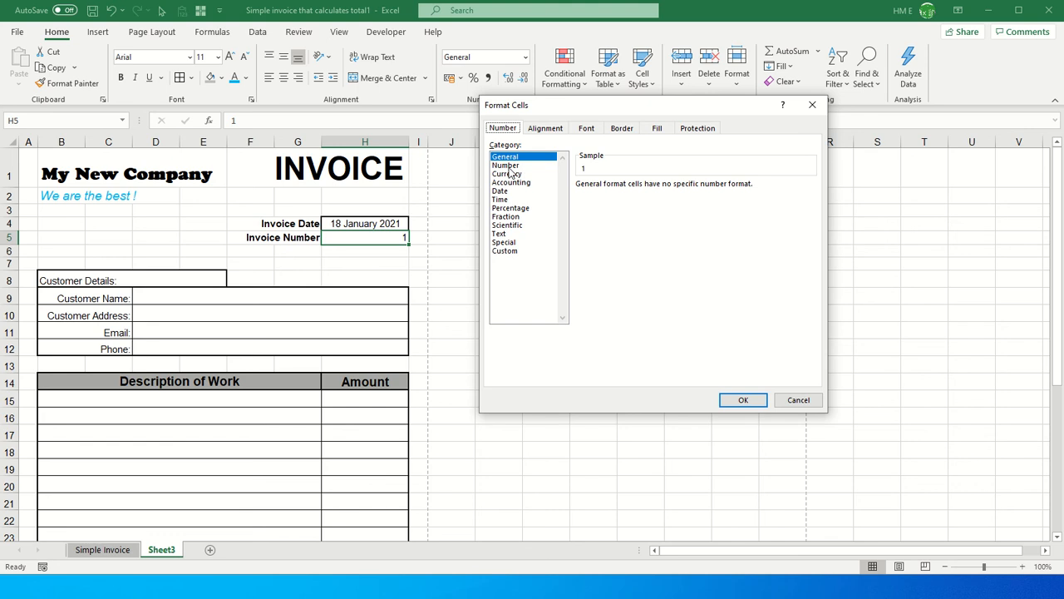
{"action": "left_click", "coordinate": [506, 165]}
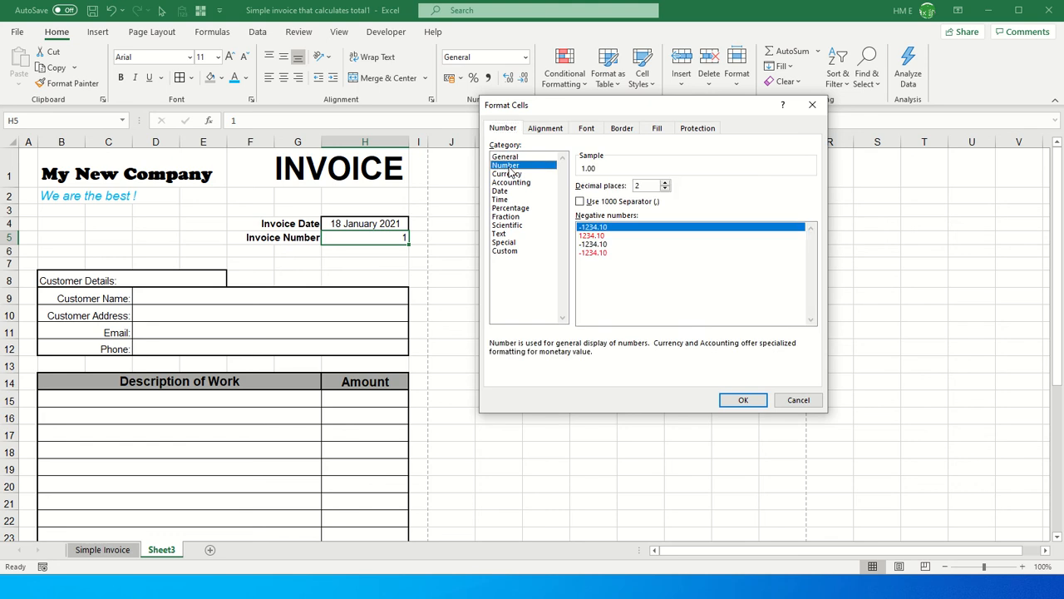
{"action": "left_click", "coordinate": [503, 252]}
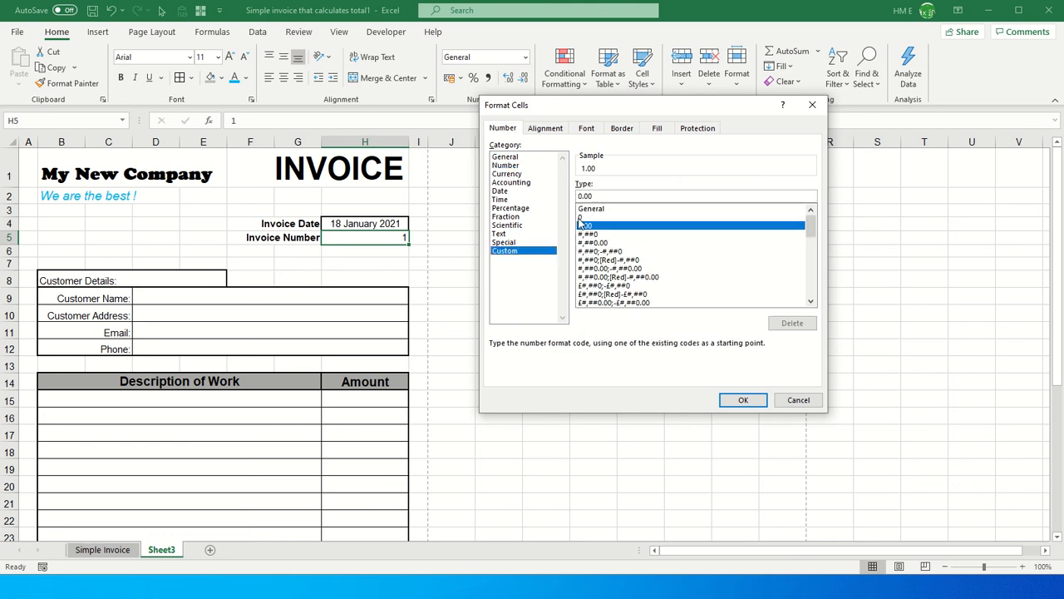
{"action": "left_click", "coordinate": [581, 217]}
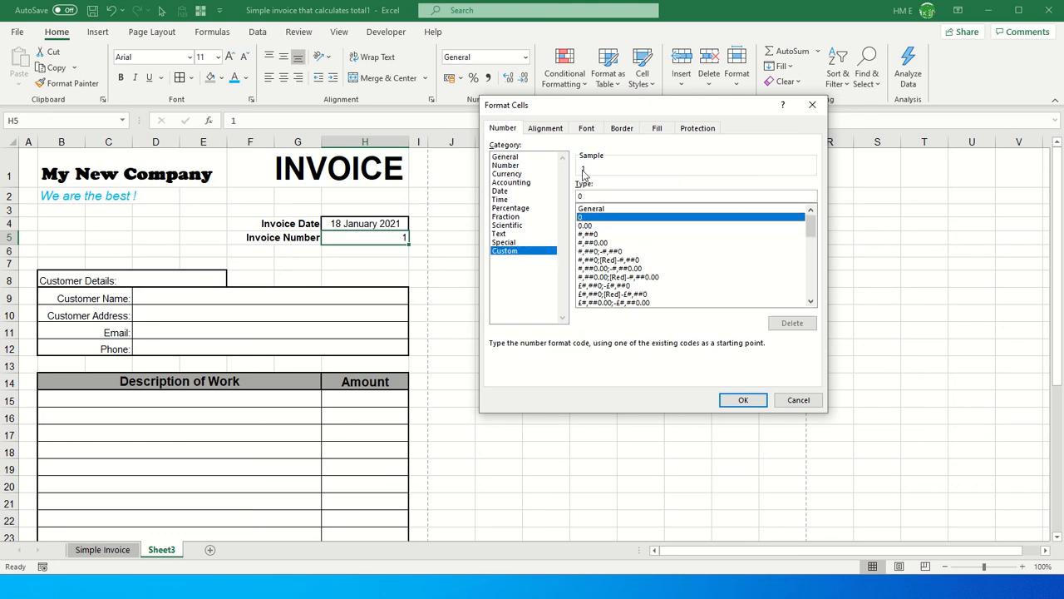
{"action": "left_click", "coordinate": [587, 195]}
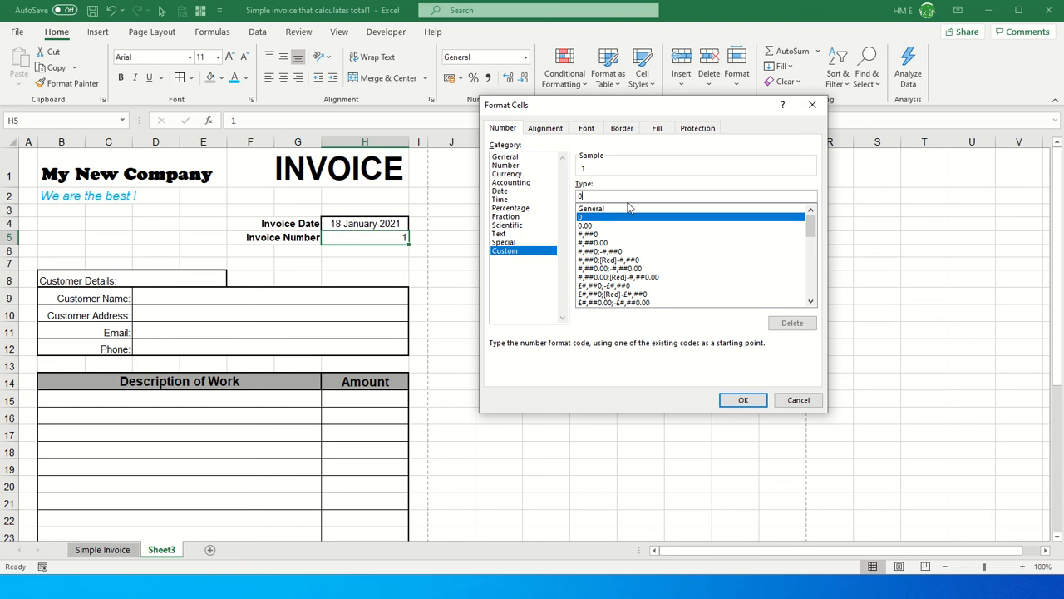
{"action": "type", "text": "000"}
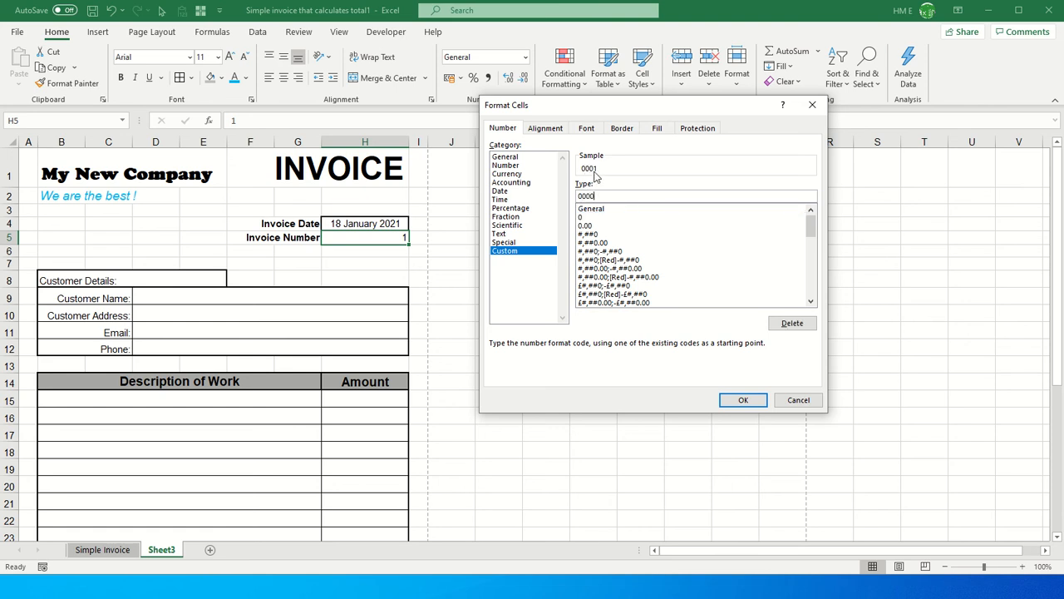
{"action": "left_click", "coordinate": [744, 402]}
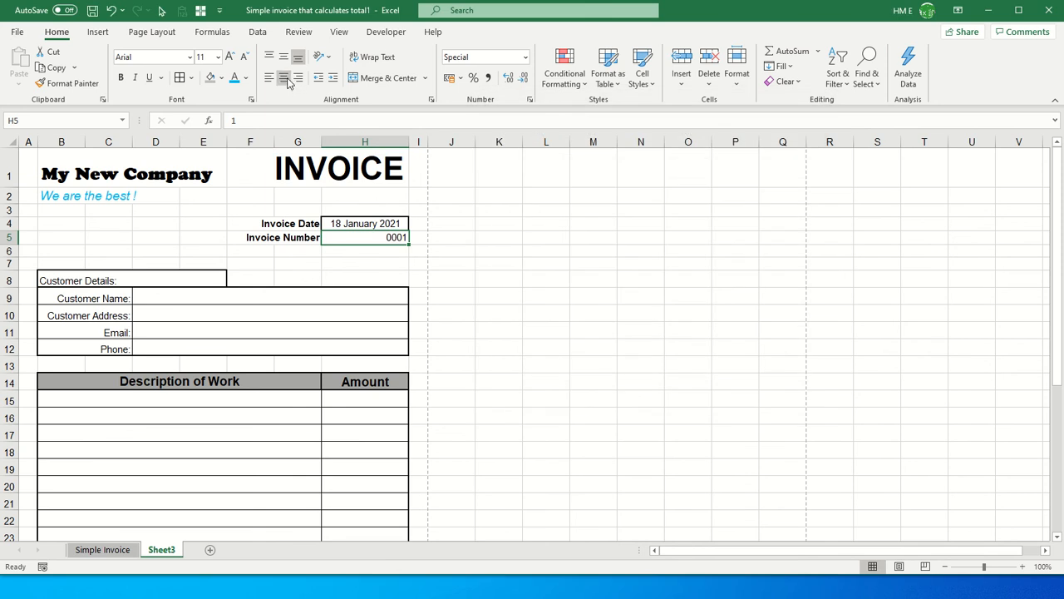
{"action": "left_click", "coordinate": [285, 78]}
Test the invoice number format in H5 with the values 2 and 150, finishing with 1 in the cell
{"action": "type", "text": "2"}
{"action": "key", "text": "Return"}
{"action": "key", "text": "Up"}
{"action": "type", "text": "150"}
{"action": "key", "text": "ctrl+Return"}
{"action": "type", "text": "1"}
{"action": "key", "text": "Return"}
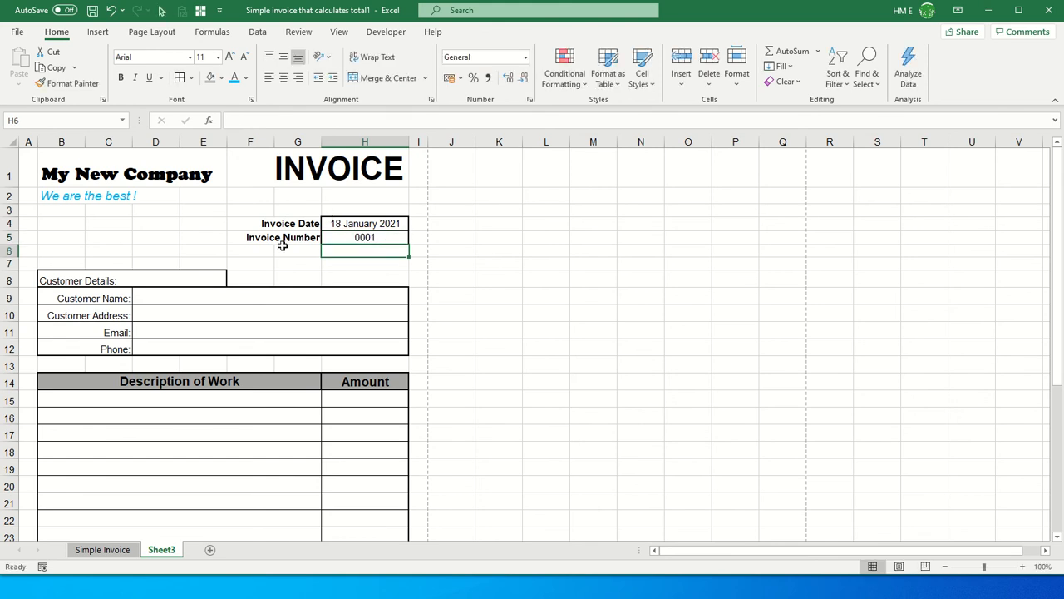
Enter "Repair for your lounge" in the first Description of Work row, B15, leaving row 16 blank
{"action": "scroll", "coordinate": [283, 246], "scroll_direction": "down", "scroll_amount": 1}
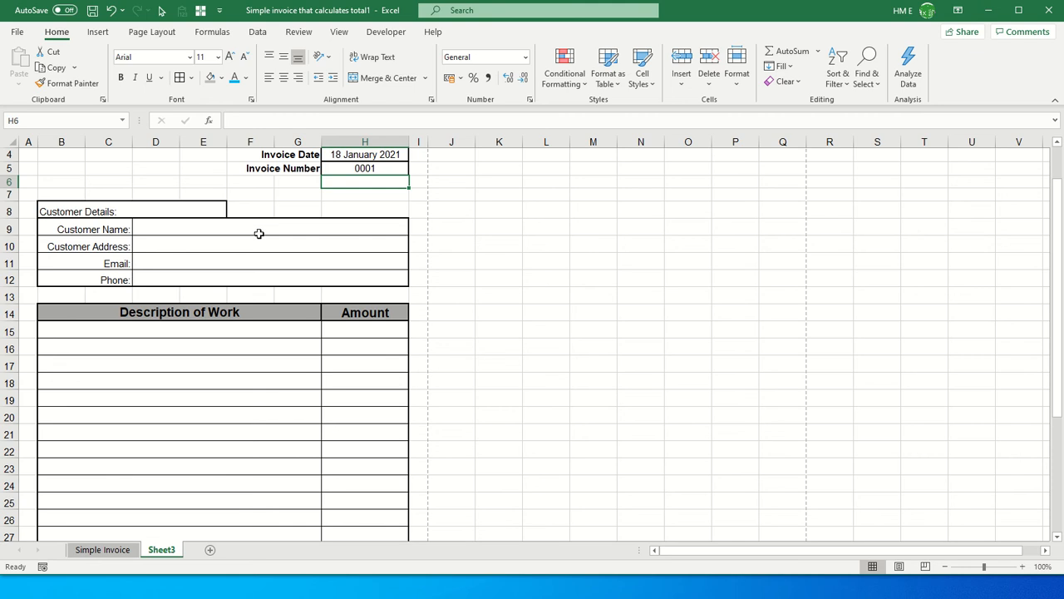
{"action": "scroll", "coordinate": [261, 238], "scroll_direction": "down", "scroll_amount": 2}
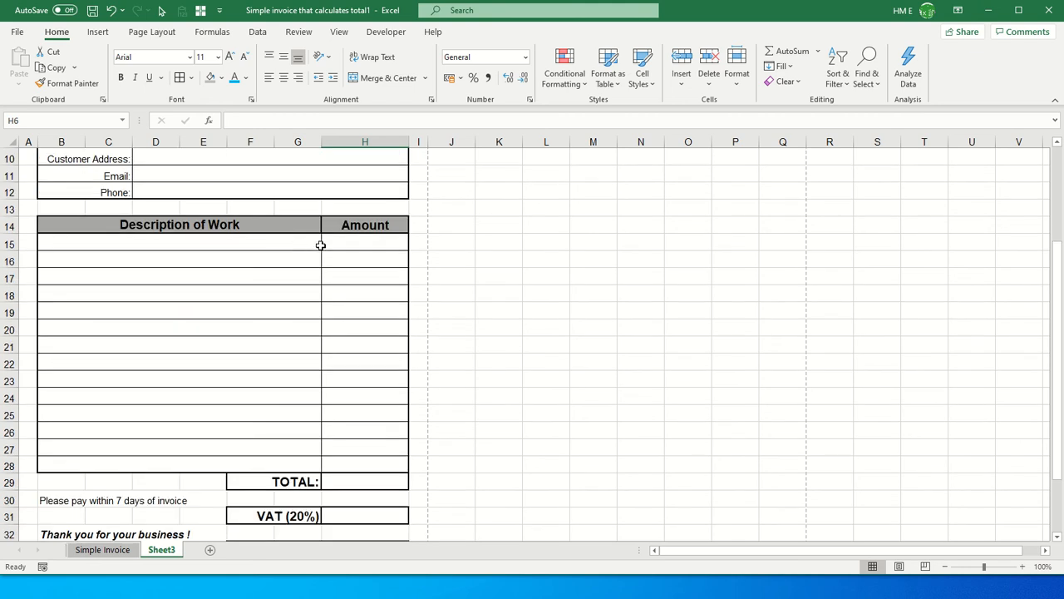
{"action": "left_click", "coordinate": [252, 250]}
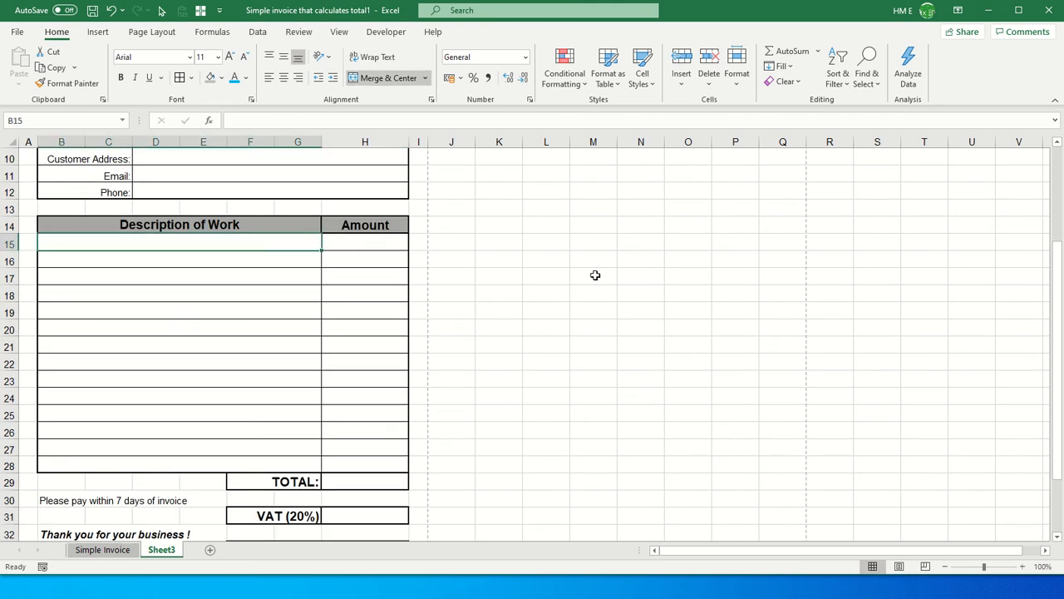
{"action": "type", "text": "Reap"}
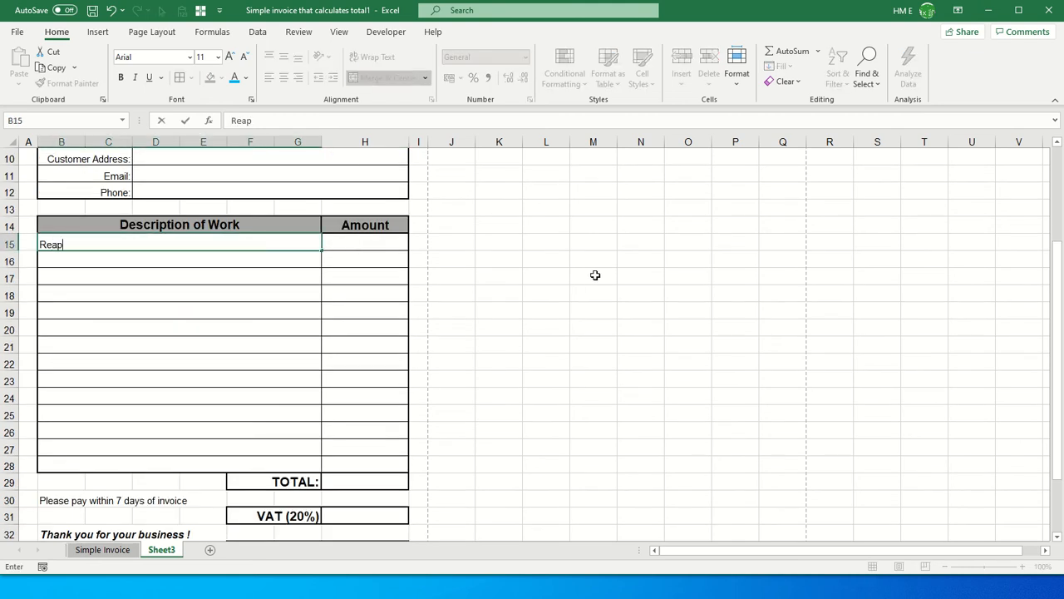
{"action": "type", "text": "aire"}
{"action": "key", "text": "BackSpace"}
{"action": "type", "text": "for your lo"}
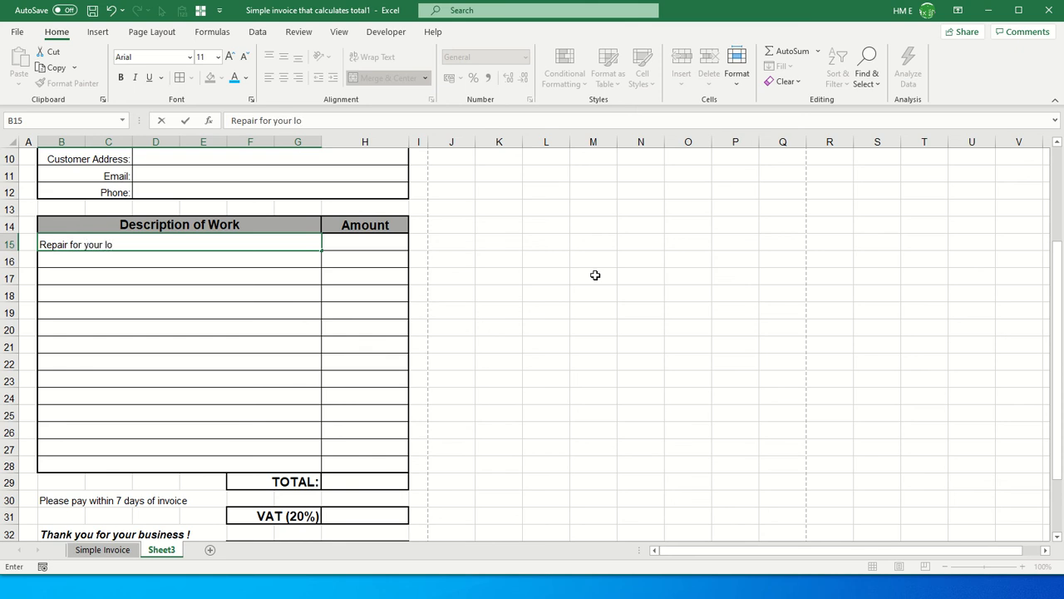
{"action": "type", "text": "unge"}
{"action": "key", "text": "Return"}
{"action": "key", "text": "Return"}
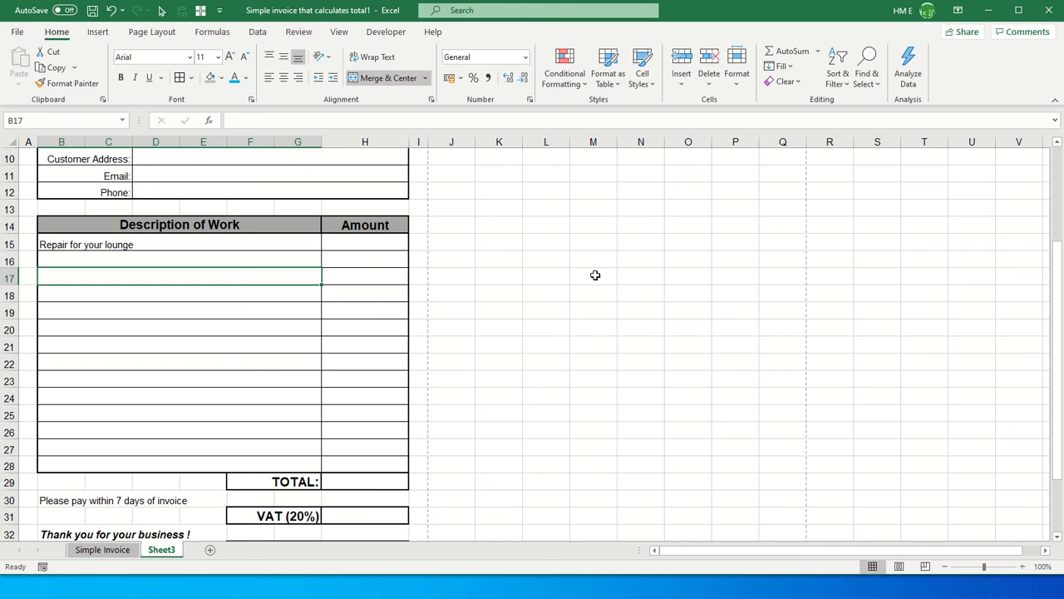
Enter "Materials", "Timber" and "Plasterboard" in Description of Work rows 17 to 19
{"action": "type", "text": "Materi"}
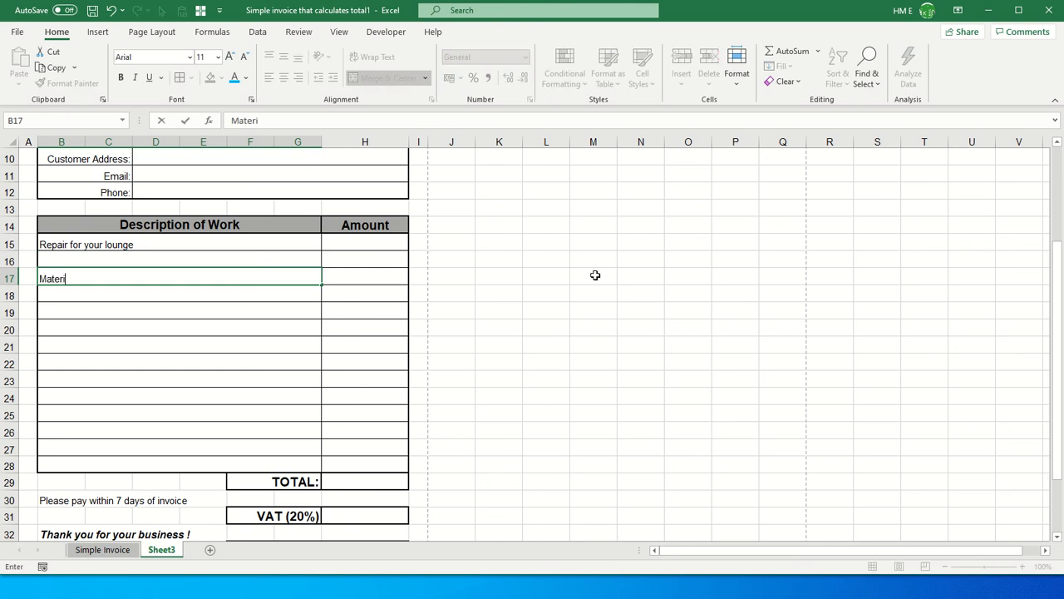
{"action": "type", "text": "als"}
{"action": "key", "text": "Return"}
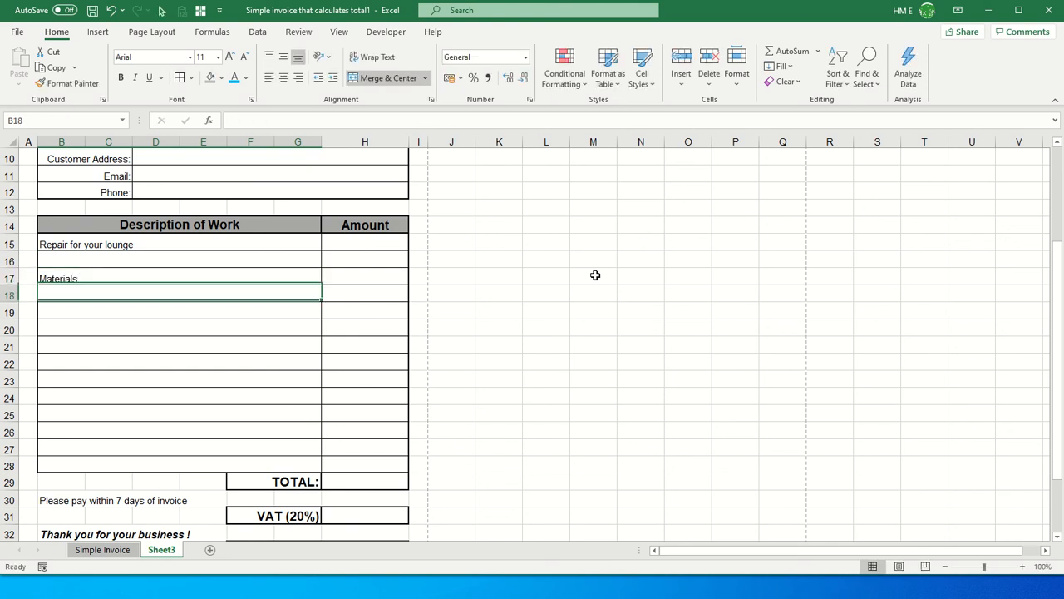
{"action": "type", "text": "Timber"}
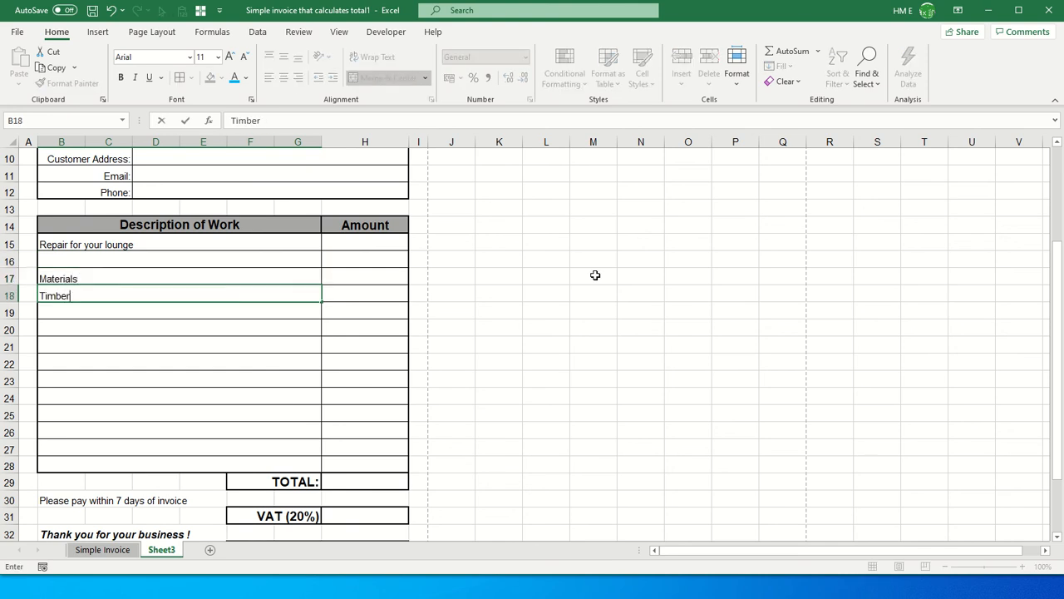
{"action": "key", "text": "Return"}
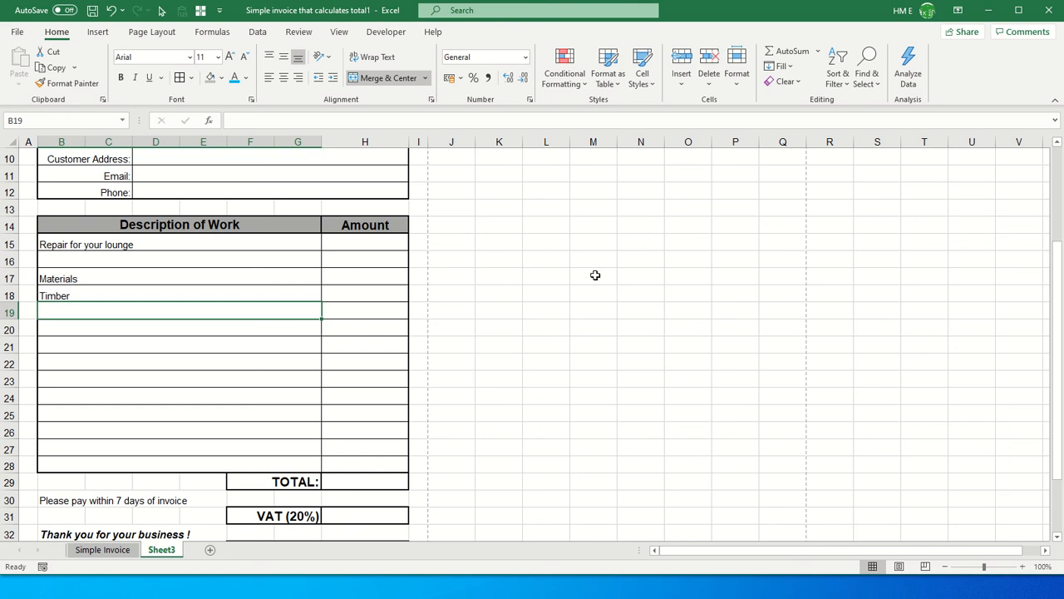
{"action": "type", "text": "Plasete"}
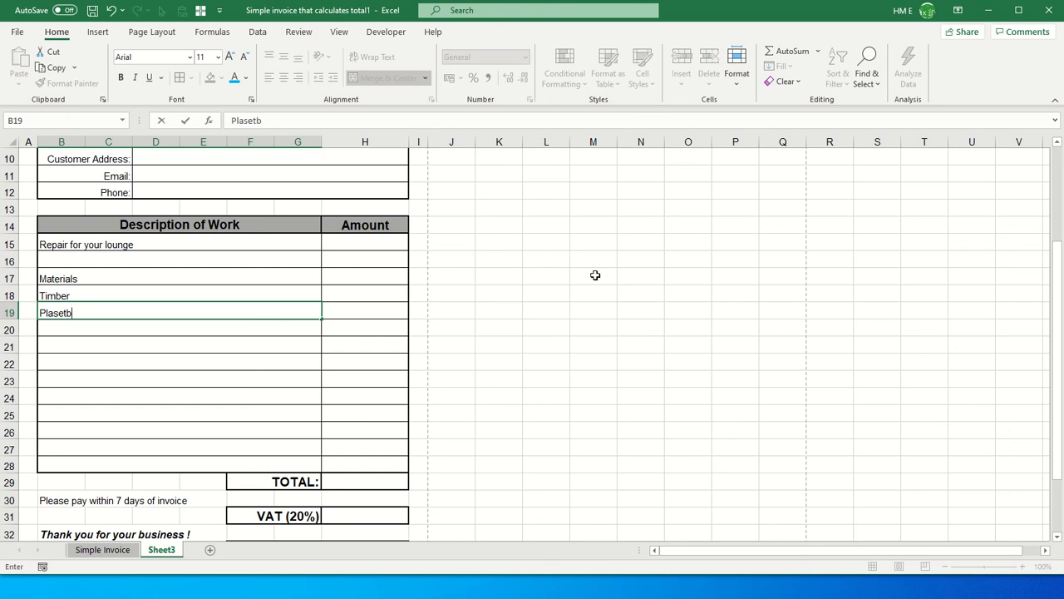
{"action": "key", "text": "BackSpace"}
{"action": "key", "text": "BackSpace"}
{"action": "type", "text": "rboard"}
{"action": "key", "text": "Return"}
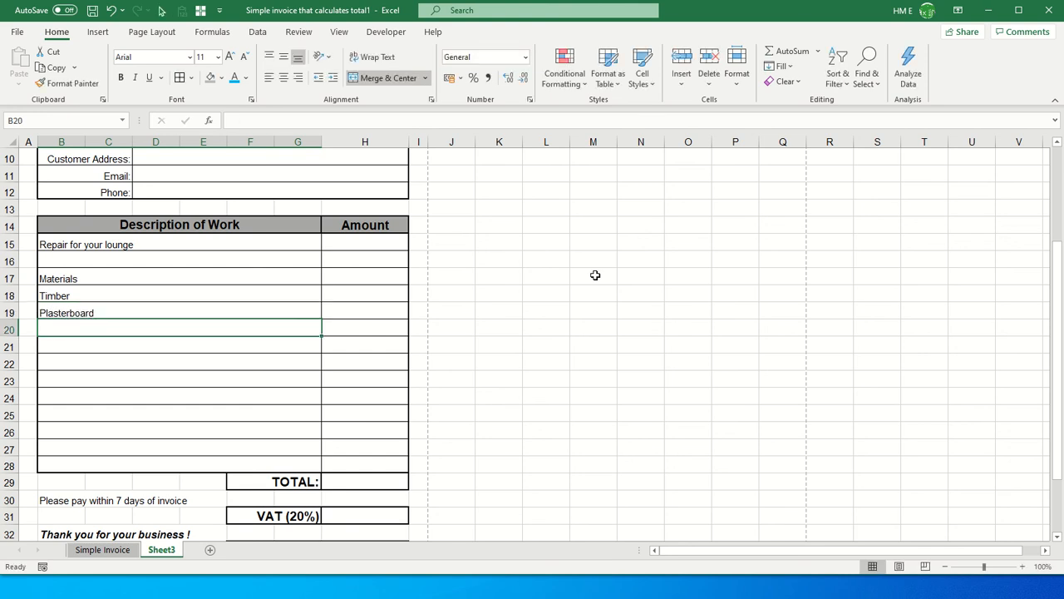
Add "Fixtures" and "Paint" to the Description of Work list in rows 20 and 21
{"action": "type", "text": "Fist"}
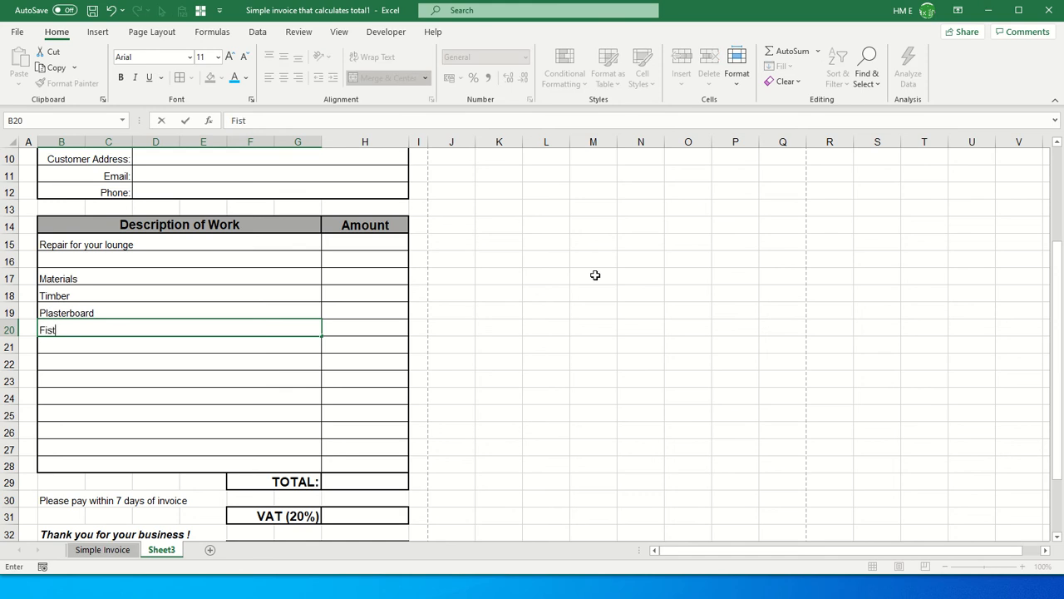
{"action": "type", "text": "isc"}
{"action": "key", "text": "BackSpace"}
{"action": "key", "text": "BackSpace"}
{"action": "type", "text": "xtur"}
{"action": "key", "text": "Return"}
{"action": "type", "text": "Pain"}
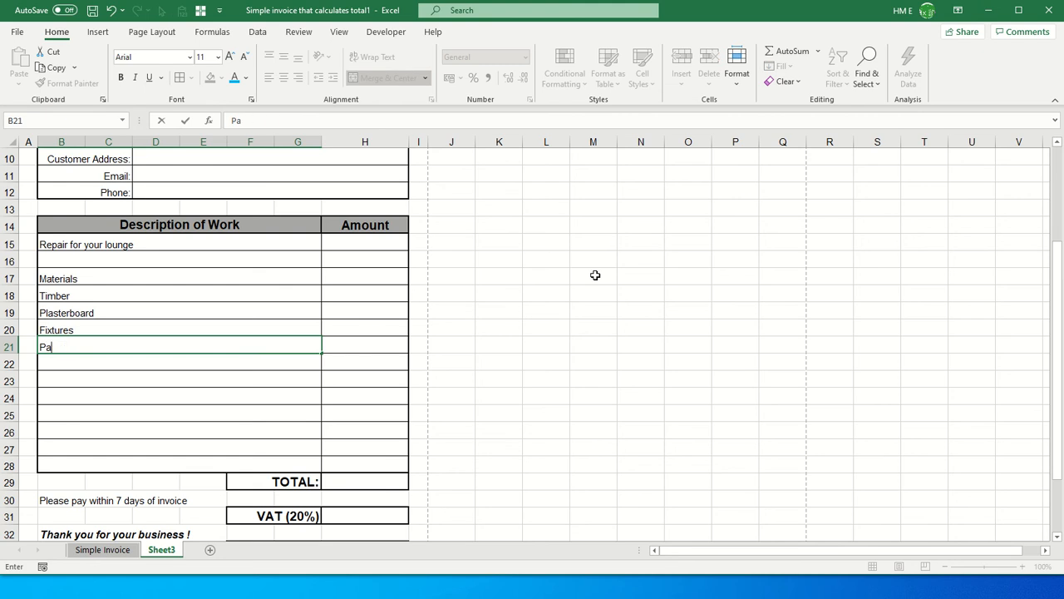
{"action": "key", "text": "Tab"}
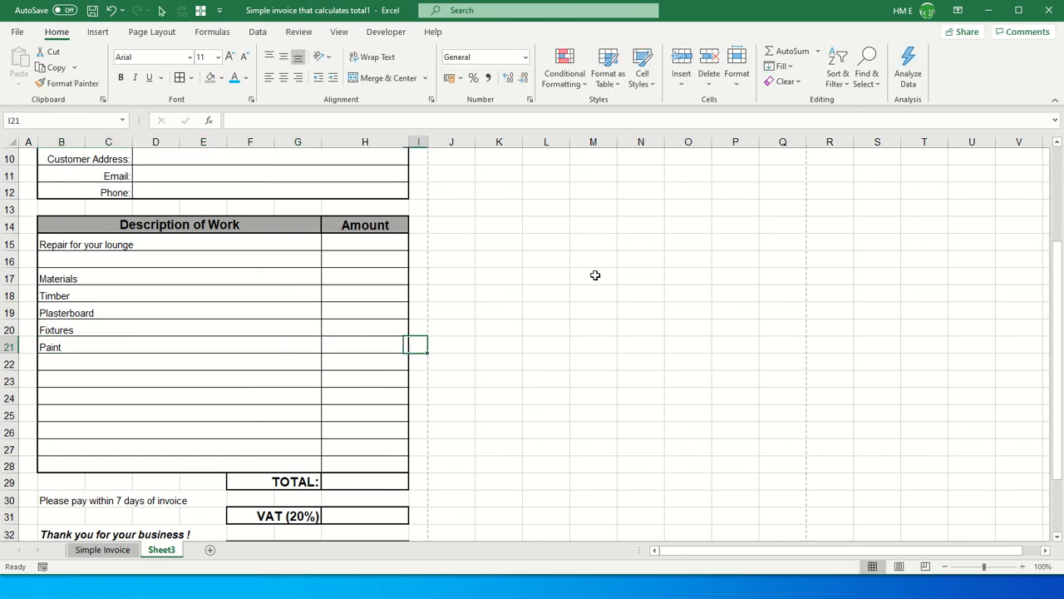
Enter the amounts 200 for Timber, 150 for Plasterboard, 50 for Fixtures and 75 for Paint in H18:H21
{"action": "key", "text": "Up"}
{"action": "key", "text": "Up"}
{"action": "key", "text": "Up"}
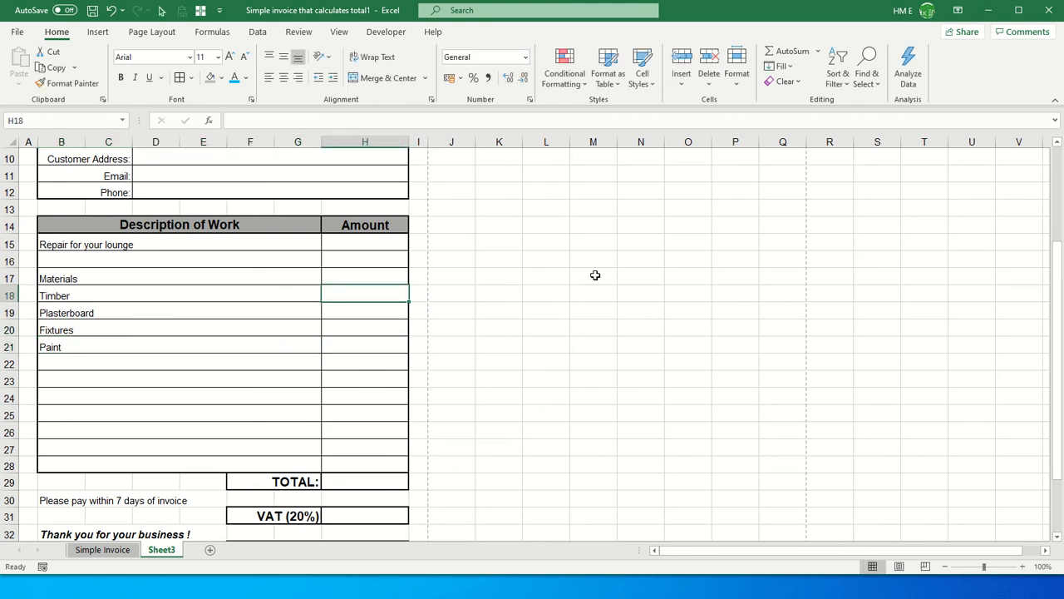
{"action": "type", "text": "200"}
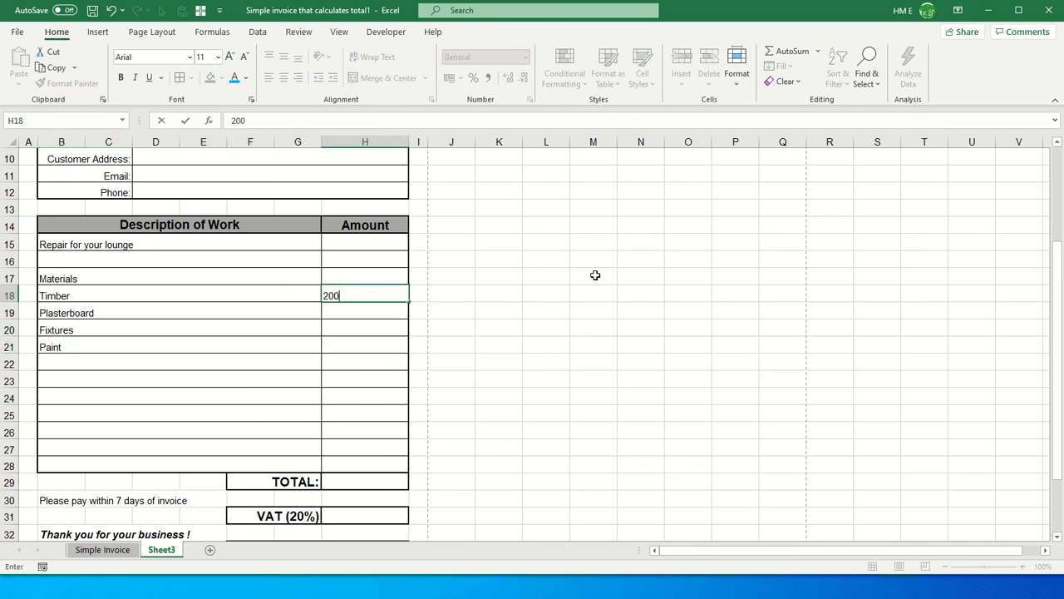
{"action": "key", "text": "Return"}
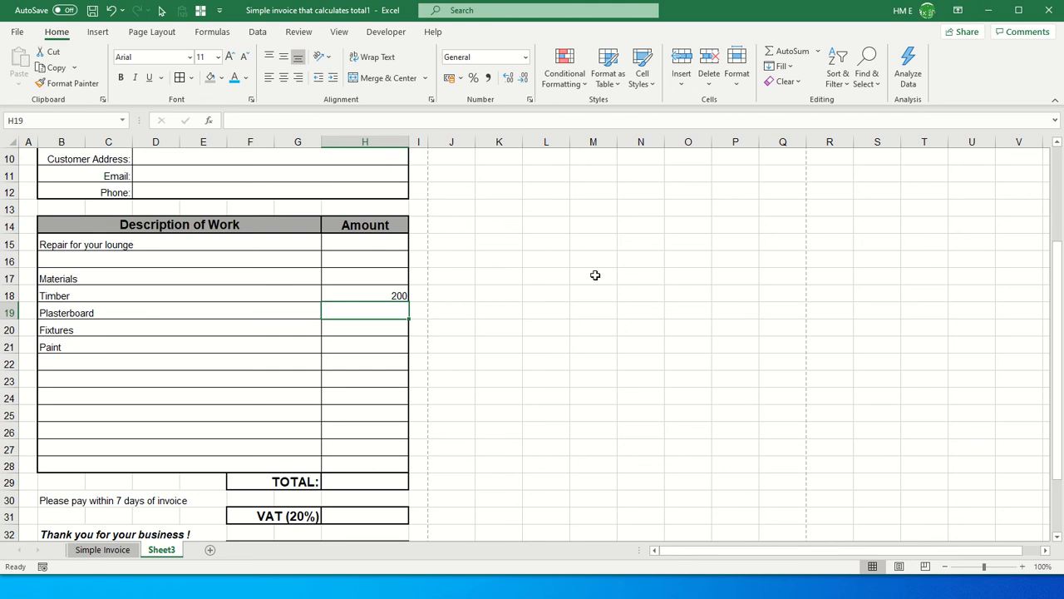
{"action": "type", "text": "150"}
{"action": "key", "text": "Return"}
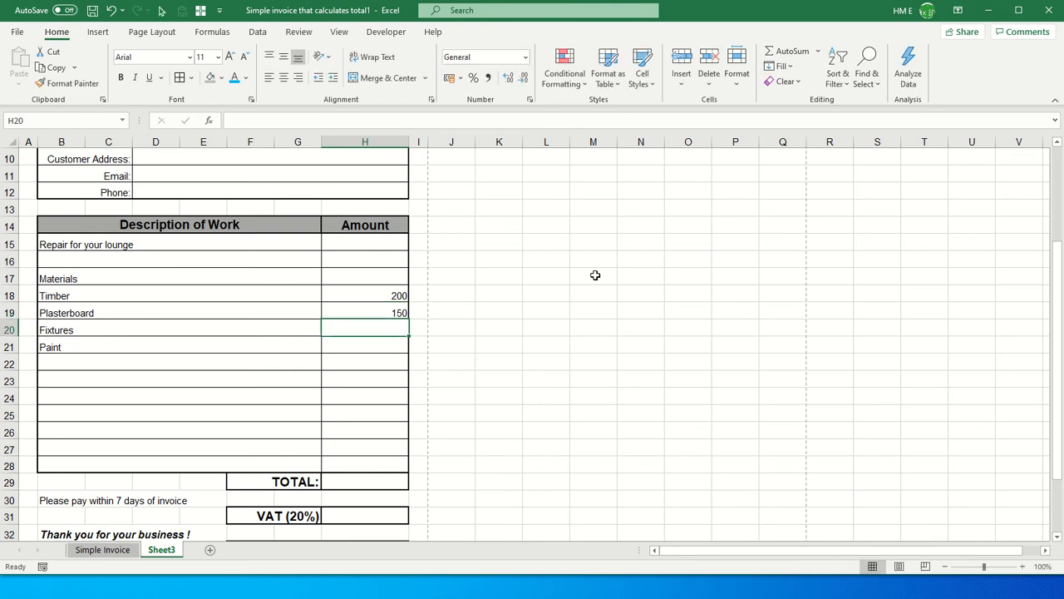
{"action": "type", "text": "50"}
{"action": "key", "text": "Return"}
{"action": "type", "text": "75"}
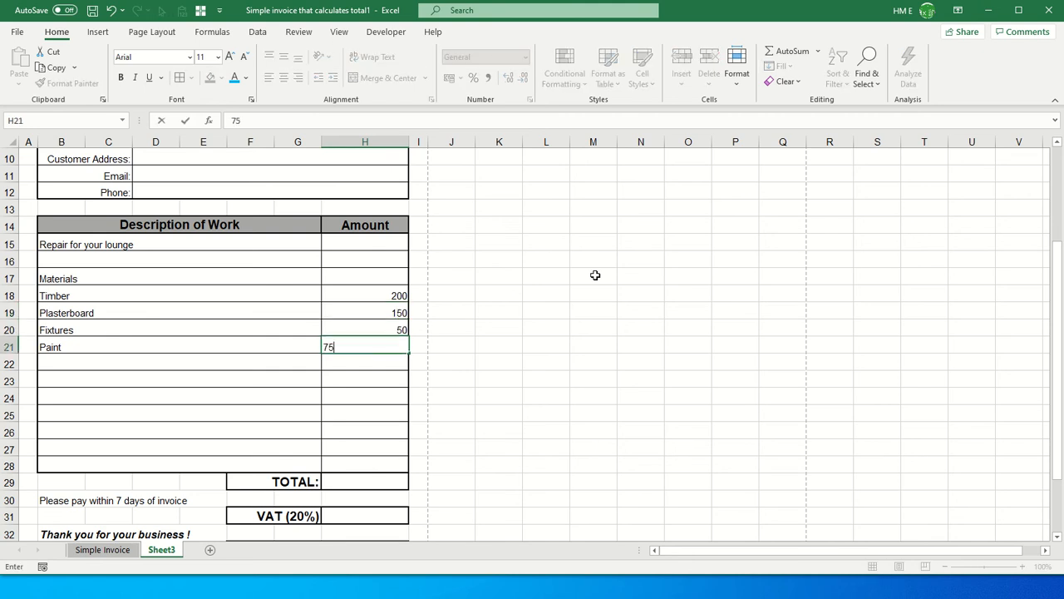
{"action": "key", "text": "Return"}
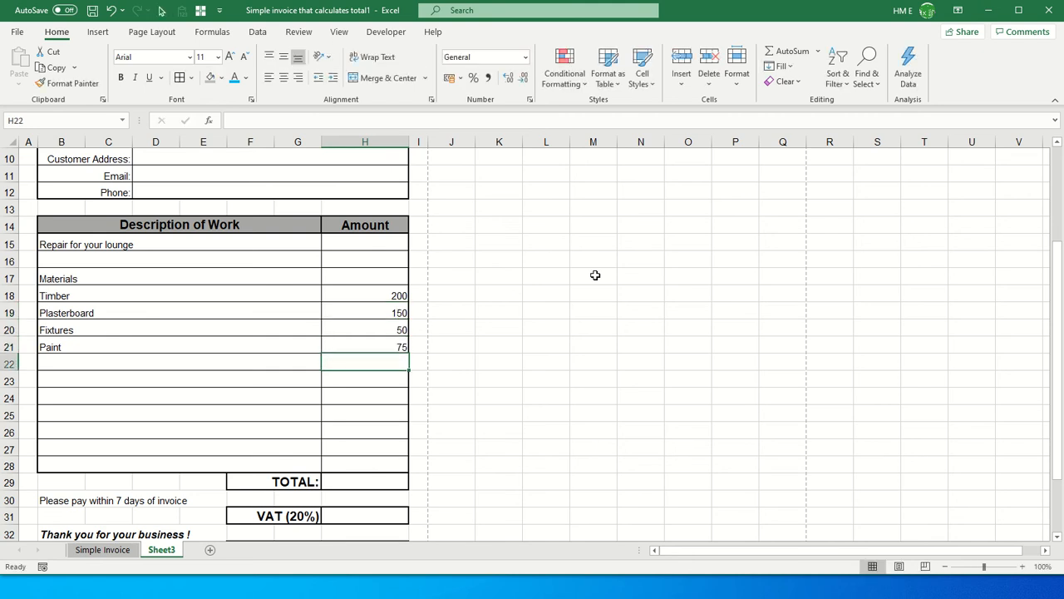
Apply the £ English (United Kingdom) accounting format to the amount cells from H15 down to the amount due in H33
{"action": "left_click_drag", "start_coordinate": [343, 297], "coordinate": [351, 310]}
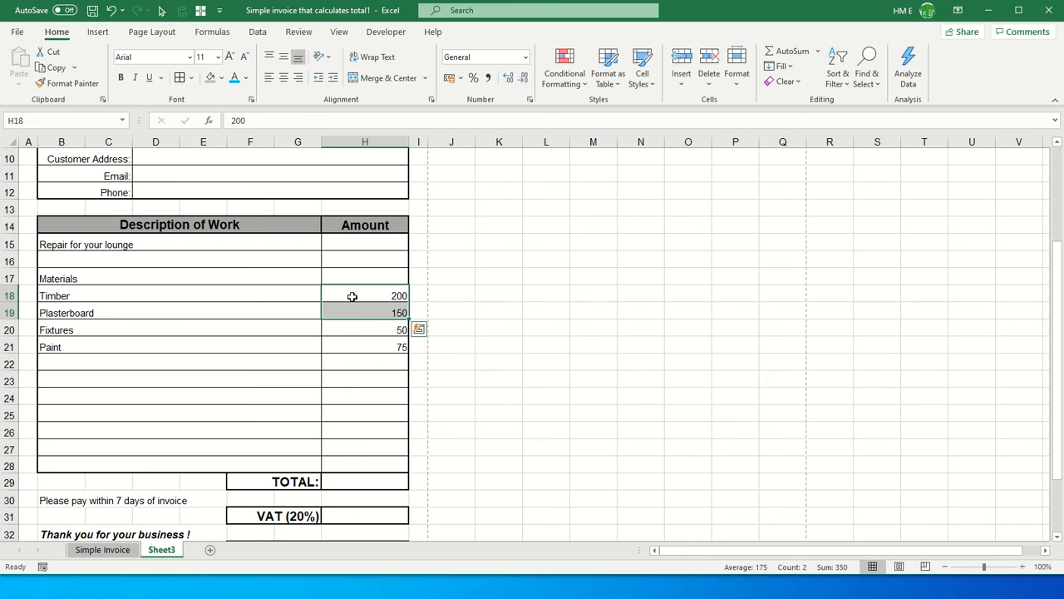
{"action": "left_click", "coordinate": [354, 245]}
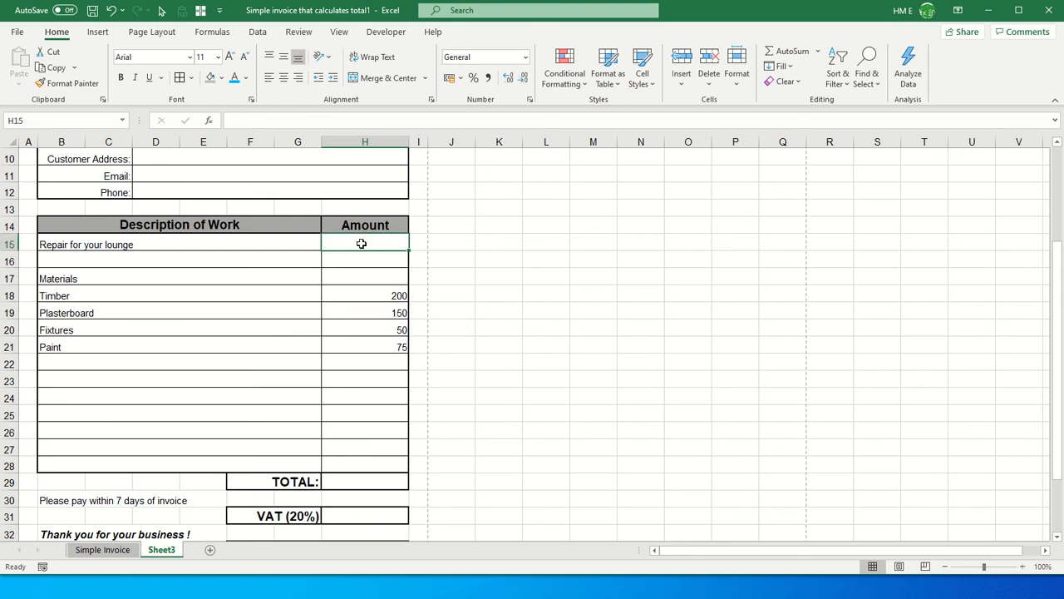
{"action": "left_click_drag", "start_coordinate": [362, 243], "coordinate": [367, 499]}
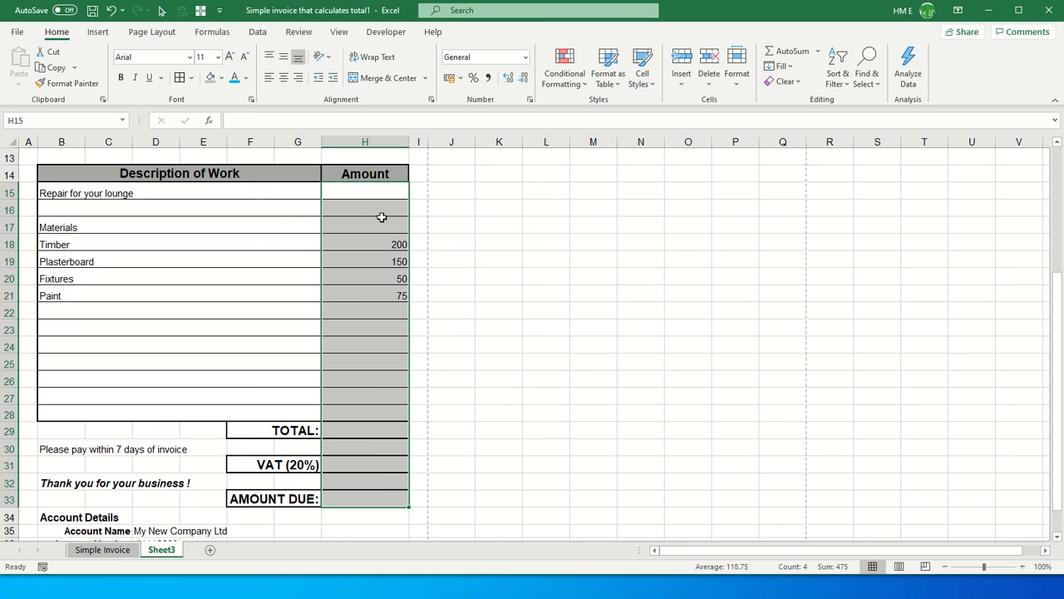
{"action": "left_click", "coordinate": [463, 81]}
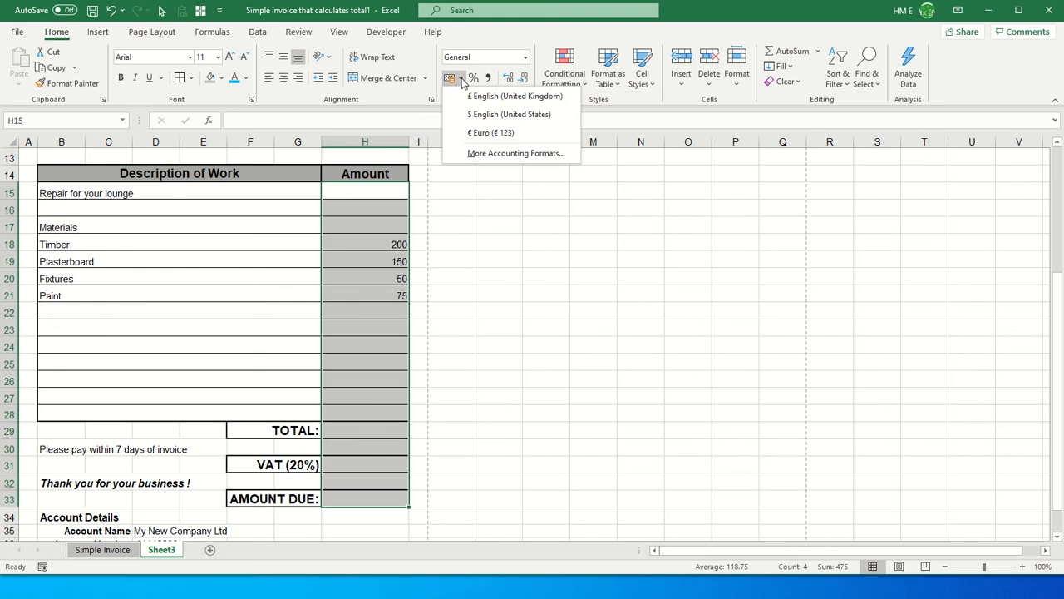
{"action": "left_click", "coordinate": [492, 96]}
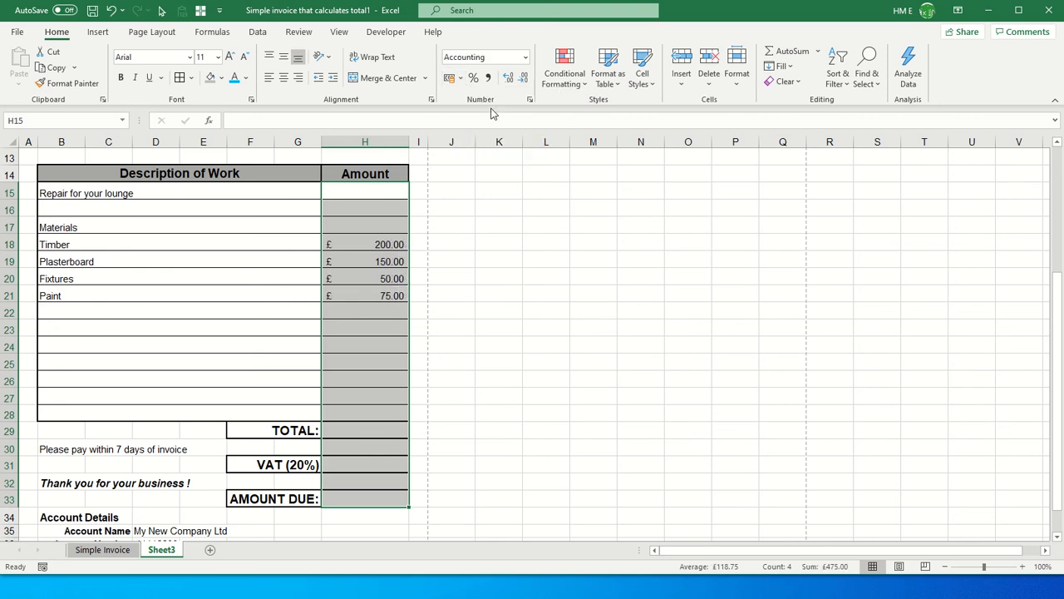
Set the Paint amount in H21 to 80
{"action": "left_click", "coordinate": [360, 242]}
{"action": "left_click", "coordinate": [367, 283]}
{"action": "left_click", "coordinate": [371, 296]}
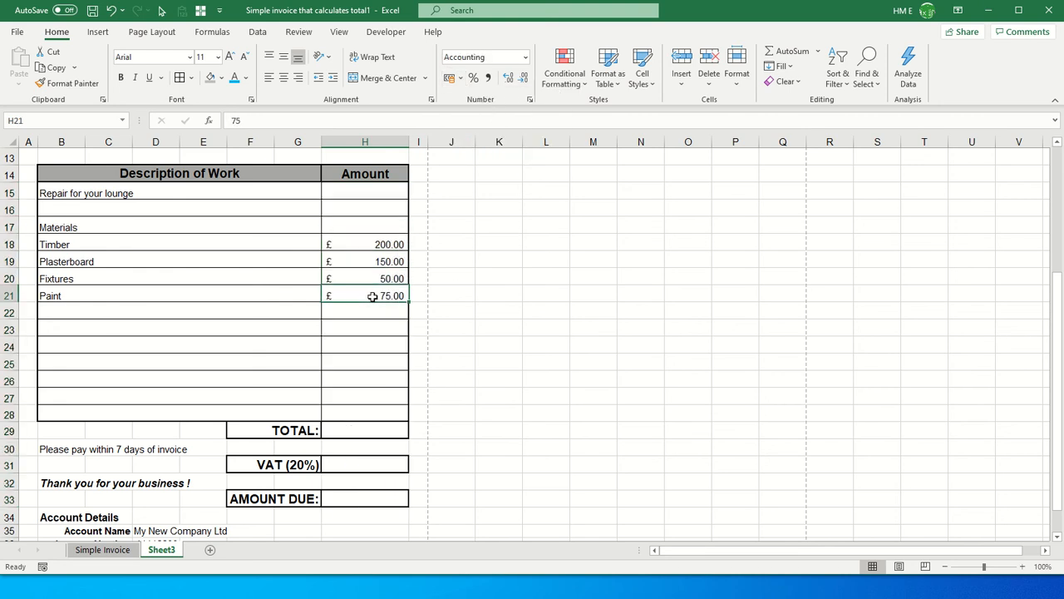
{"action": "type", "text": "80"}
{"action": "key", "text": "Return"}
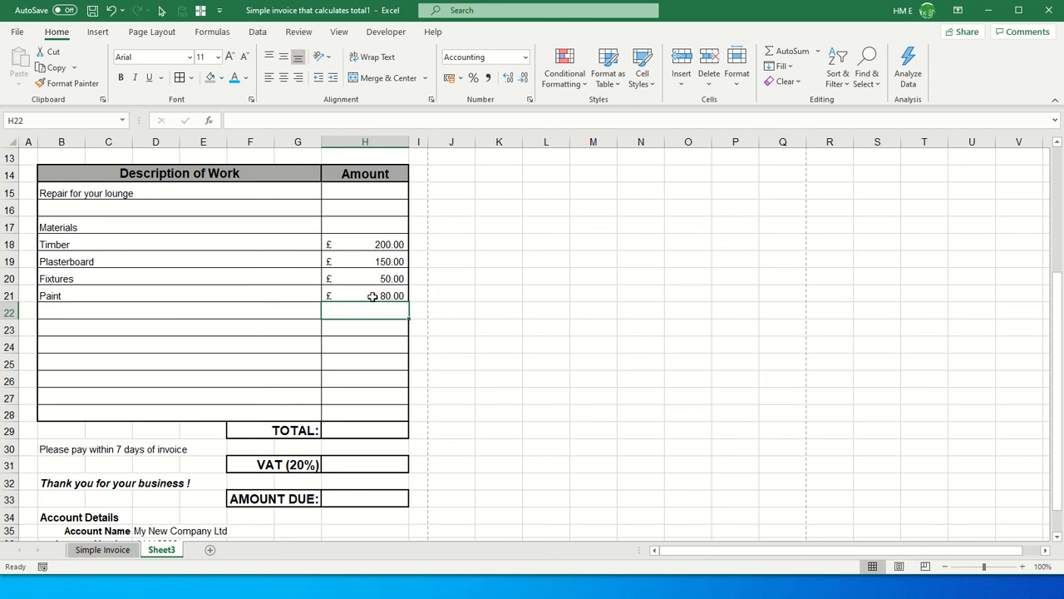
Calculate the invoice total in H29 with AutoSum, extending the summed range to H15:H28
{"action": "left_click", "coordinate": [391, 431]}
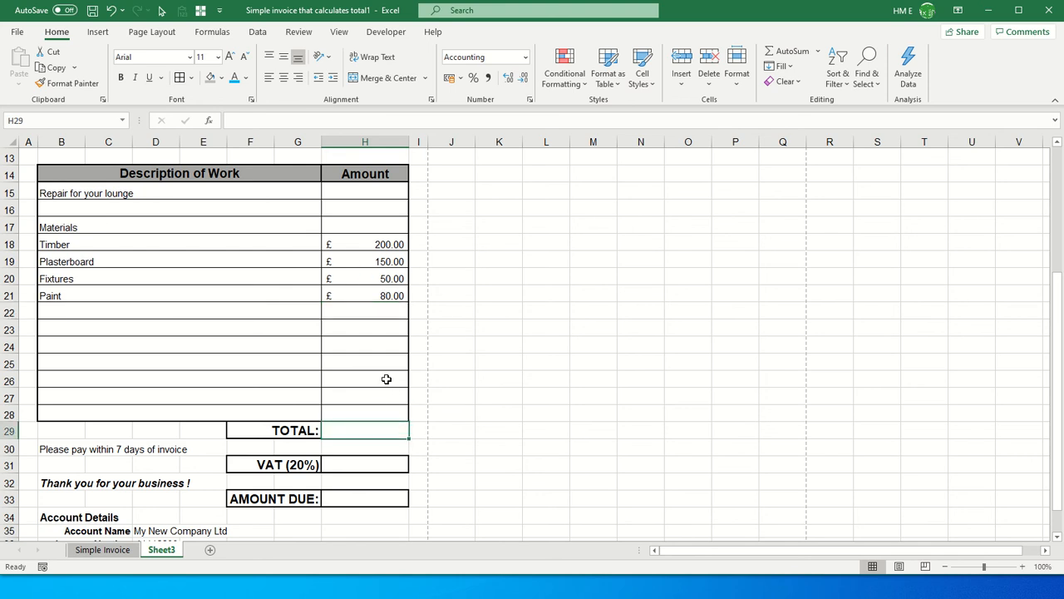
{"action": "left_click", "coordinate": [802, 55]}
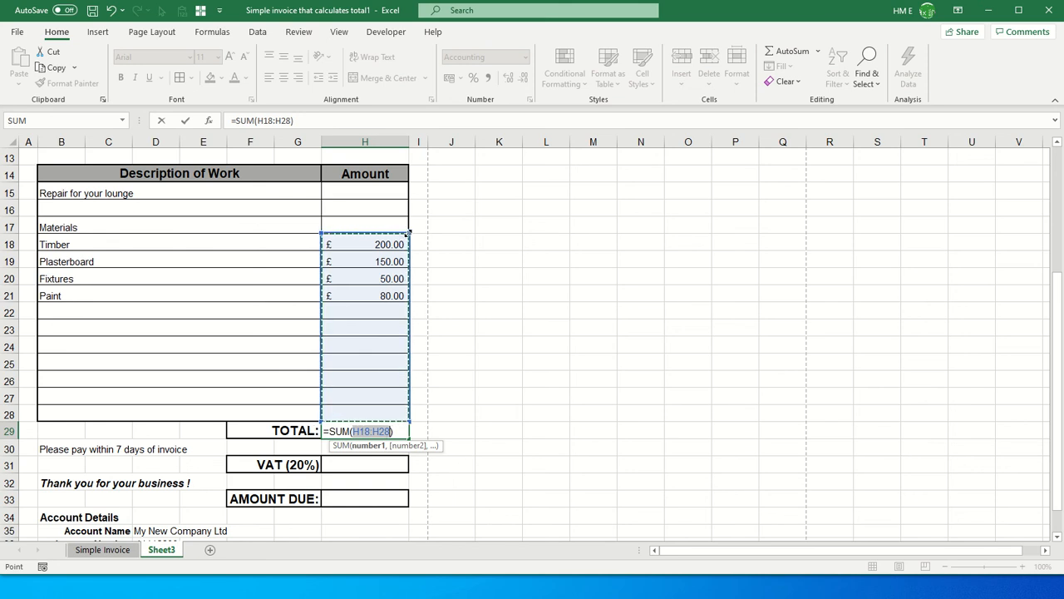
{"action": "left_click_drag", "start_coordinate": [408, 233], "coordinate": [403, 193]}
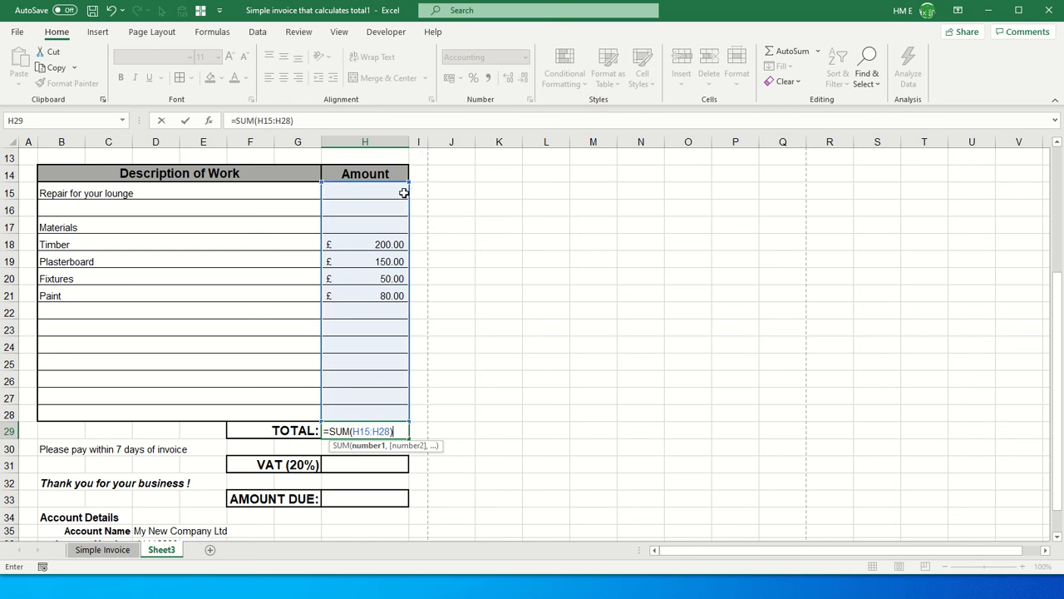
{"action": "key", "text": "Return"}
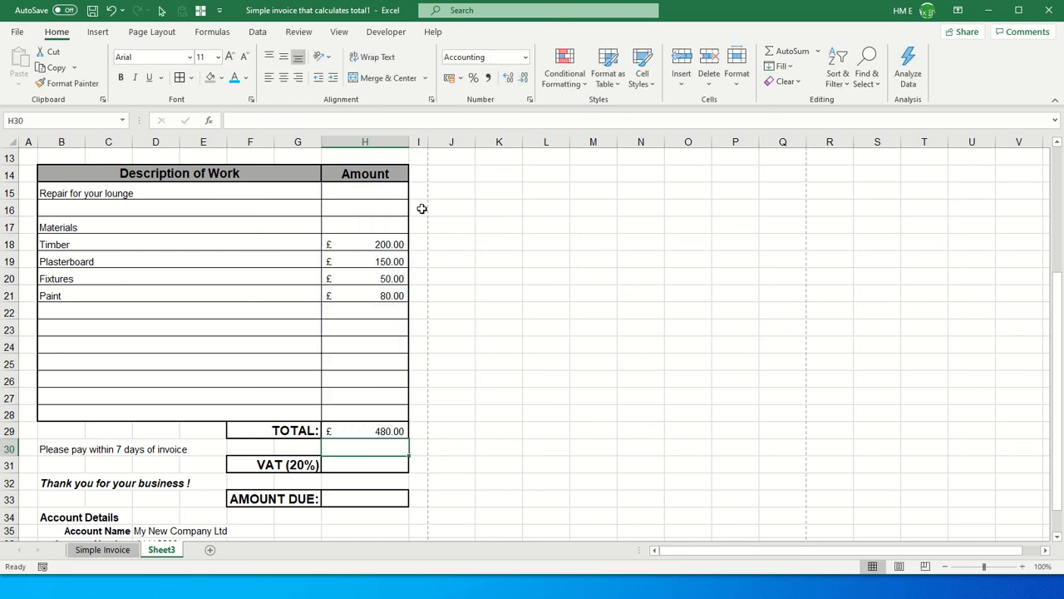
Set the Fixtures amount in H20 to 60 to test the total formula
{"action": "left_click", "coordinate": [371, 280]}
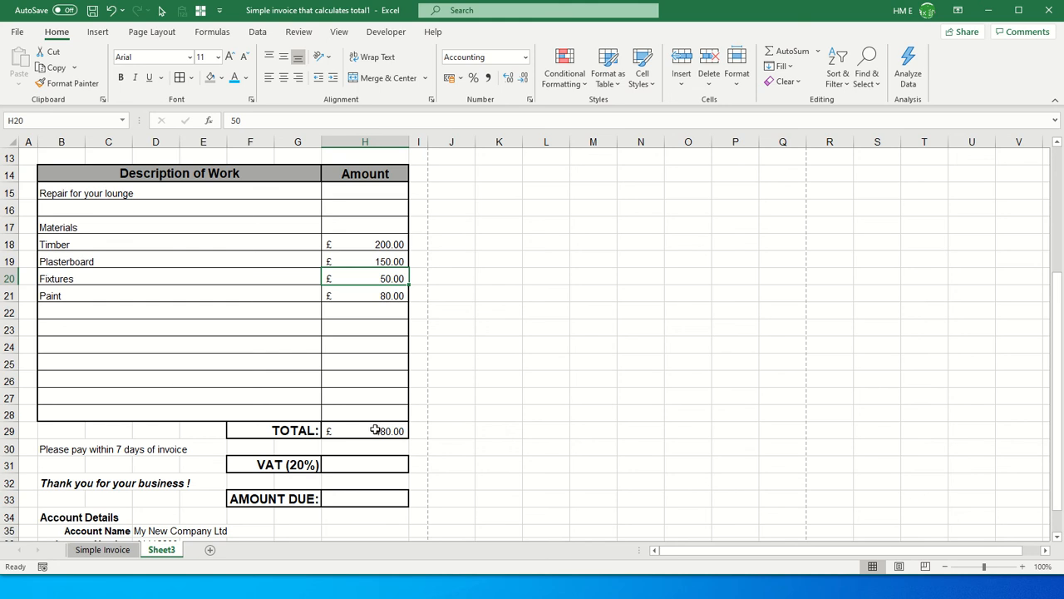
{"action": "type", "text": "60"}
{"action": "key", "text": "Return"}
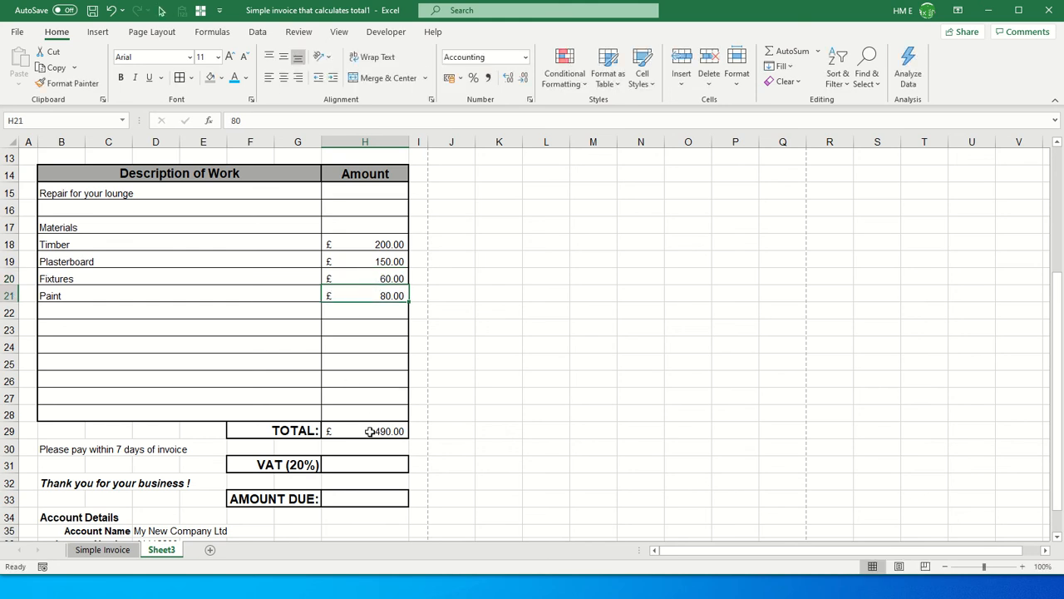
Calculate the 20% VAT in H31 with the formula =sum(H29*.20)
{"action": "left_click", "coordinate": [368, 466]}
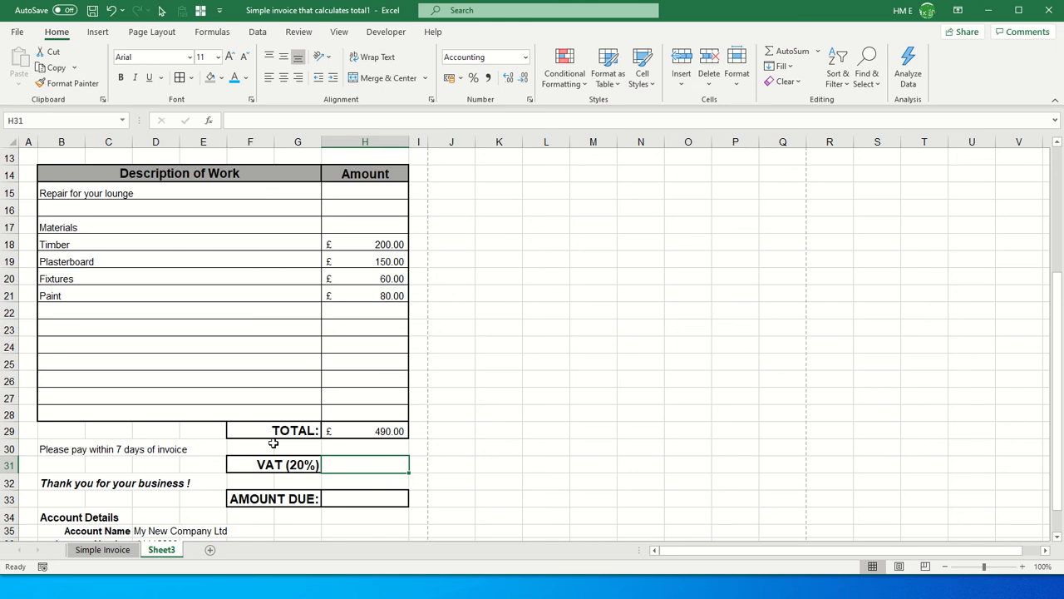
{"action": "type", "text": "="}
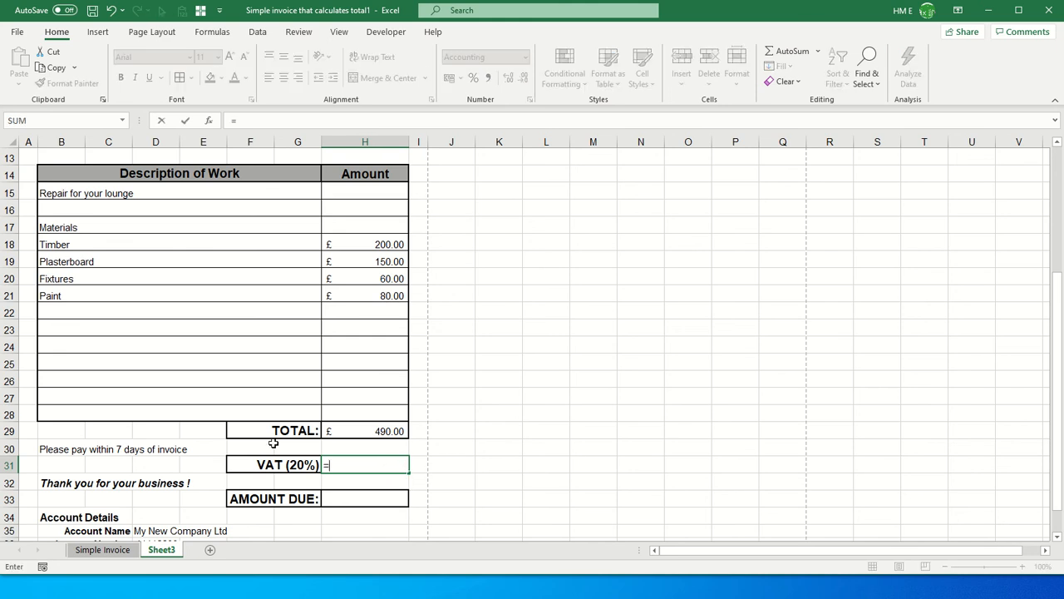
{"action": "type", "text": "sum"}
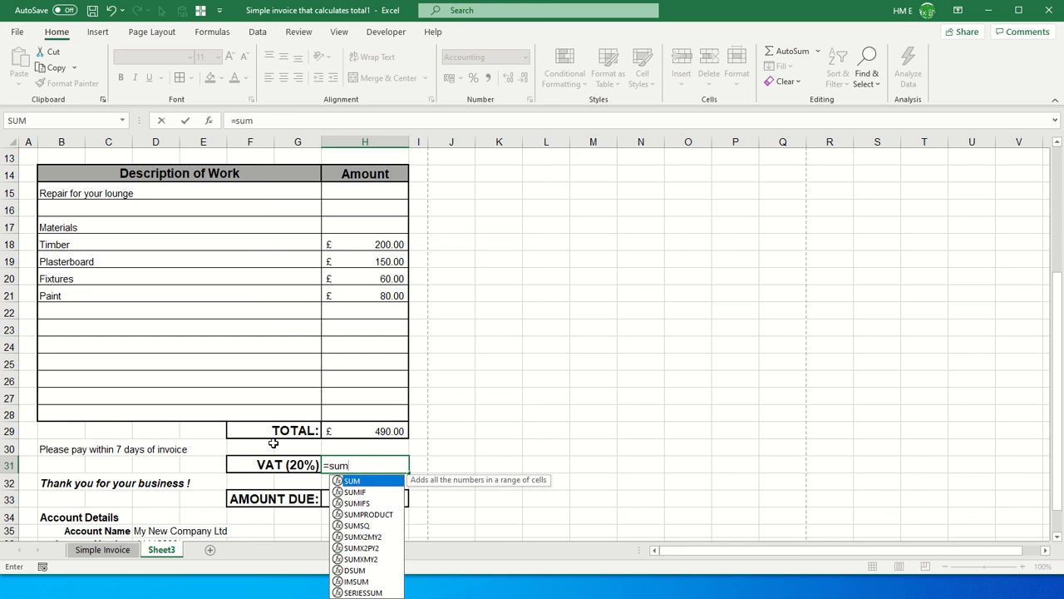
{"action": "type", "text": "("}
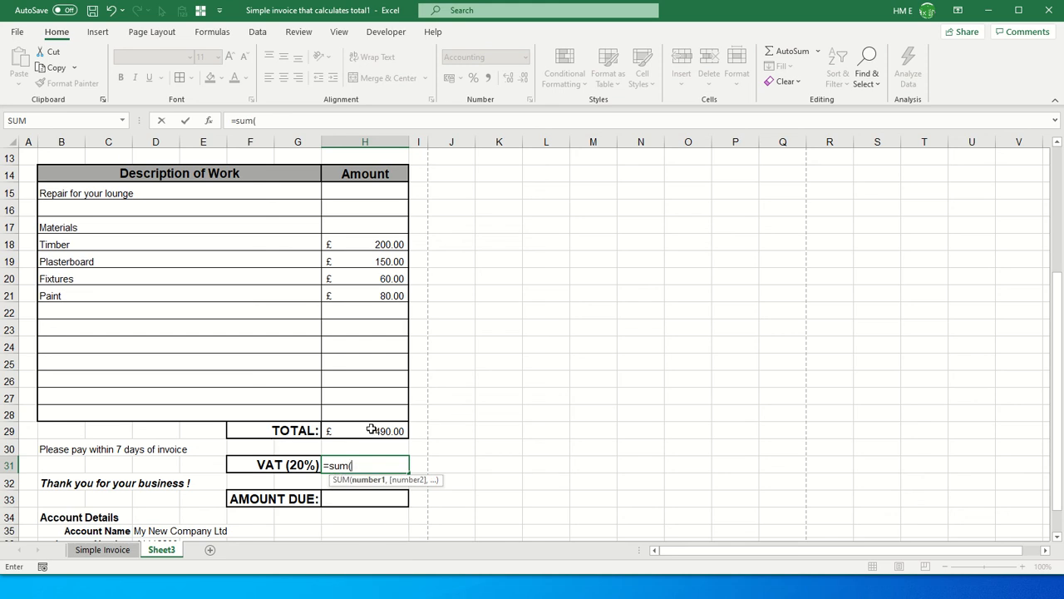
{"action": "left_click", "coordinate": [371, 428]}
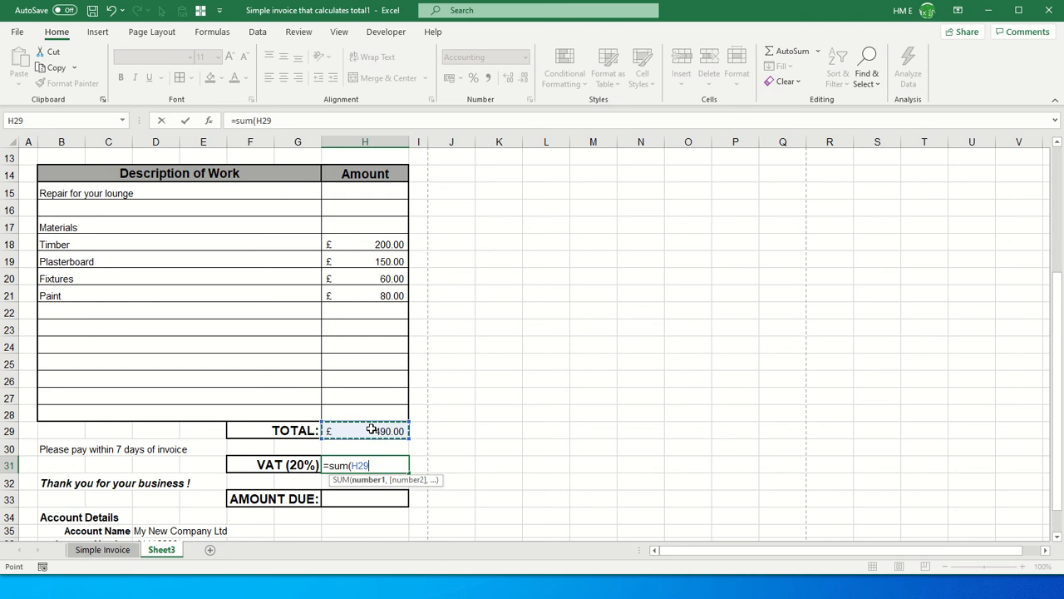
{"action": "type", "text": "*"}
{"action": "type", "text": "20%"}
{"action": "type", "text": ")"}
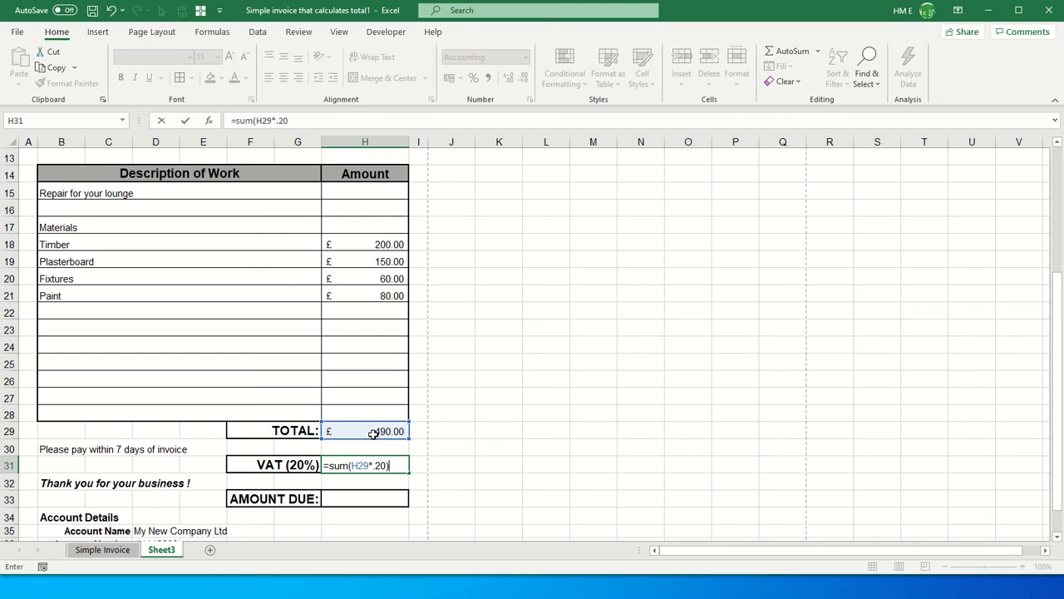
{"action": "key", "text": "Return"}
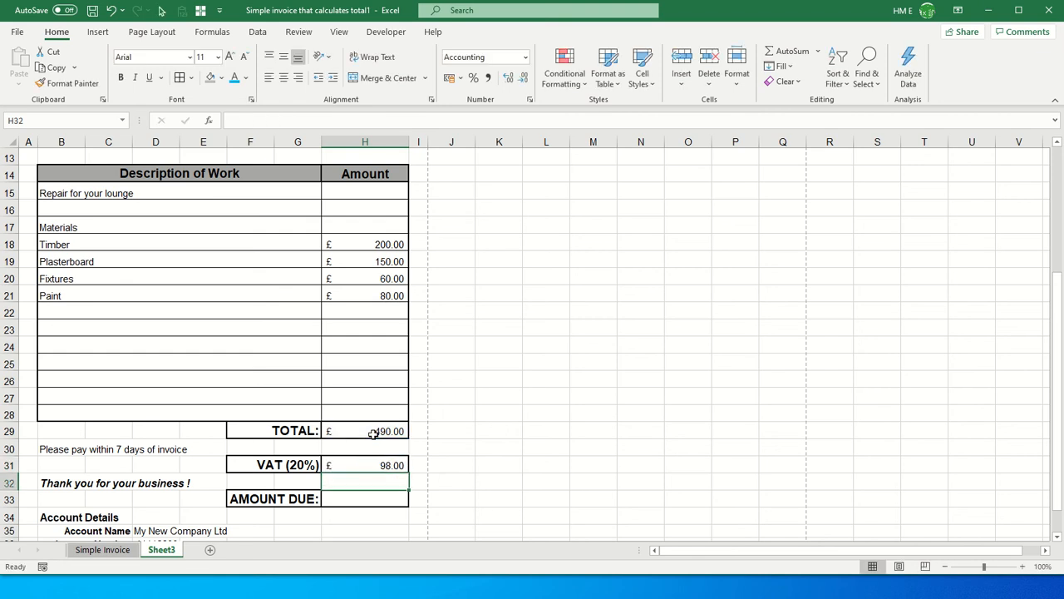
Calculate the amount due in H33 by adding the total and the VAT with the formula =sum(H29+H31)
{"action": "left_click", "coordinate": [373, 463]}
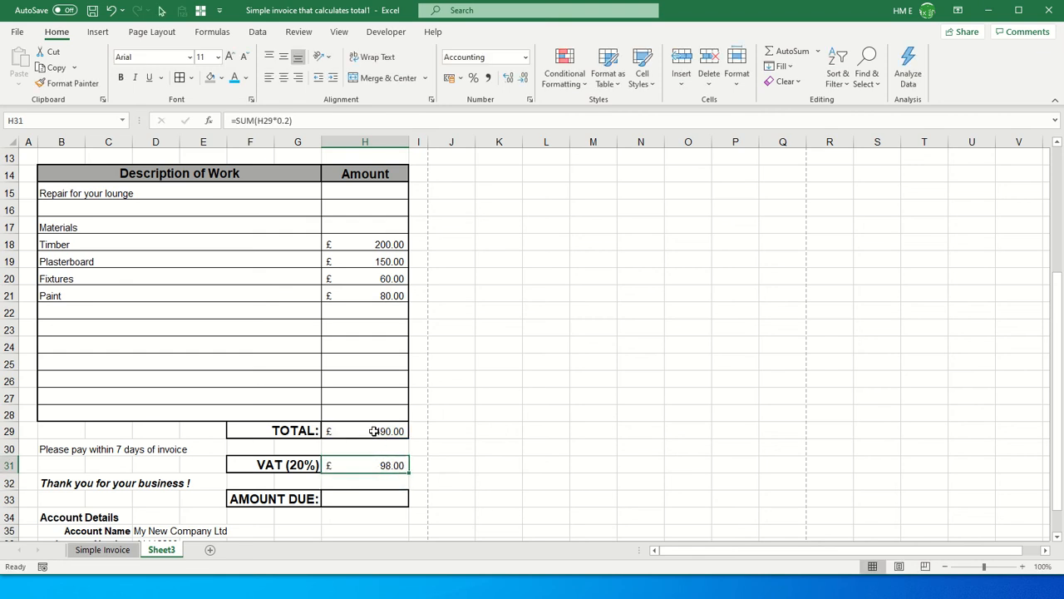
{"action": "left_click", "coordinate": [372, 498]}
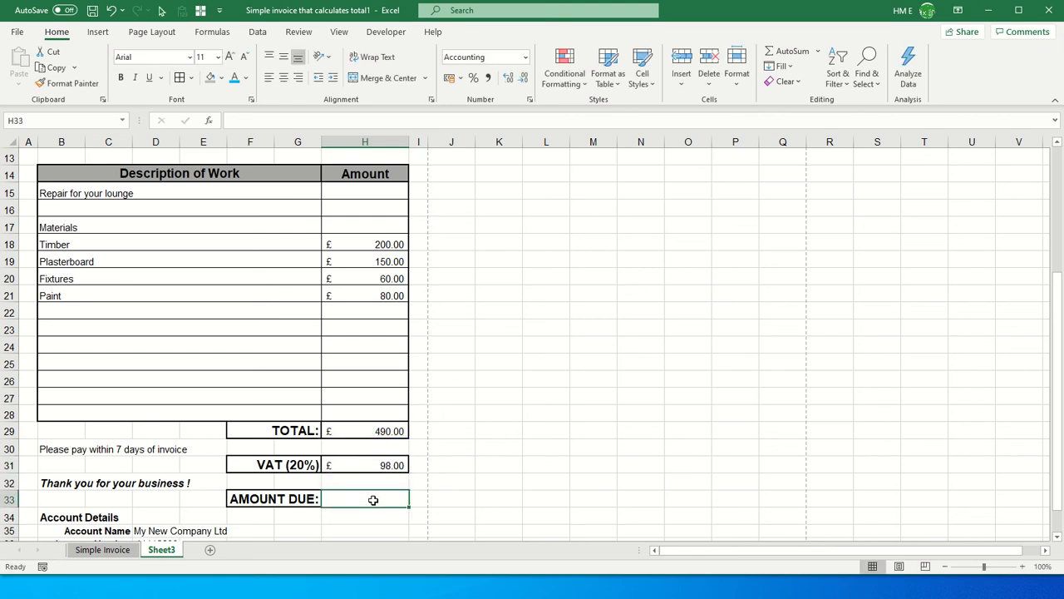
{"action": "left_click", "coordinate": [368, 431]}
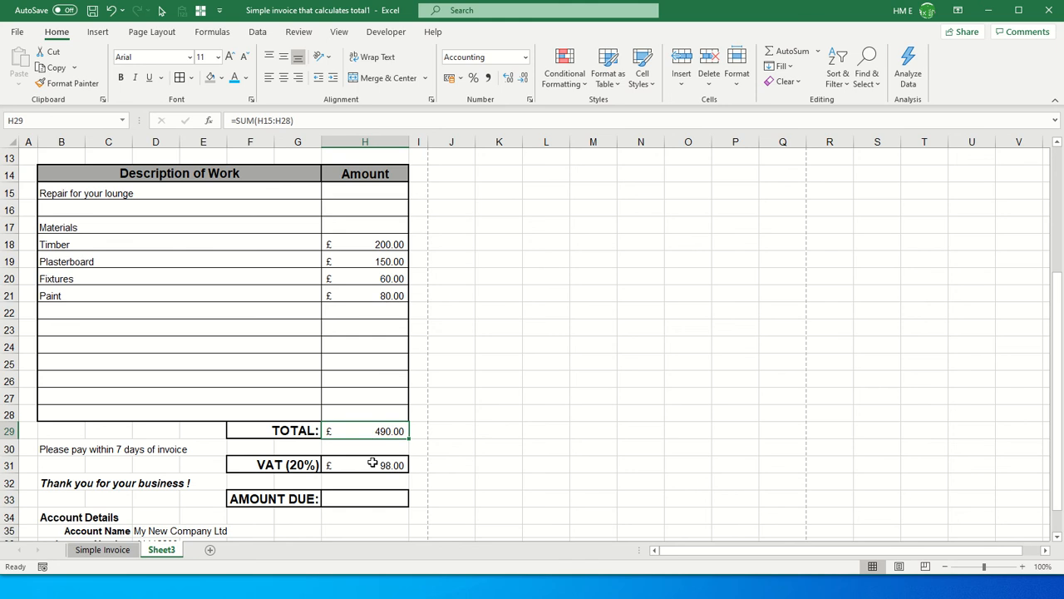
{"action": "left_click", "coordinate": [372, 463]}
{"action": "left_click", "coordinate": [374, 502]}
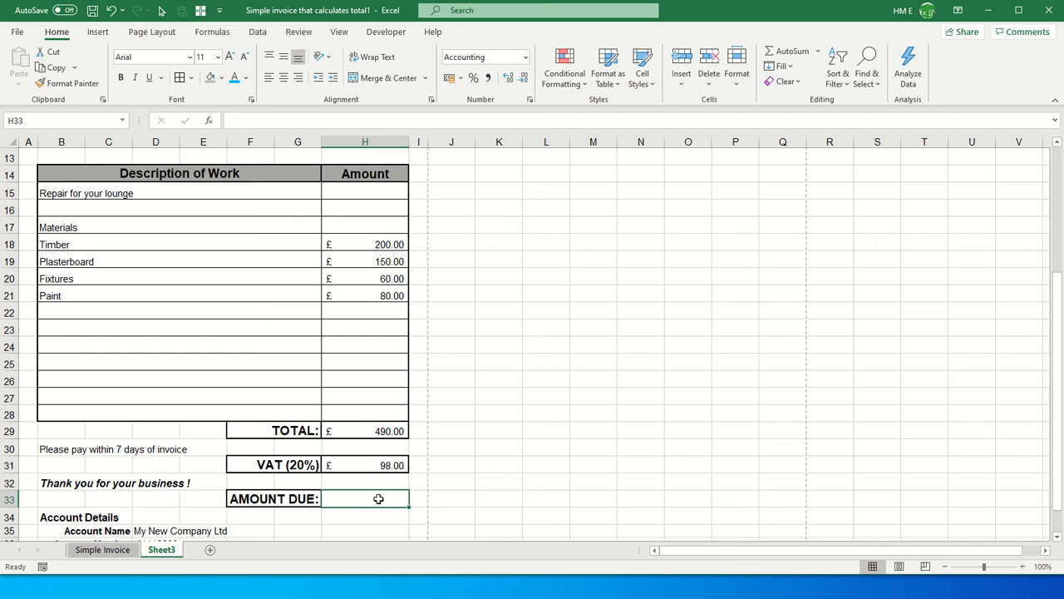
{"action": "type", "text": "="}
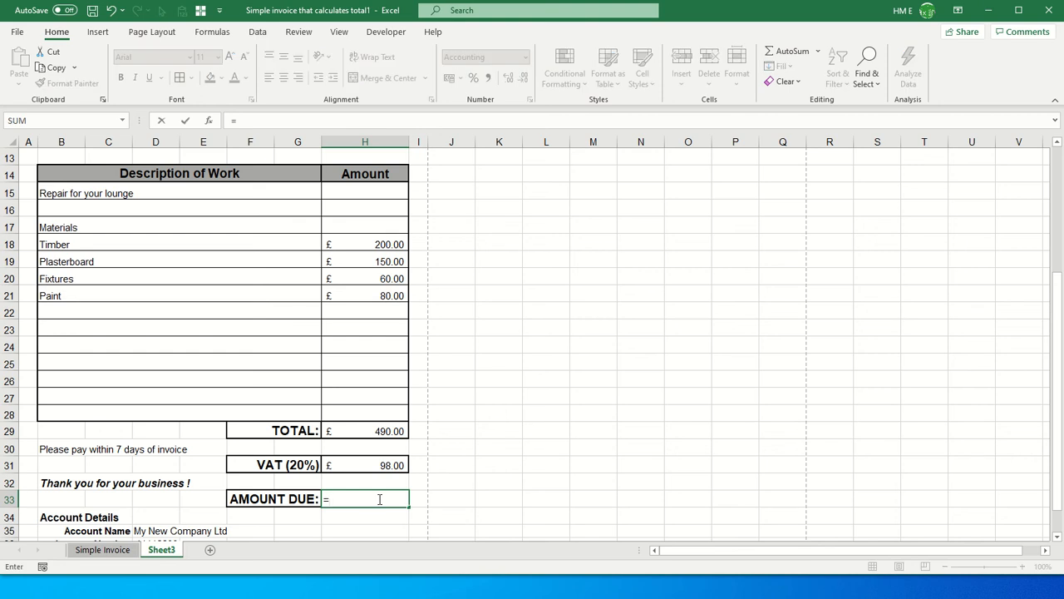
{"action": "type", "text": "sum("}
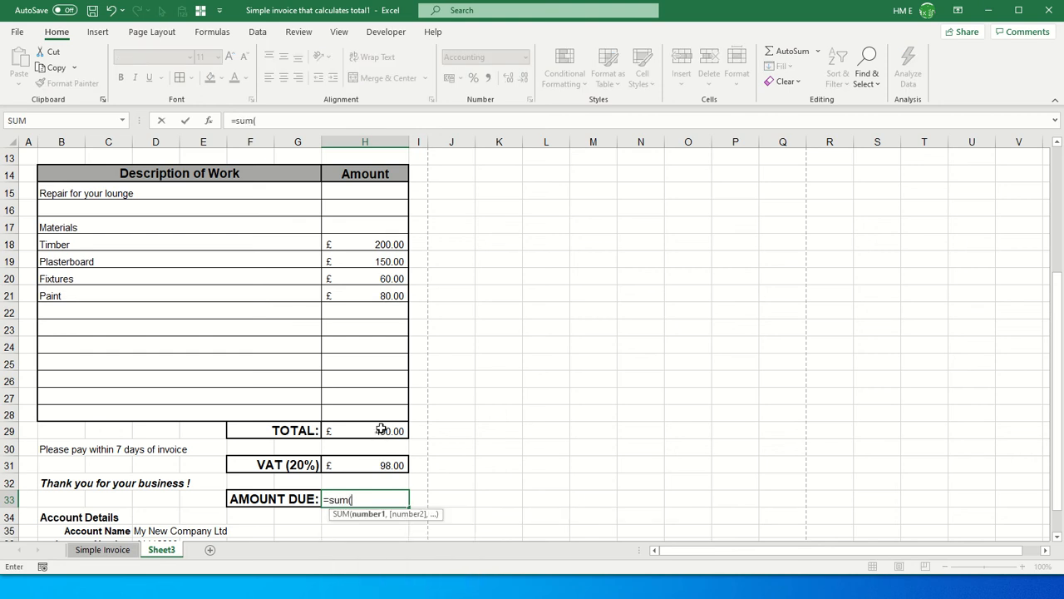
{"action": "left_click", "coordinate": [381, 429]}
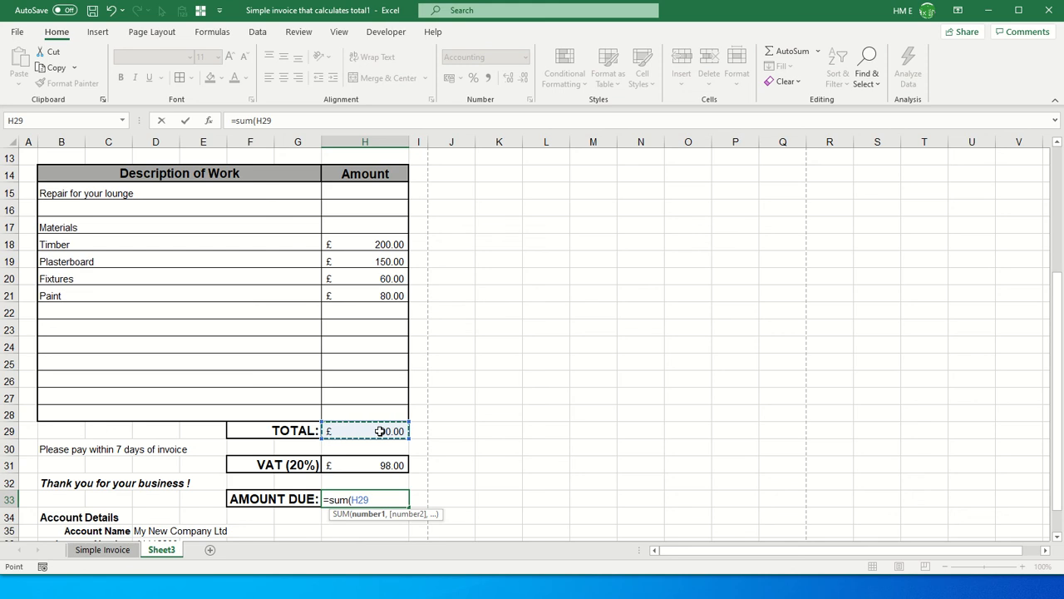
{"action": "type", "text": "+"}
{"action": "left_click", "coordinate": [357, 467]}
{"action": "type", "text": ")"}
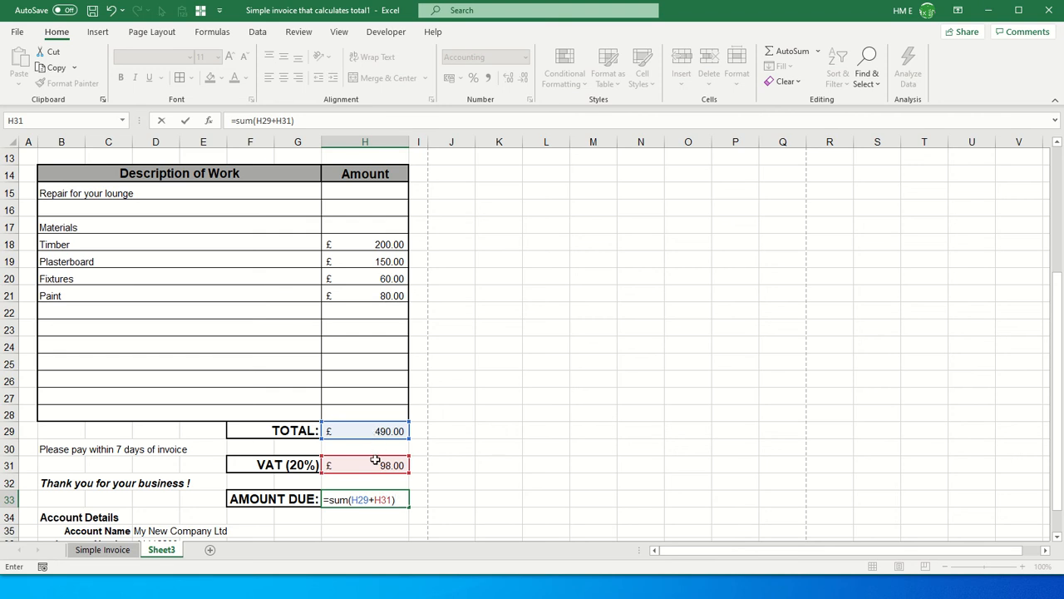
{"action": "key", "text": "Return"}
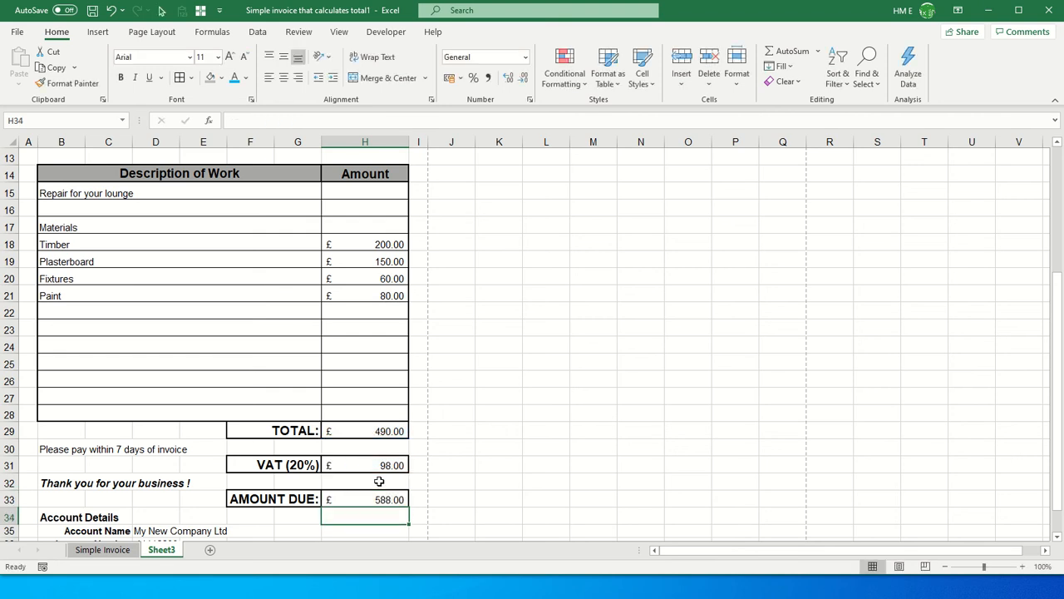
Make the amount due figure in H33 bold and enlarge its font size to 14
{"action": "left_click", "coordinate": [369, 500]}
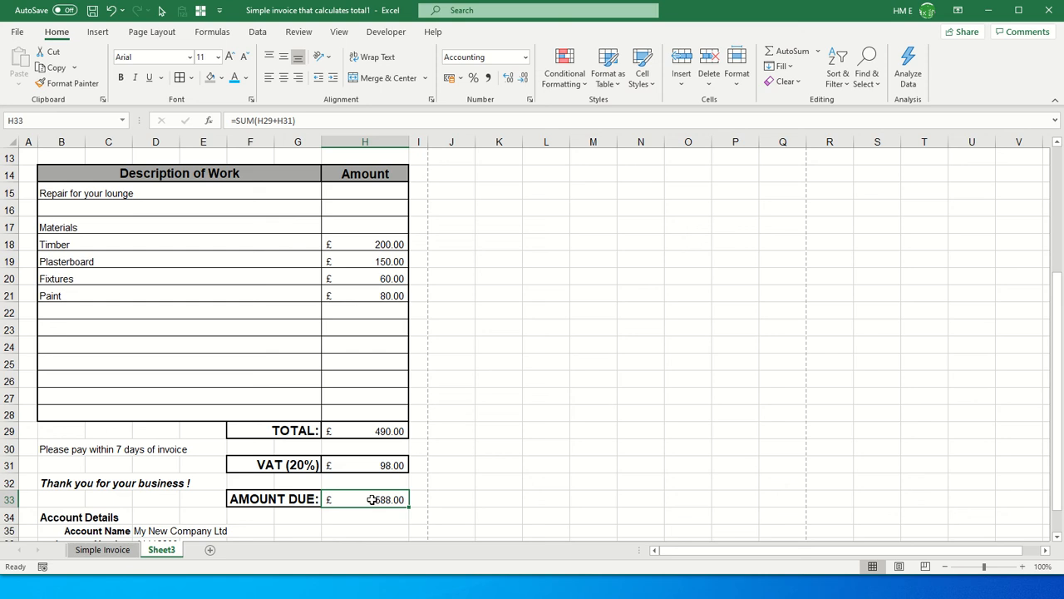
{"action": "left_click", "coordinate": [122, 80]}
{"action": "left_click", "coordinate": [229, 57]}
{"action": "left_click", "coordinate": [231, 58]}
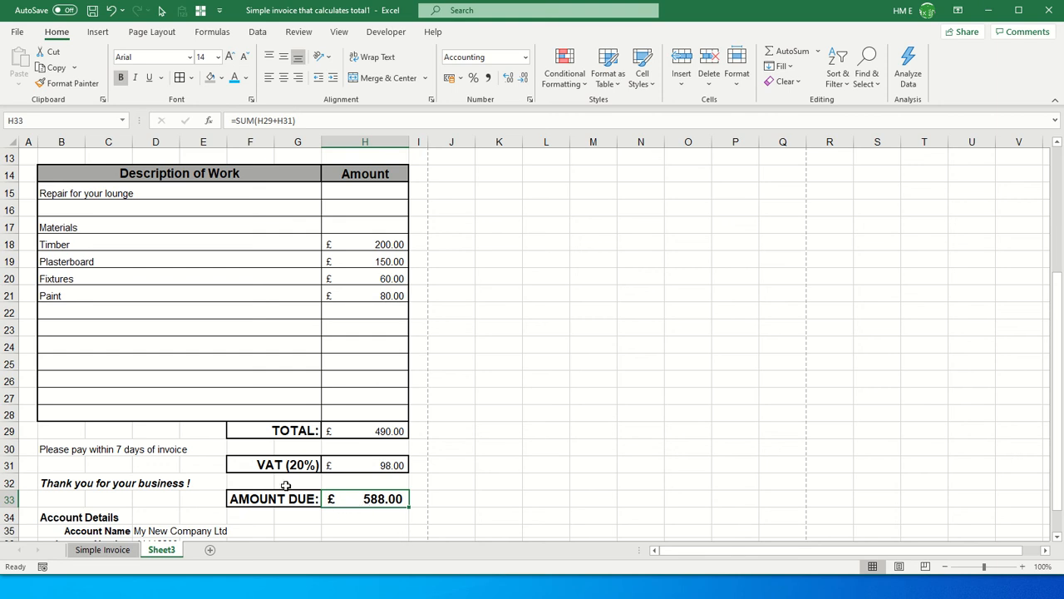
{"action": "left_click", "coordinate": [258, 450]}
Check the finished invoice in the print preview, then return to the worksheet
{"action": "scroll", "coordinate": [202, 443], "scroll_direction": "up", "scroll_amount": 4}
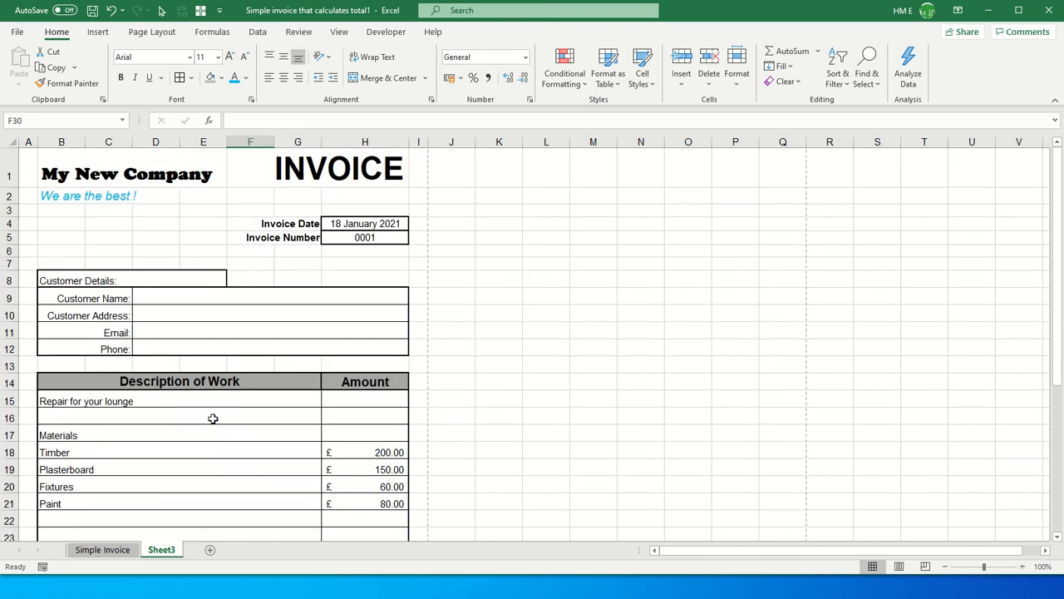
{"action": "left_click", "coordinate": [17, 32]}
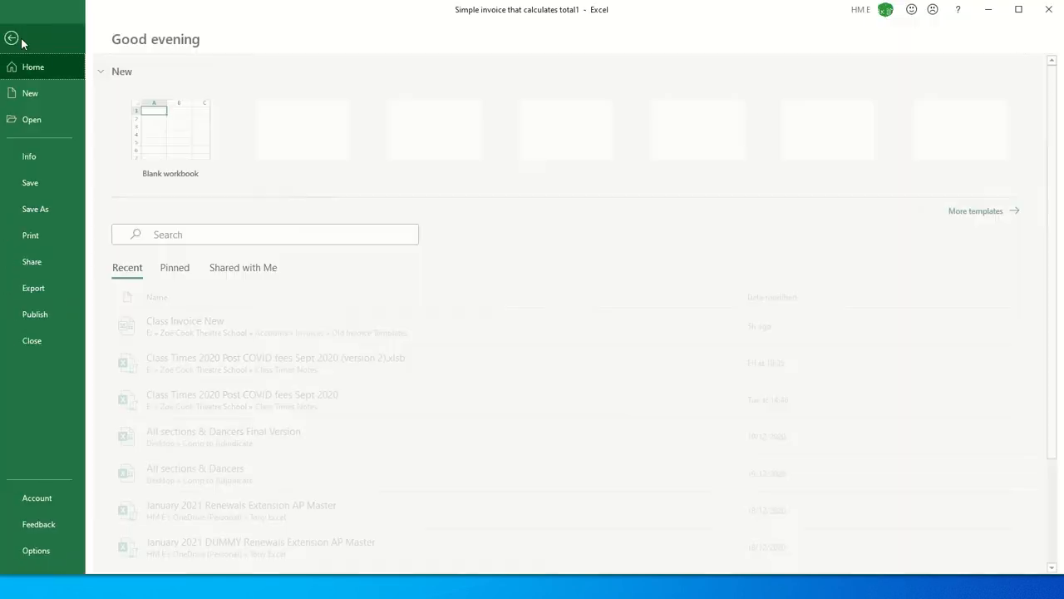
{"action": "left_click", "coordinate": [36, 237]}
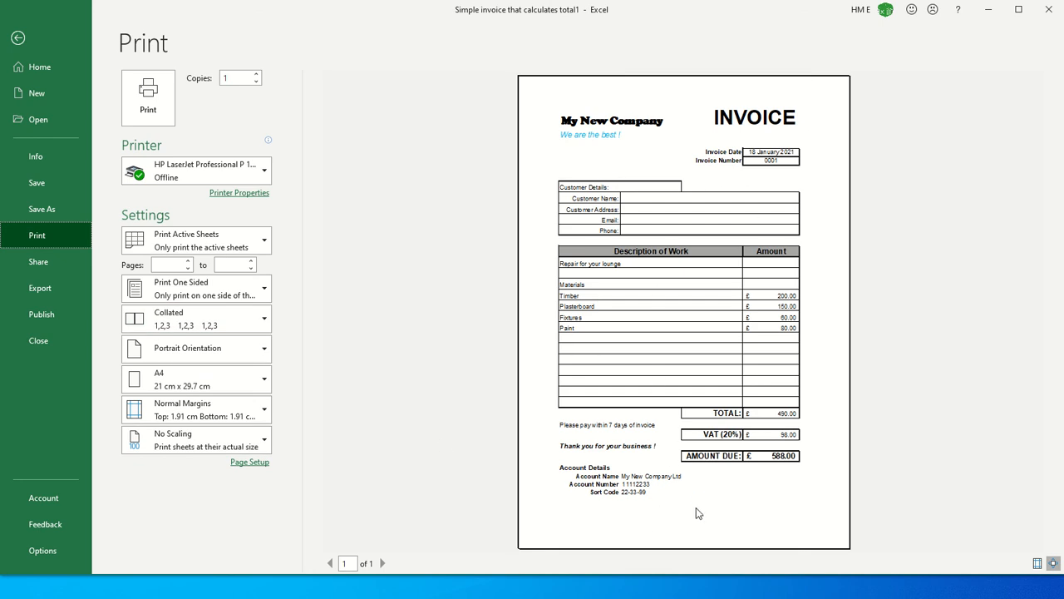
{"action": "left_click", "coordinate": [18, 37]}
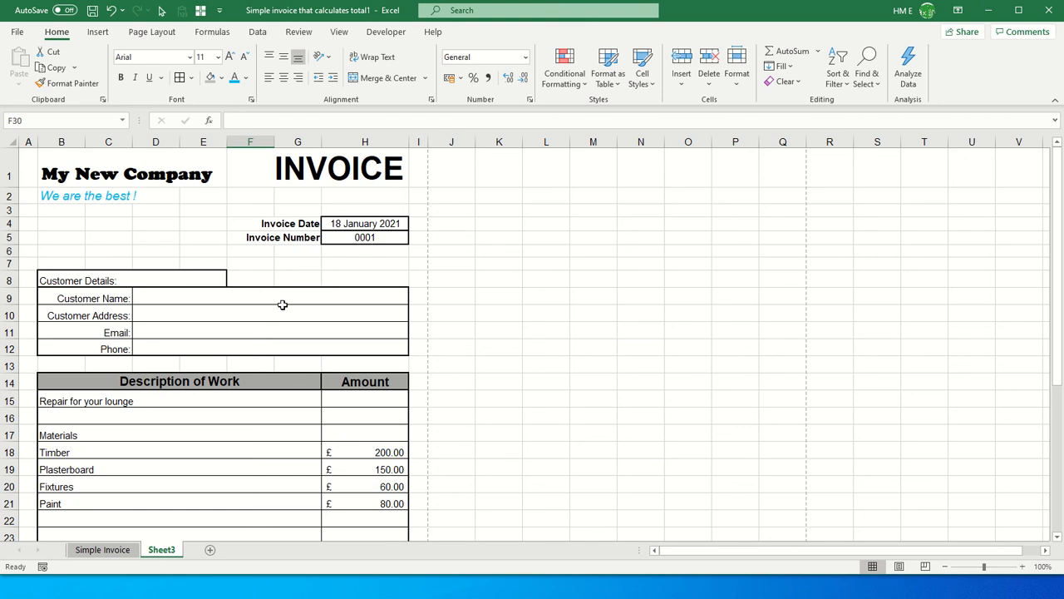
{"action": "scroll", "coordinate": [272, 325], "scroll_direction": "down", "scroll_amount": 2}
{"action": "scroll", "coordinate": [273, 325], "scroll_direction": "up", "scroll_amount": 2}
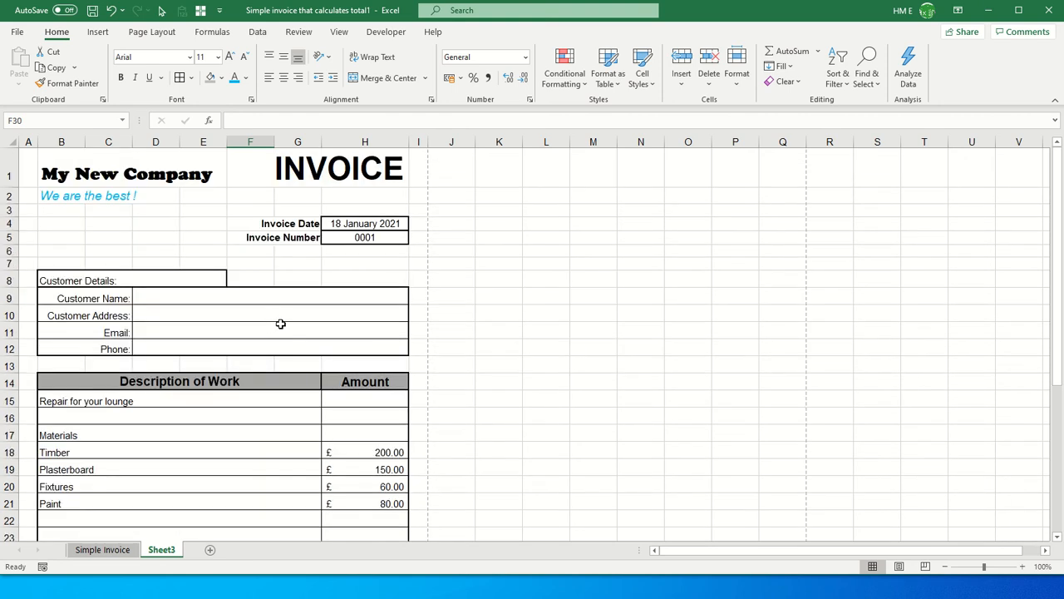